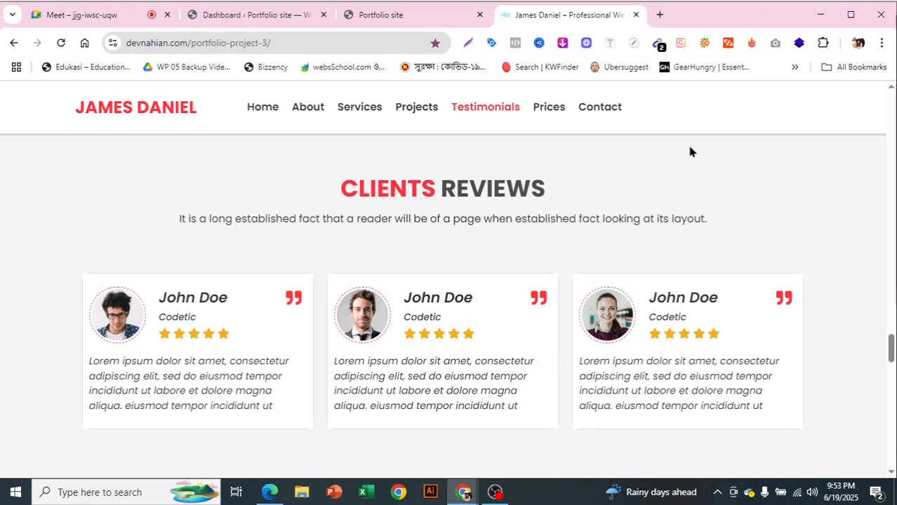
Scroll through the James Daniel template page and select its web address
{"action": "left_click_drag", "start_coordinate": [891, 360], "coordinate": [893, 102]}
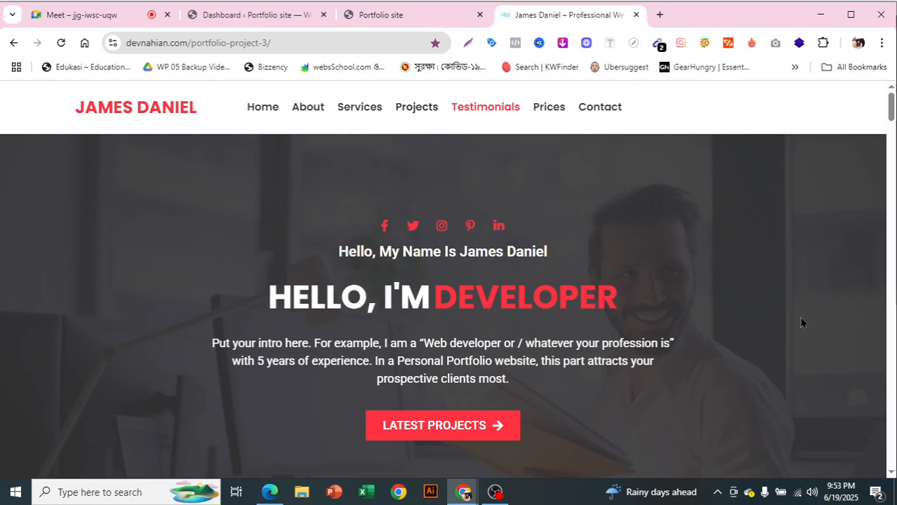
{"action": "left_click", "coordinate": [201, 35]}
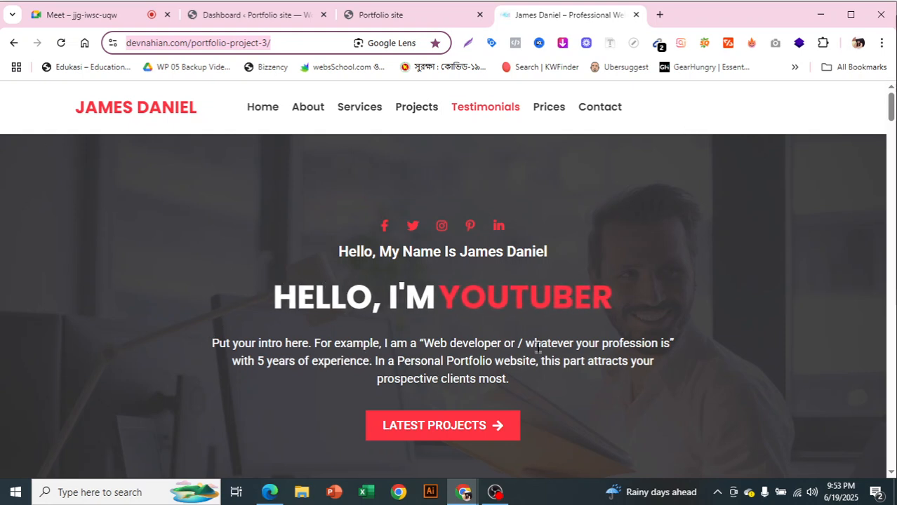
{"action": "scroll", "coordinate": [674, 261], "scroll_direction": "down", "scroll_amount": 3}
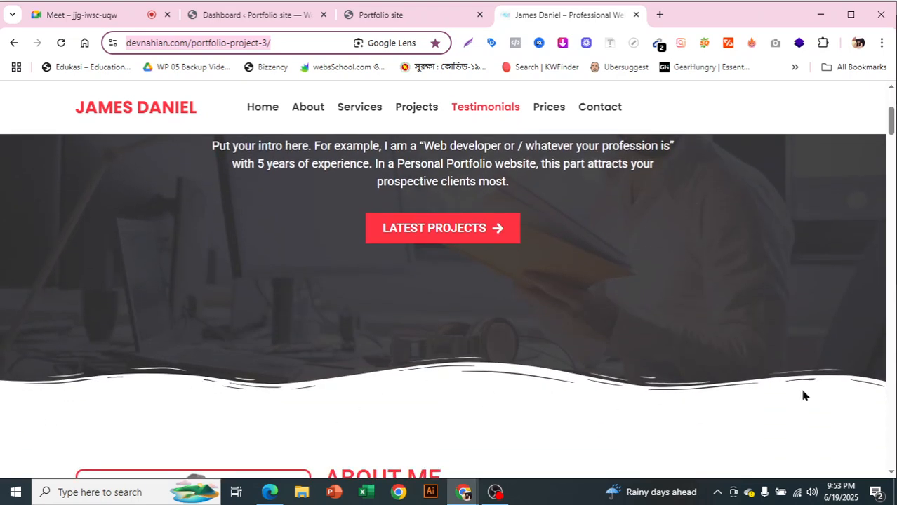
{"action": "scroll", "coordinate": [835, 363], "scroll_direction": "up", "scroll_amount": 3}
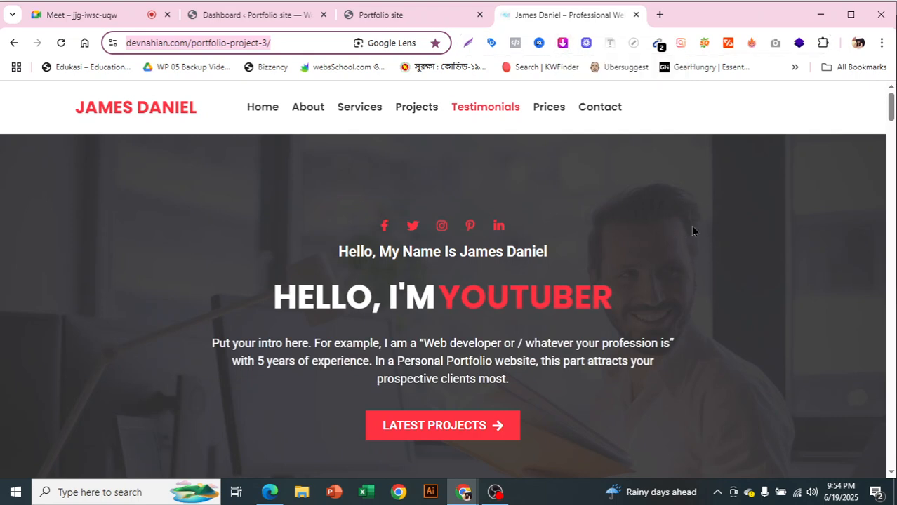
{"action": "scroll", "coordinate": [768, 298], "scroll_direction": "down", "scroll_amount": 8}
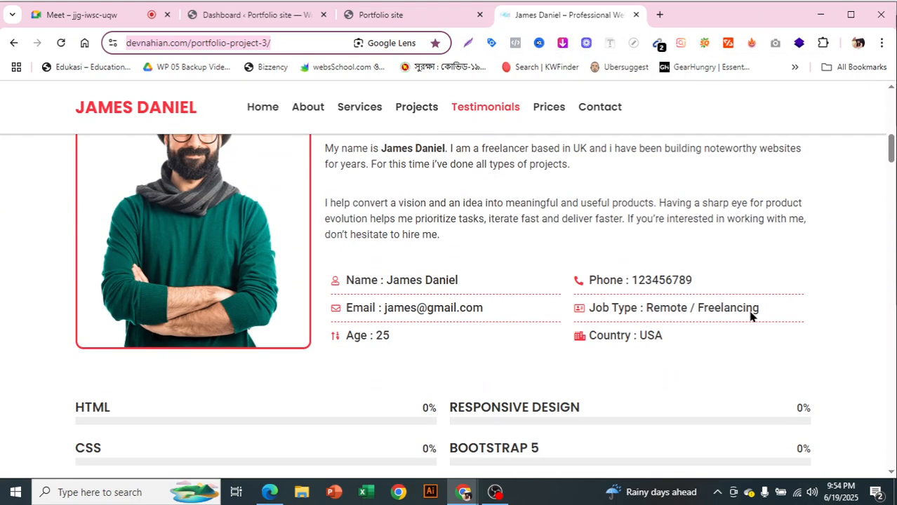
{"action": "scroll", "coordinate": [29, 391], "scroll_direction": "up", "scroll_amount": 3}
{"action": "scroll", "coordinate": [281, 356], "scroll_direction": "down", "scroll_amount": 5}
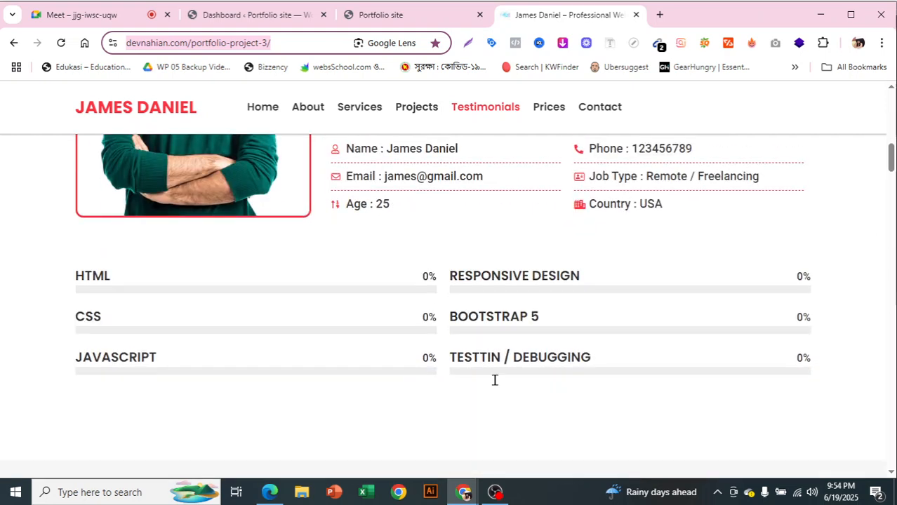
{"action": "scroll", "coordinate": [504, 387], "scroll_direction": "up", "scroll_amount": 2}
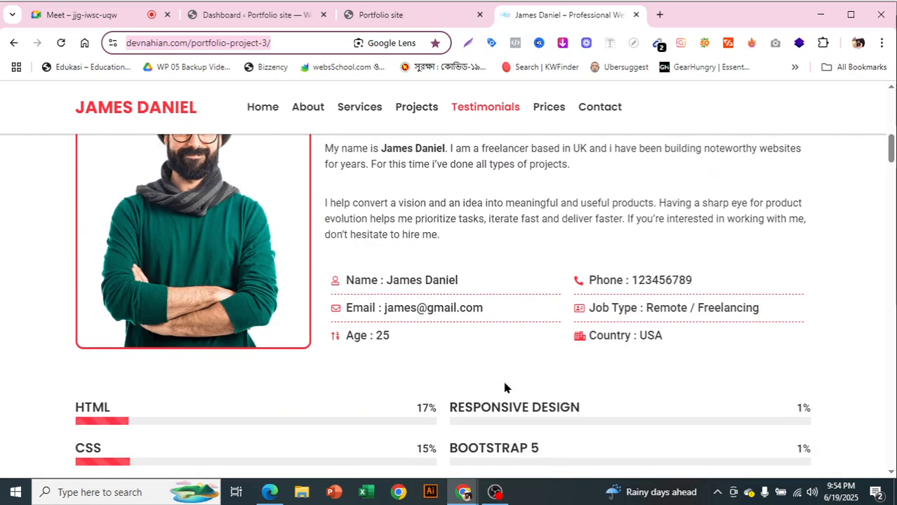
{"action": "scroll", "coordinate": [565, 337], "scroll_direction": "up", "scroll_amount": 5}
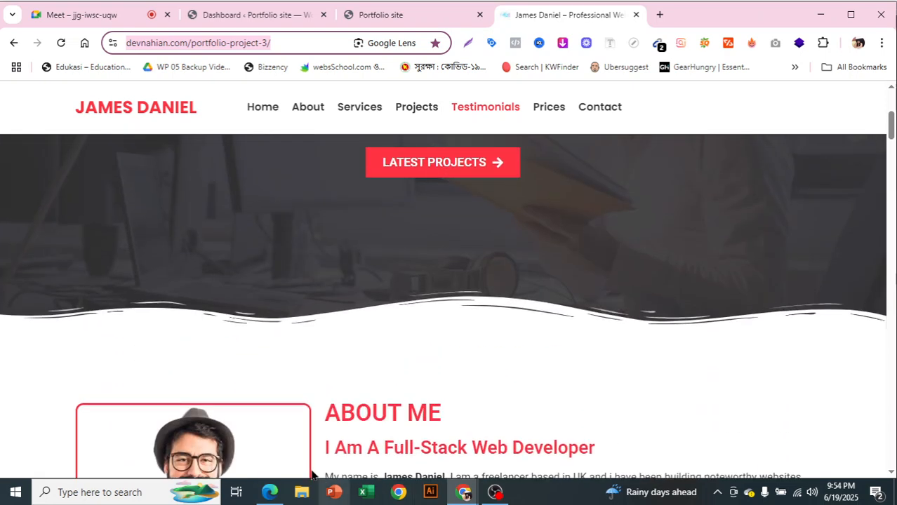
{"action": "scroll", "coordinate": [579, 354], "scroll_direction": "up", "scroll_amount": 4}
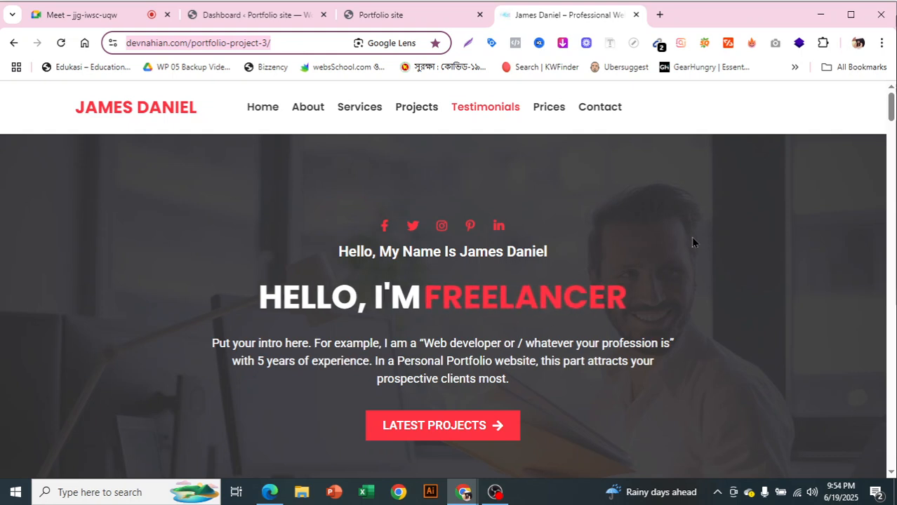
Deselect the address, glance over the template again, and switch to the Meet call tab
{"action": "left_click", "coordinate": [842, 273]}
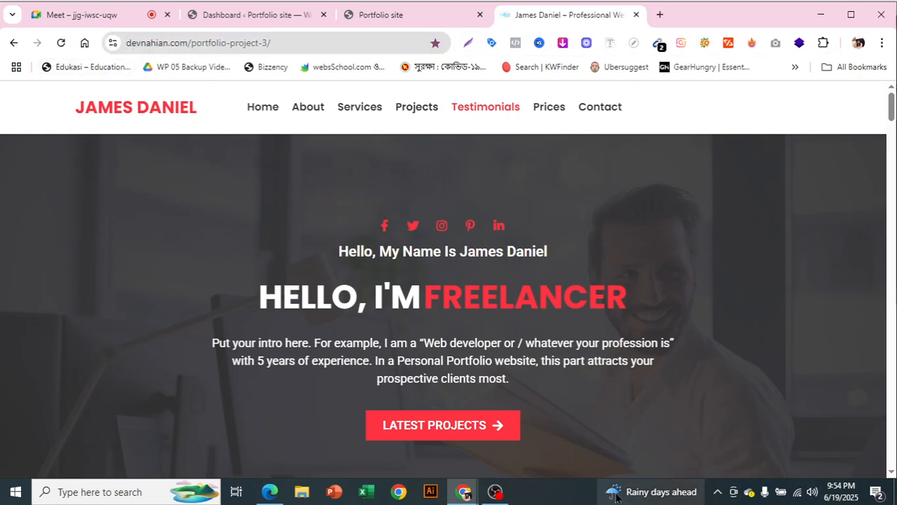
{"action": "scroll", "coordinate": [528, 427], "scroll_direction": "down", "scroll_amount": 2}
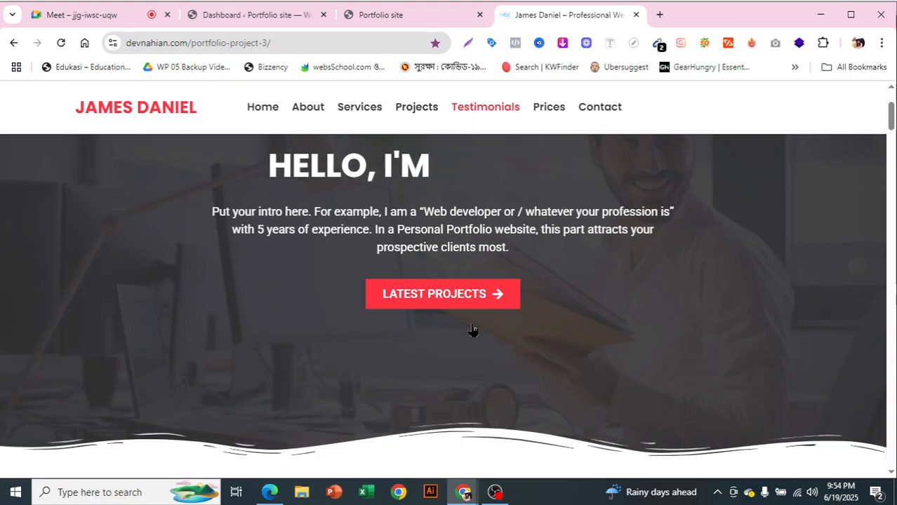
{"action": "scroll", "coordinate": [537, 401], "scroll_direction": "up", "scroll_amount": 2}
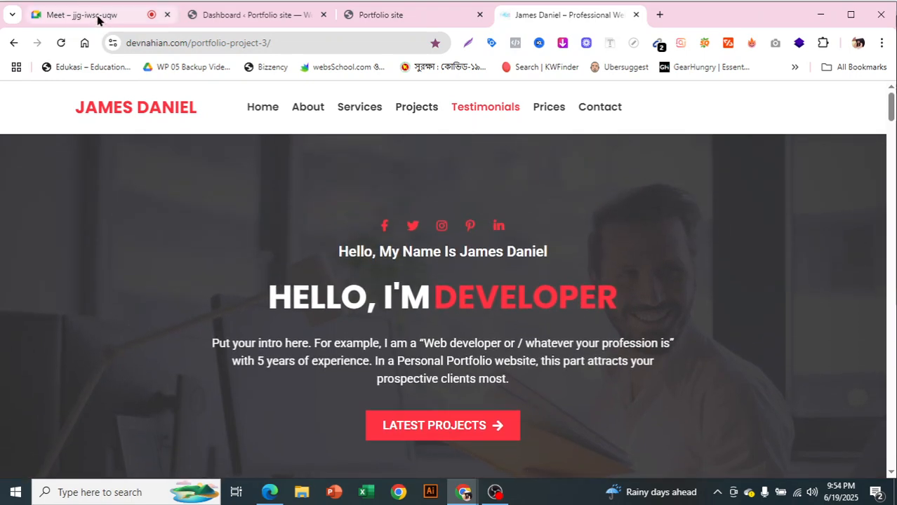
{"action": "left_click", "coordinate": [96, 17]}
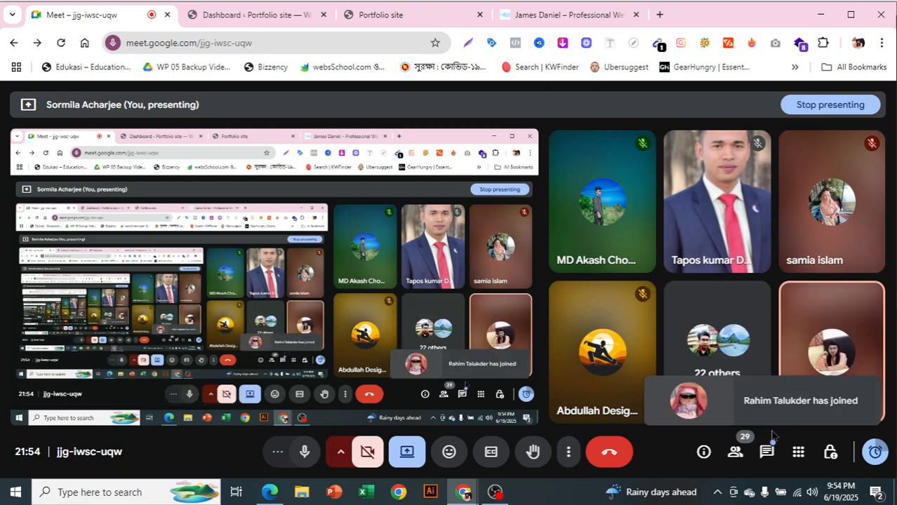
Return to the James Daniel template tab, glance over it, and launch File Explorer
{"action": "left_click", "coordinate": [565, 17]}
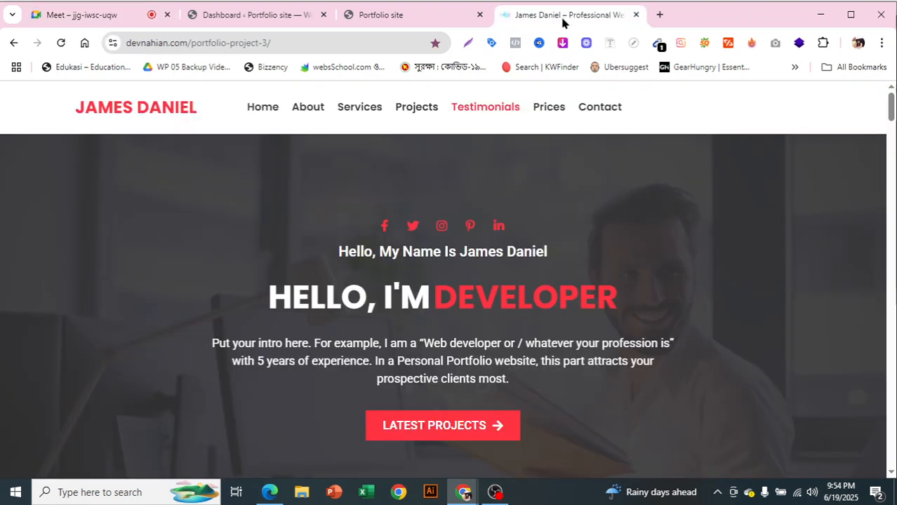
{"action": "scroll", "coordinate": [579, 295], "scroll_direction": "down", "scroll_amount": 2}
{"action": "scroll", "coordinate": [580, 300], "scroll_direction": "up", "scroll_amount": 2}
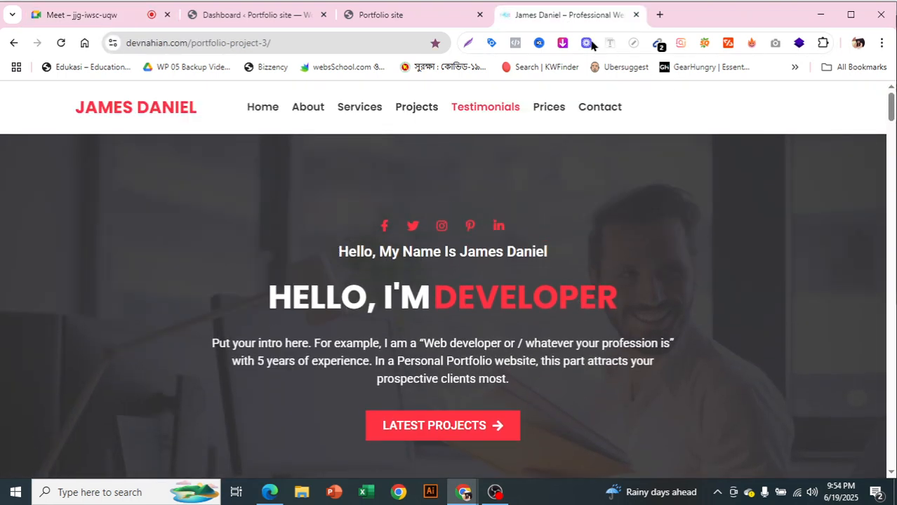
{"action": "left_click", "coordinate": [303, 498]}
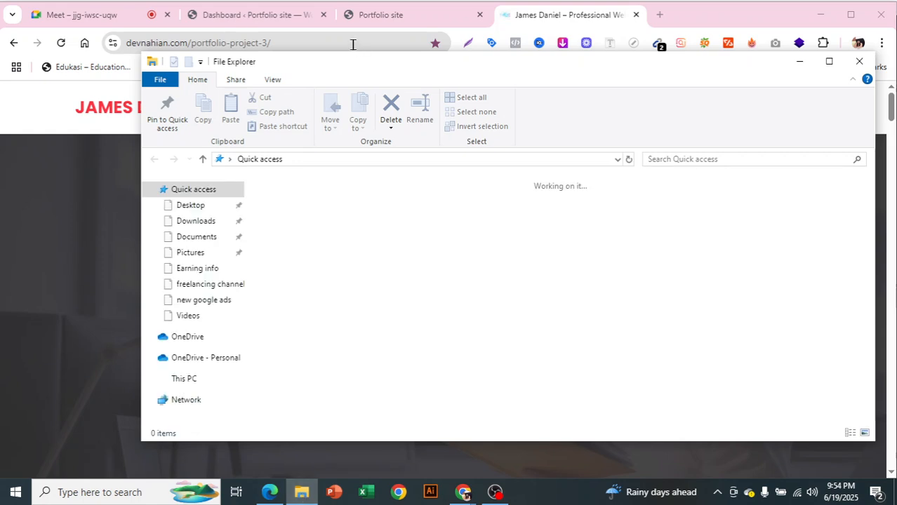
Create a new folder named 'Jems portfolio' inside Pictures
{"action": "left_click", "coordinate": [200, 253]}
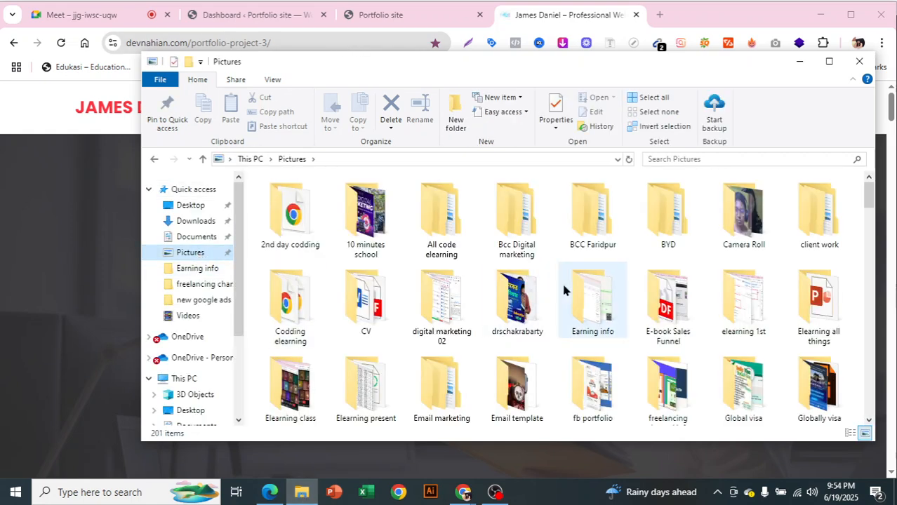
{"action": "scroll", "coordinate": [560, 282], "scroll_direction": "down", "scroll_amount": 1}
{"action": "right_click", "coordinate": [255, 307]}
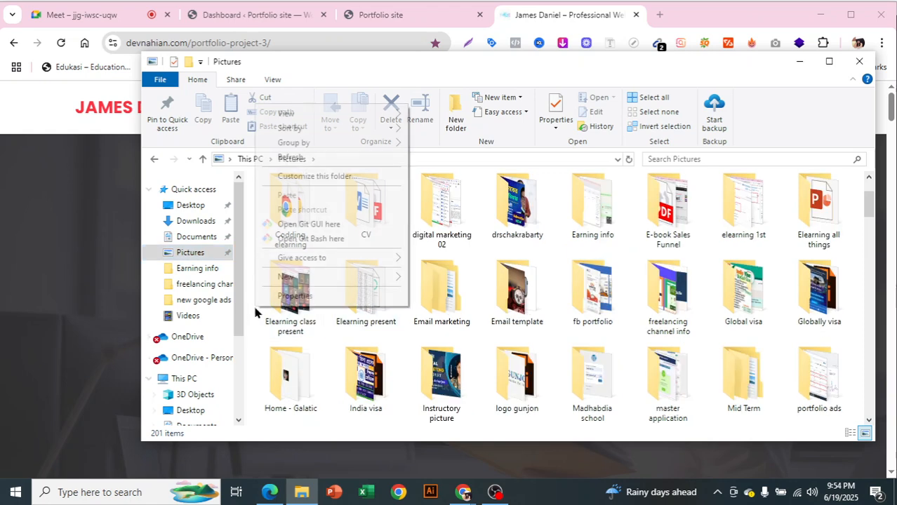
{"action": "mouse_move", "coordinate": [365, 278]}
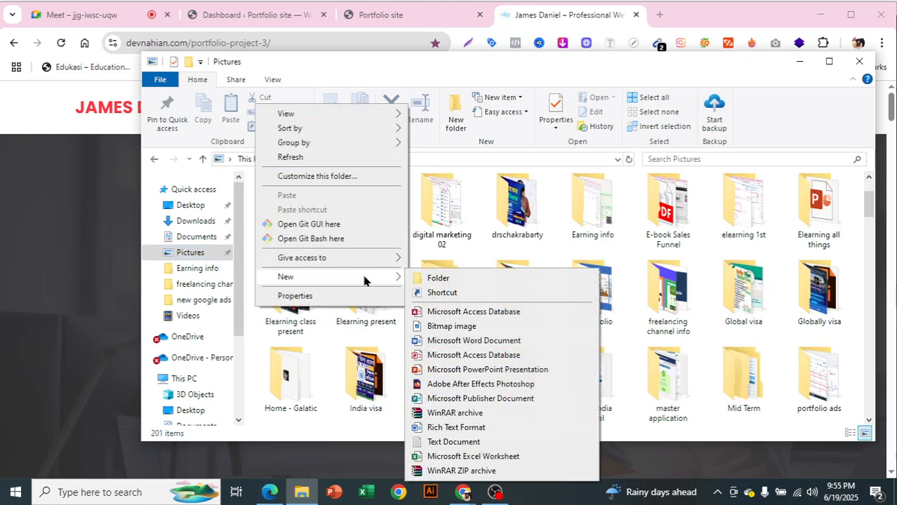
{"action": "left_click", "coordinate": [440, 279]}
{"action": "key", "text": "BackSpace"}
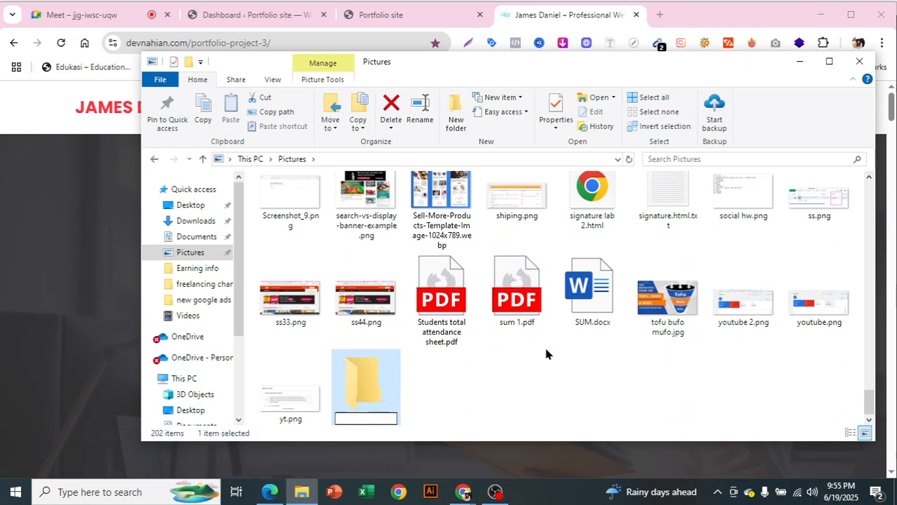
{"action": "type", "text": "Je"}
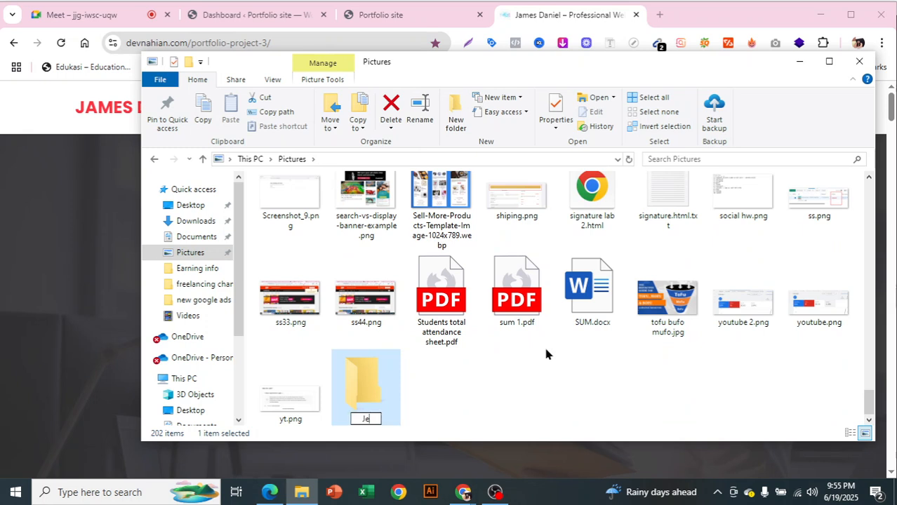
{"action": "type", "text": "ms por"}
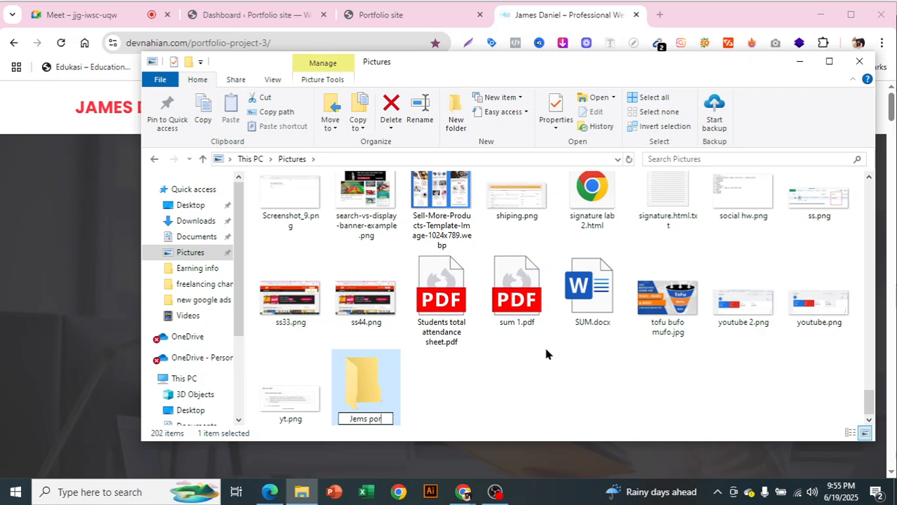
{"action": "type", "text": "tfolio"}
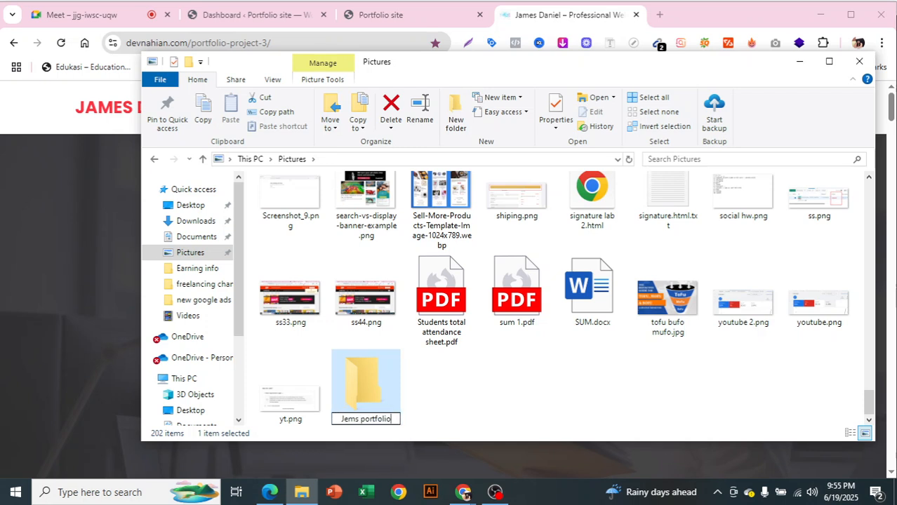
{"action": "key", "text": "Return"}
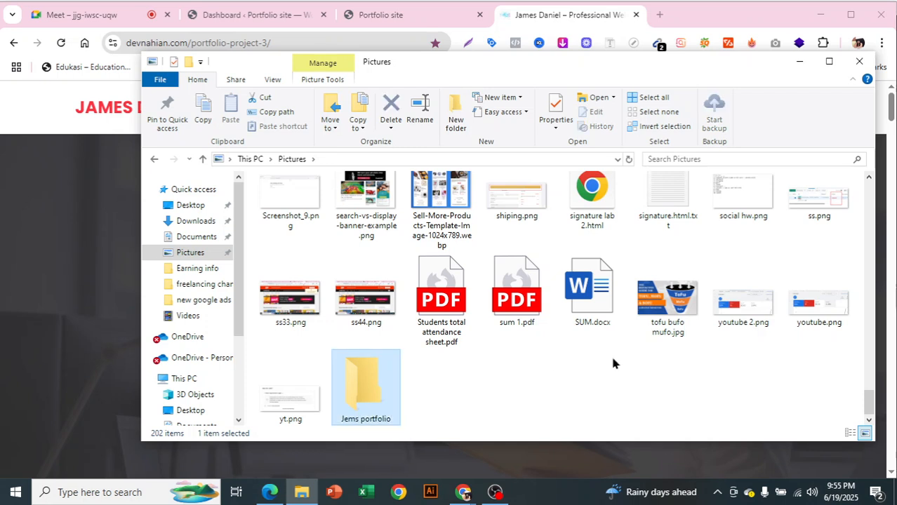
Open the Jems portfolio folder, then bring the Chrome template window back
{"action": "double_click", "coordinate": [370, 391]}
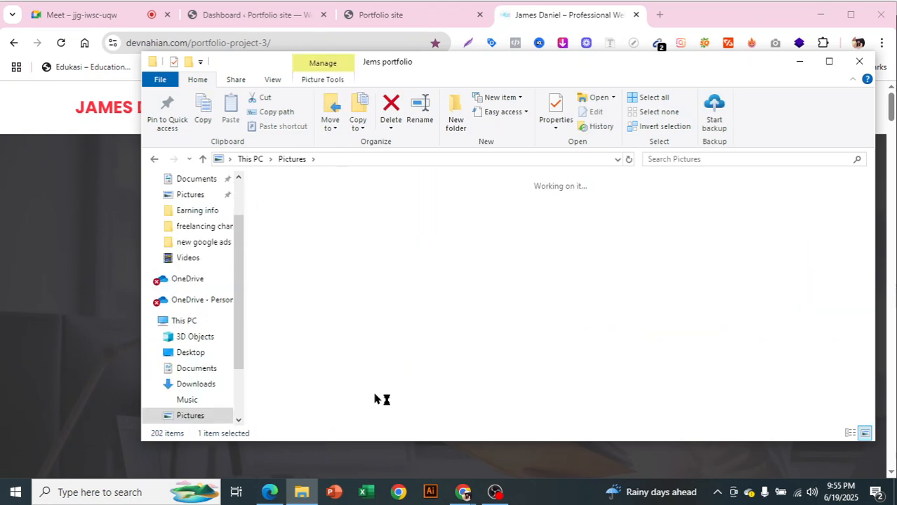
{"action": "left_click", "coordinate": [464, 491]}
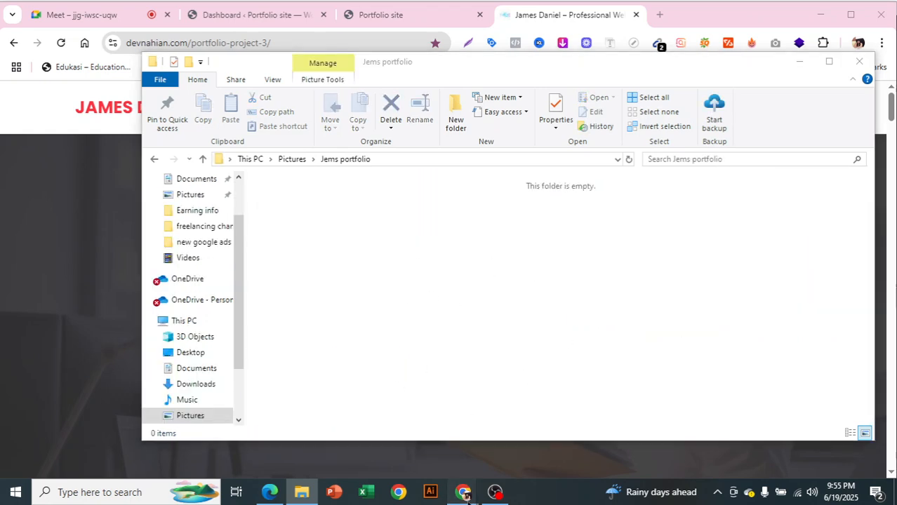
{"action": "left_click", "coordinate": [430, 462]}
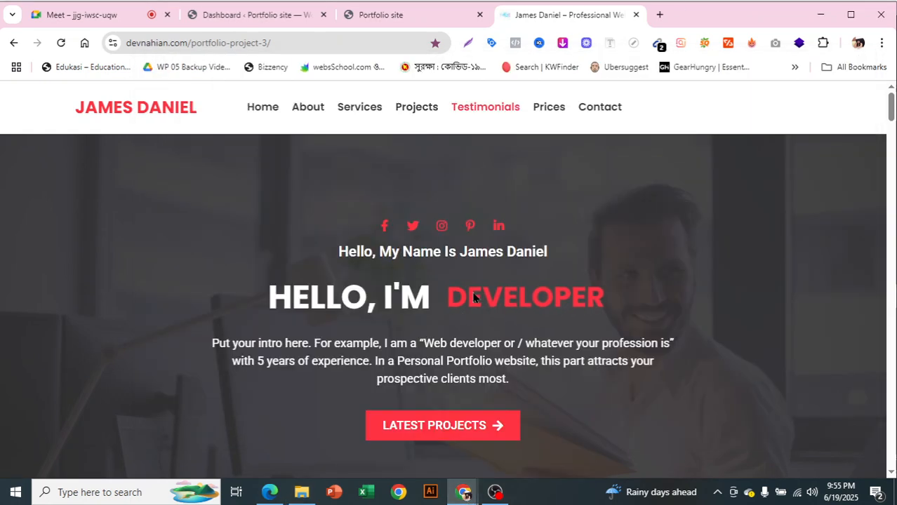
List the template page's images in Imageye, select all 15, and download them
{"action": "left_click", "coordinate": [561, 48]}
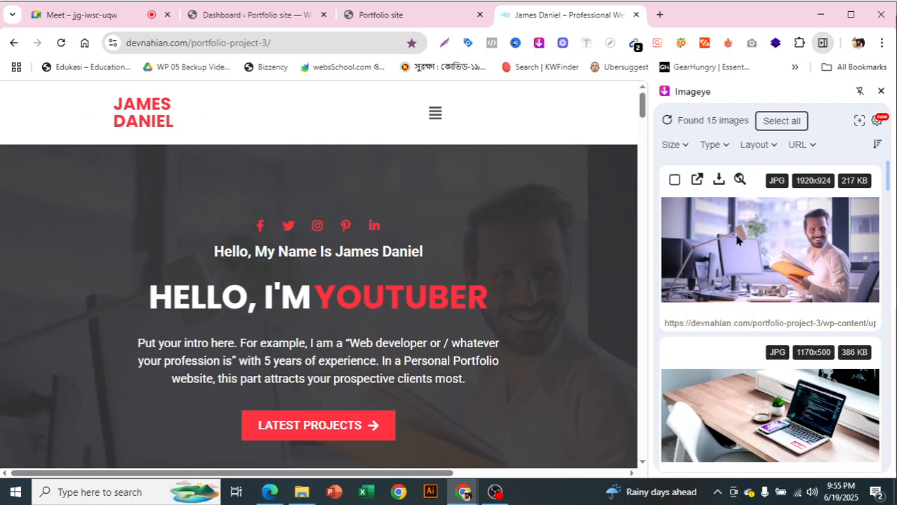
{"action": "scroll", "coordinate": [769, 279], "scroll_direction": "down", "scroll_amount": 4}
{"action": "scroll", "coordinate": [770, 282], "scroll_direction": "down", "scroll_amount": 12}
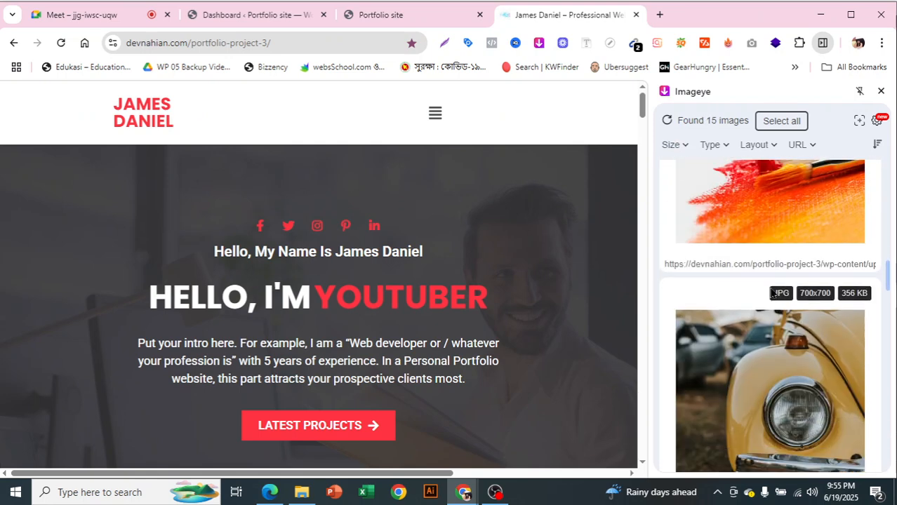
{"action": "scroll", "coordinate": [771, 298], "scroll_direction": "down", "scroll_amount": 15}
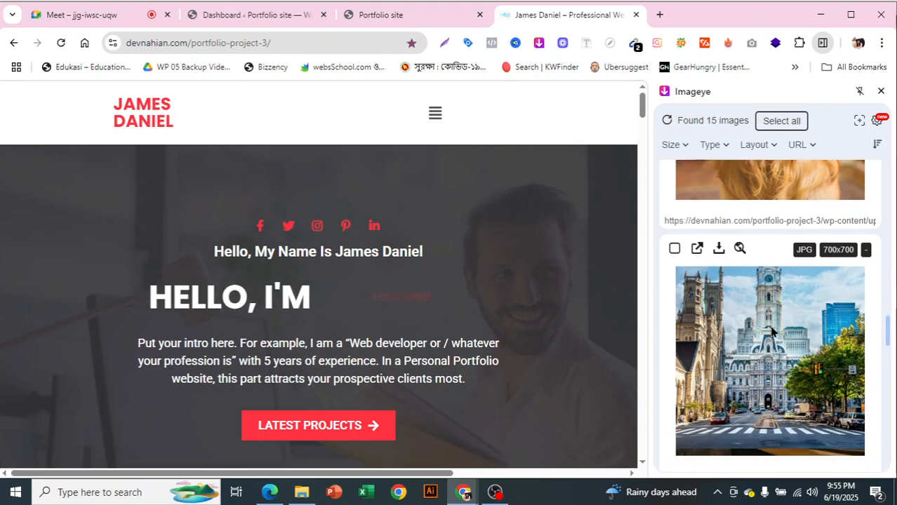
{"action": "scroll", "coordinate": [800, 368], "scroll_direction": "down", "scroll_amount": 6}
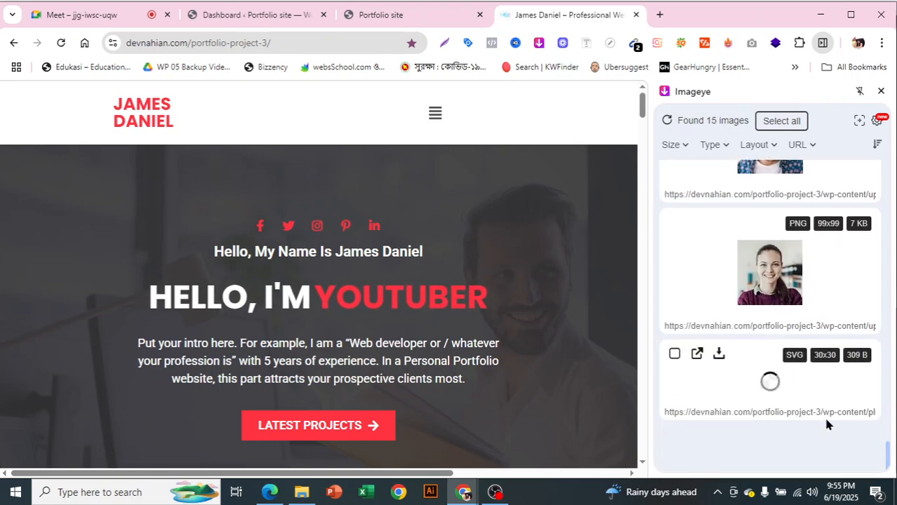
{"action": "left_click_drag", "start_coordinate": [889, 449], "coordinate": [877, 147]}
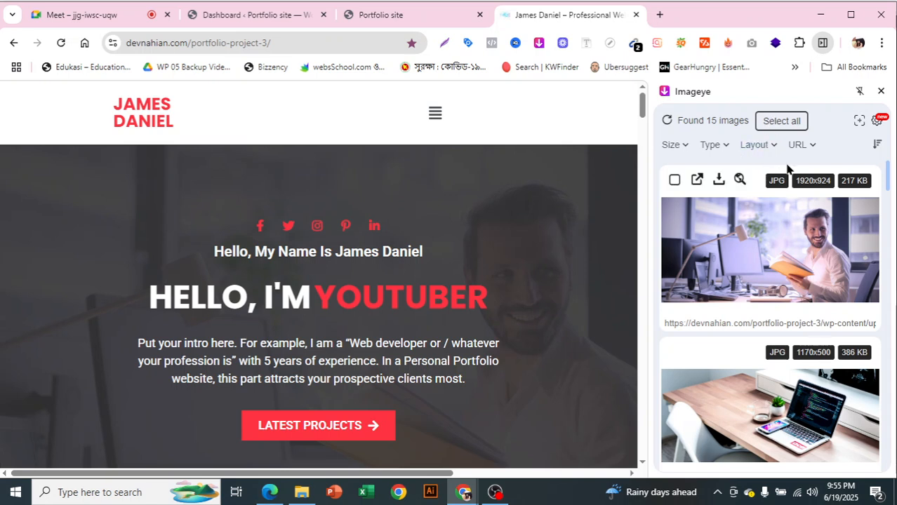
{"action": "left_click", "coordinate": [781, 122]}
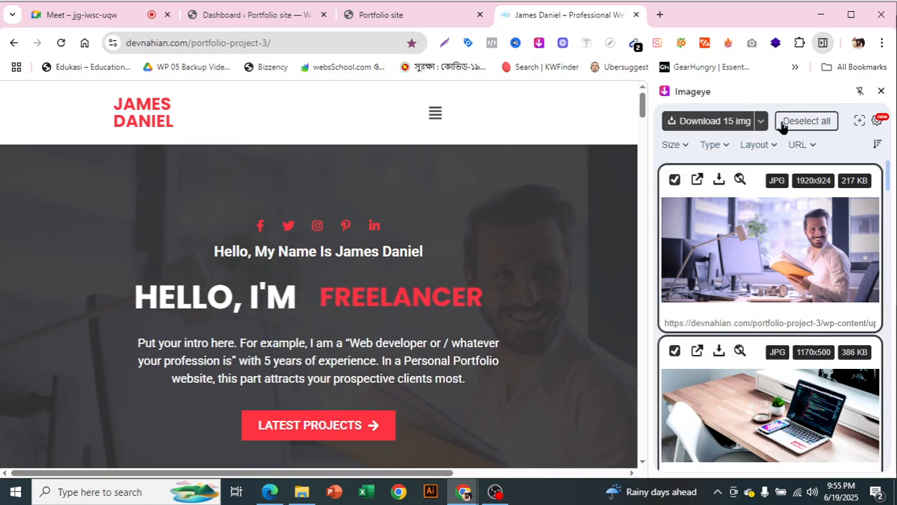
{"action": "left_click", "coordinate": [716, 125]}
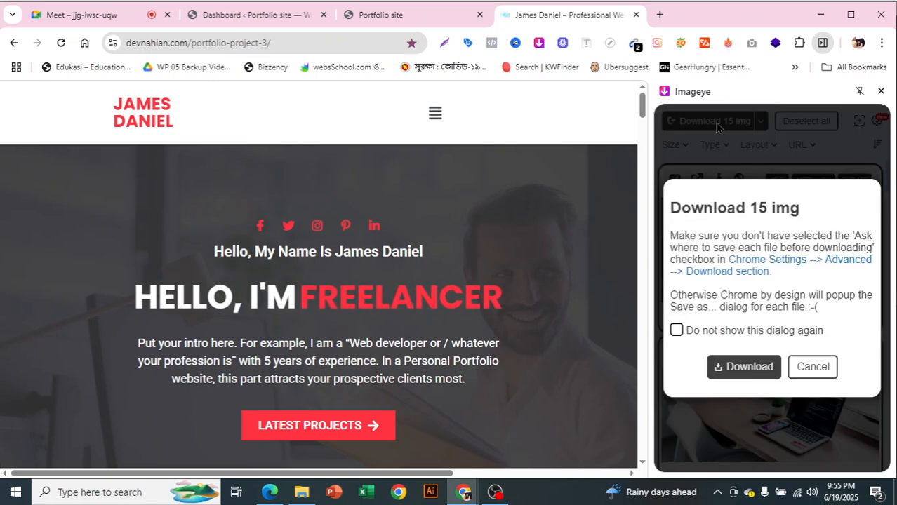
{"action": "left_click", "coordinate": [744, 372]}
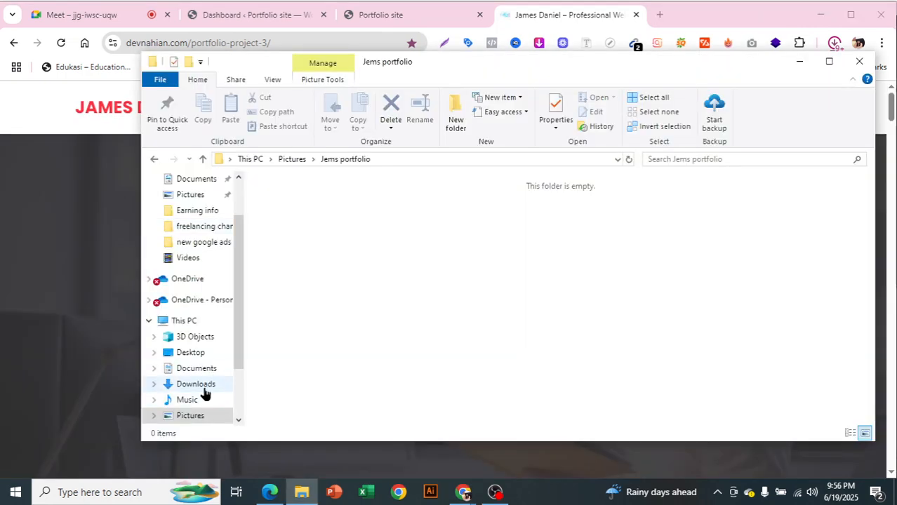
{"action": "left_click", "coordinate": [203, 388]}
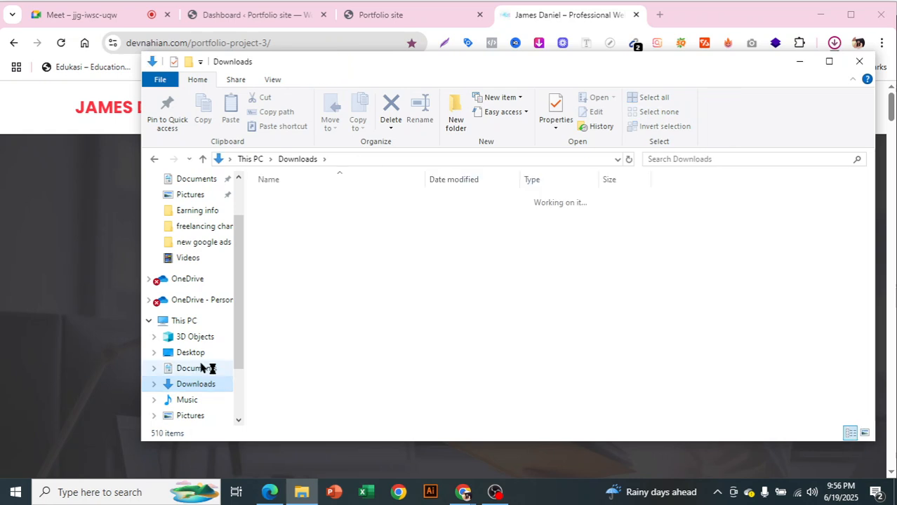
{"action": "double_click", "coordinate": [364, 218]}
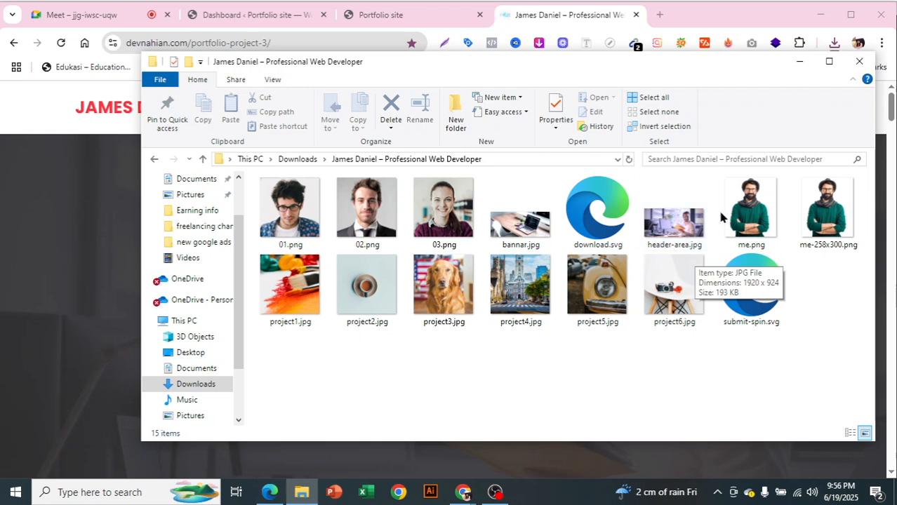
{"action": "mouse_move", "coordinate": [463, 492]}
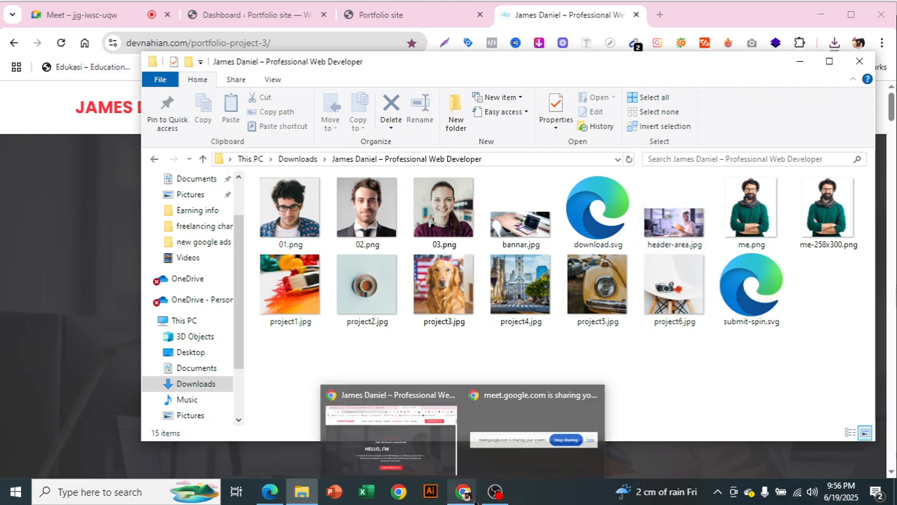
{"action": "left_click", "coordinate": [391, 441]}
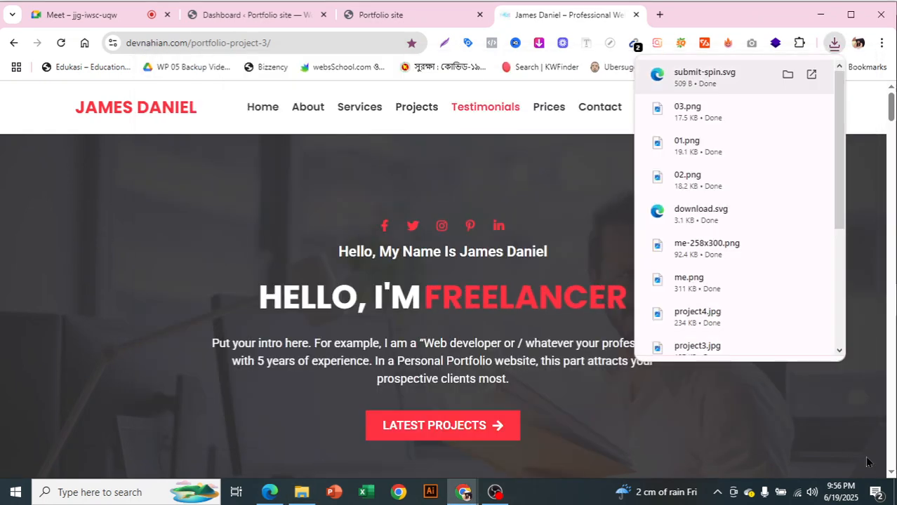
{"action": "left_click", "coordinate": [853, 437]}
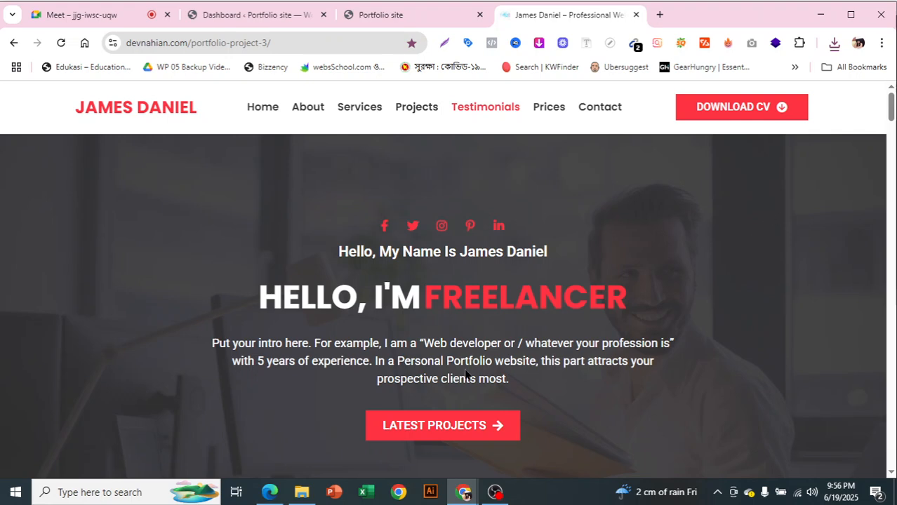
{"action": "left_click", "coordinate": [300, 490]}
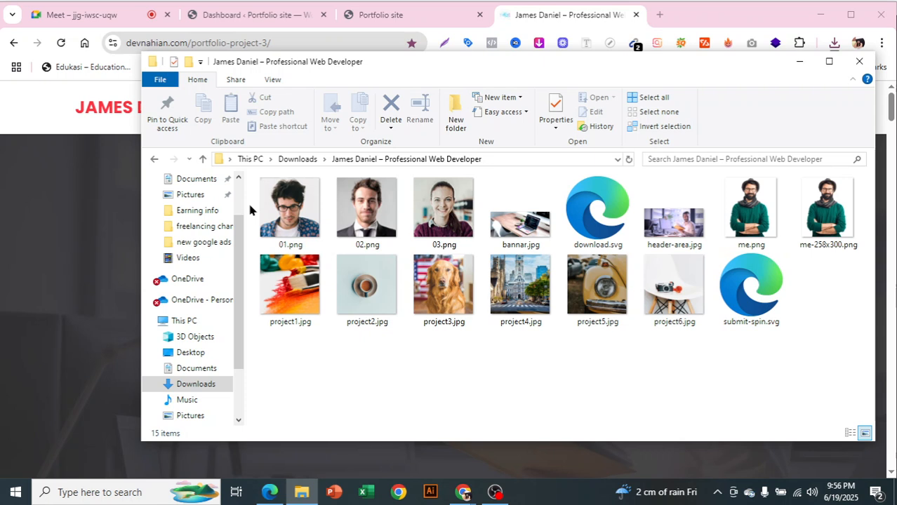
Cut the James Daniel – Professional Web Developer folder from Downloads
{"action": "left_click", "coordinate": [205, 158]}
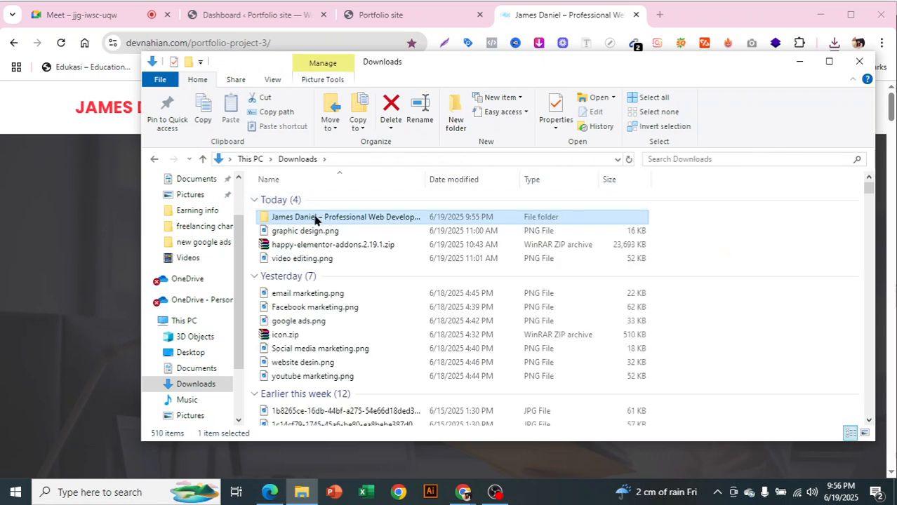
{"action": "right_click", "coordinate": [315, 218]}
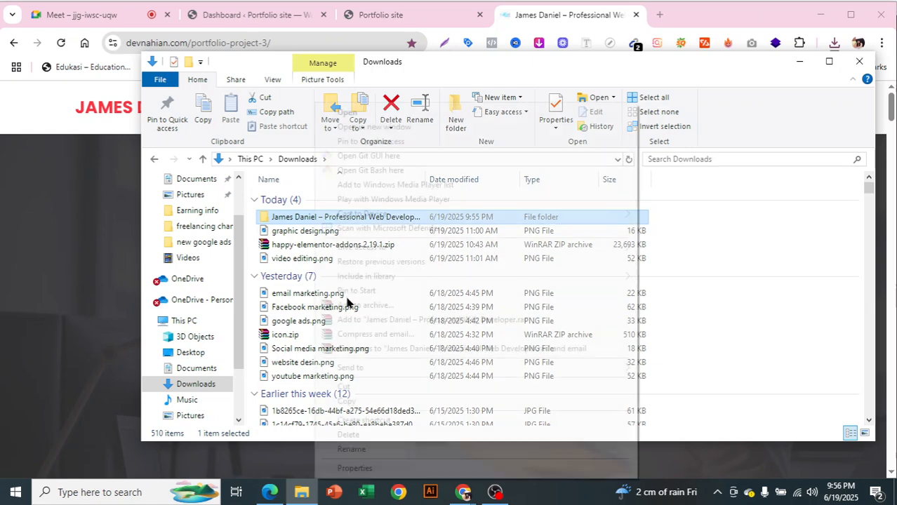
{"action": "left_click", "coordinate": [370, 382]}
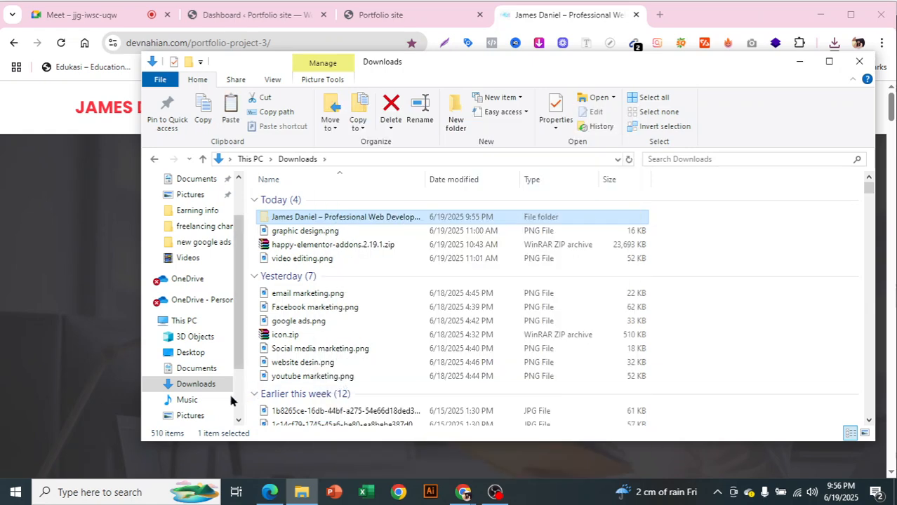
Paste the folder into Pictures > Jems portfolio
{"action": "left_click", "coordinate": [205, 416]}
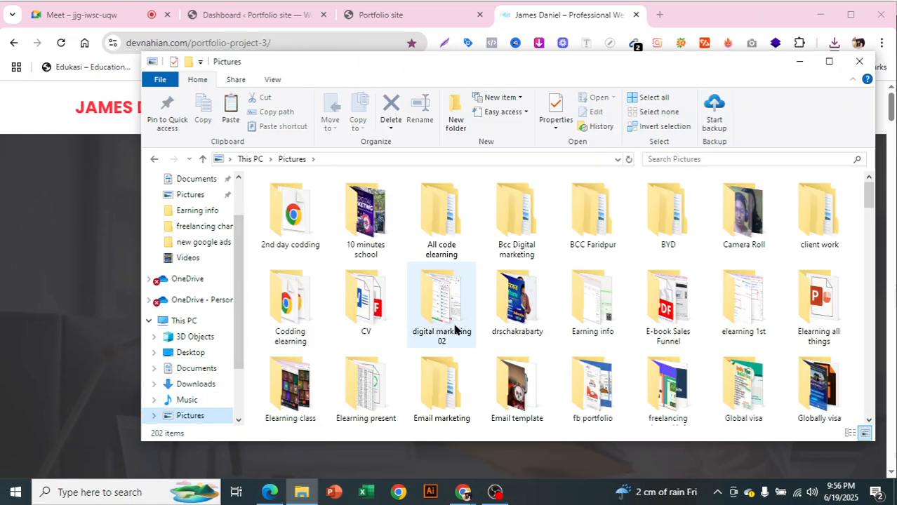
{"action": "scroll", "coordinate": [455, 330], "scroll_direction": "down", "scroll_amount": 5}
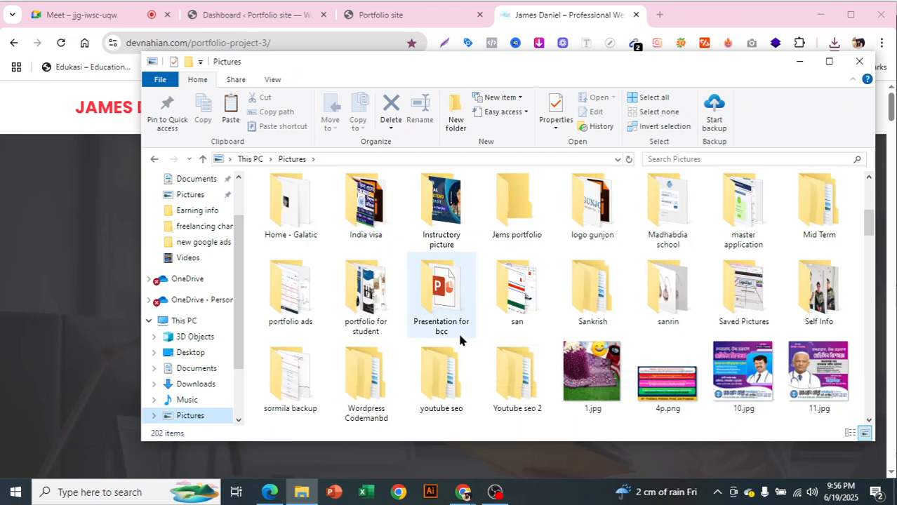
{"action": "scroll", "coordinate": [449, 372], "scroll_direction": "down", "scroll_amount": 2}
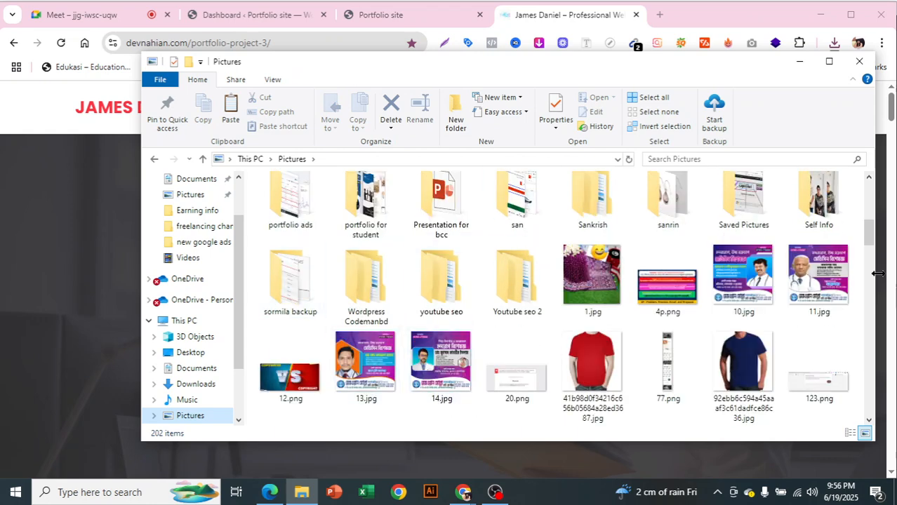
{"action": "scroll", "coordinate": [660, 327], "scroll_direction": "up", "scroll_amount": 1}
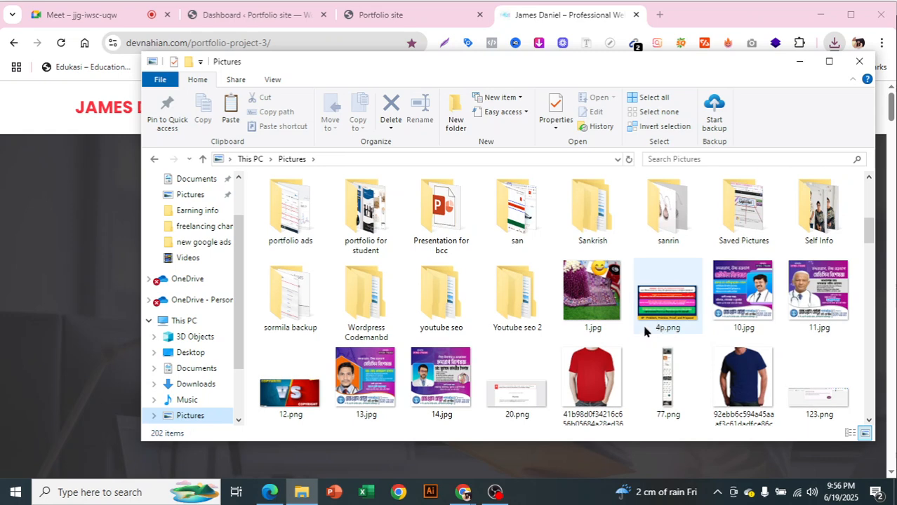
{"action": "scroll", "coordinate": [625, 334], "scroll_direction": "up", "scroll_amount": 2}
{"action": "left_click", "coordinate": [515, 189]}
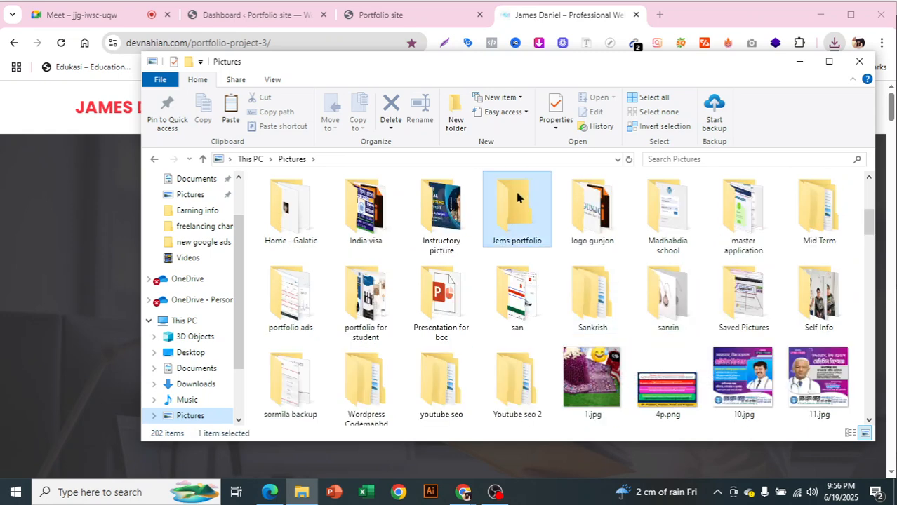
{"action": "key", "text": "Return"}
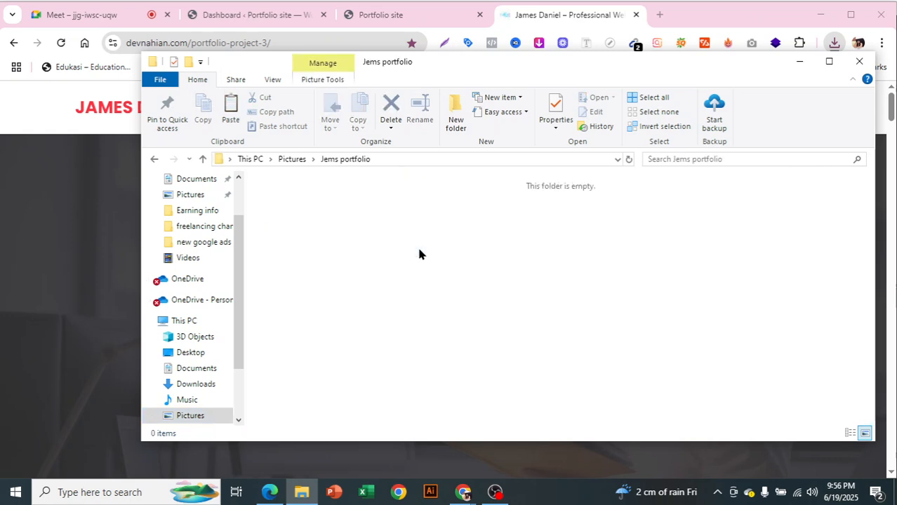
{"action": "key", "text": "ctrl+v"}
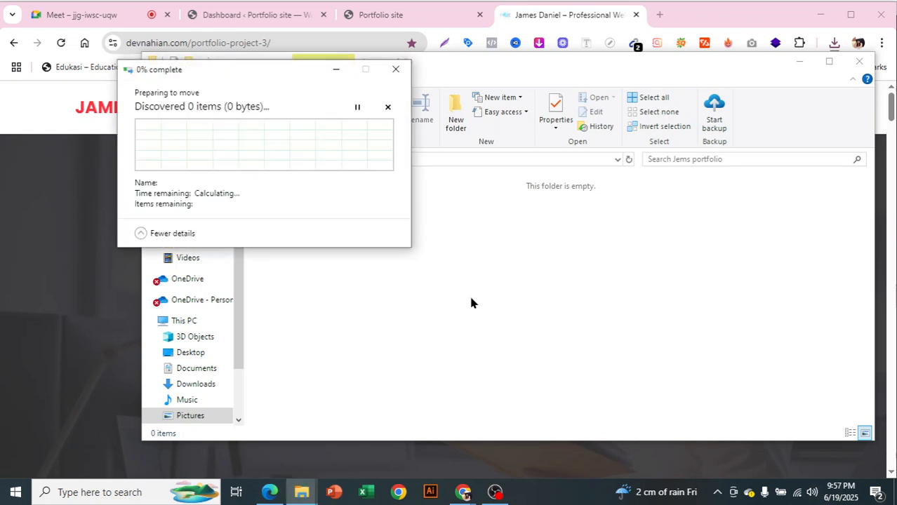
Deselect the moved folder and minimise File Explorer
{"action": "left_click", "coordinate": [471, 137]}
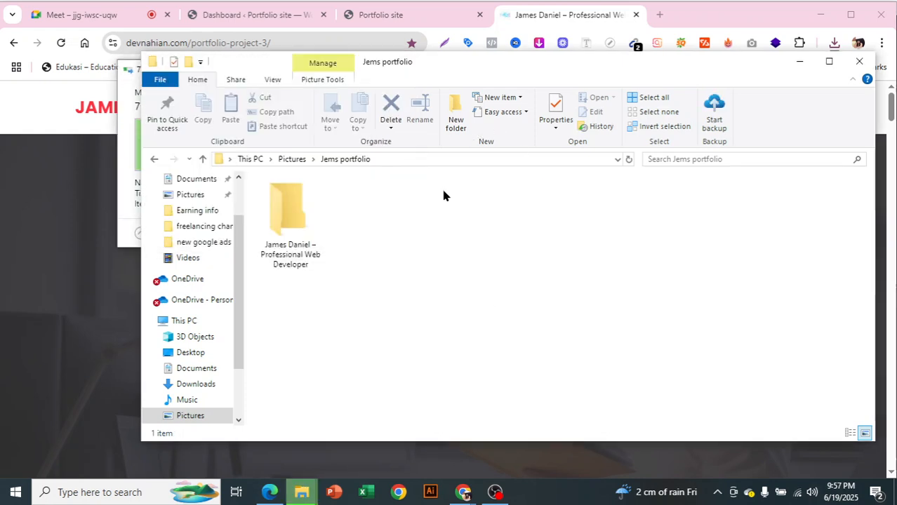
{"action": "left_click", "coordinate": [441, 251]}
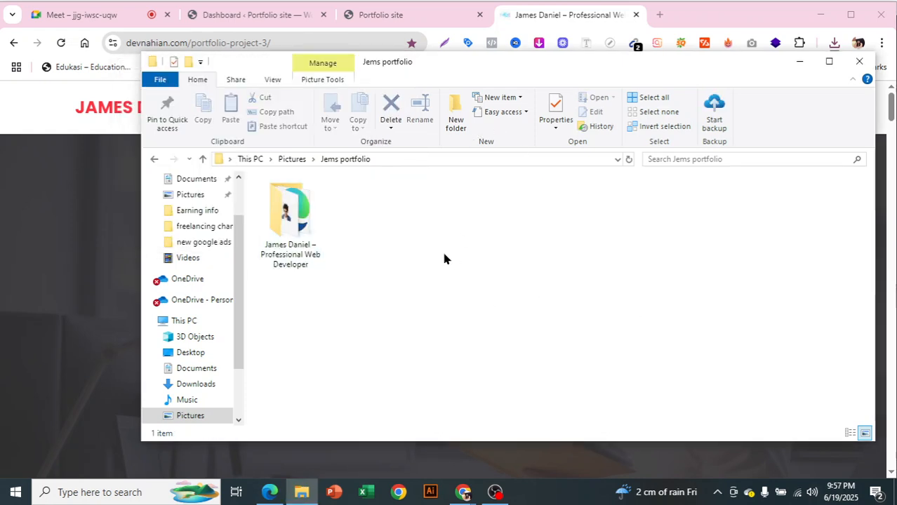
{"action": "left_click", "coordinate": [797, 63]}
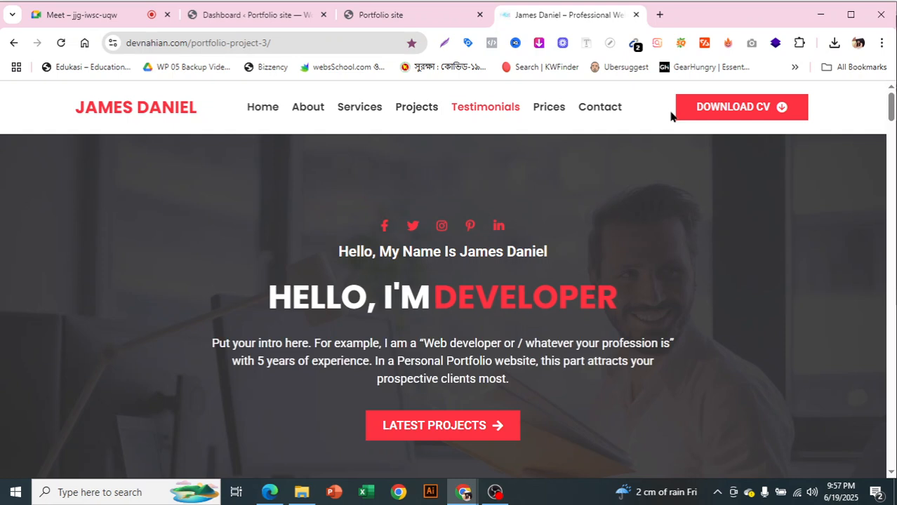
Allow the Font Finder extension access to the James Daniel template site
{"action": "scroll", "coordinate": [739, 226], "scroll_direction": "down", "scroll_amount": 2}
{"action": "scroll", "coordinate": [739, 226], "scroll_direction": "up", "scroll_amount": 2}
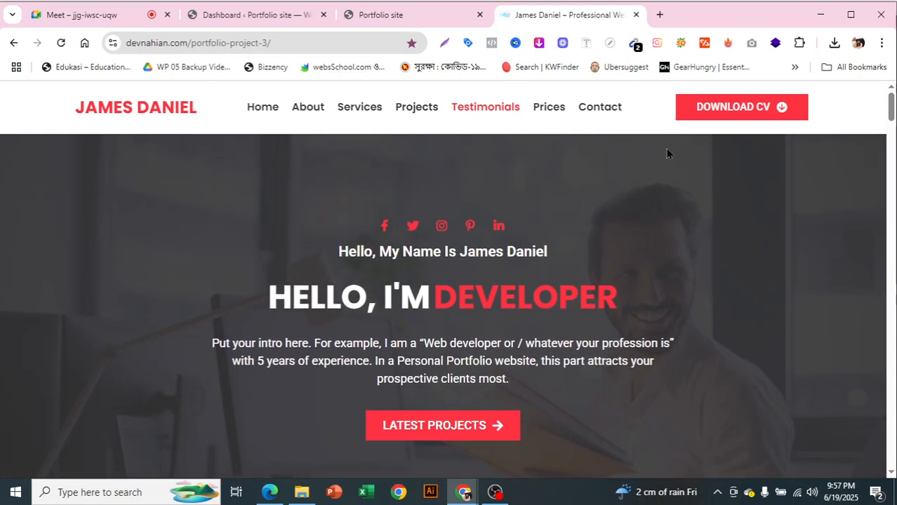
{"action": "left_click", "coordinate": [582, 44]}
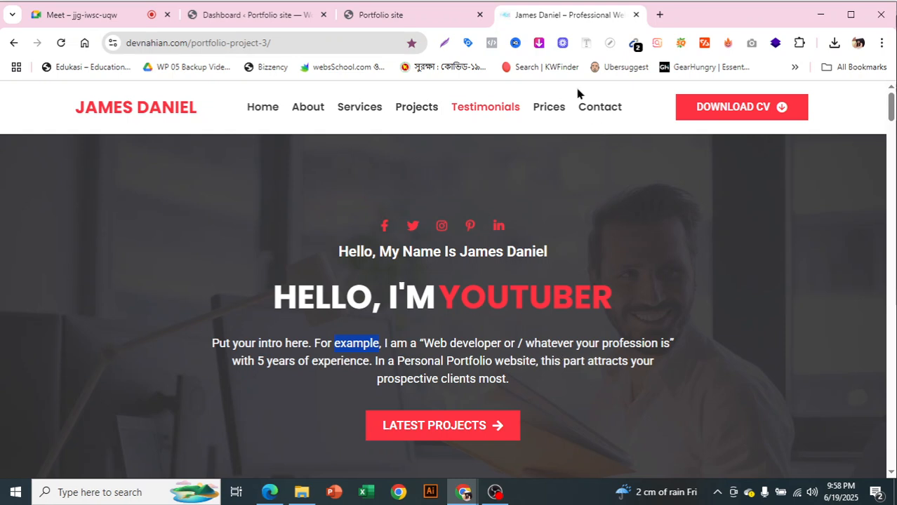
{"action": "left_click", "coordinate": [587, 49]}
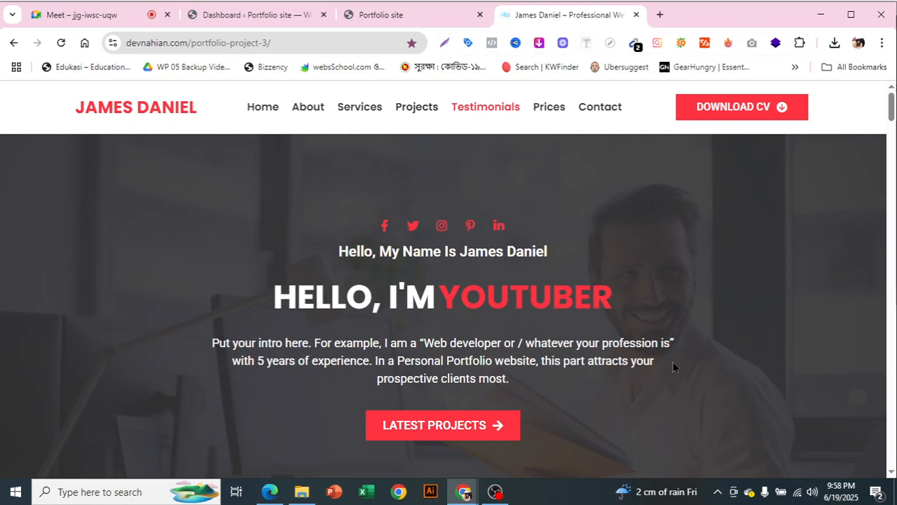
Jump to the template's Home section, then switch to the Portfolio site tab
{"action": "left_click", "coordinate": [257, 109]}
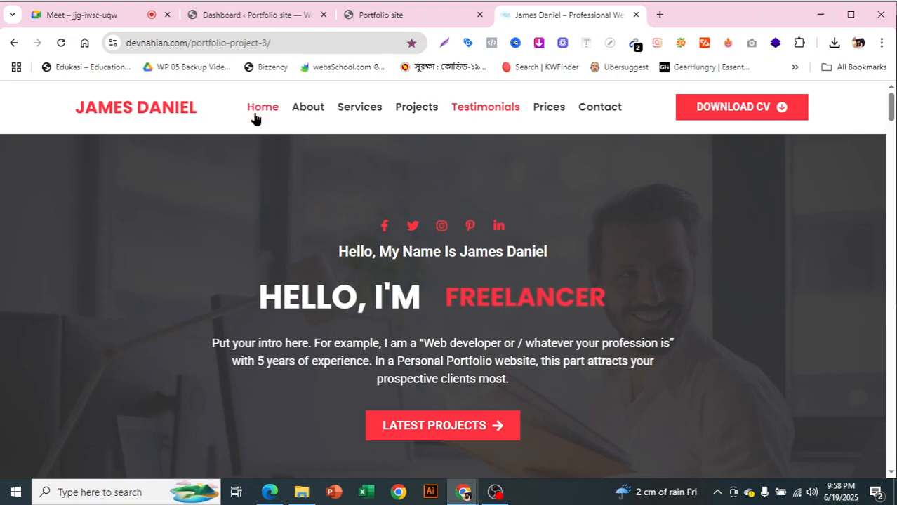
{"action": "scroll", "coordinate": [701, 253], "scroll_direction": "down", "scroll_amount": 12}
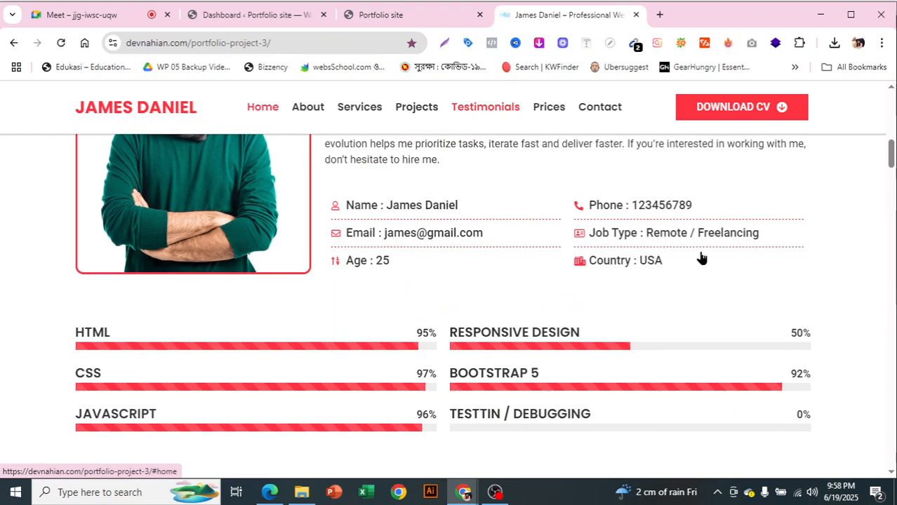
{"action": "scroll", "coordinate": [679, 329], "scroll_direction": "up", "scroll_amount": 10}
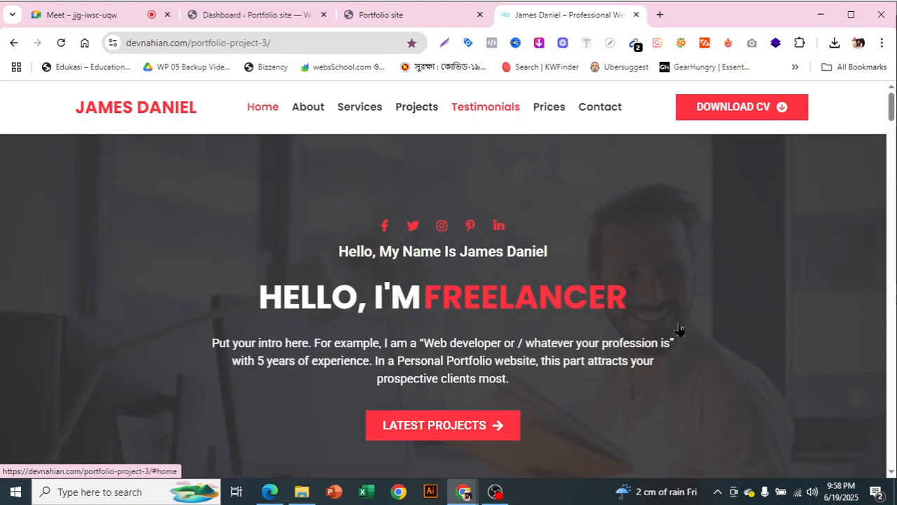
{"action": "left_click", "coordinate": [408, 11]}
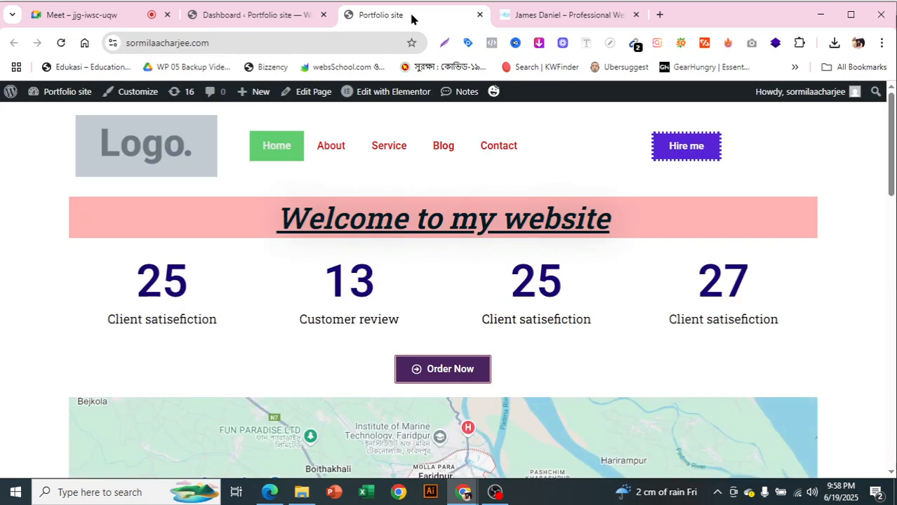
In the WordPress dashboard, scroll Installed Plugins down to WP Reset and open its tools page
{"action": "left_click", "coordinate": [288, 14]}
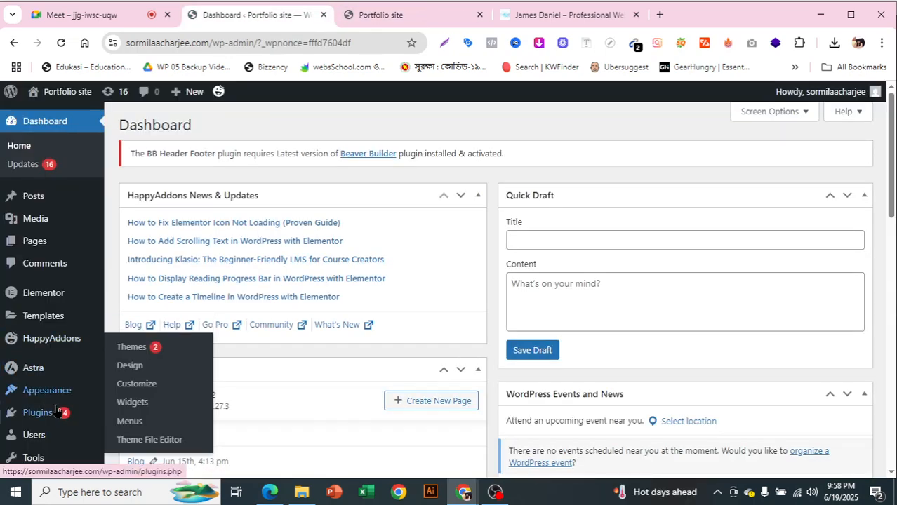
{"action": "mouse_move", "coordinate": [56, 419]}
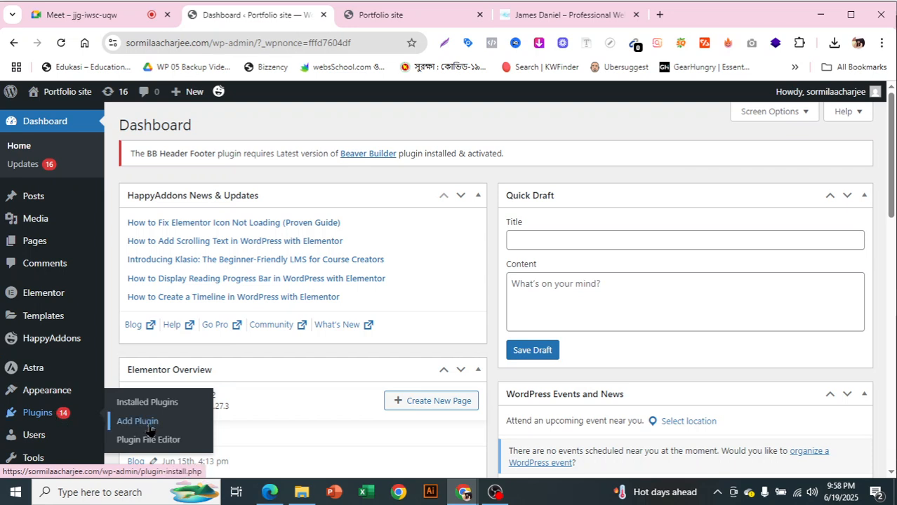
{"action": "left_click", "coordinate": [169, 407]}
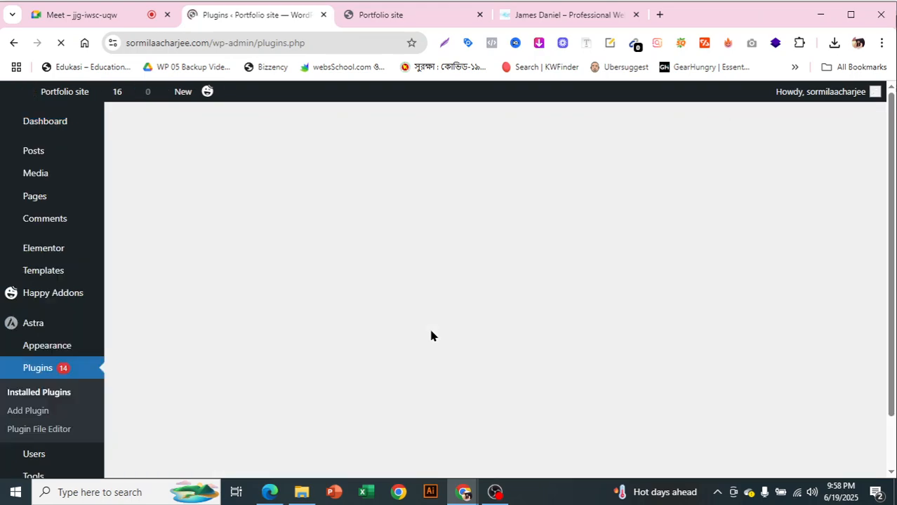
{"action": "scroll", "coordinate": [431, 336], "scroll_direction": "down", "scroll_amount": 13}
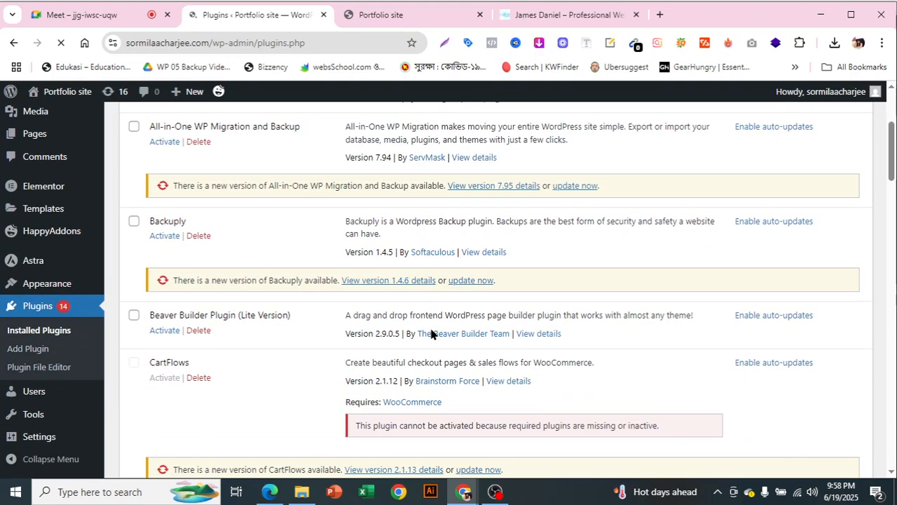
{"action": "scroll", "coordinate": [431, 333], "scroll_direction": "down", "scroll_amount": 12}
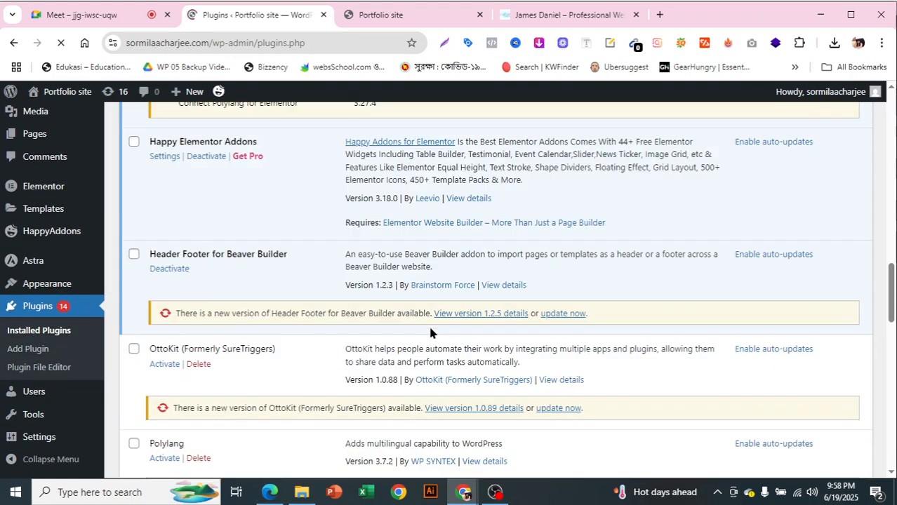
{"action": "scroll", "coordinate": [430, 326], "scroll_direction": "down", "scroll_amount": 12}
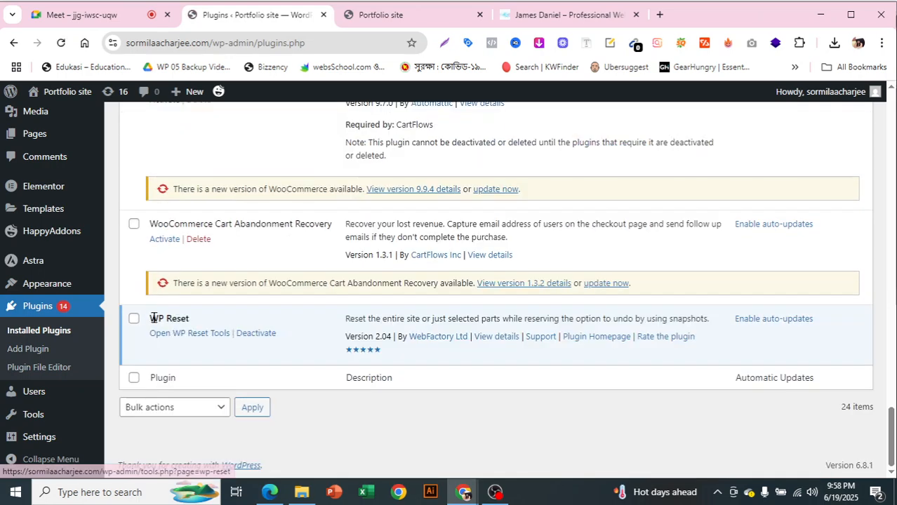
{"action": "left_click", "coordinate": [186, 339]}
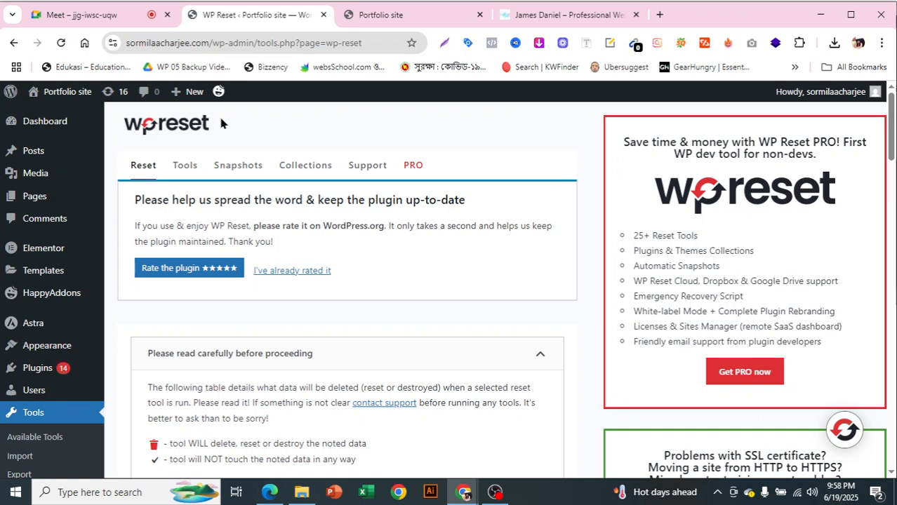
On WP Reset's Snapshots tab, create a snapshot named 'Basic website'
{"action": "left_click", "coordinate": [236, 174]}
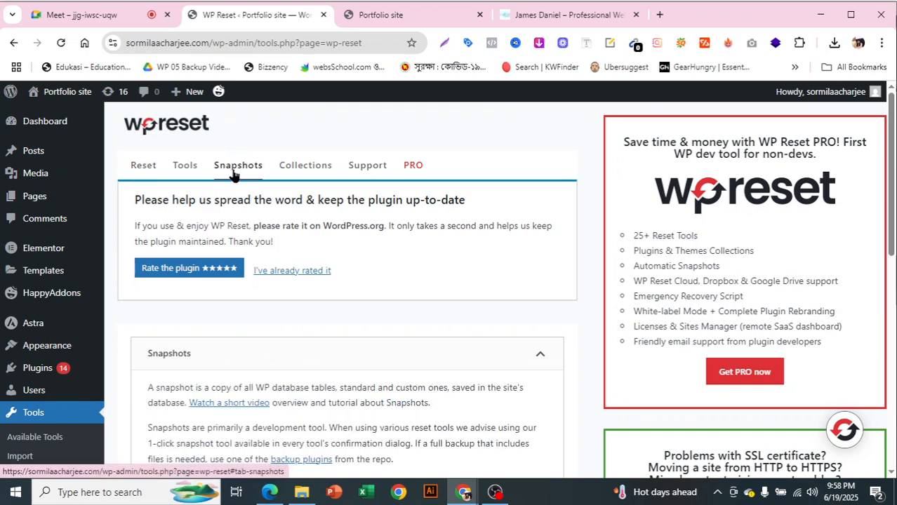
{"action": "scroll", "coordinate": [351, 253], "scroll_direction": "down", "scroll_amount": 5}
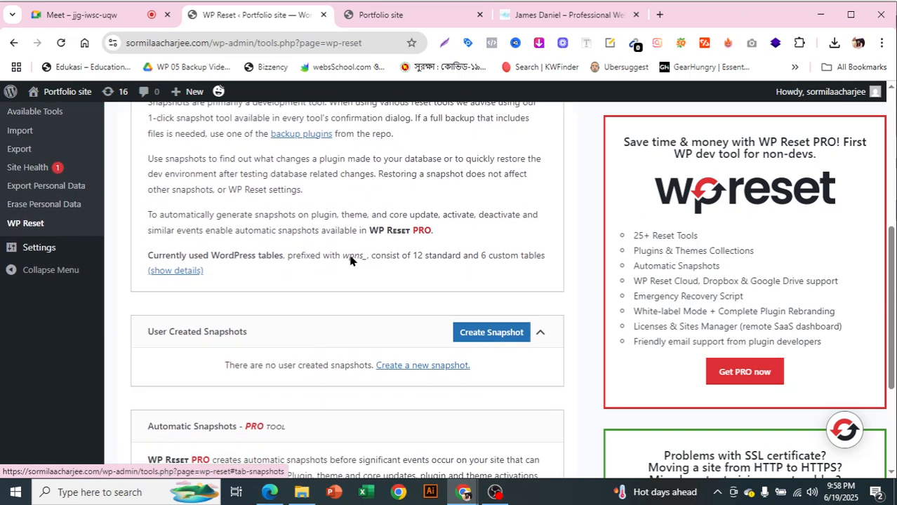
{"action": "scroll", "coordinate": [350, 254], "scroll_direction": "down", "scroll_amount": 1}
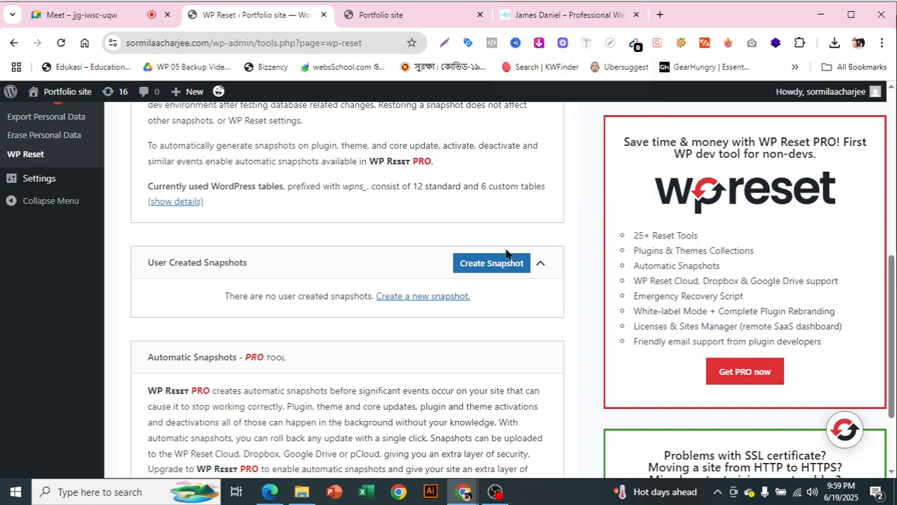
{"action": "left_click", "coordinate": [491, 266]}
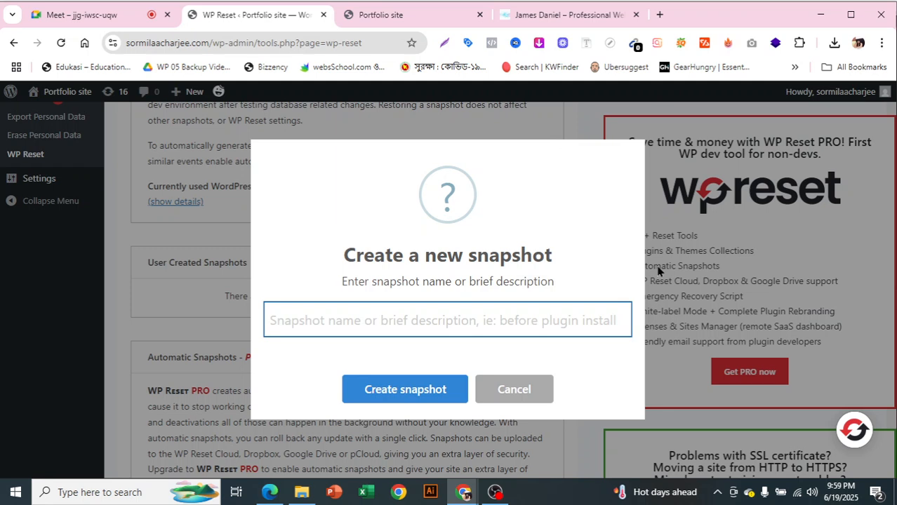
{"action": "type", "text": "Basic website"}
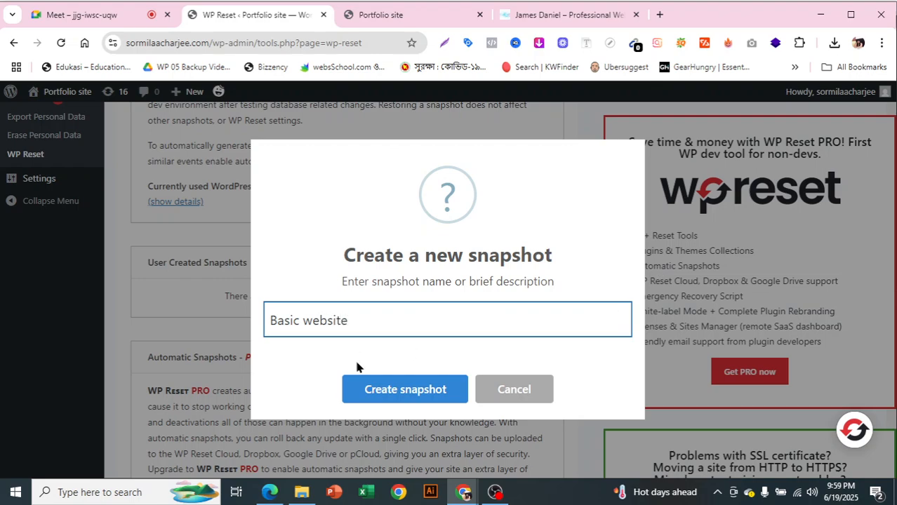
{"action": "left_click", "coordinate": [381, 392]}
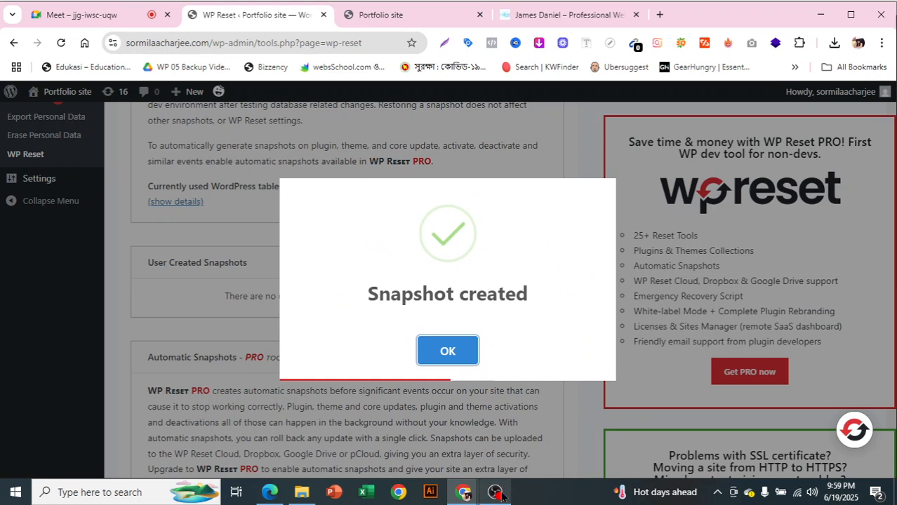
Return to the Chrome window once the snapshot is created
{"action": "left_click", "coordinate": [497, 494]}
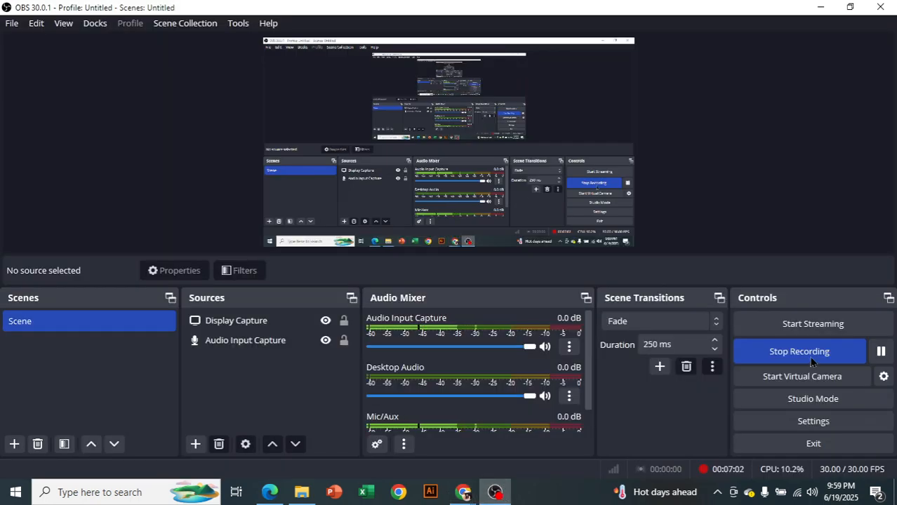
{"action": "left_click", "coordinate": [881, 351]}
{"action": "left_click", "coordinate": [881, 351]}
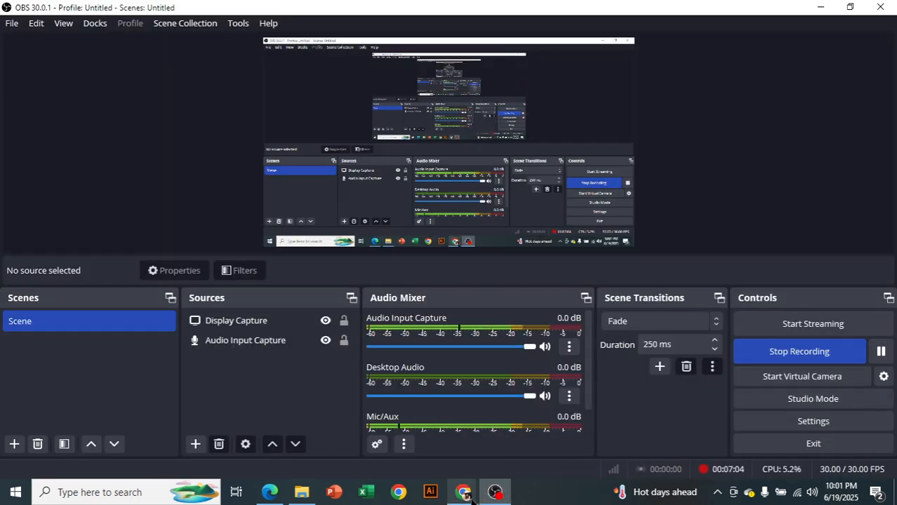
{"action": "mouse_move", "coordinate": [464, 494]}
{"action": "left_click", "coordinate": [409, 421]}
Check the template and Portfolio site tabs, then open the Basic website snapshot's Actions menu
{"action": "left_click", "coordinate": [566, 13]}
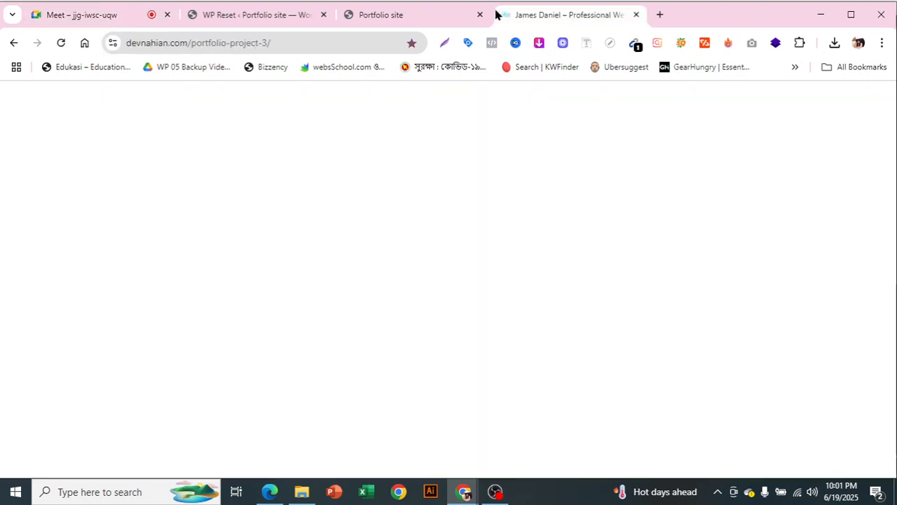
{"action": "left_click", "coordinate": [385, 17]}
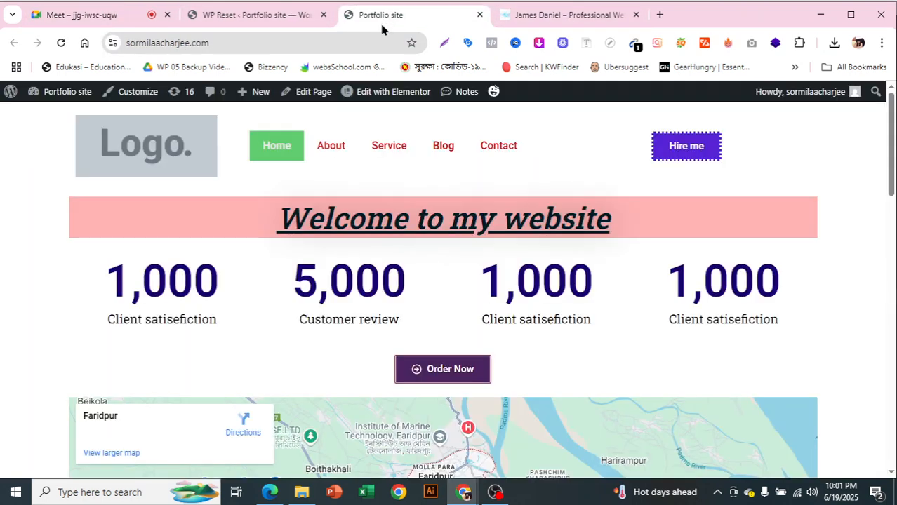
{"action": "left_click", "coordinate": [287, 20]}
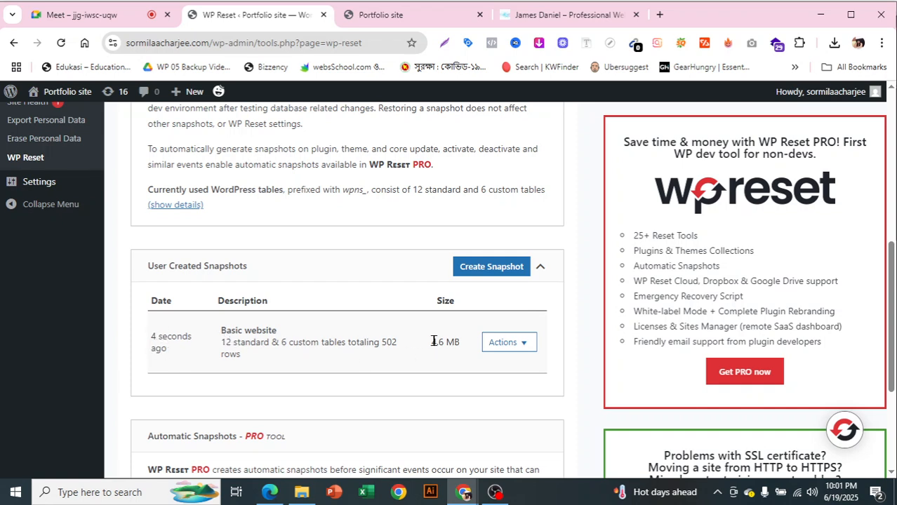
{"action": "left_click", "coordinate": [506, 344]}
{"action": "scroll", "coordinate": [516, 351], "scroll_direction": "down", "scroll_amount": 1}
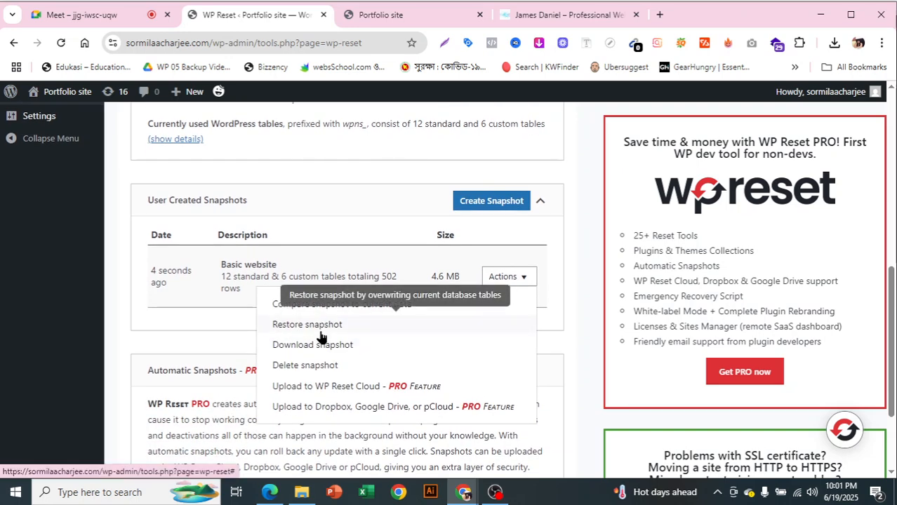
Download the Basic website snapshot as a gzipped SQL file and dismiss the confirmation
{"action": "left_click", "coordinate": [562, 14]}
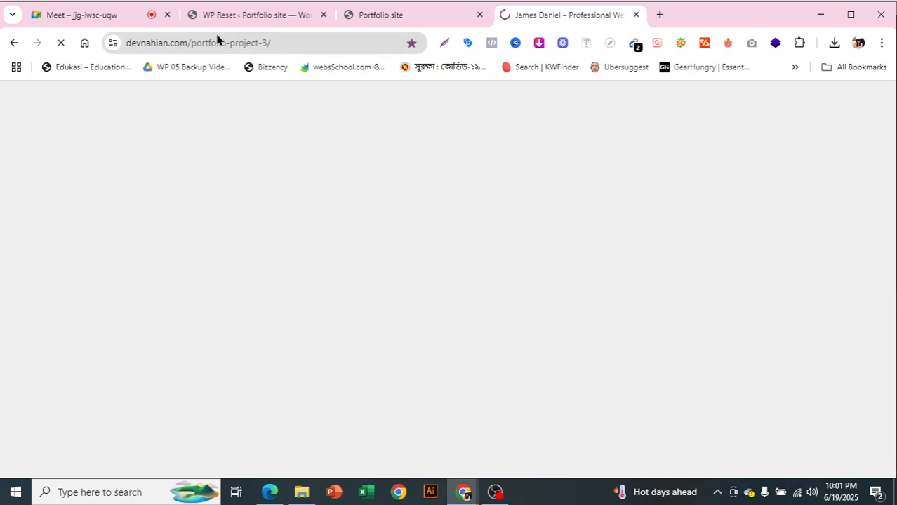
{"action": "left_click", "coordinate": [247, 19]}
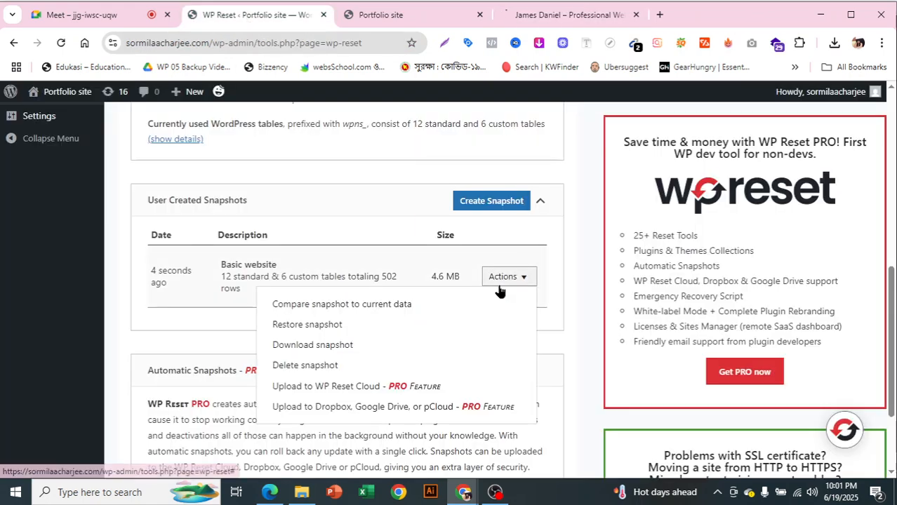
{"action": "left_click", "coordinate": [346, 346]}
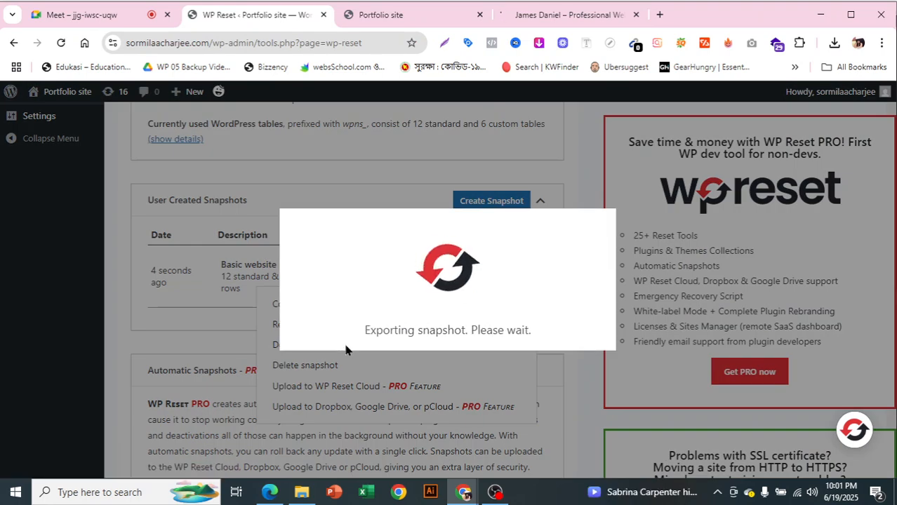
{"action": "left_click", "coordinate": [450, 361]}
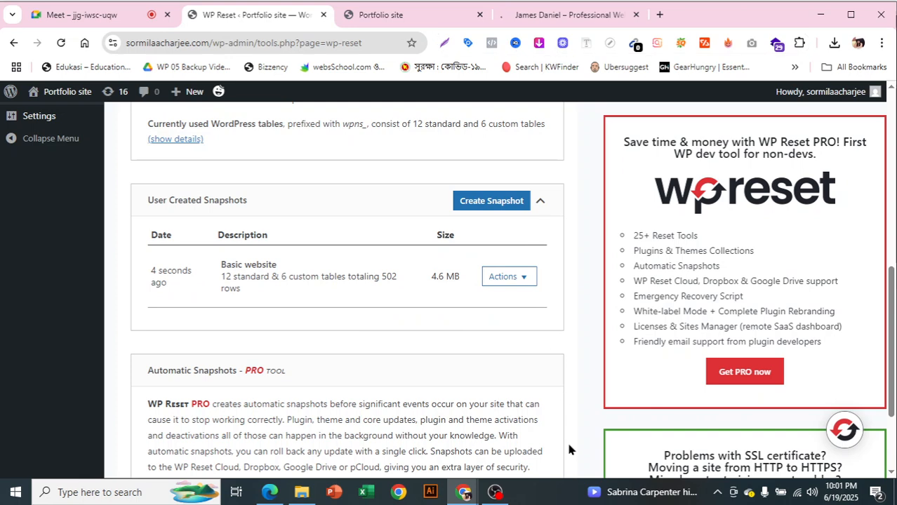
{"action": "scroll", "coordinate": [562, 429], "scroll_direction": "up", "scroll_amount": 7}
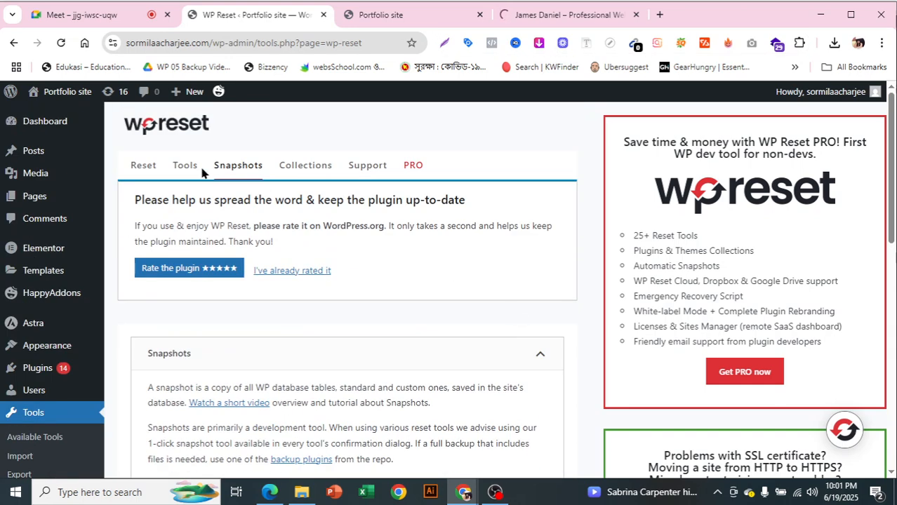
Reset the WordPress site to defaults in WP Reset, entering 'reset' as the confirmation word
{"action": "left_click", "coordinate": [141, 167]}
{"action": "scroll", "coordinate": [337, 302], "scroll_direction": "down", "scroll_amount": 12}
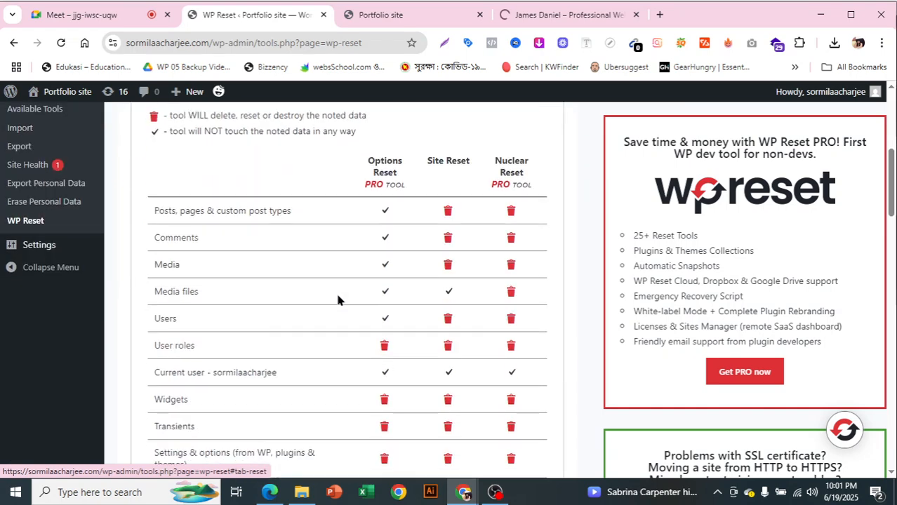
{"action": "scroll", "coordinate": [339, 316], "scroll_direction": "down", "scroll_amount": 10}
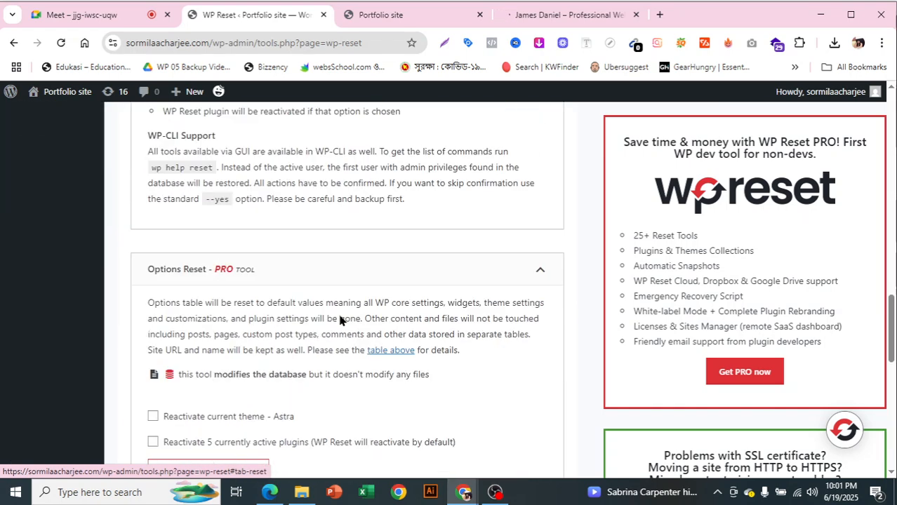
{"action": "scroll", "coordinate": [339, 316], "scroll_direction": "down", "scroll_amount": 1}
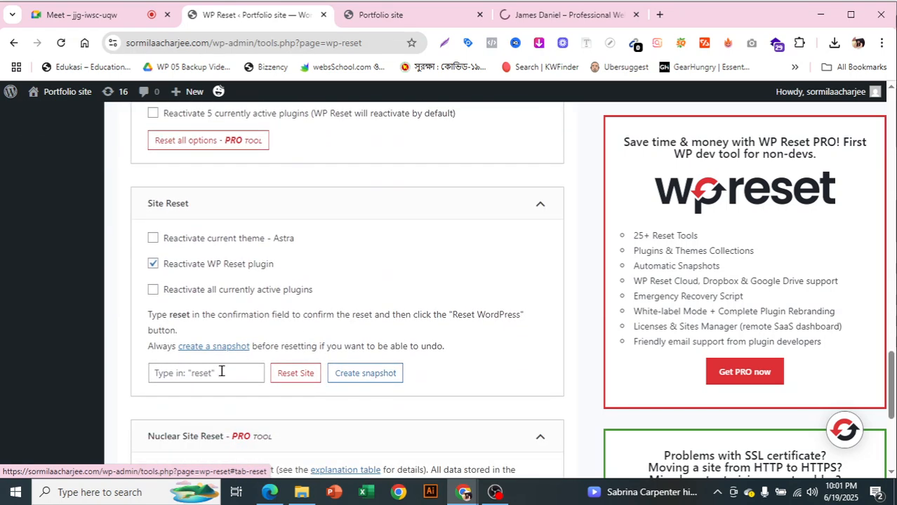
{"action": "left_click", "coordinate": [219, 377]}
{"action": "type", "text": "re"}
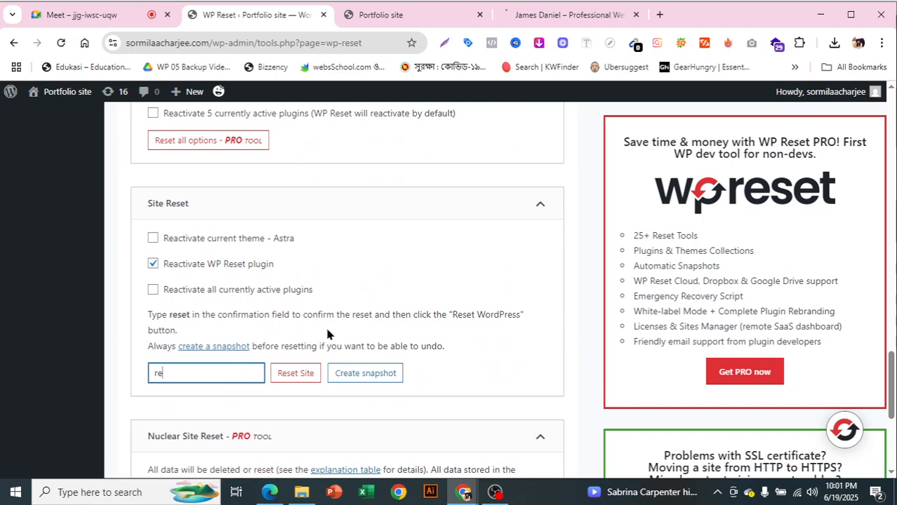
{"action": "left_click", "coordinate": [297, 372]}
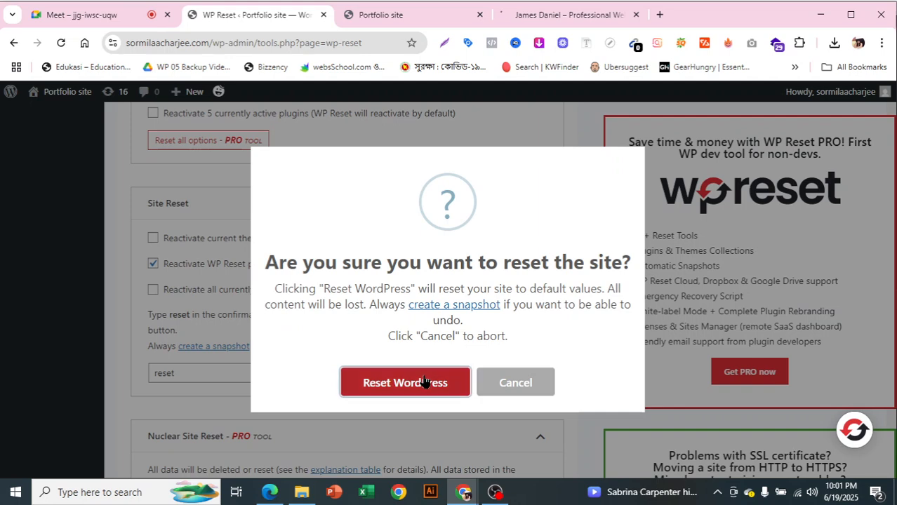
{"action": "left_click", "coordinate": [422, 380]}
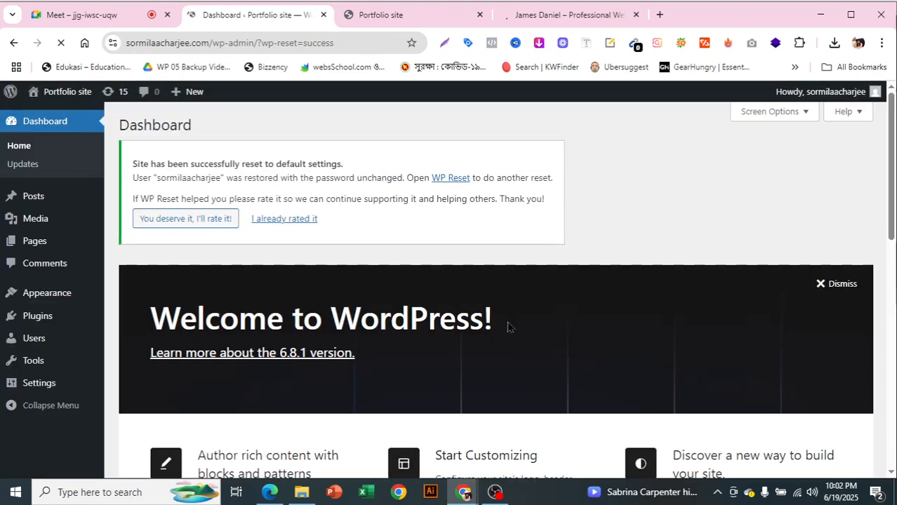
Reload the live Portfolio site to check the missing-theme error after the reset
{"action": "scroll", "coordinate": [453, 348], "scroll_direction": "down", "scroll_amount": 3}
{"action": "scroll", "coordinate": [455, 349], "scroll_direction": "down", "scroll_amount": 2}
{"action": "scroll", "coordinate": [528, 363], "scroll_direction": "up", "scroll_amount": 5}
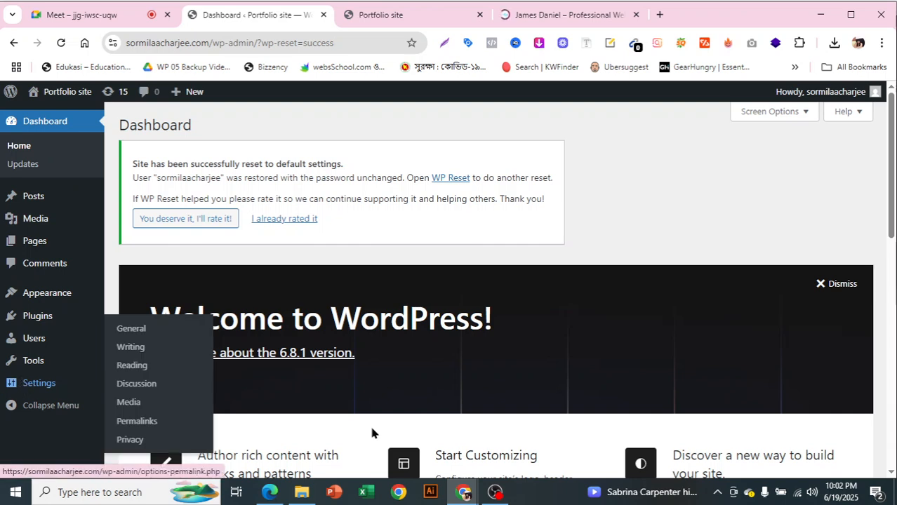
{"action": "mouse_move", "coordinate": [38, 316]}
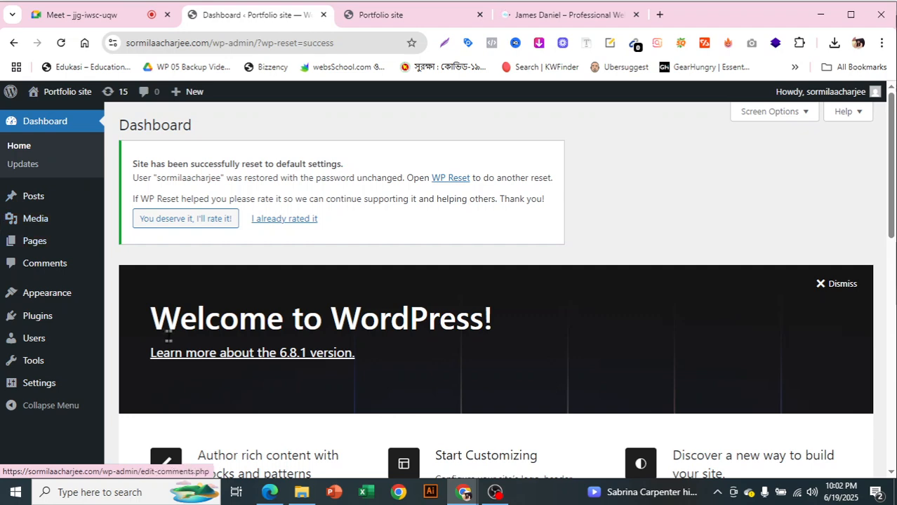
{"action": "left_click", "coordinate": [405, 17]}
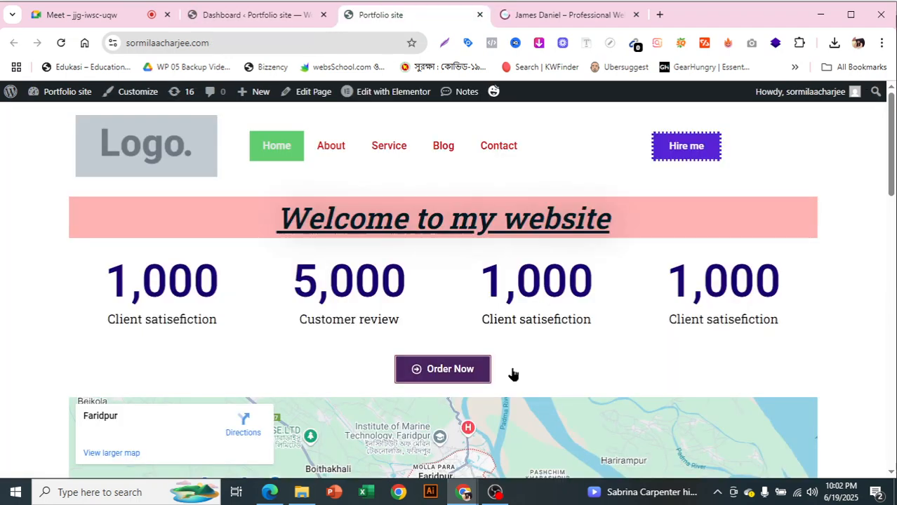
{"action": "left_click", "coordinate": [61, 43]}
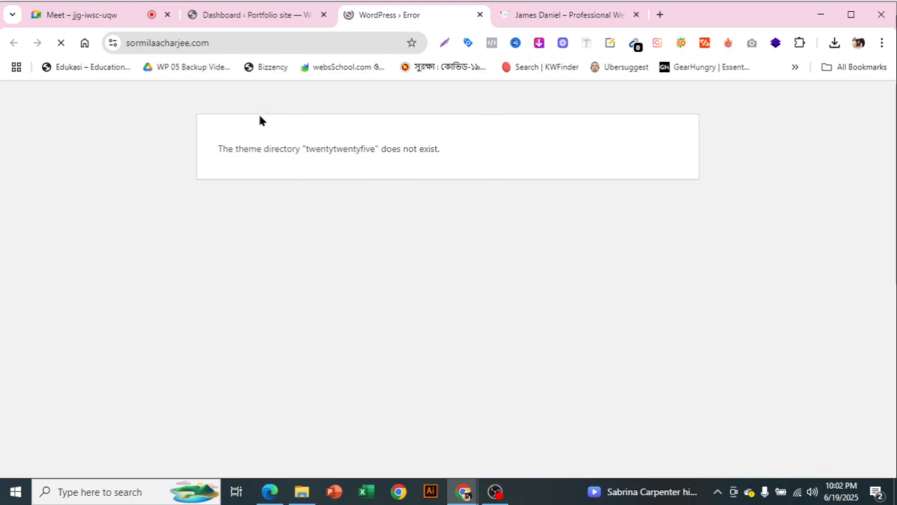
{"action": "key", "text": "ctrl+a"}
Close the WordPress error tab, glance at the James Daniel template, and return to the dashboard
{"action": "left_click", "coordinate": [249, 13]}
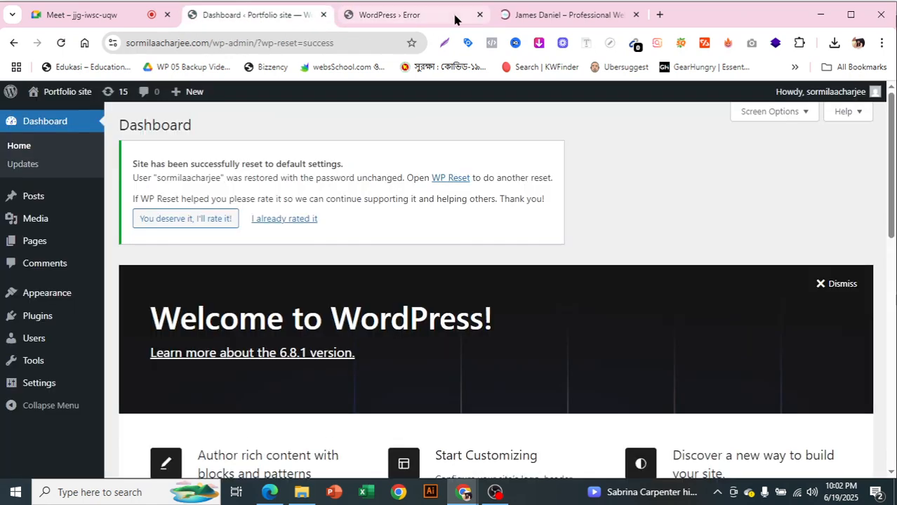
{"action": "left_click", "coordinate": [480, 14]}
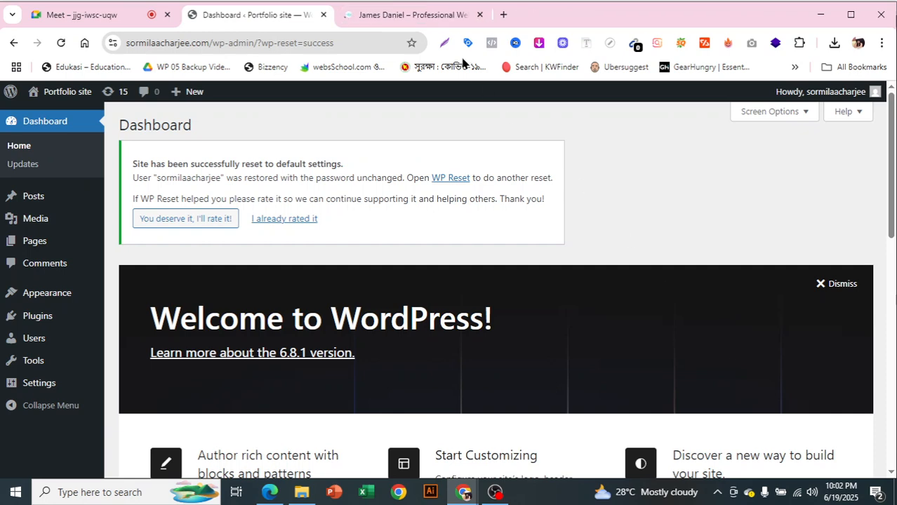
{"action": "left_click", "coordinate": [418, 14]}
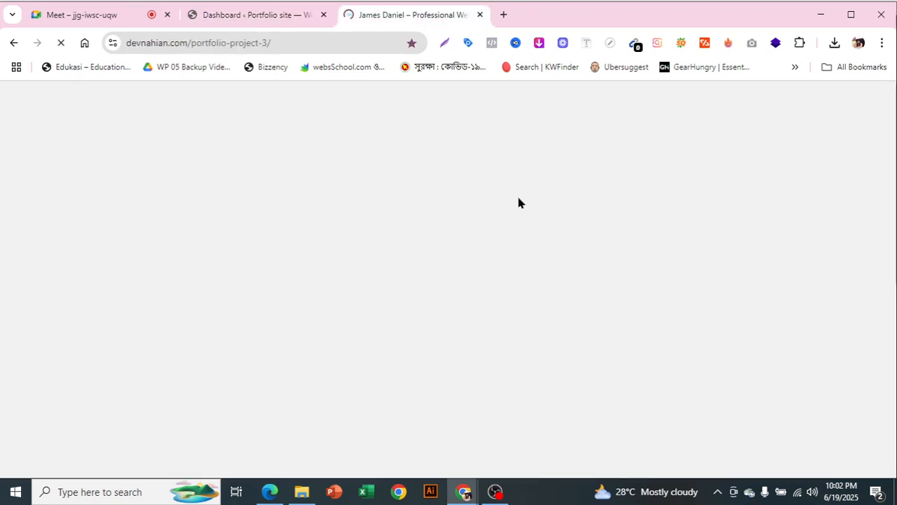
{"action": "left_click", "coordinate": [243, 14]}
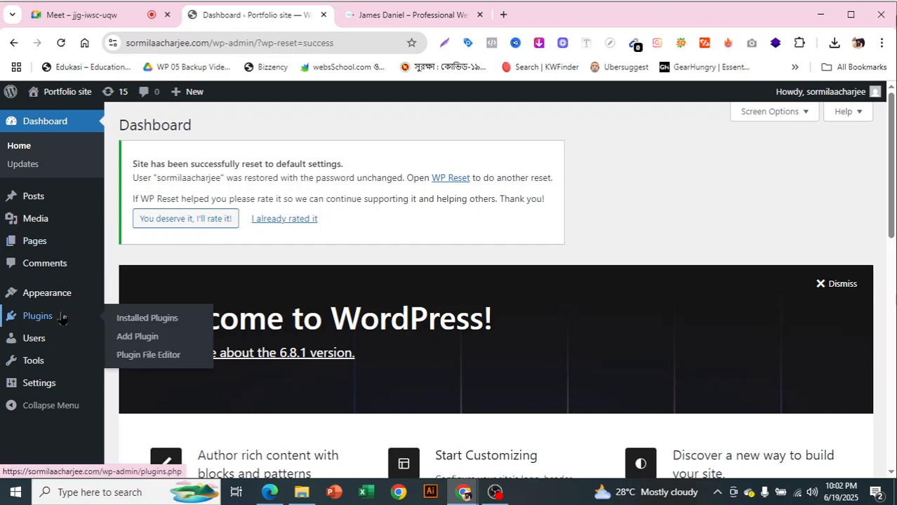
Activate the Hello Elementor theme from the installed themes list
{"action": "mouse_move", "coordinate": [39, 297]}
{"action": "left_click", "coordinate": [125, 296]}
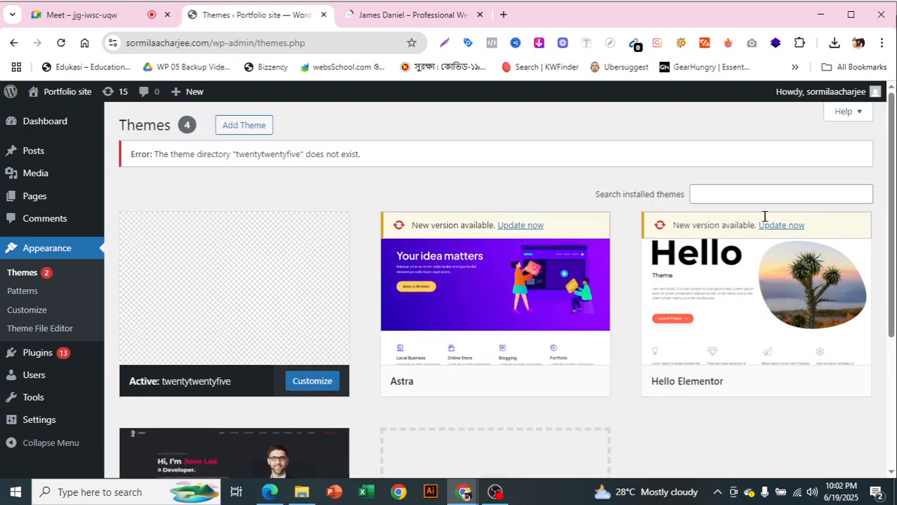
{"action": "mouse_move", "coordinate": [497, 331]}
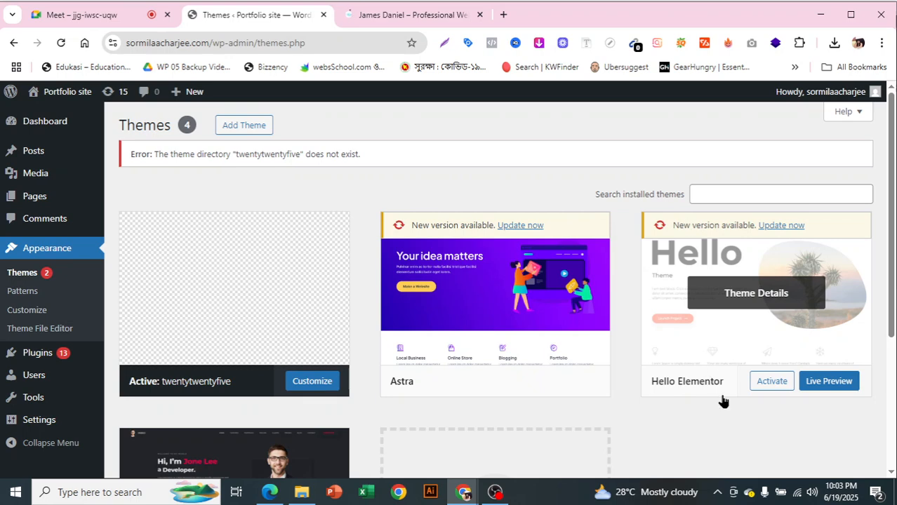
{"action": "scroll", "coordinate": [723, 400], "scroll_direction": "down", "scroll_amount": 2}
{"action": "scroll", "coordinate": [723, 400], "scroll_direction": "up", "scroll_amount": 2}
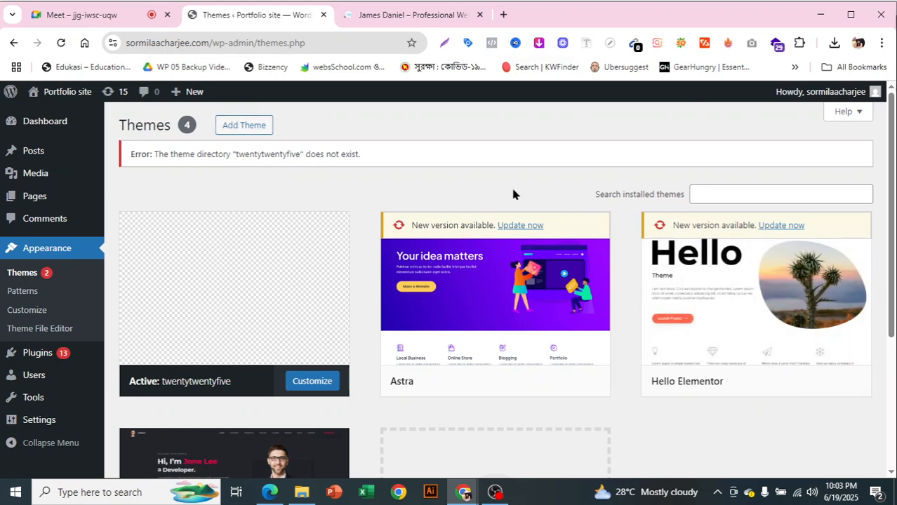
{"action": "scroll", "coordinate": [677, 321], "scroll_direction": "down", "scroll_amount": 2}
{"action": "scroll", "coordinate": [706, 312], "scroll_direction": "up", "scroll_amount": 2}
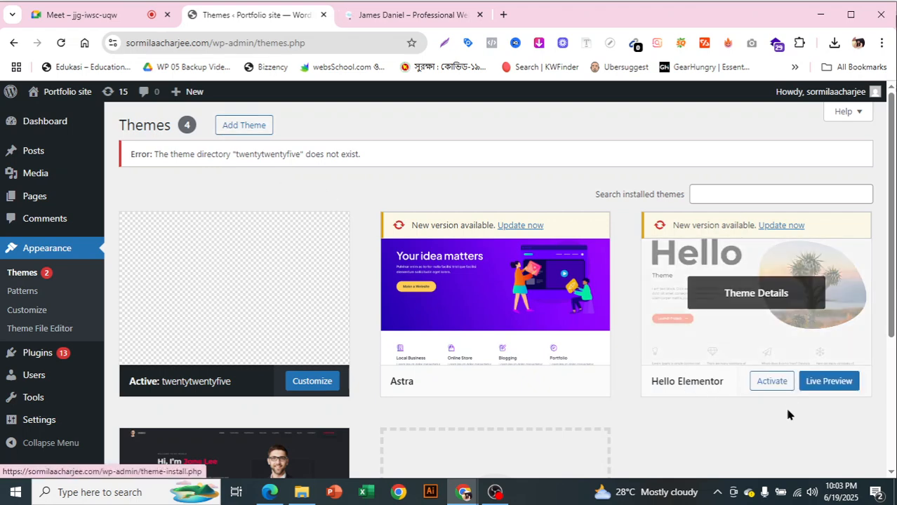
{"action": "left_click", "coordinate": [763, 384]}
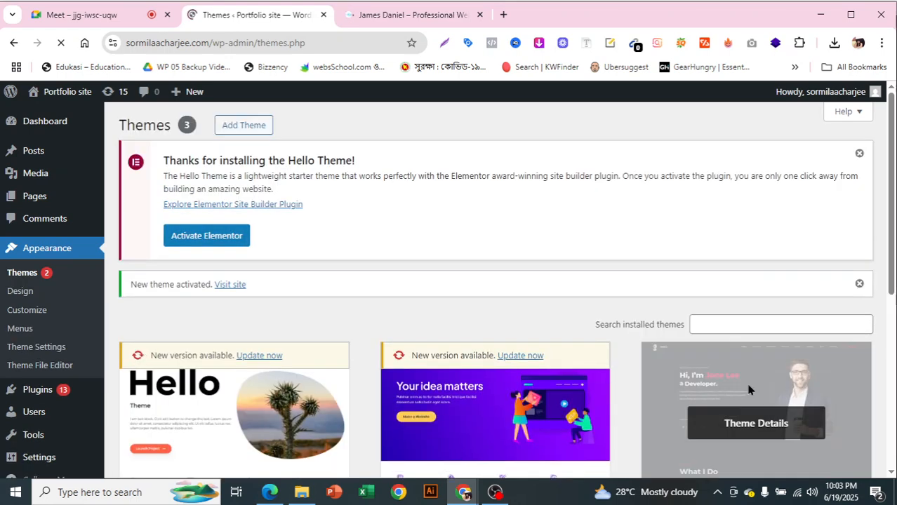
Update Hello Elementor to its latest version
{"action": "scroll", "coordinate": [472, 239], "scroll_direction": "down", "scroll_amount": 2}
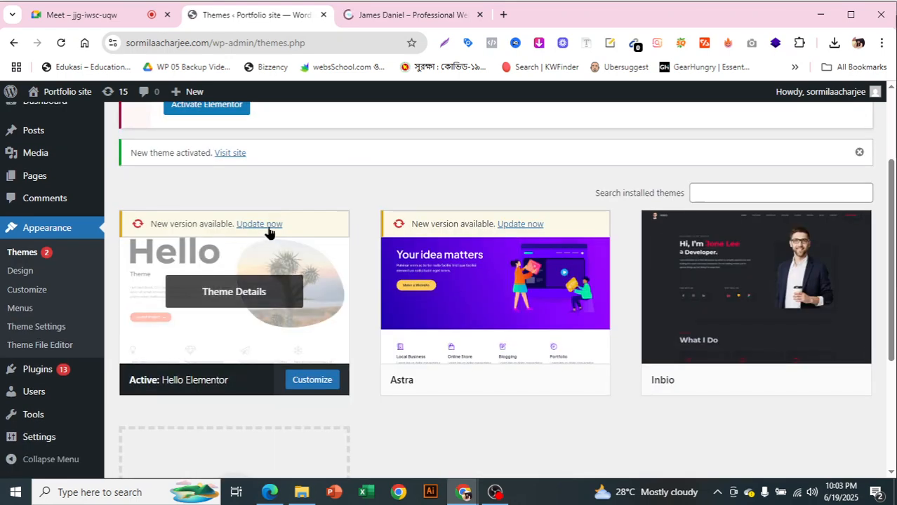
{"action": "left_click", "coordinate": [267, 225]}
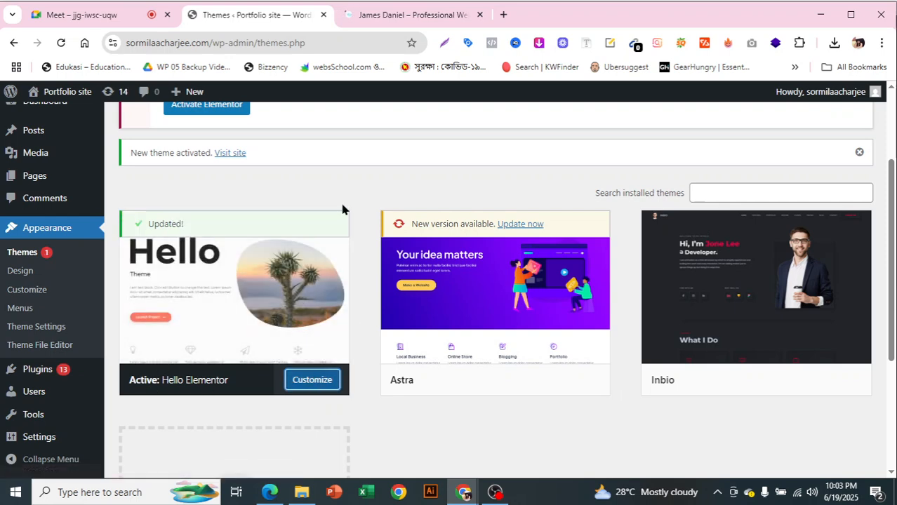
{"action": "scroll", "coordinate": [294, 215], "scroll_direction": "up", "scroll_amount": 2}
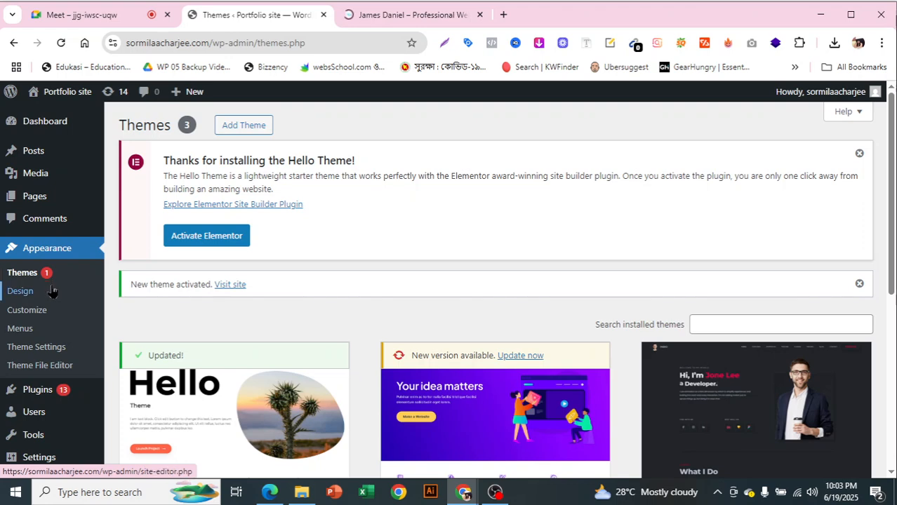
{"action": "scroll", "coordinate": [53, 293], "scroll_direction": "down", "scroll_amount": 1}
{"action": "mouse_move", "coordinate": [50, 377]}
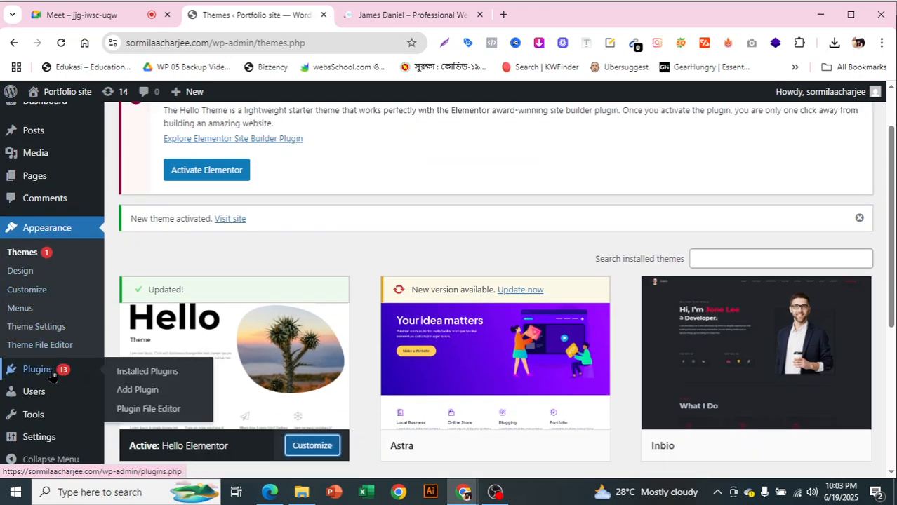
{"action": "left_click", "coordinate": [151, 398]}
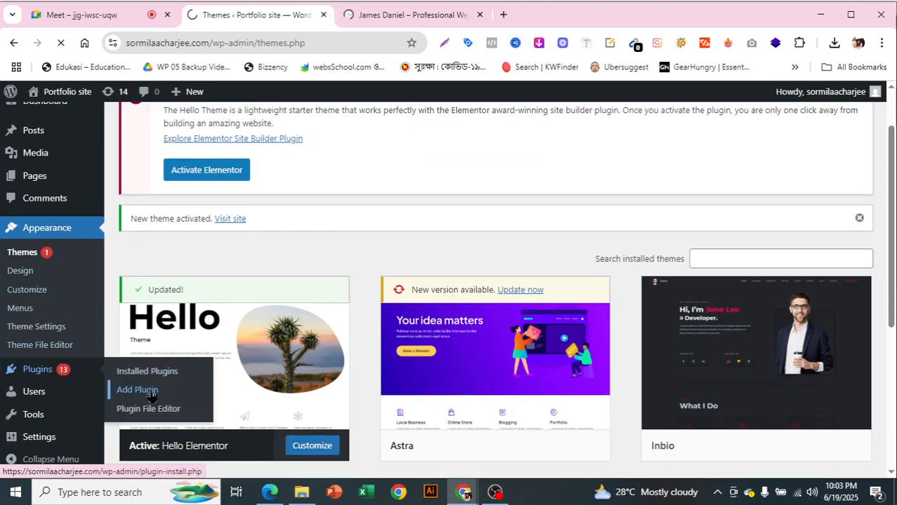
Search plugins for 'elementor' and activate Elementor Website Builder
{"action": "scroll", "coordinate": [254, 150], "scroll_direction": "down", "scroll_amount": 1}
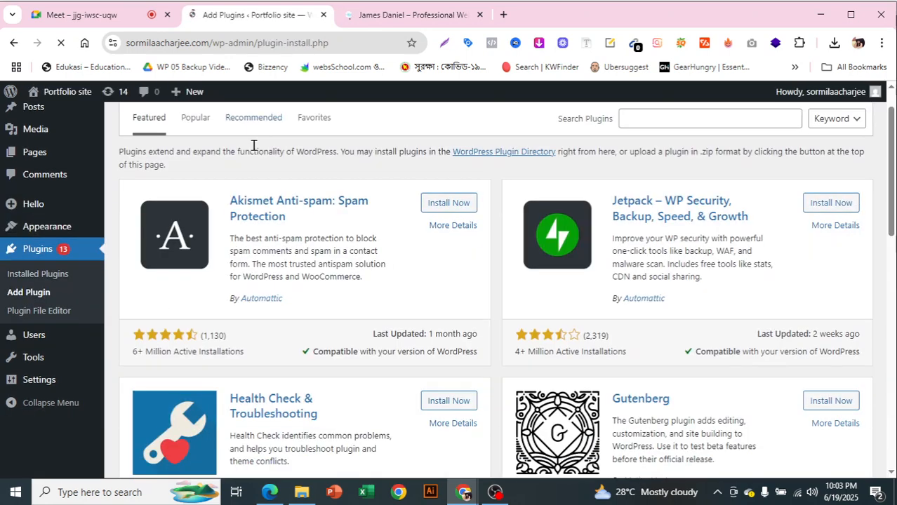
{"action": "scroll", "coordinate": [692, 241], "scroll_direction": "up", "scroll_amount": 1}
{"action": "left_click", "coordinate": [679, 172]}
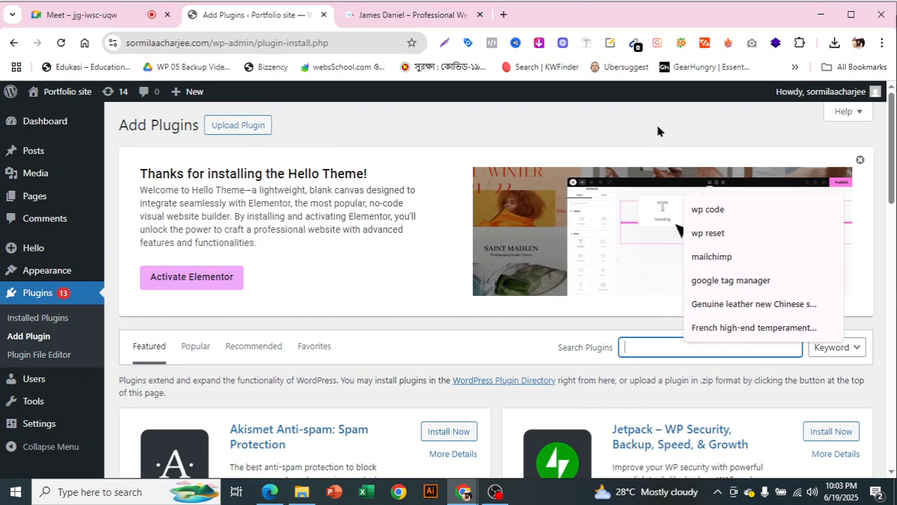
{"action": "left_click", "coordinate": [655, 124]}
{"action": "scroll", "coordinate": [671, 309], "scroll_direction": "down", "scroll_amount": 1}
{"action": "left_click", "coordinate": [660, 281]}
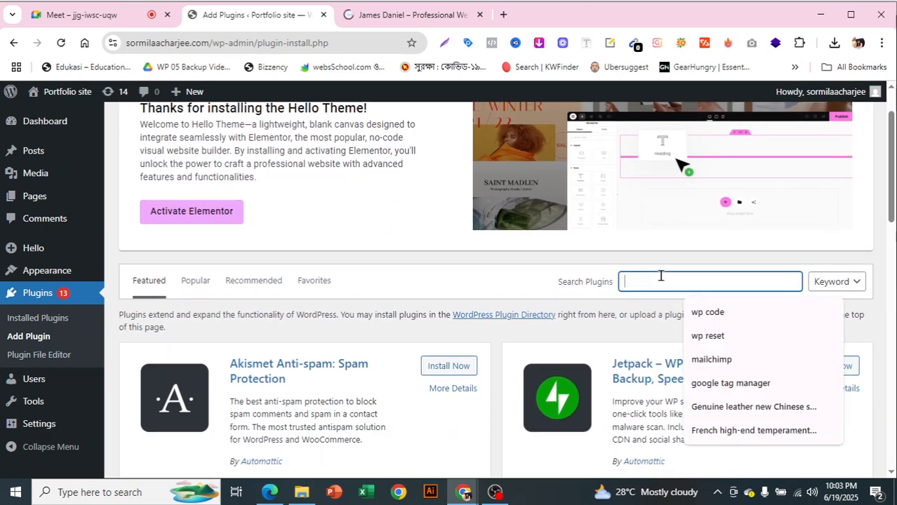
{"action": "type", "text": "elementor"}
{"action": "left_click", "coordinate": [704, 314]}
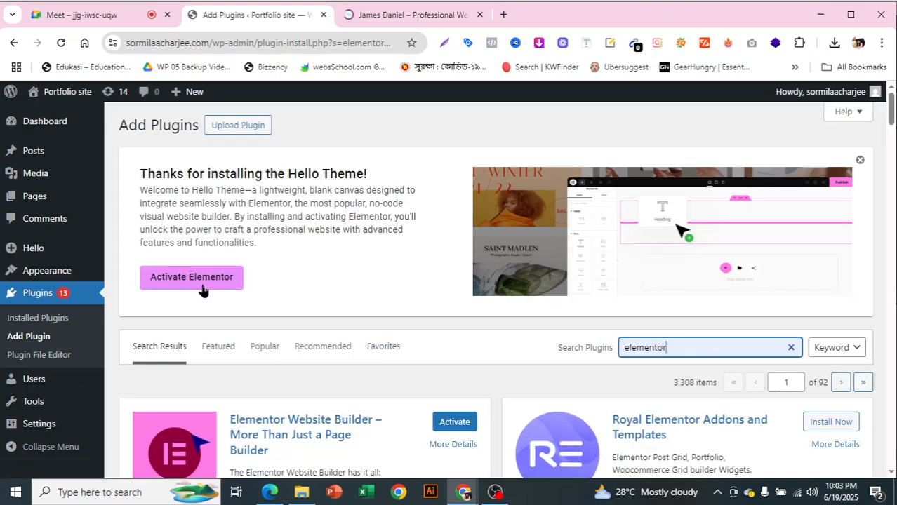
{"action": "scroll", "coordinate": [338, 265], "scroll_direction": "down", "scroll_amount": 3}
{"action": "scroll", "coordinate": [450, 253], "scroll_direction": "up", "scroll_amount": 3}
{"action": "scroll", "coordinate": [450, 260], "scroll_direction": "down", "scroll_amount": 3}
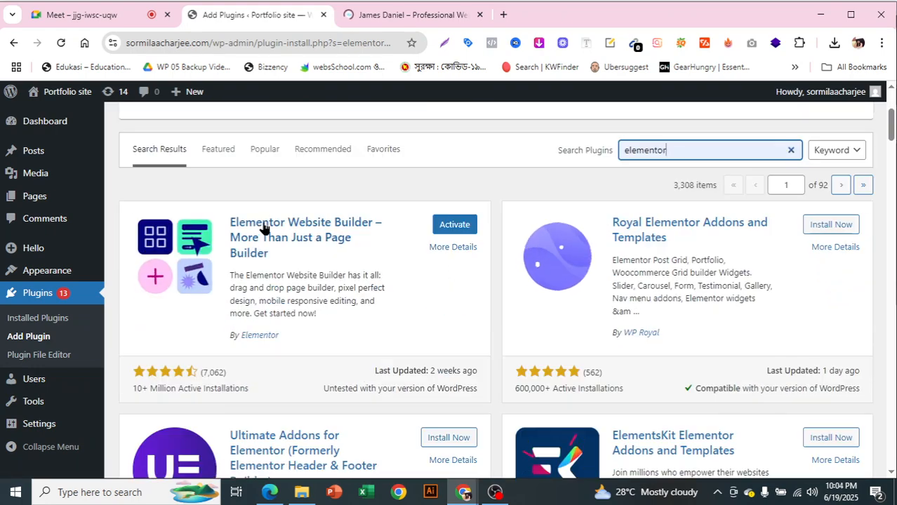
{"action": "left_click", "coordinate": [460, 226]}
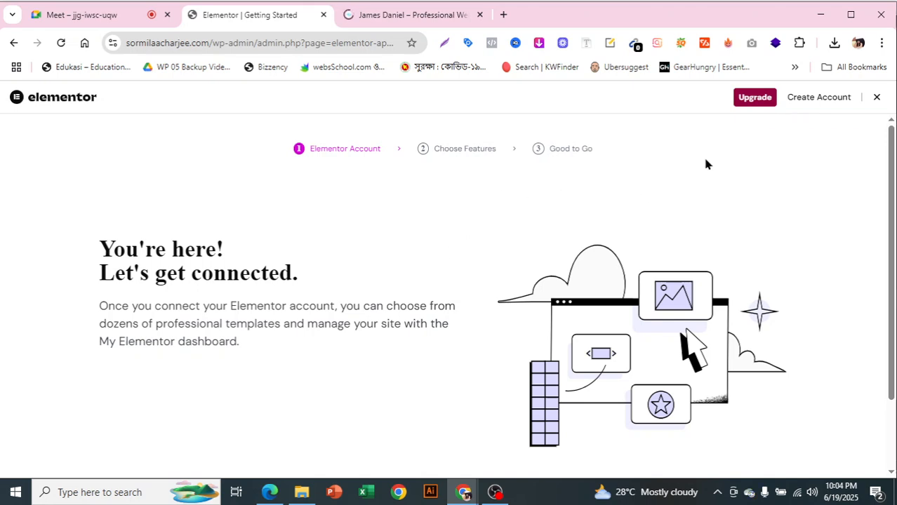
Skip the account, Choose Features and 'What's next?' steps of the Elementor onboarding
{"action": "scroll", "coordinate": [695, 170], "scroll_direction": "down", "scroll_amount": 1}
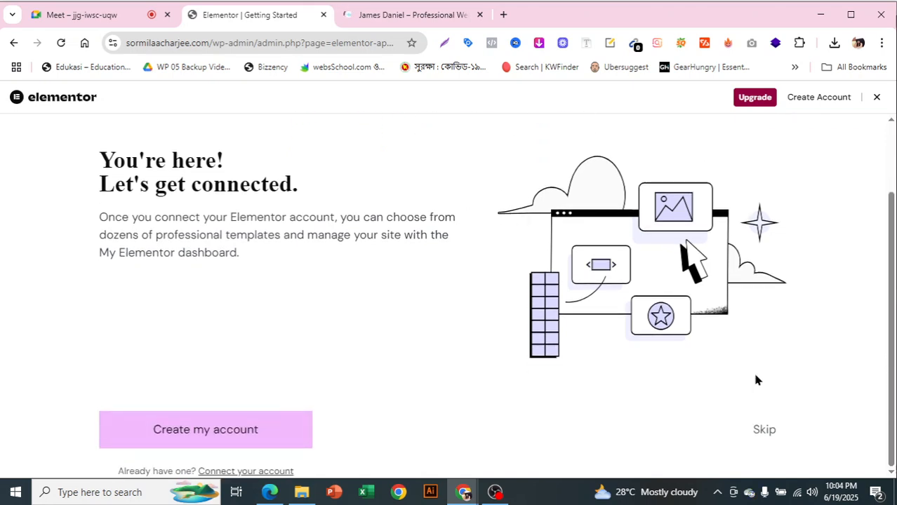
{"action": "left_click", "coordinate": [769, 430]}
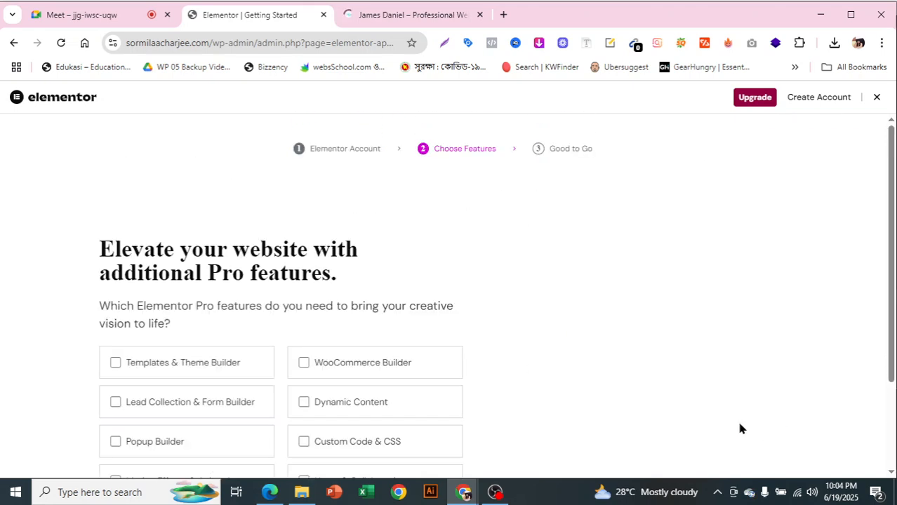
{"action": "scroll", "coordinate": [740, 429], "scroll_direction": "down", "scroll_amount": 2}
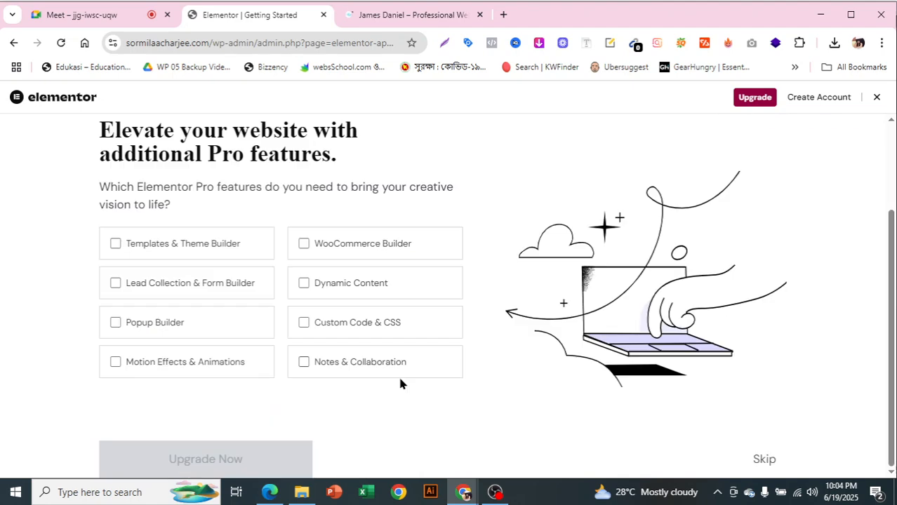
{"action": "left_click", "coordinate": [763, 460]}
{"action": "scroll", "coordinate": [521, 326], "scroll_direction": "down", "scroll_amount": 2}
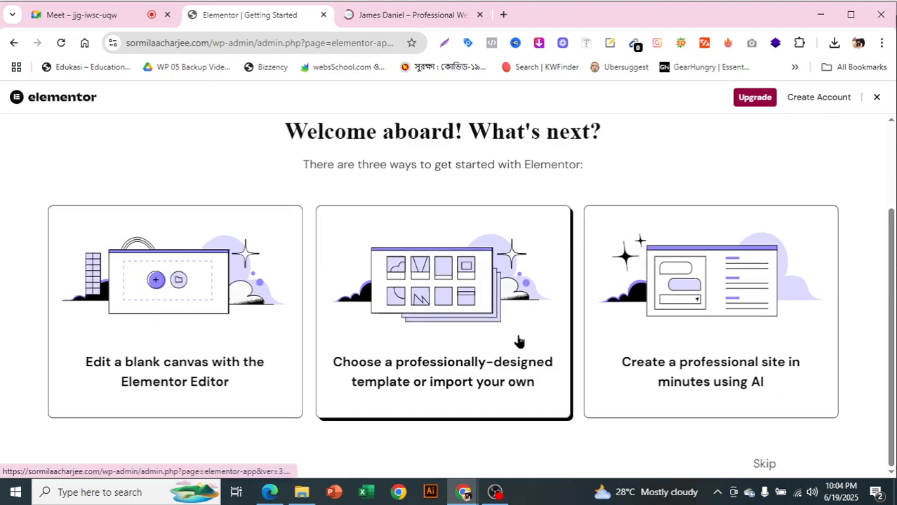
{"action": "left_click", "coordinate": [763, 461]}
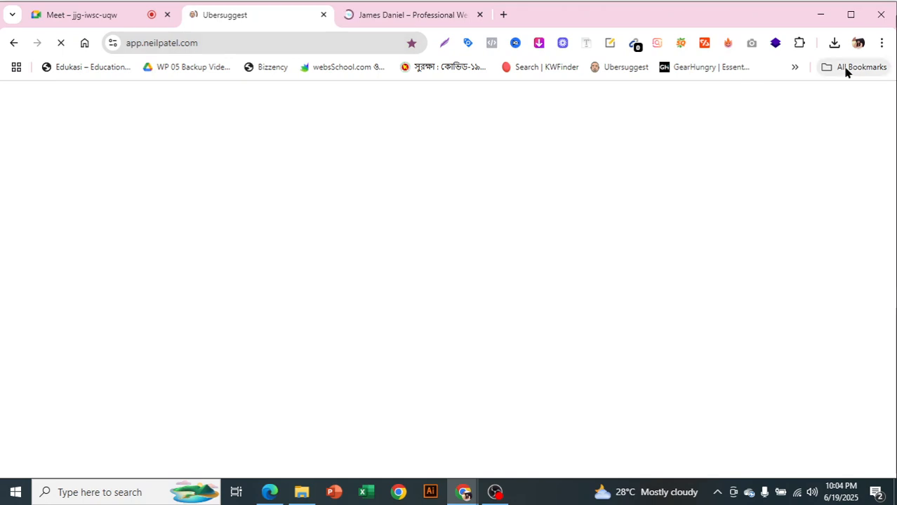
Reopen the recently closed 'Edit "Home" with Elementor' tab from Chrome's History
{"action": "left_click", "coordinate": [882, 42]}
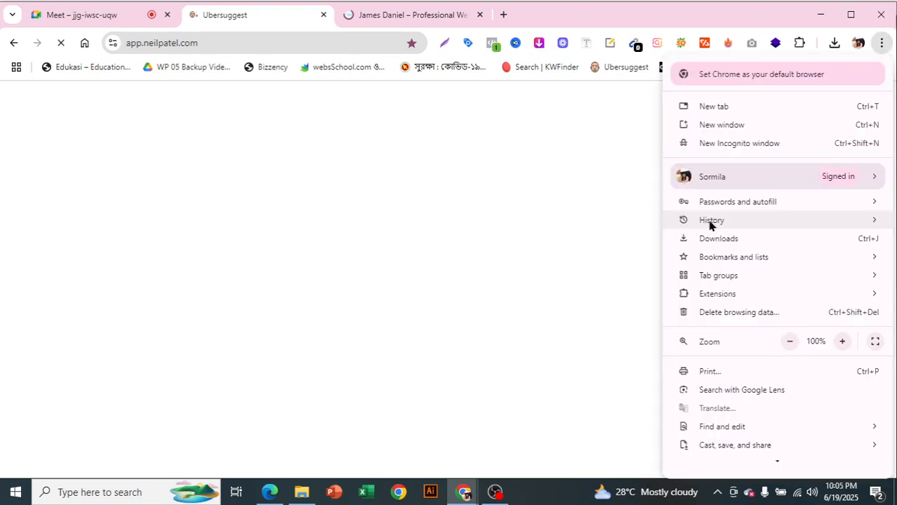
{"action": "mouse_move", "coordinate": [711, 222]}
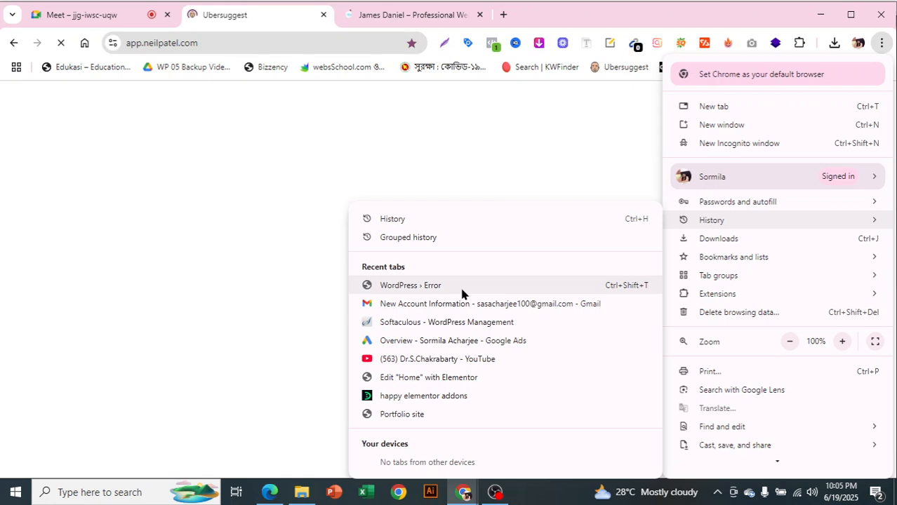
{"action": "left_click", "coordinate": [456, 380]}
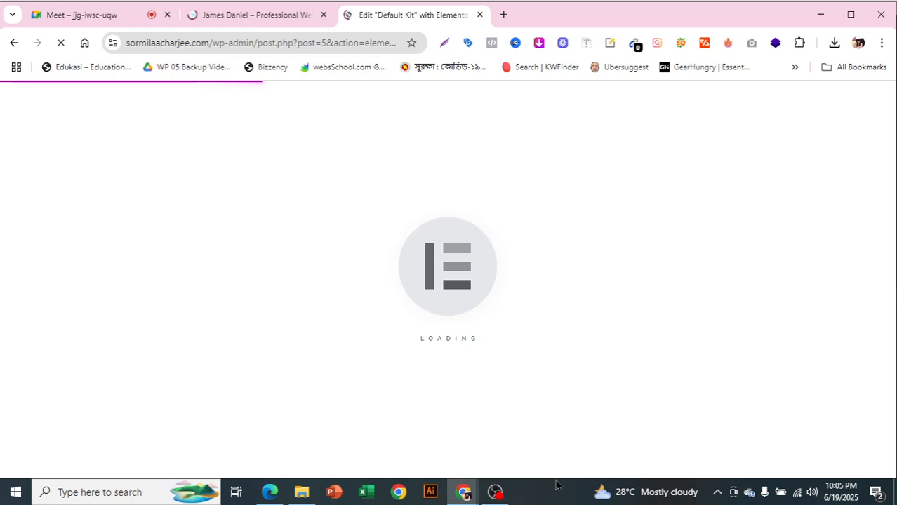
Exit the Elementor editor to WordPress and go to Plugins > Add Plugin
{"action": "left_click", "coordinate": [26, 97]}
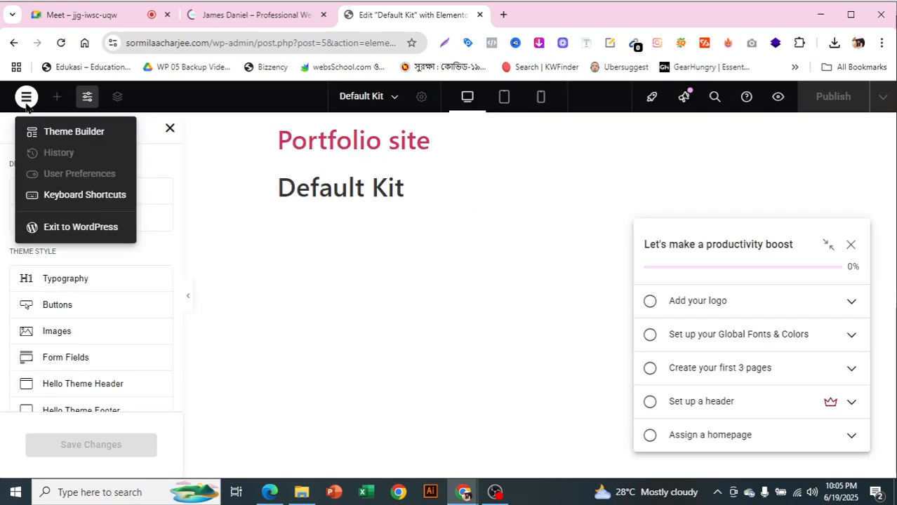
{"action": "left_click", "coordinate": [70, 227]}
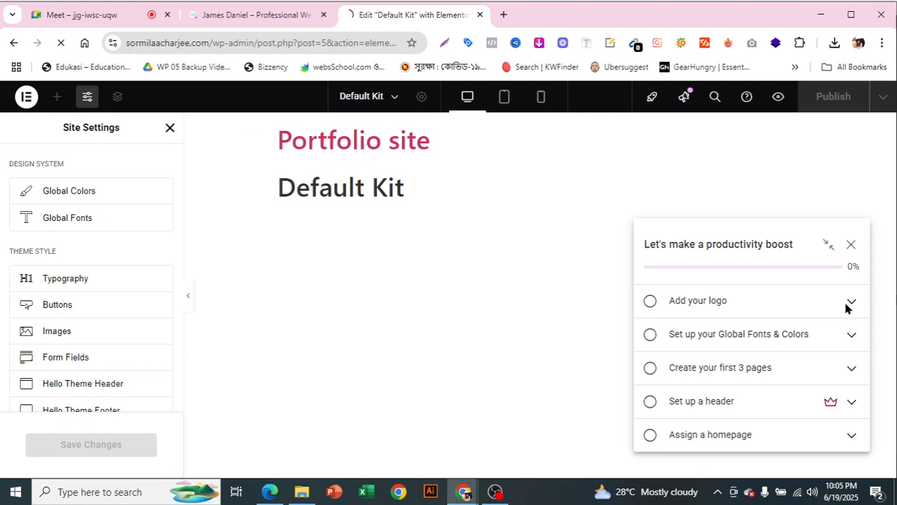
{"action": "left_click", "coordinate": [133, 395]}
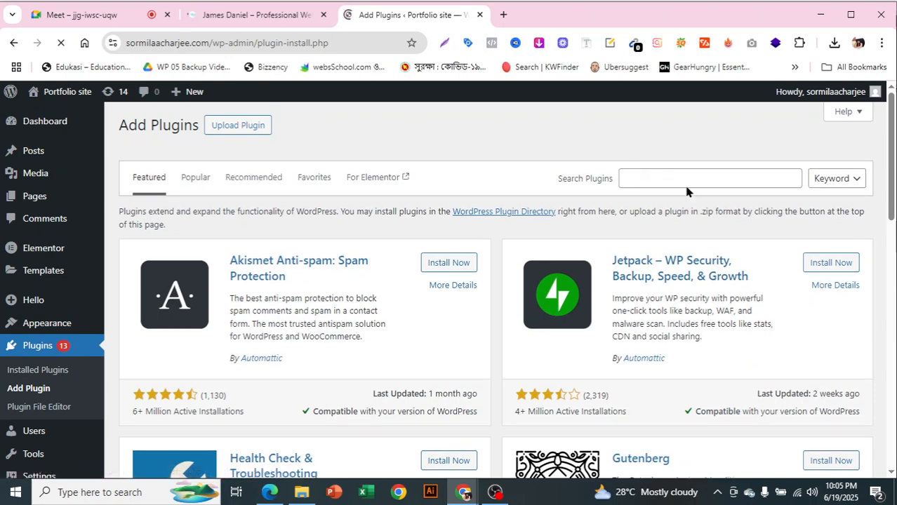
Search plugins for 'elementor header footer', fixing the typo, and browse the results
{"action": "left_click", "coordinate": [667, 228]}
{"action": "type", "text": "ele"}
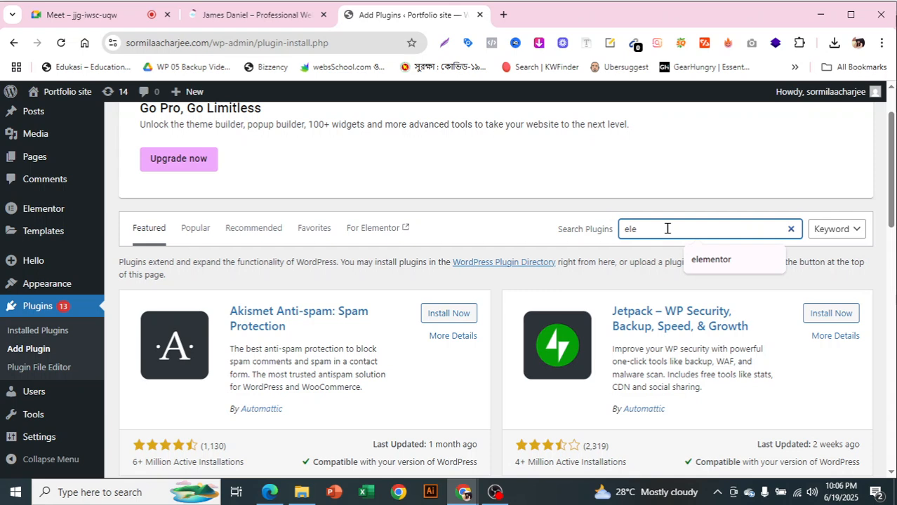
{"action": "type", "text": "mmentor head"}
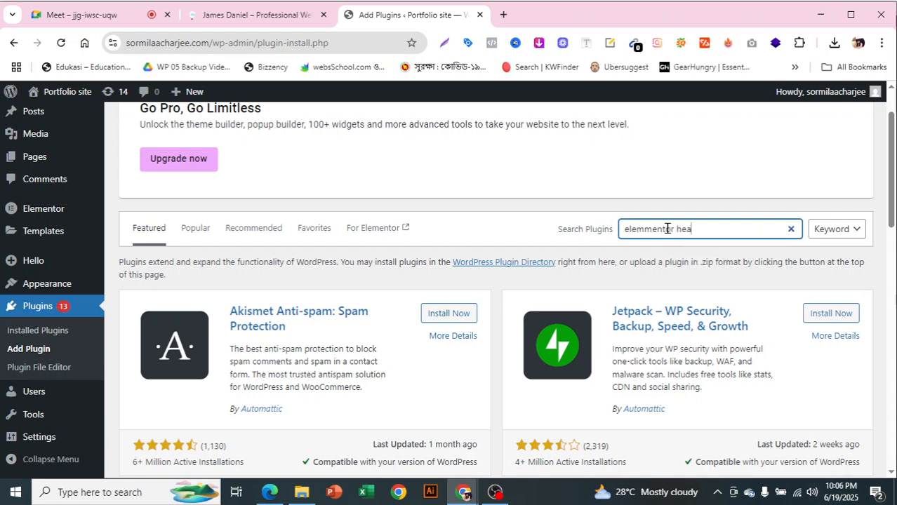
{"action": "type", "text": "er footer"}
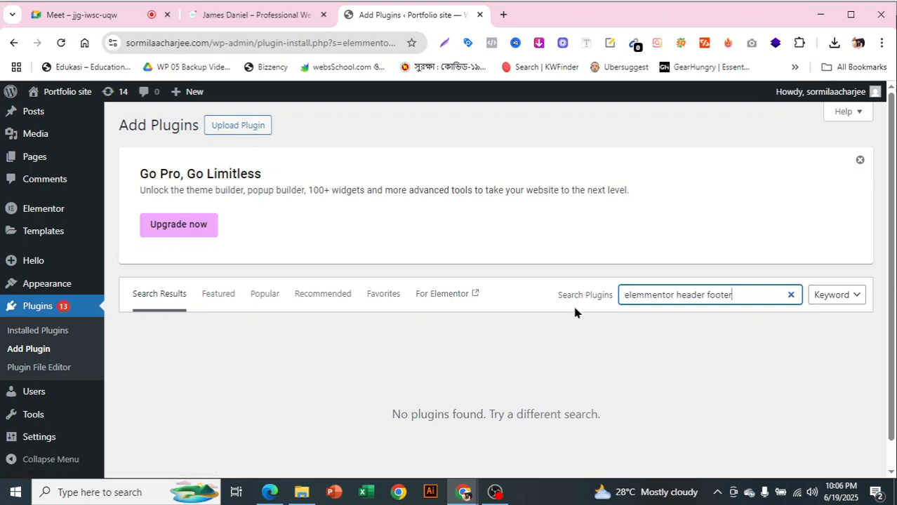
{"action": "scroll", "coordinate": [568, 308], "scroll_direction": "down", "scroll_amount": 1}
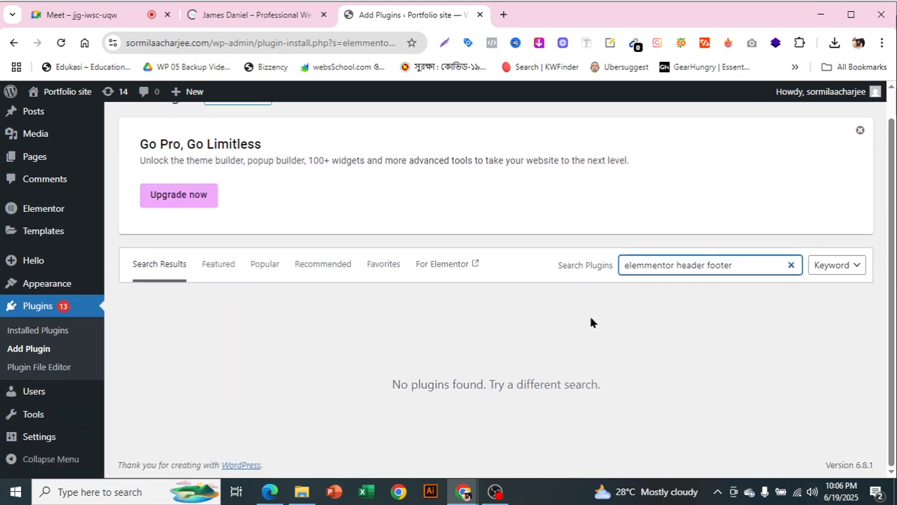
{"action": "left_click", "coordinate": [646, 266]}
{"action": "key", "text": "BackSpace"}
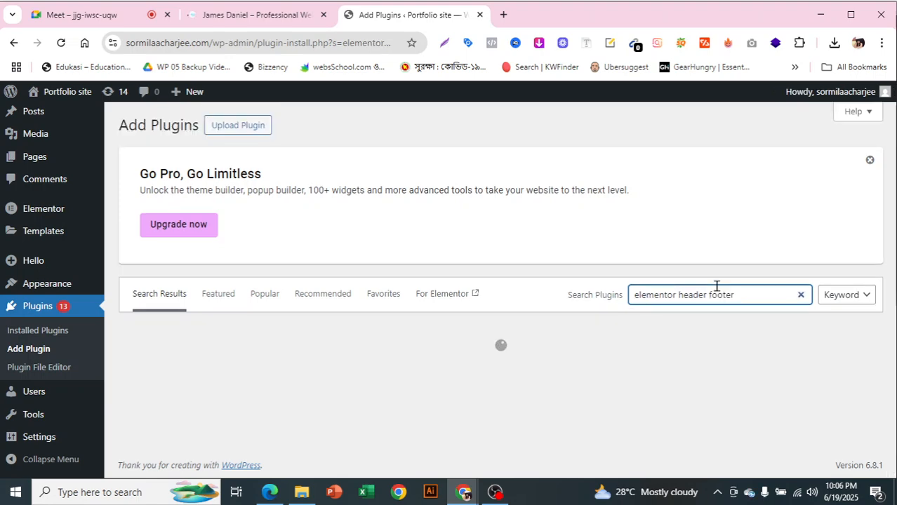
{"action": "scroll", "coordinate": [716, 285], "scroll_direction": "down", "scroll_amount": 2}
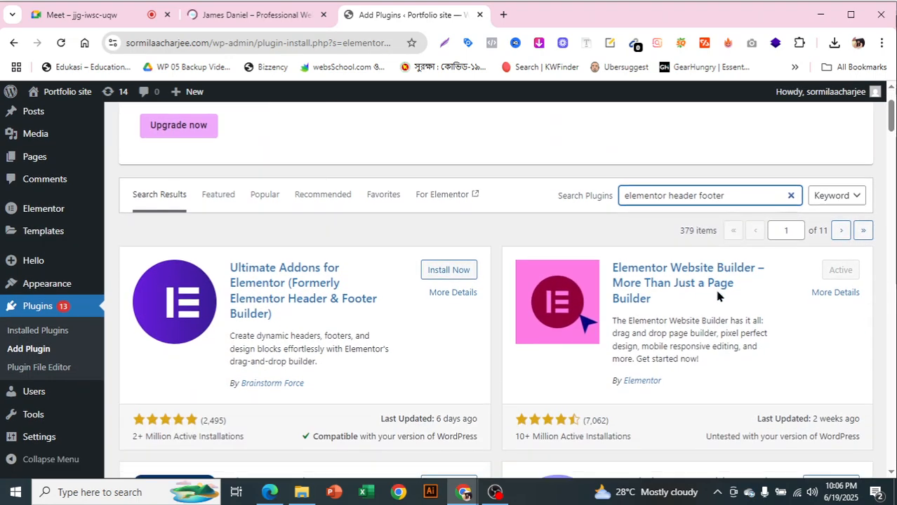
{"action": "scroll", "coordinate": [635, 267], "scroll_direction": "down", "scroll_amount": 3}
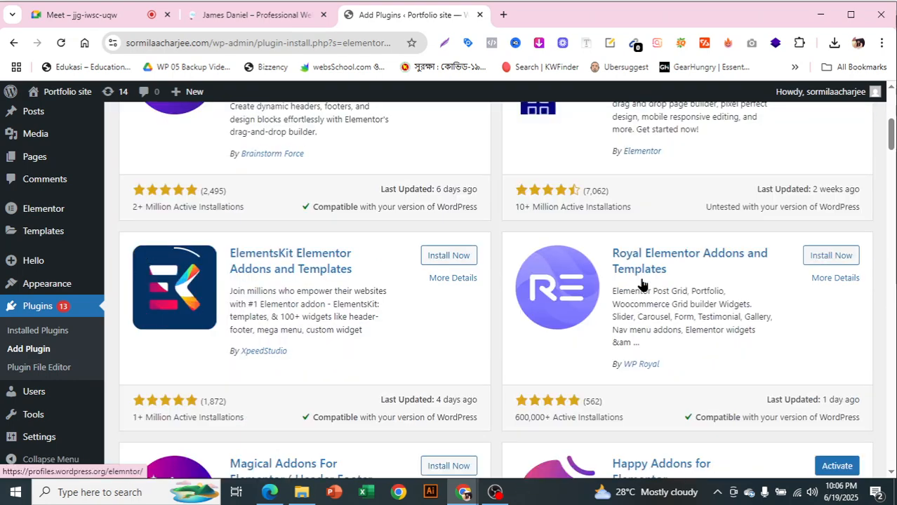
{"action": "scroll", "coordinate": [641, 287], "scroll_direction": "down", "scroll_amount": 2}
{"action": "scroll", "coordinate": [687, 297], "scroll_direction": "down", "scroll_amount": 3}
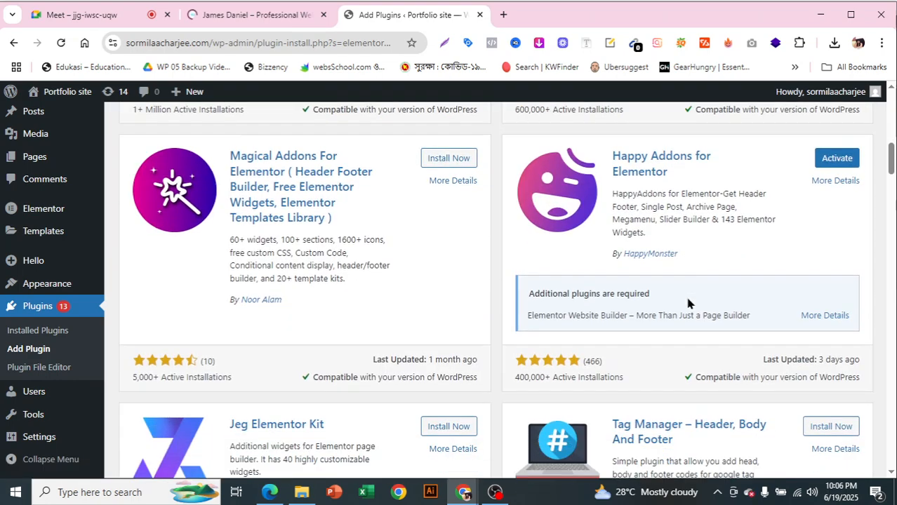
{"action": "scroll", "coordinate": [685, 295], "scroll_direction": "down", "scroll_amount": 3}
{"action": "scroll", "coordinate": [686, 303], "scroll_direction": "down", "scroll_amount": 1}
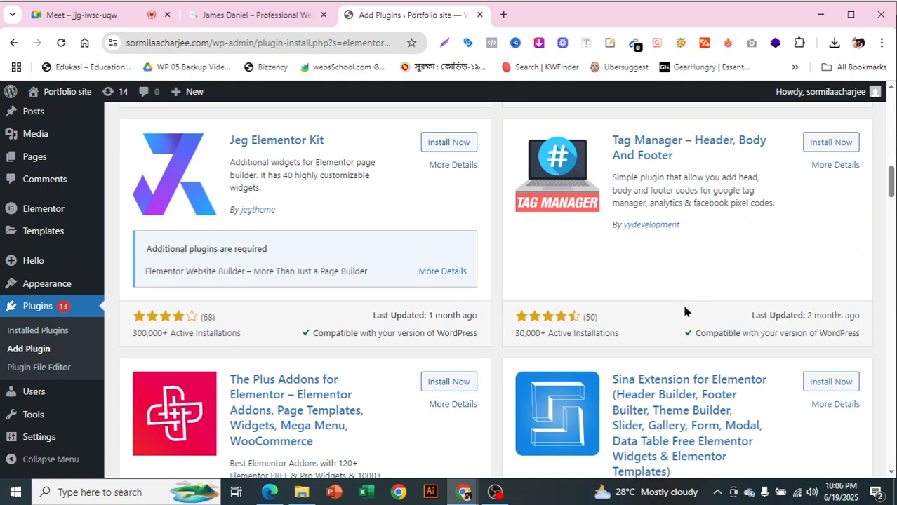
{"action": "scroll", "coordinate": [685, 309], "scroll_direction": "down", "scroll_amount": 4}
{"action": "scroll", "coordinate": [687, 323], "scroll_direction": "down", "scroll_amount": 3}
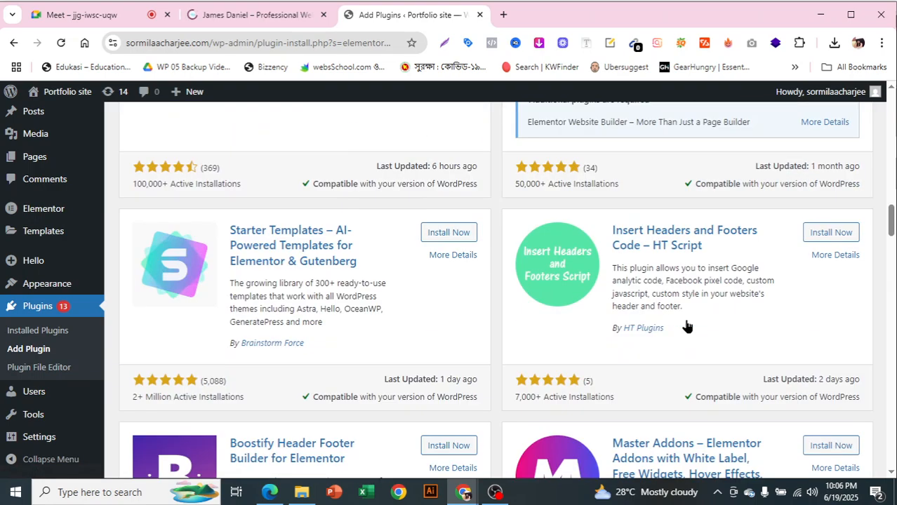
{"action": "scroll", "coordinate": [687, 326], "scroll_direction": "down", "scroll_amount": 3}
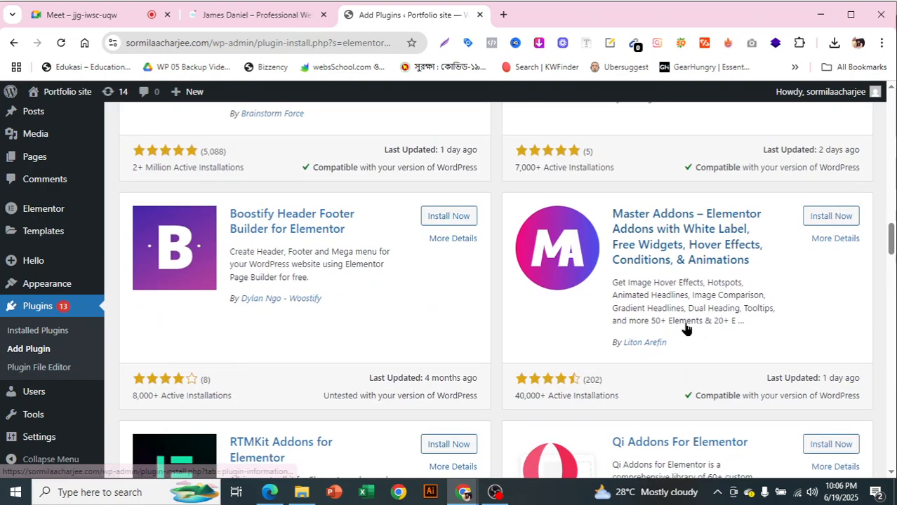
{"action": "scroll", "coordinate": [686, 327], "scroll_direction": "down", "scroll_amount": 2}
{"action": "scroll", "coordinate": [685, 327], "scroll_direction": "down", "scroll_amount": 3}
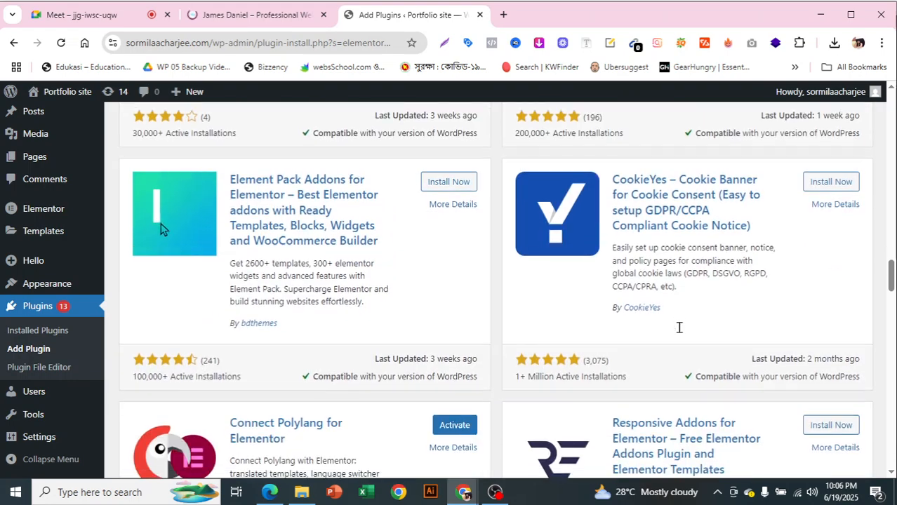
{"action": "scroll", "coordinate": [677, 324], "scroll_direction": "down", "scroll_amount": 2}
{"action": "scroll", "coordinate": [677, 336], "scroll_direction": "down", "scroll_amount": 3}
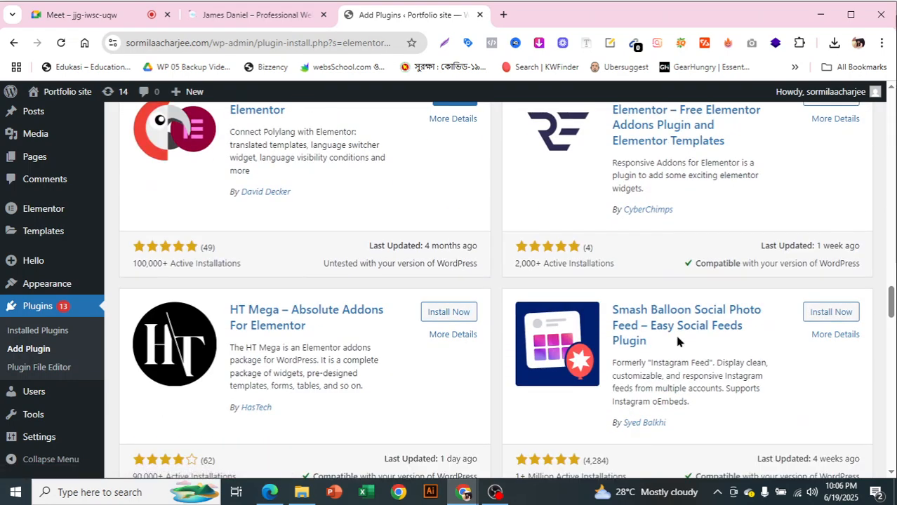
{"action": "scroll", "coordinate": [677, 337], "scroll_direction": "up", "scroll_amount": 1}
{"action": "scroll", "coordinate": [678, 342], "scroll_direction": "down", "scroll_amount": 3}
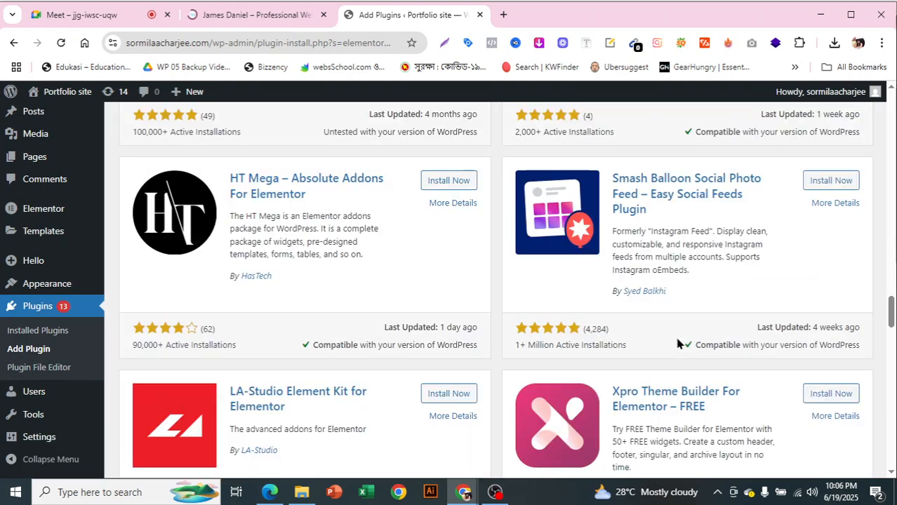
{"action": "scroll", "coordinate": [677, 344], "scroll_direction": "down", "scroll_amount": 6}
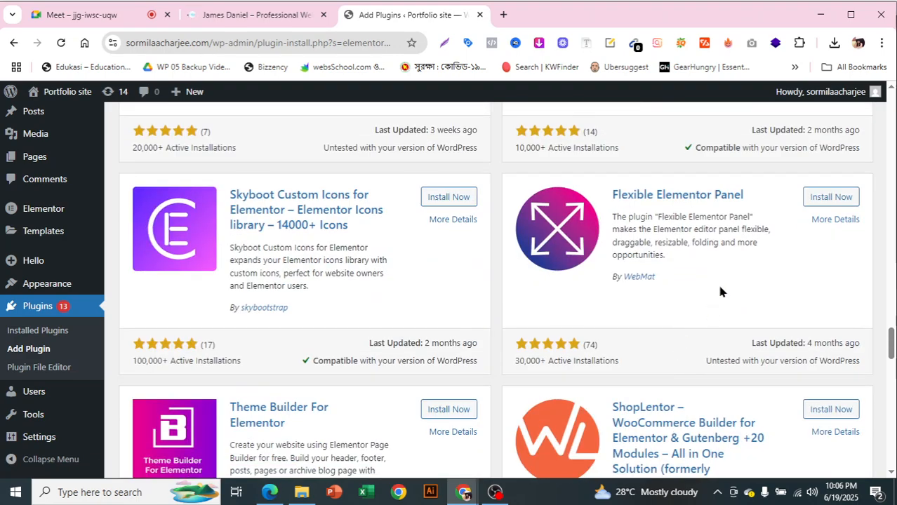
{"action": "scroll", "coordinate": [620, 326], "scroll_direction": "down", "scroll_amount": 3}
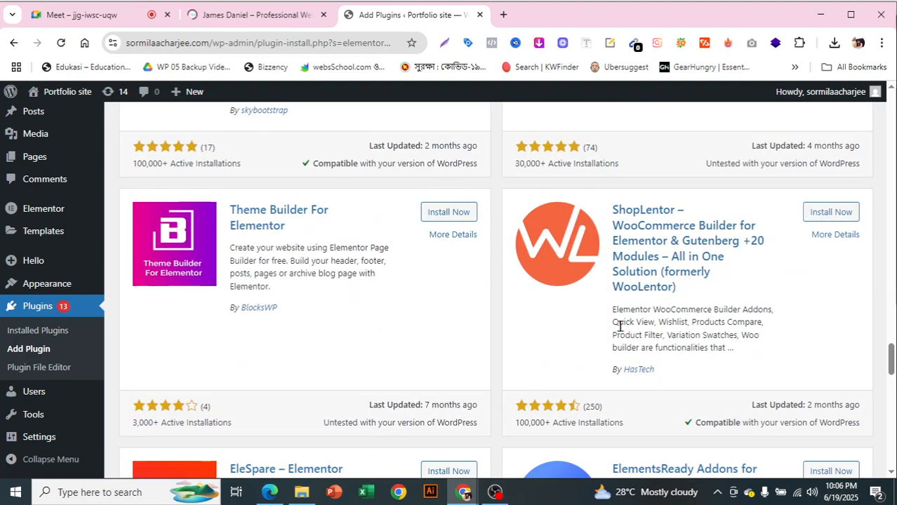
{"action": "scroll", "coordinate": [620, 326], "scroll_direction": "down", "scroll_amount": 3}
{"action": "scroll", "coordinate": [620, 326], "scroll_direction": "down", "scroll_amount": 1}
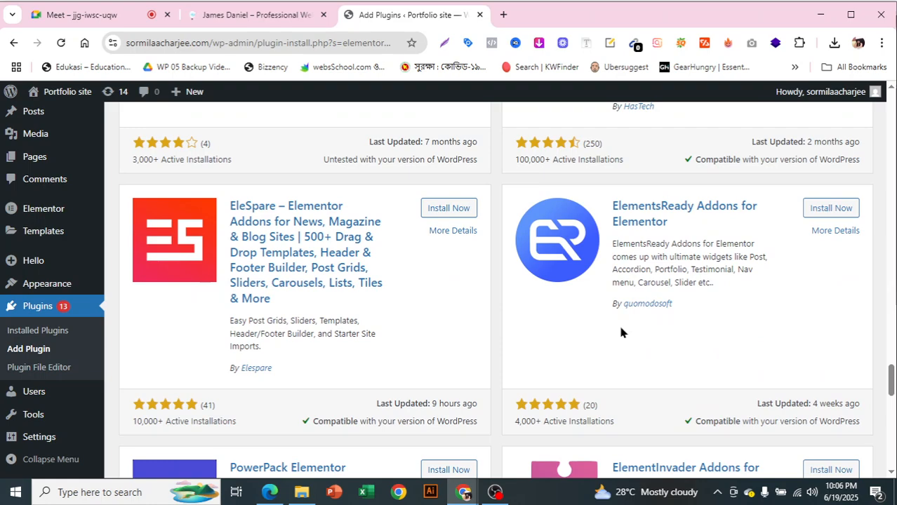
{"action": "scroll", "coordinate": [621, 332], "scroll_direction": "down", "scroll_amount": 3}
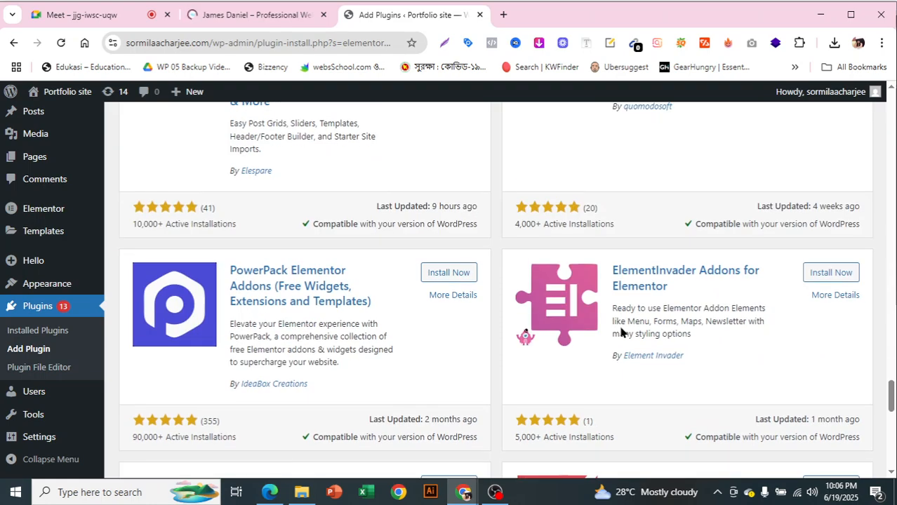
{"action": "scroll", "coordinate": [622, 333], "scroll_direction": "down", "scroll_amount": 5}
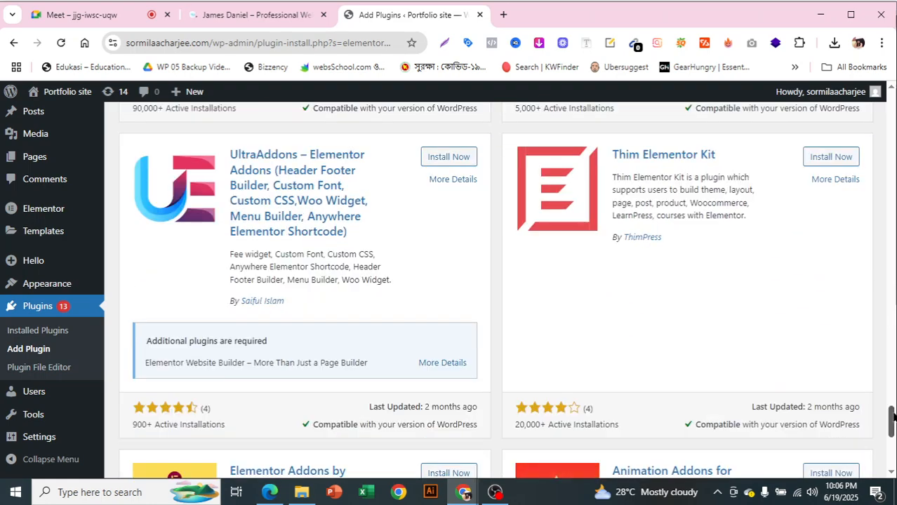
Narrow the search to 'elementor header', then install and activate Sticky Header Effects for Elementor
{"action": "left_click_drag", "start_coordinate": [891, 424], "coordinate": [888, 102]}
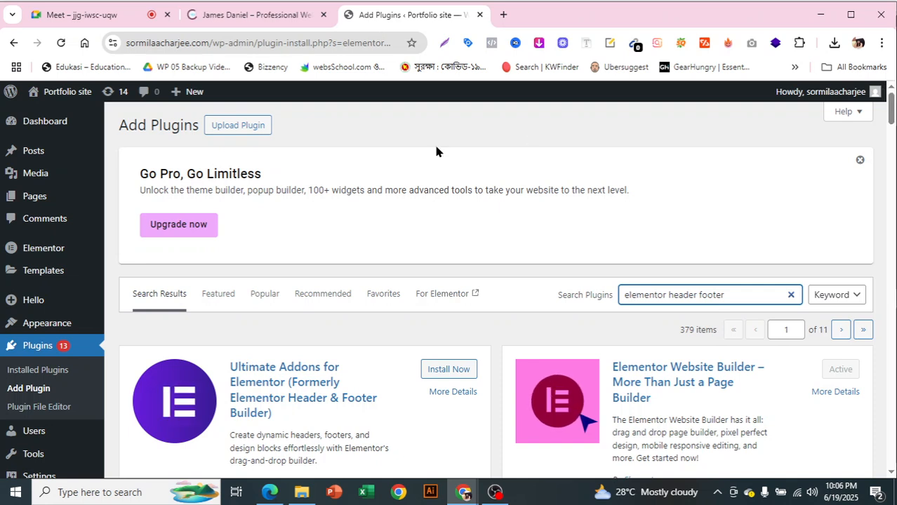
{"action": "left_click_drag", "start_coordinate": [732, 290], "coordinate": [699, 295]}
{"action": "key", "text": "BackSpace"}
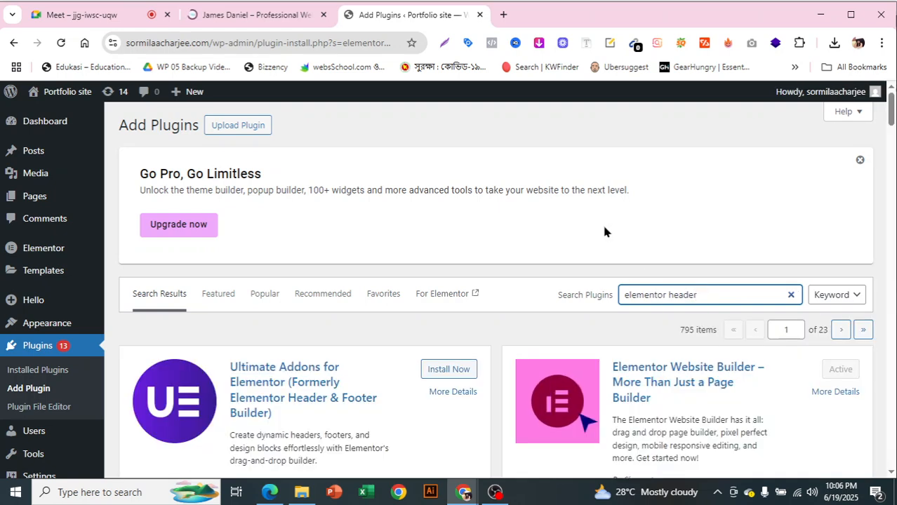
{"action": "scroll", "coordinate": [605, 231], "scroll_direction": "down", "scroll_amount": 9}
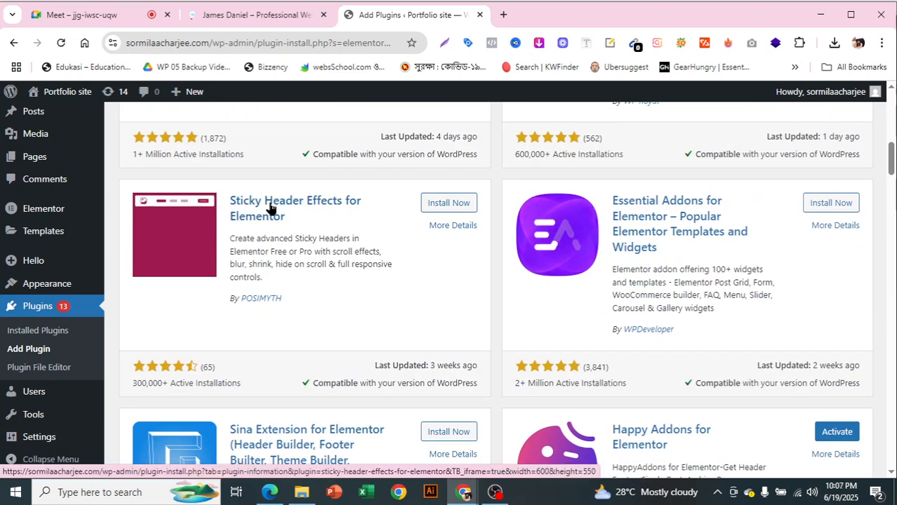
{"action": "scroll", "coordinate": [290, 215], "scroll_direction": "up", "scroll_amount": 4}
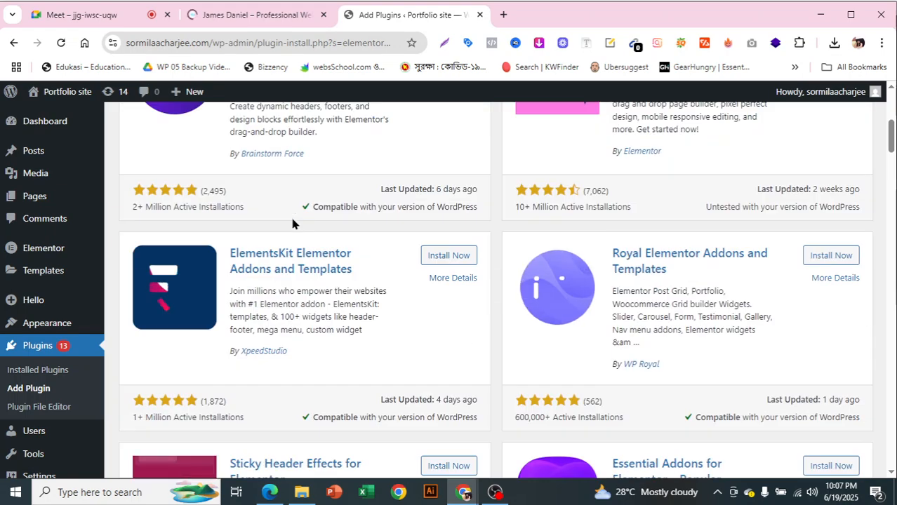
{"action": "scroll", "coordinate": [293, 223], "scroll_direction": "down", "scroll_amount": 3}
{"action": "left_click", "coordinate": [453, 271]}
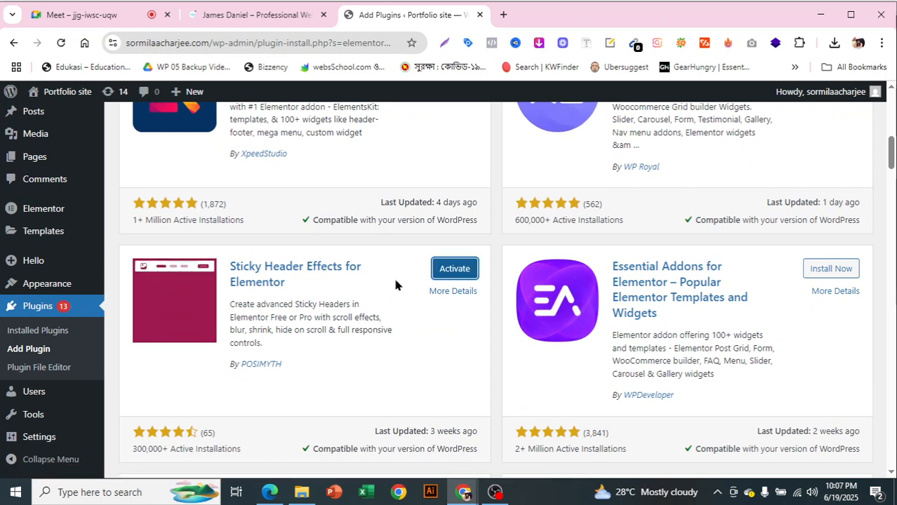
{"action": "left_click", "coordinate": [453, 274]}
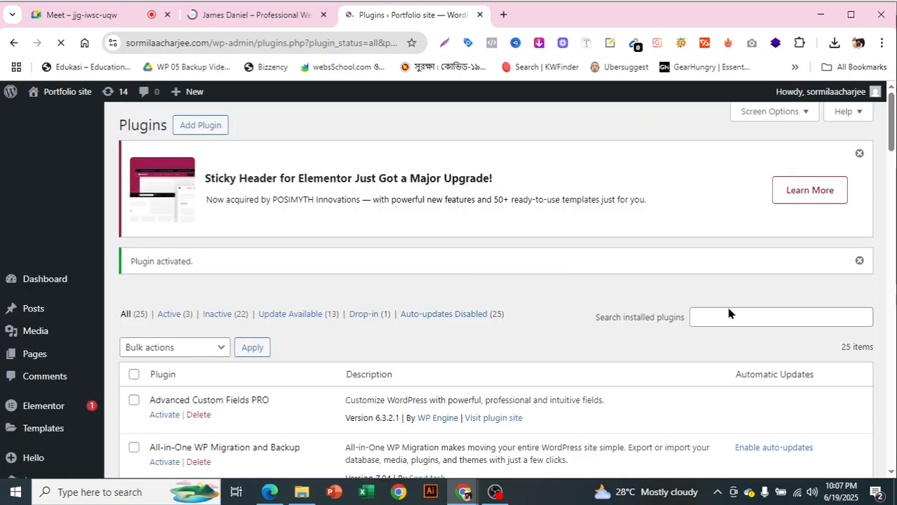
Search Add Plugins for 'esesnal', which returns no plugins found
{"action": "left_click", "coordinate": [202, 125]}
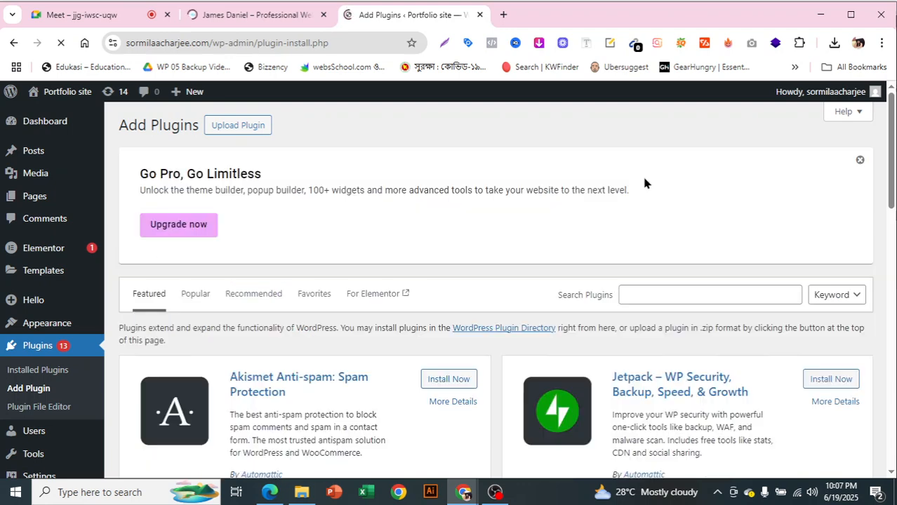
{"action": "left_click", "coordinate": [692, 297]}
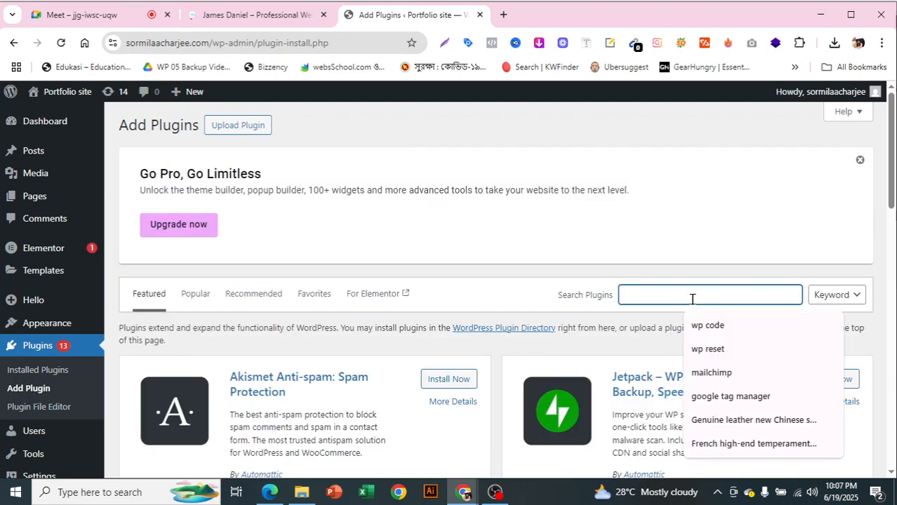
{"action": "type", "text": "ess"}
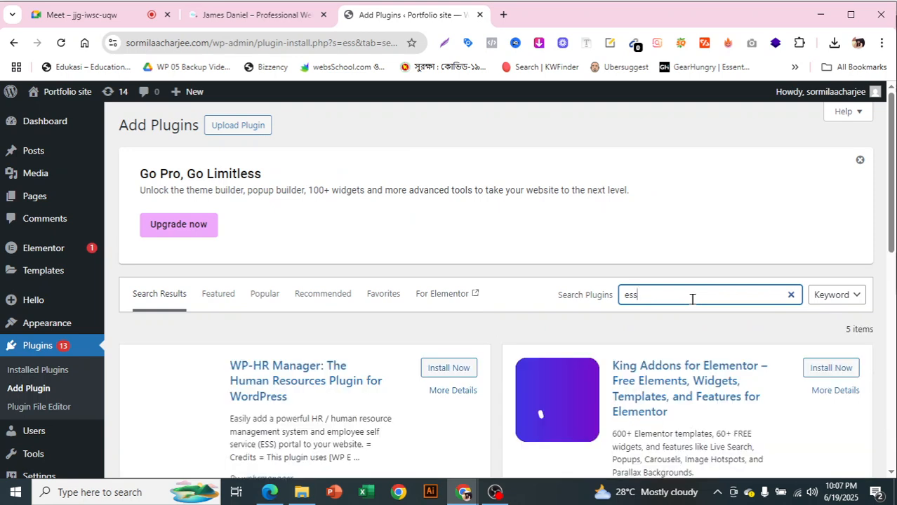
{"action": "key", "text": "BackSpace"}
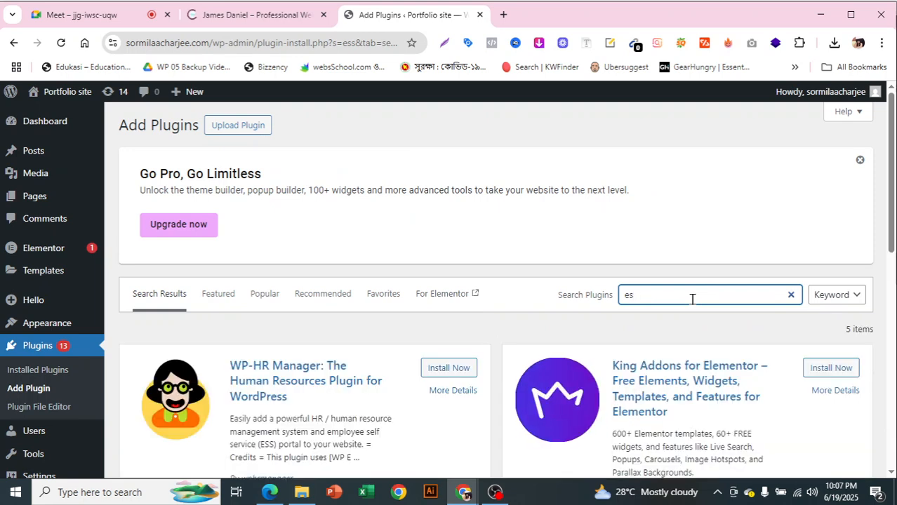
{"action": "type", "text": "esn"}
{"action": "type", "text": "al"}
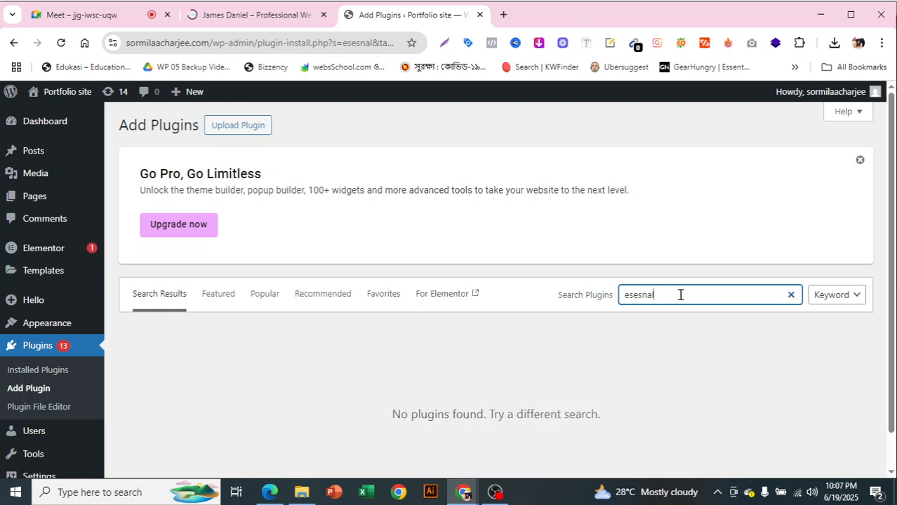
{"action": "scroll", "coordinate": [681, 299], "scroll_direction": "down", "scroll_amount": 1}
{"action": "scroll", "coordinate": [681, 300], "scroll_direction": "up", "scroll_amount": 1}
{"action": "scroll", "coordinate": [625, 321], "scroll_direction": "down", "scroll_amount": 1}
{"action": "scroll", "coordinate": [622, 325], "scroll_direction": "up", "scroll_amount": 1}
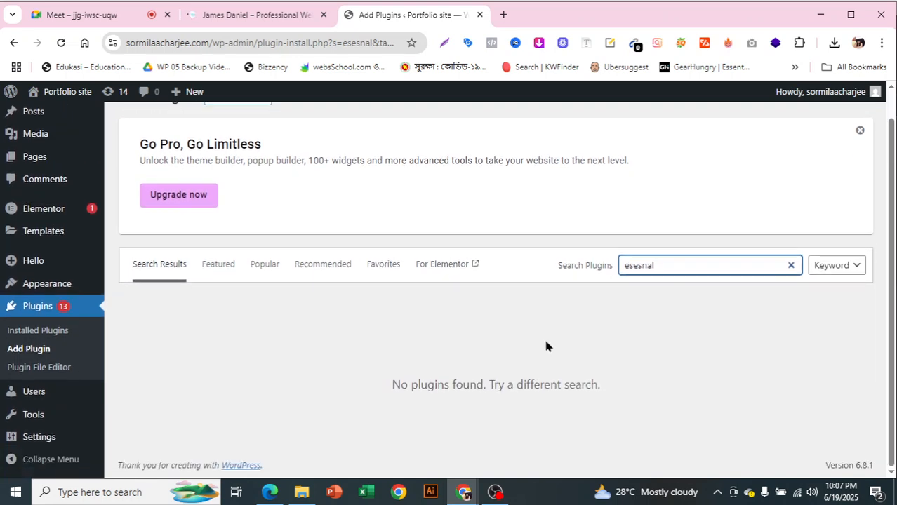
Bring up File Explorer and browse through the Pictures folder
{"action": "left_click", "coordinate": [314, 496]}
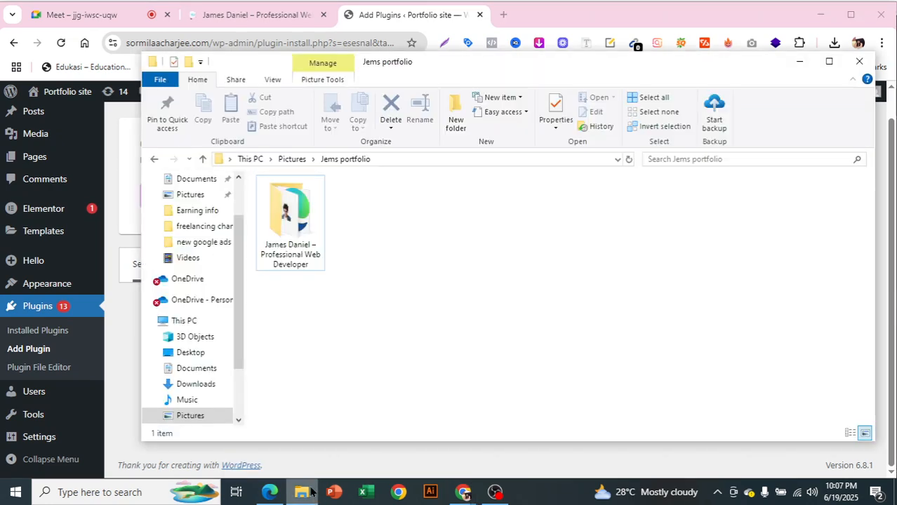
{"action": "left_click", "coordinate": [216, 414]}
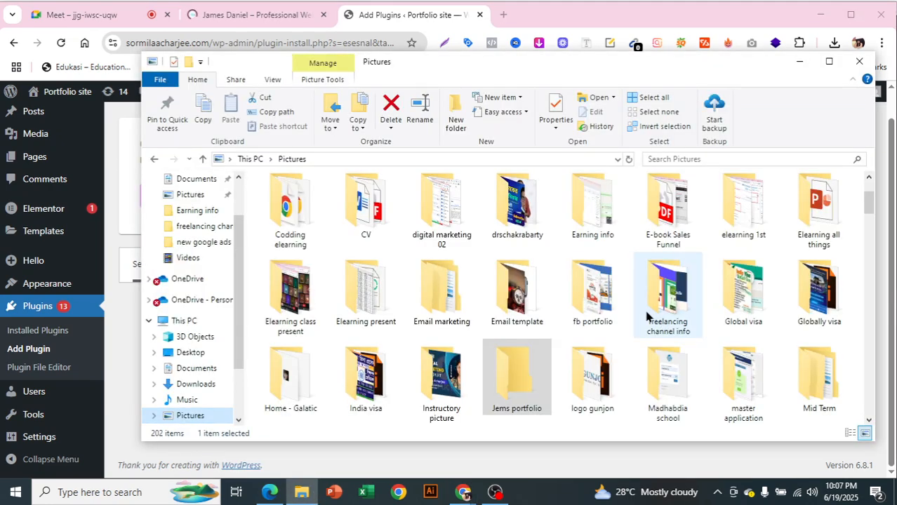
{"action": "scroll", "coordinate": [756, 302], "scroll_direction": "down", "scroll_amount": 1}
{"action": "scroll", "coordinate": [757, 301], "scroll_direction": "down", "scroll_amount": 2}
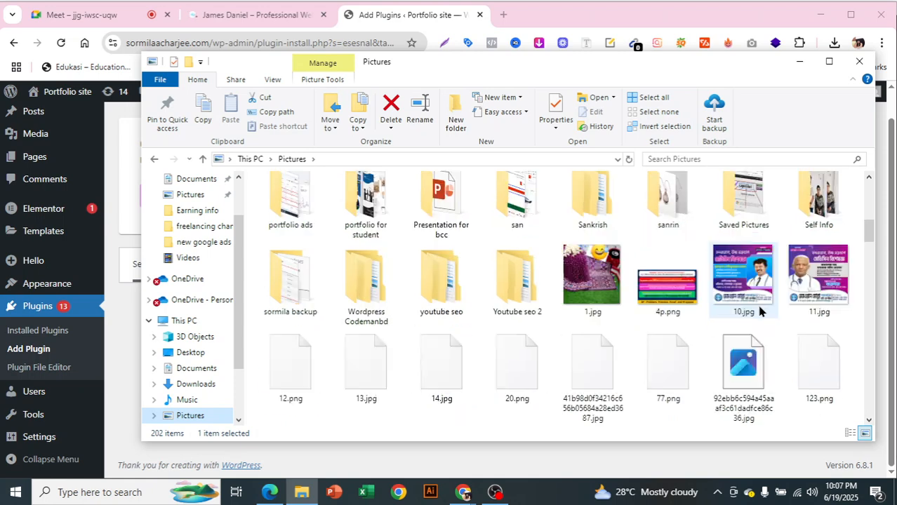
{"action": "scroll", "coordinate": [759, 311], "scroll_direction": "down", "scroll_amount": 3}
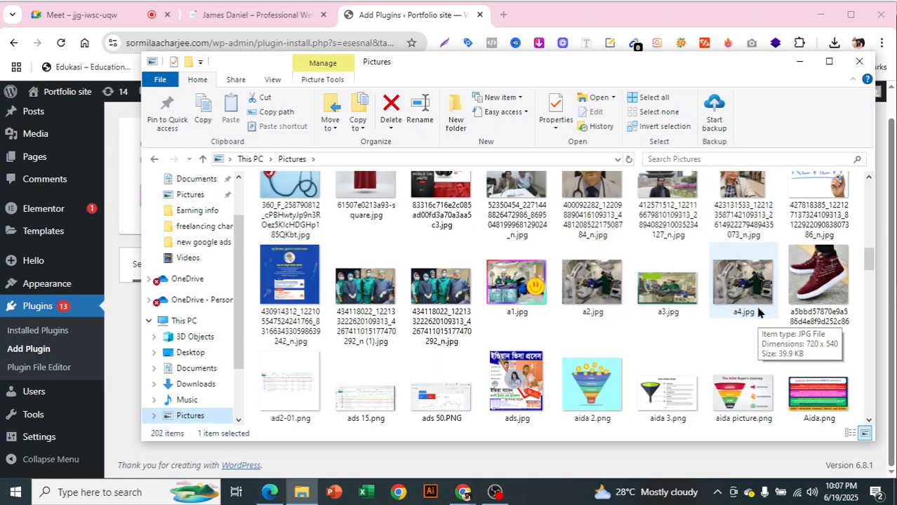
{"action": "scroll", "coordinate": [758, 311], "scroll_direction": "down", "scroll_amount": 1}
{"action": "scroll", "coordinate": [758, 312], "scroll_direction": "down", "scroll_amount": 1}
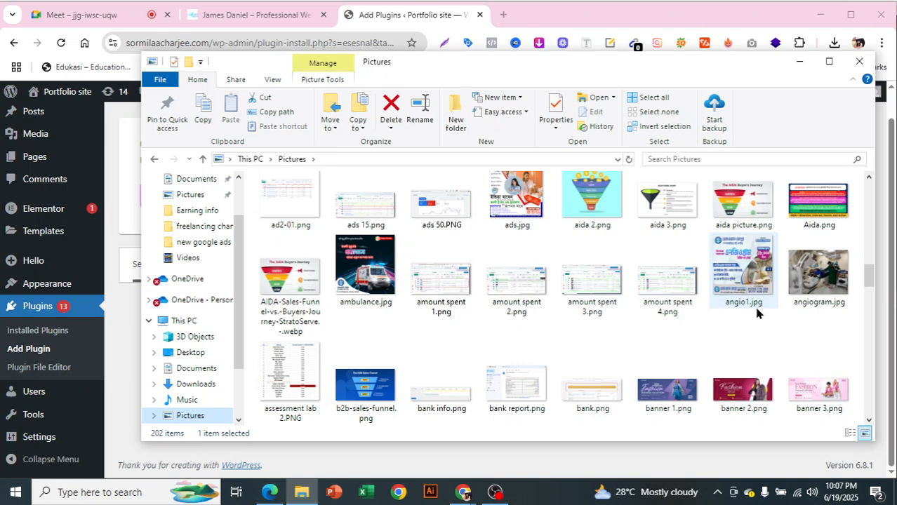
{"action": "scroll", "coordinate": [758, 312], "scroll_direction": "down", "scroll_amount": 1}
{"action": "scroll", "coordinate": [758, 311], "scroll_direction": "down", "scroll_amount": 2}
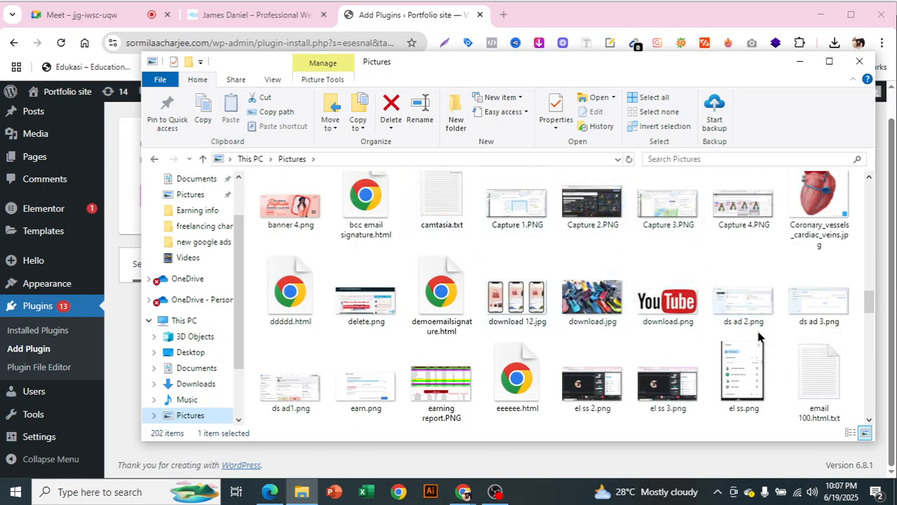
{"action": "scroll", "coordinate": [811, 362], "scroll_direction": "down", "scroll_amount": 1}
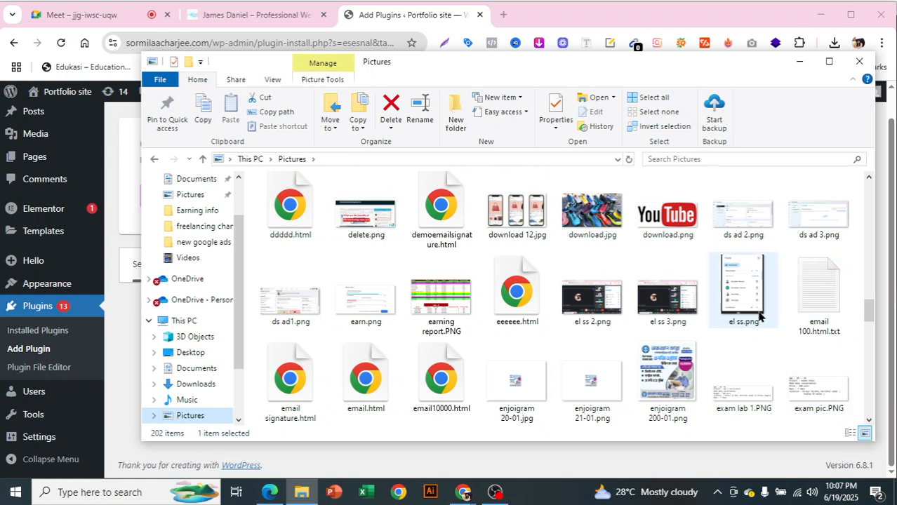
{"action": "scroll", "coordinate": [758, 314], "scroll_direction": "down", "scroll_amount": 3}
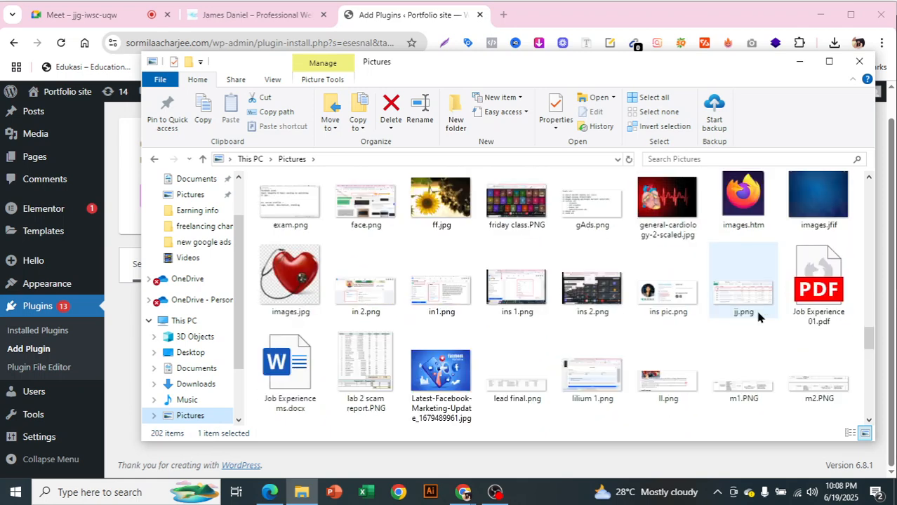
{"action": "scroll", "coordinate": [757, 314], "scroll_direction": "down", "scroll_amount": 2}
{"action": "scroll", "coordinate": [757, 317], "scroll_direction": "down", "scroll_amount": 2}
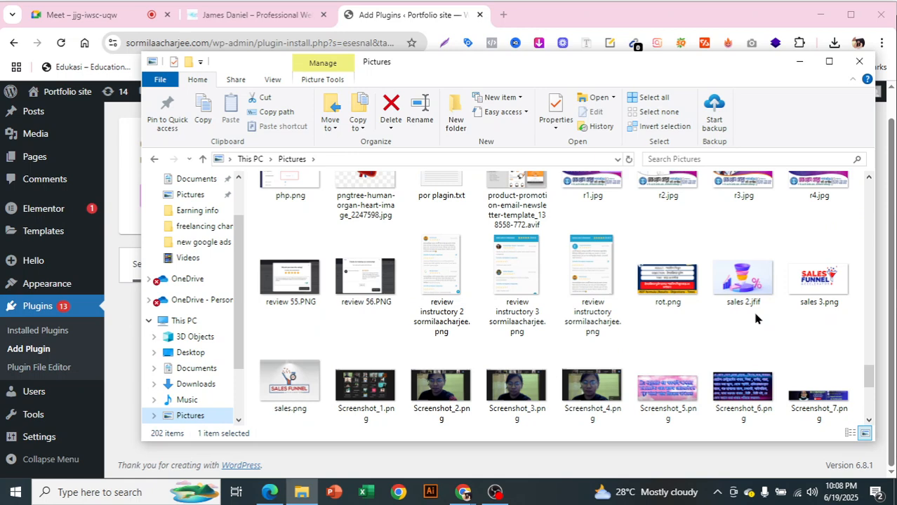
{"action": "scroll", "coordinate": [755, 318], "scroll_direction": "down", "scroll_amount": 2}
Search Pictures for 'pla' to find the por plagin.txt note
{"action": "left_click", "coordinate": [770, 160]}
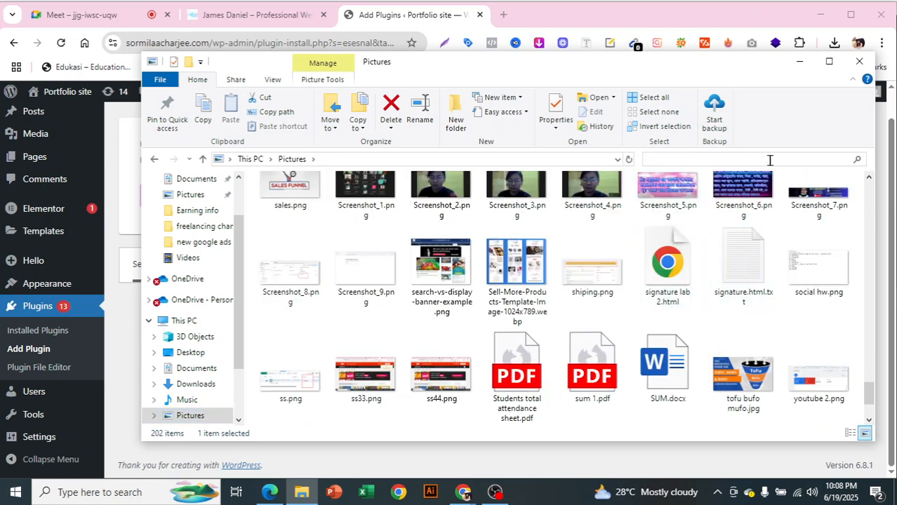
{"action": "type", "text": "p"}
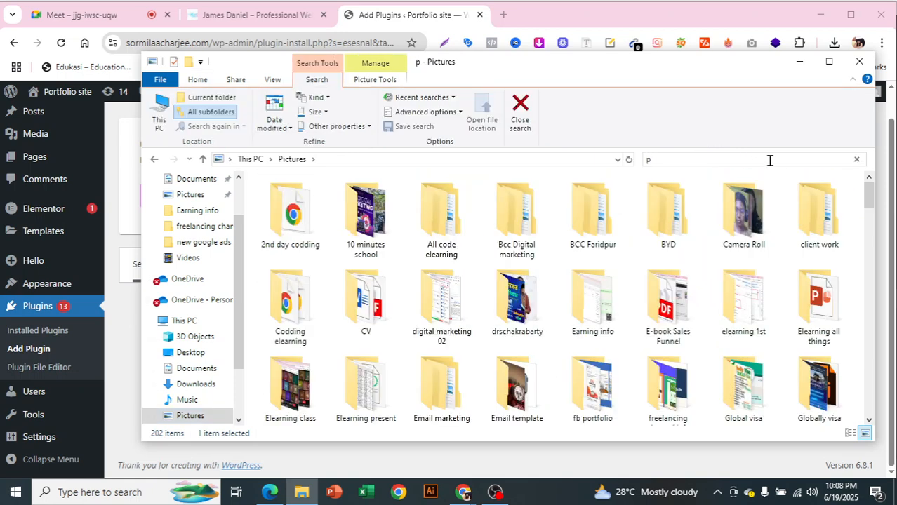
{"action": "type", "text": "la"}
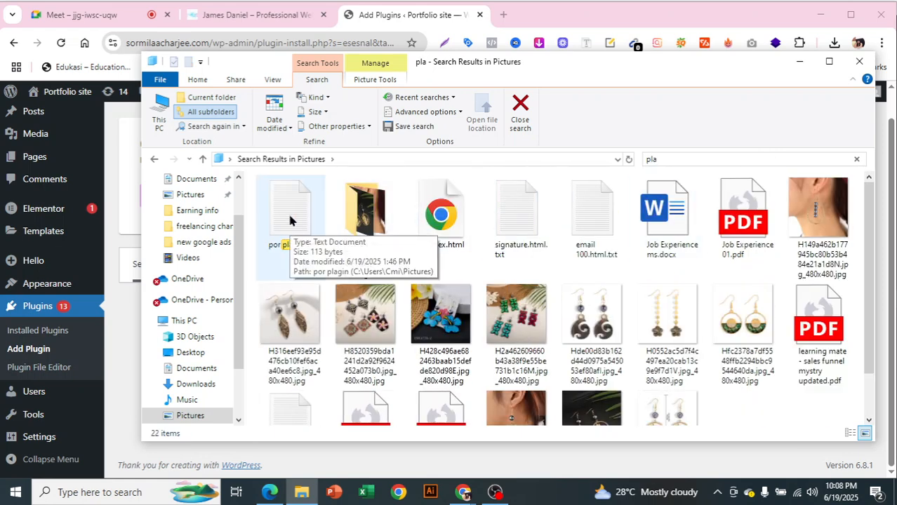
{"action": "scroll", "coordinate": [756, 378], "scroll_direction": "down", "scroll_amount": 2}
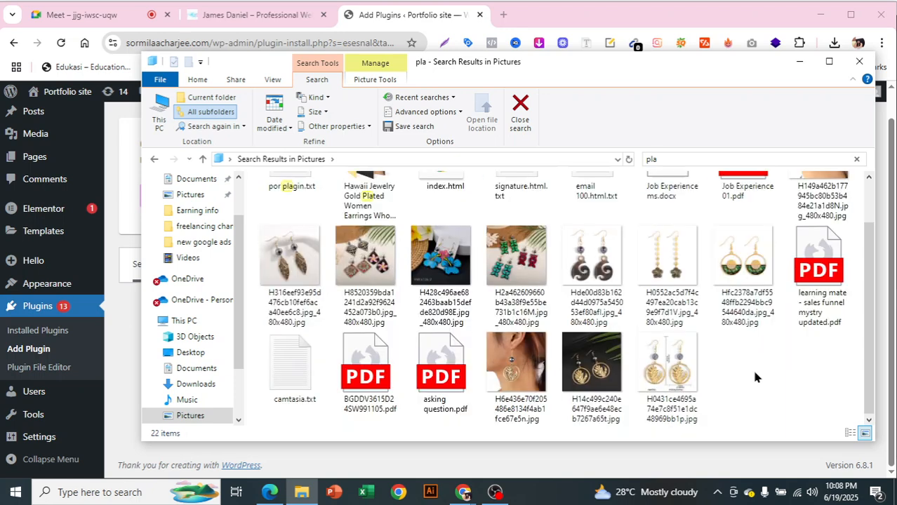
{"action": "scroll", "coordinate": [755, 378], "scroll_direction": "up", "scroll_amount": 2}
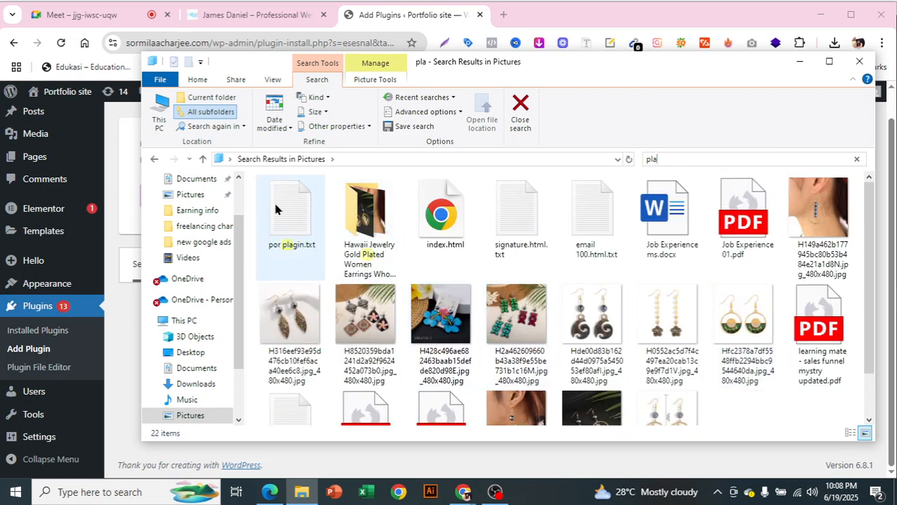
Open por plagin.txt in Notepad and copy the 'essential addon' line
{"action": "mouse_move", "coordinate": [275, 208]}
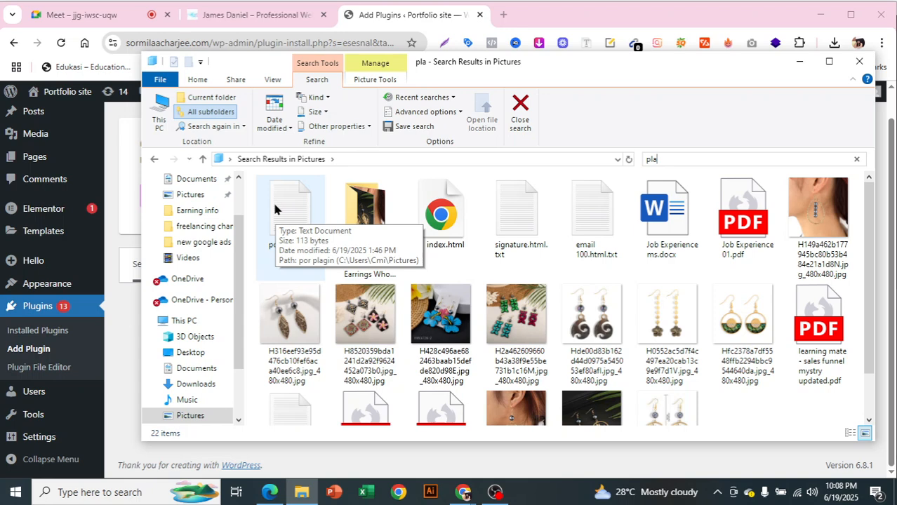
{"action": "double_click", "coordinate": [275, 209]}
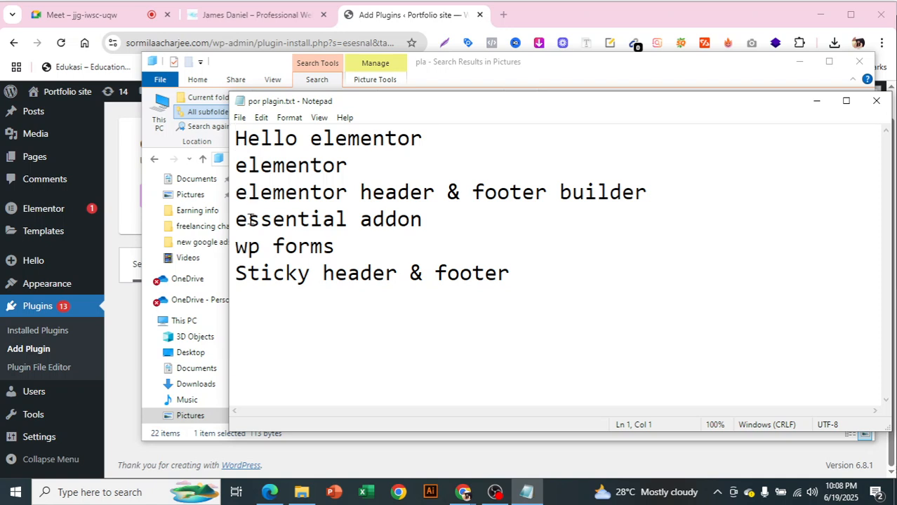
{"action": "left_click_drag", "start_coordinate": [239, 220], "coordinate": [426, 222]}
{"action": "right_click", "coordinate": [372, 223]}
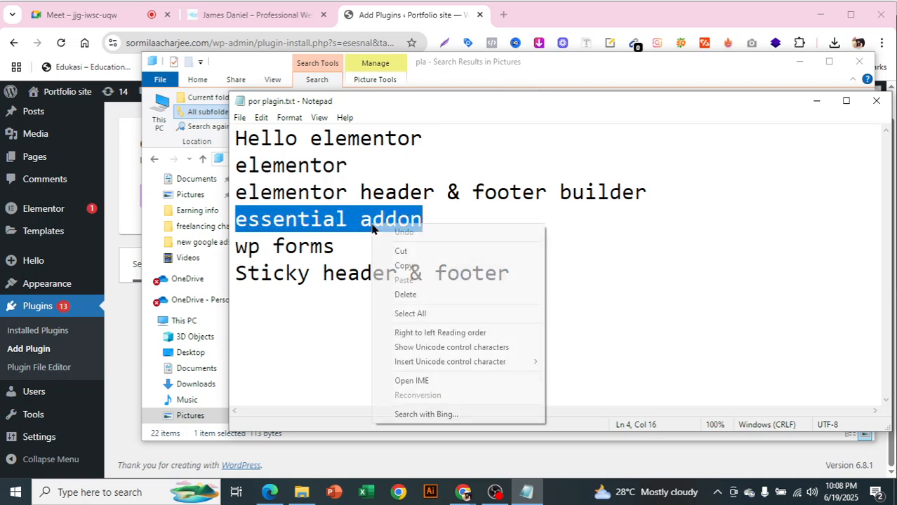
{"action": "left_click", "coordinate": [388, 270]}
Replace the misspelled plugin search term with the pasted 'essential addon'
{"action": "mouse_move", "coordinate": [462, 491]}
{"action": "left_click", "coordinate": [441, 470]}
{"action": "left_click_drag", "start_coordinate": [652, 262], "coordinate": [597, 259]}
{"action": "key", "text": "BackSpace"}
{"action": "key", "text": "ctrl+v"}
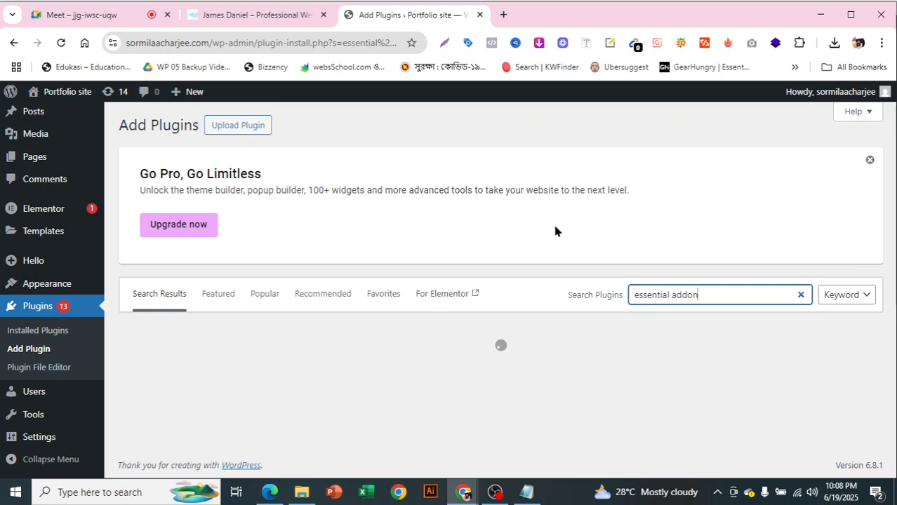
Install and activate Essential Addons for Elementor
{"action": "scroll", "coordinate": [548, 242], "scroll_direction": "down", "scroll_amount": 1}
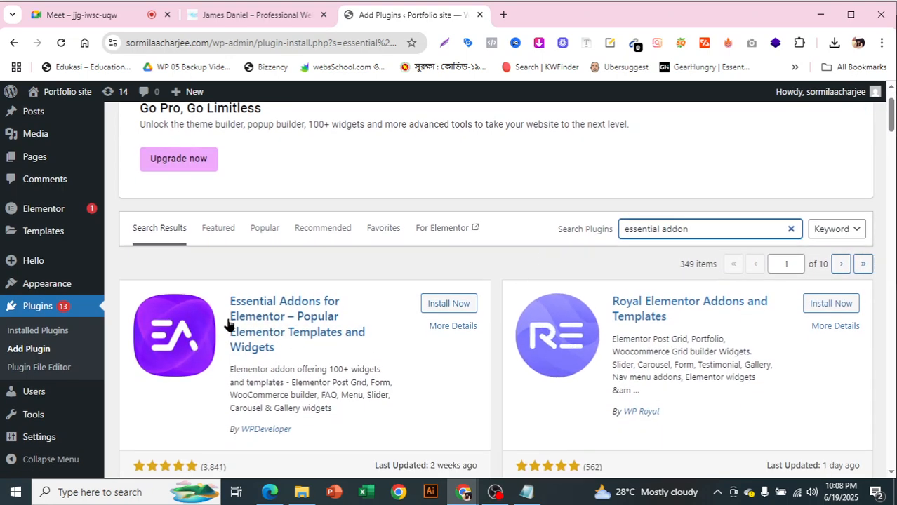
{"action": "left_click", "coordinate": [454, 305]}
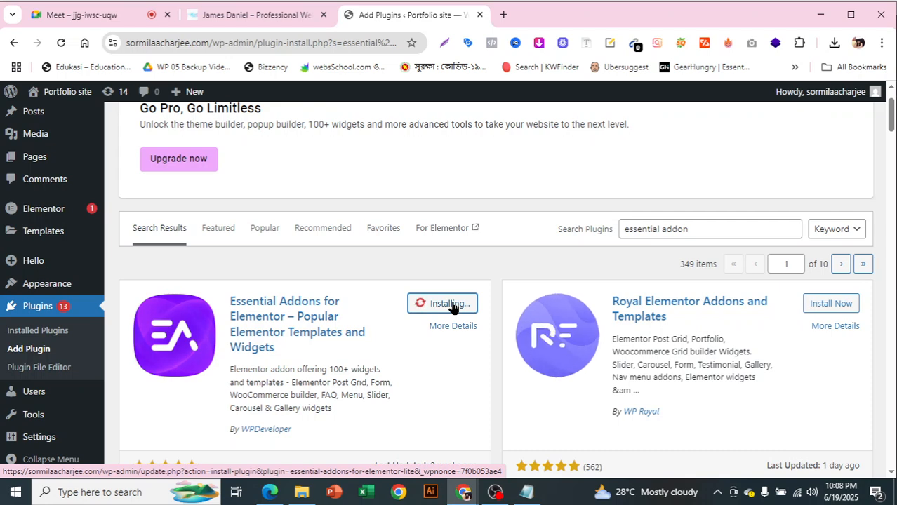
{"action": "scroll", "coordinate": [450, 316], "scroll_direction": "down", "scroll_amount": 1}
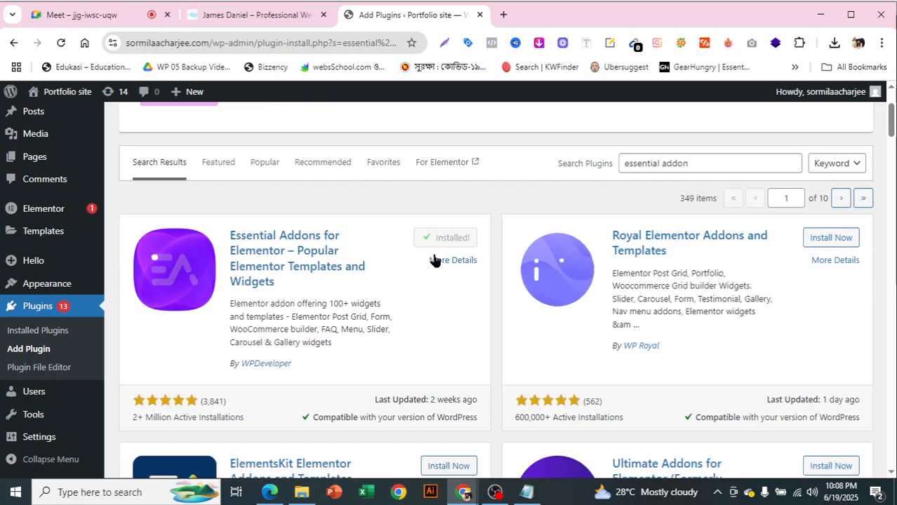
{"action": "left_click", "coordinate": [453, 239]}
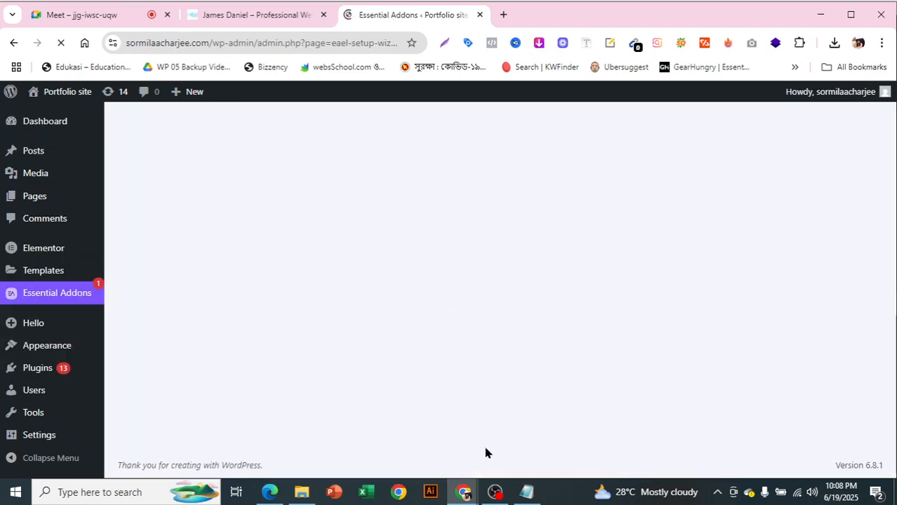
Glance at the plugin list and James Daniel template, then return to the setup wizard
{"action": "left_click", "coordinate": [527, 492]}
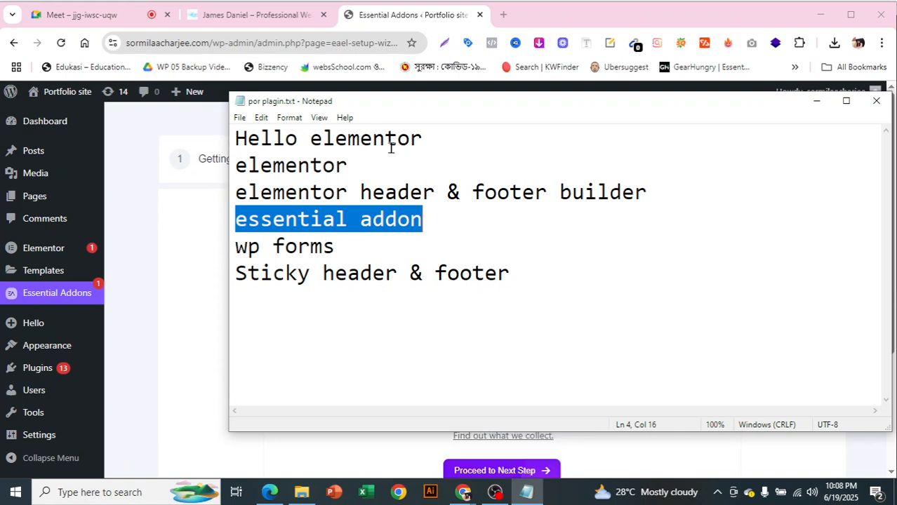
{"action": "left_click", "coordinate": [256, 15]}
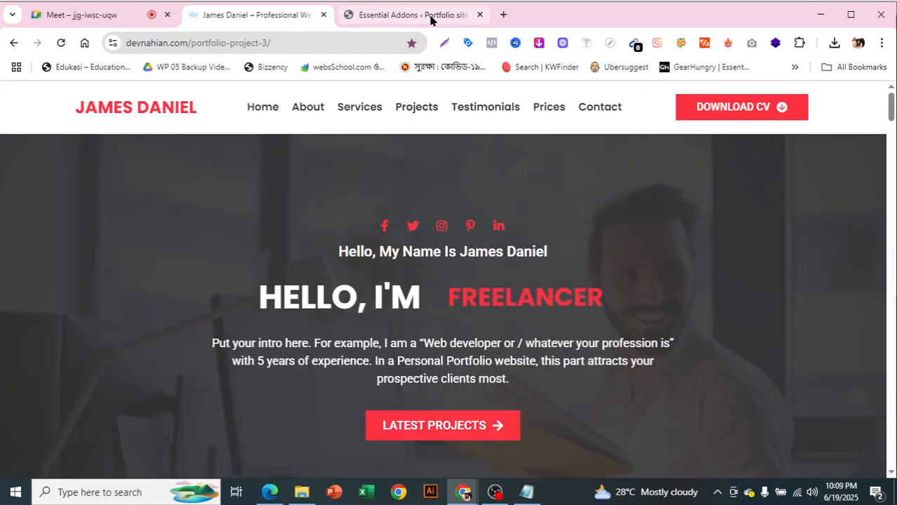
{"action": "left_click_drag", "start_coordinate": [892, 113], "coordinate": [893, 458]}
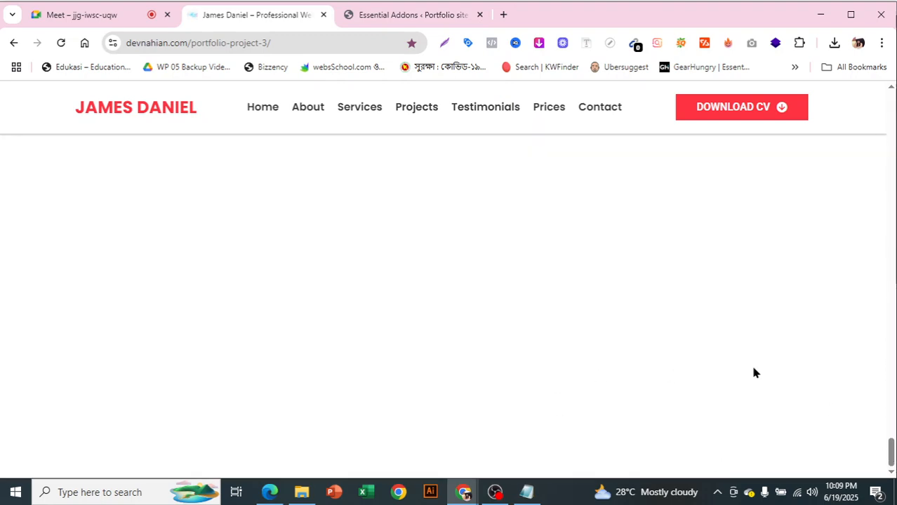
{"action": "scroll", "coordinate": [525, 280], "scroll_direction": "up", "scroll_amount": 5}
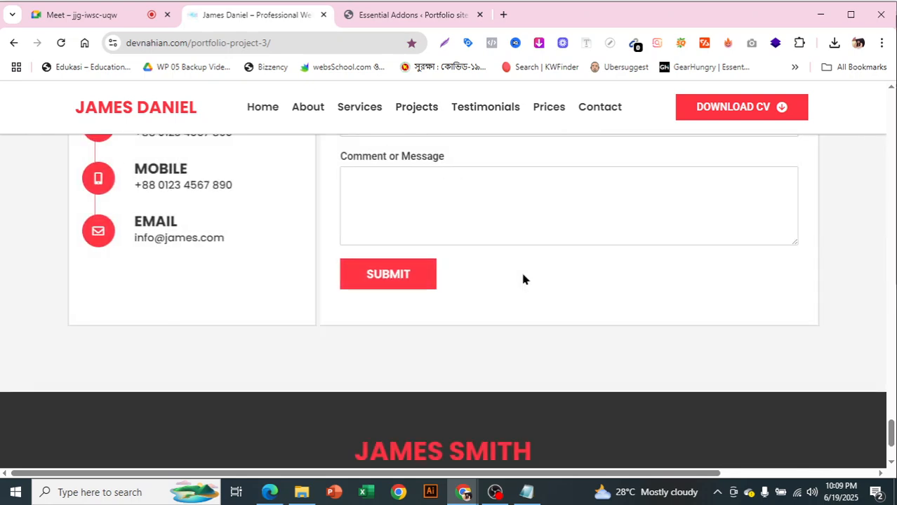
{"action": "left_click", "coordinate": [411, 21]}
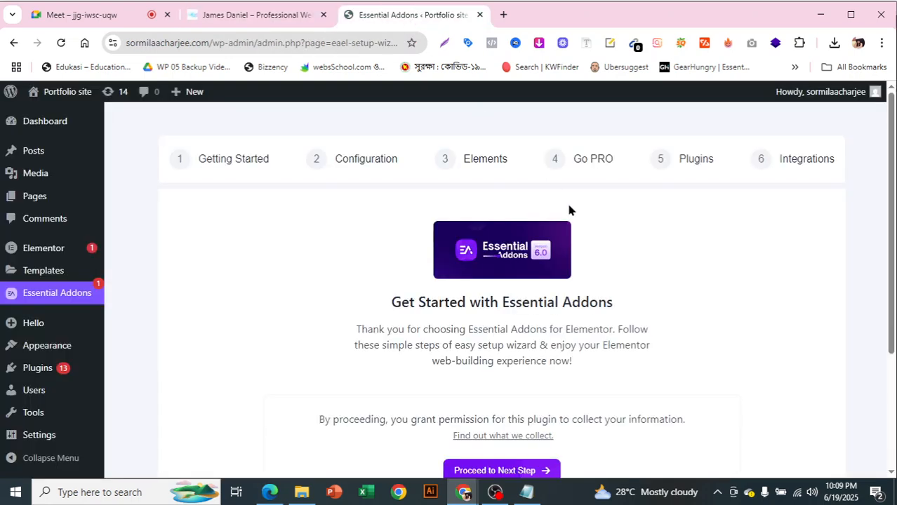
{"action": "scroll", "coordinate": [592, 256], "scroll_direction": "down", "scroll_amount": 2}
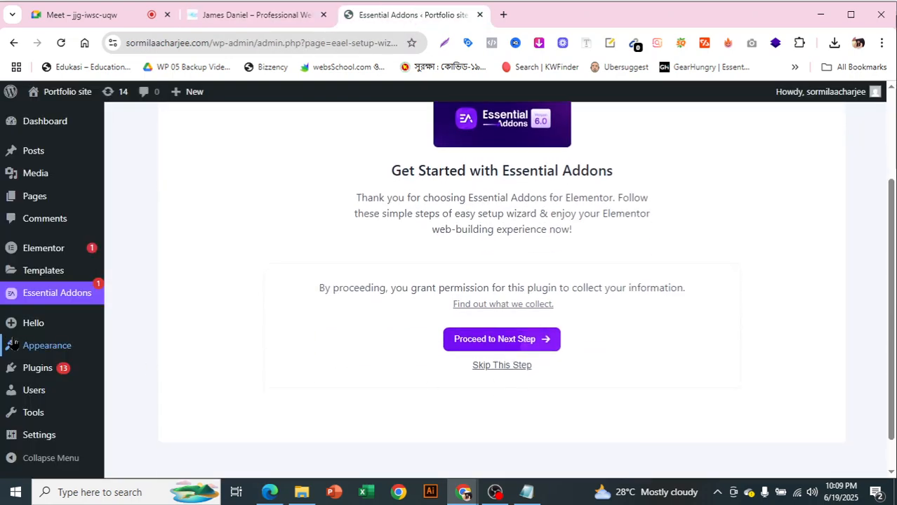
{"action": "mouse_move", "coordinate": [37, 327]}
{"action": "scroll", "coordinate": [42, 372], "scroll_direction": "down", "scroll_amount": 1}
Search the Add Plugins page for 'wp form'
{"action": "mouse_move", "coordinate": [39, 355]}
{"action": "left_click", "coordinate": [137, 391]}
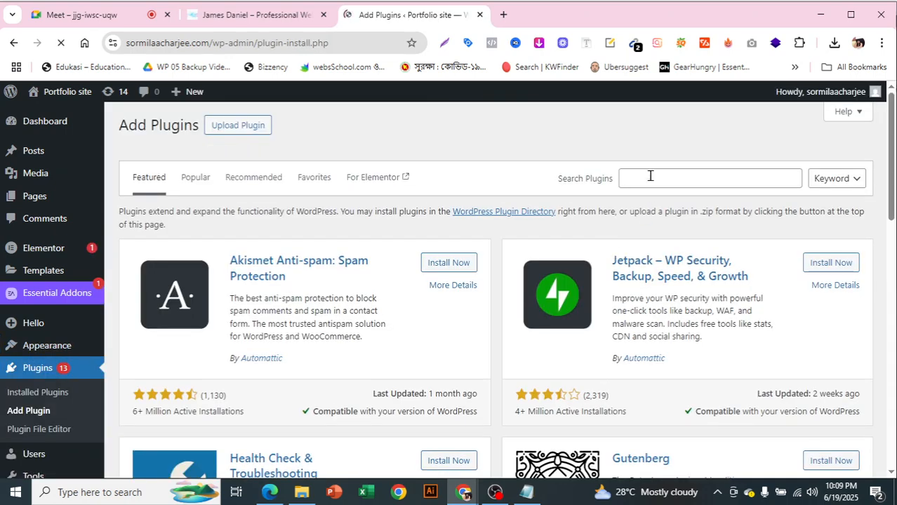
{"action": "left_click", "coordinate": [650, 177]}
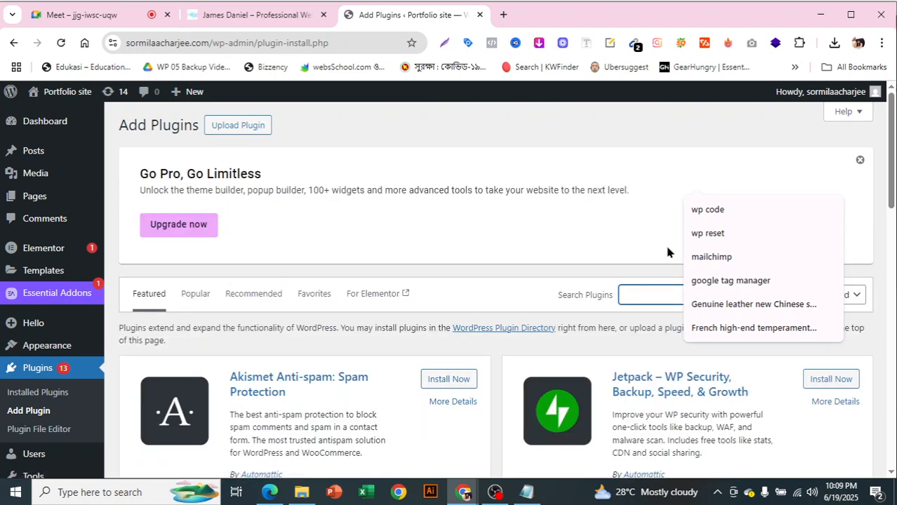
{"action": "type", "text": "wp form"}
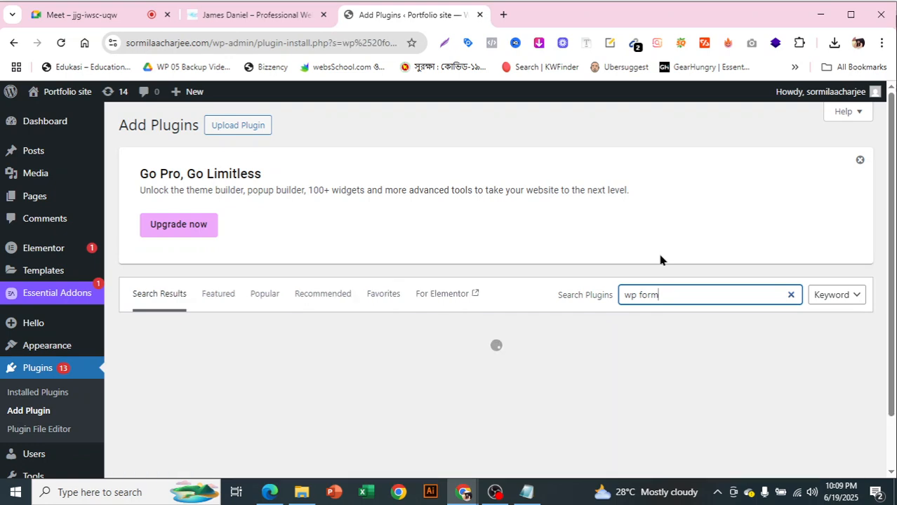
{"action": "scroll", "coordinate": [550, 242], "scroll_direction": "down", "scroll_amount": 1}
{"action": "scroll", "coordinate": [549, 248], "scroll_direction": "down", "scroll_amount": 1}
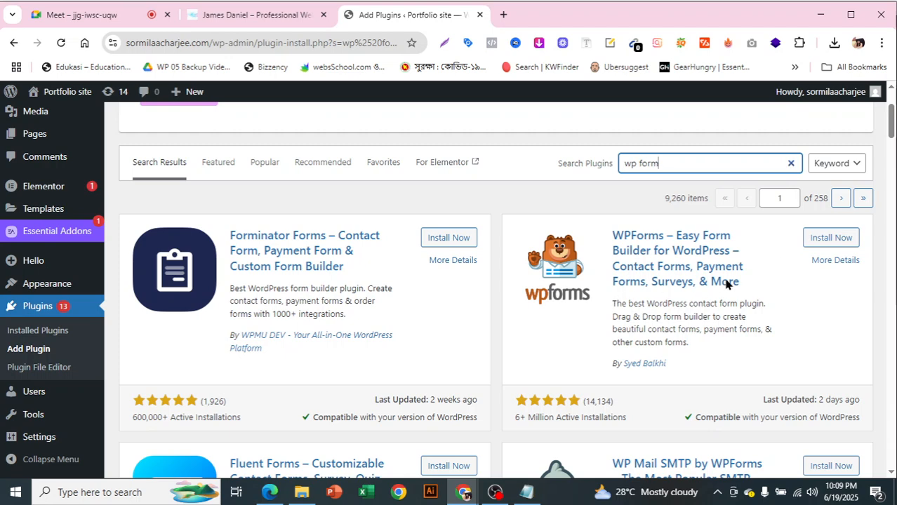
Install and activate the WPForms plugin
{"action": "left_click", "coordinate": [825, 239]}
{"action": "scroll", "coordinate": [679, 313], "scroll_direction": "down", "scroll_amount": 1}
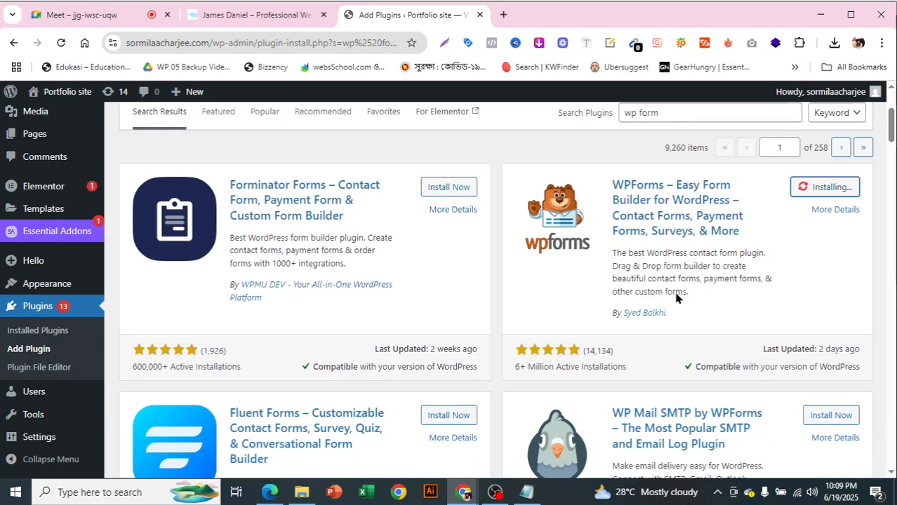
{"action": "scroll", "coordinate": [671, 298], "scroll_direction": "down", "scroll_amount": 1}
{"action": "scroll", "coordinate": [670, 299], "scroll_direction": "up", "scroll_amount": 2}
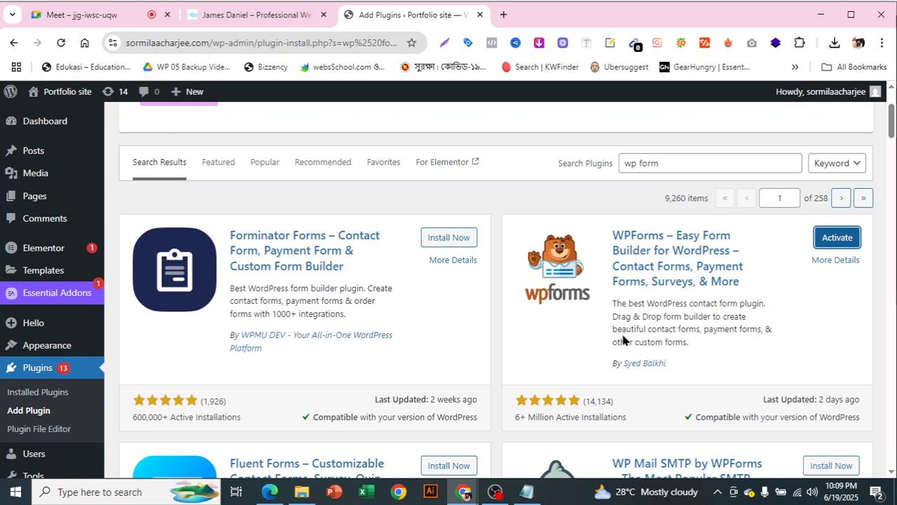
{"action": "left_click", "coordinate": [835, 237]}
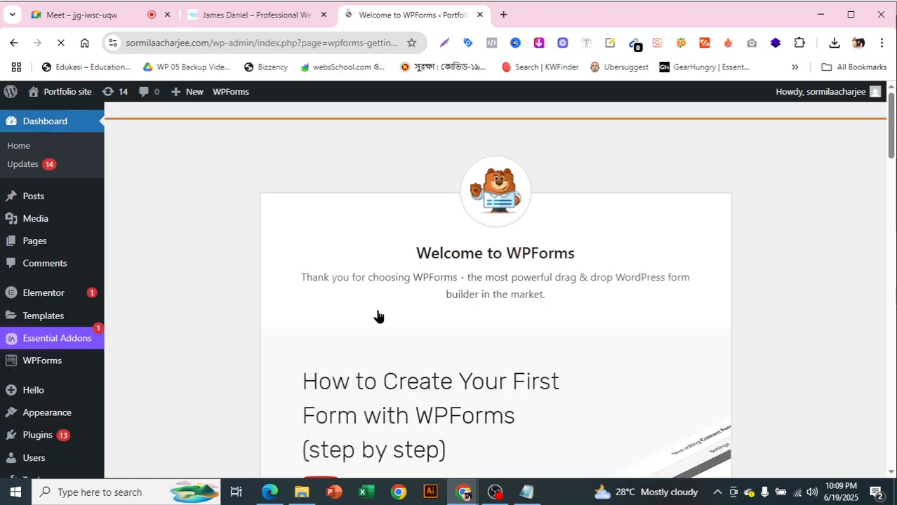
{"action": "scroll", "coordinate": [456, 278], "scroll_direction": "down", "scroll_amount": 3}
{"action": "scroll", "coordinate": [457, 289], "scroll_direction": "down", "scroll_amount": 1}
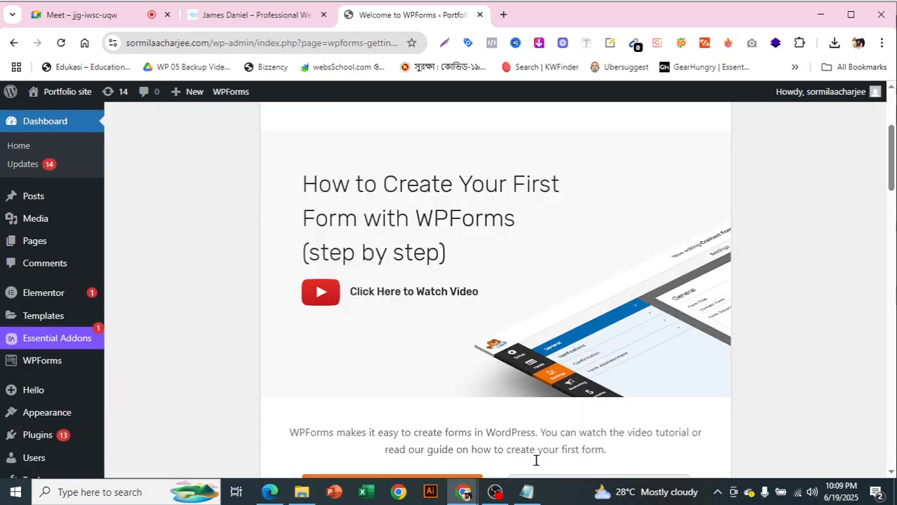
{"action": "left_click", "coordinate": [527, 492]}
{"action": "left_click", "coordinate": [327, 137]}
{"action": "left_click_drag", "start_coordinate": [237, 139], "coordinate": [439, 132]}
{"action": "left_click_drag", "start_coordinate": [297, 169], "coordinate": [269, 196]}
{"action": "right_click", "coordinate": [298, 195]}
{"action": "left_click", "coordinate": [320, 237]}
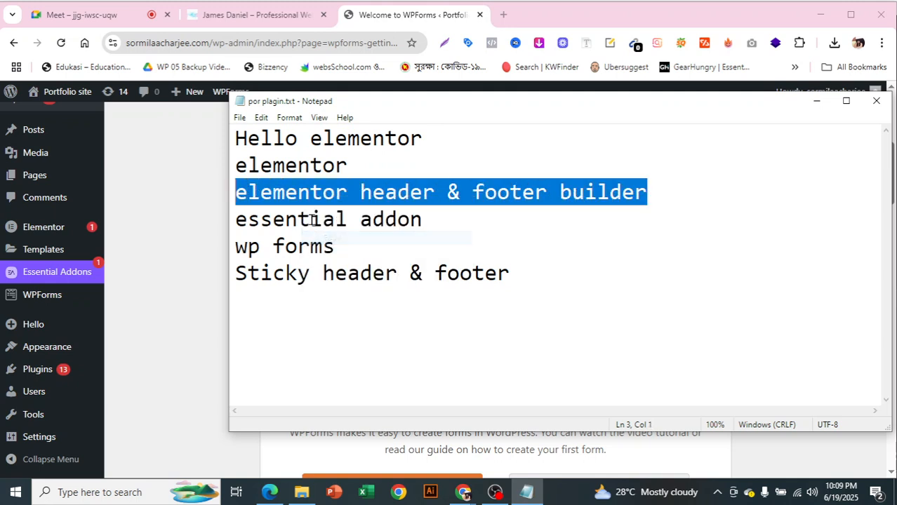
{"action": "left_click", "coordinate": [311, 220]}
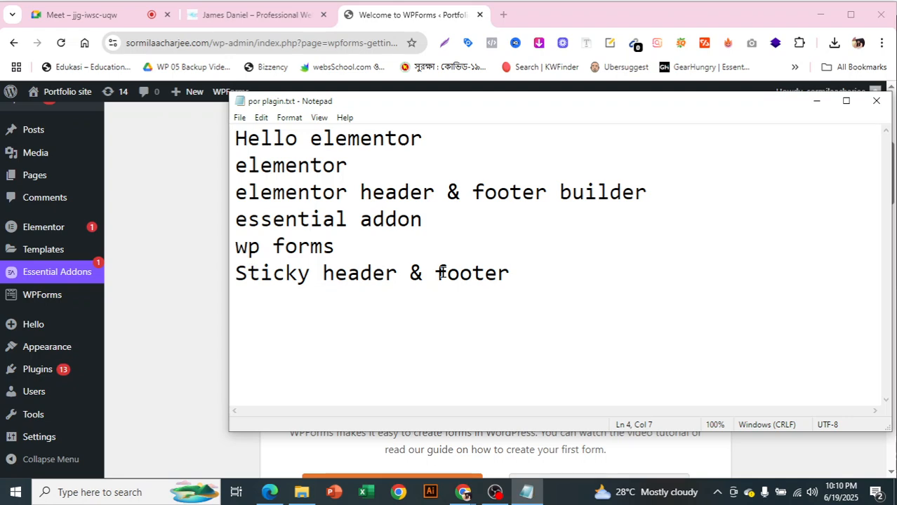
{"action": "mouse_move", "coordinate": [495, 491]}
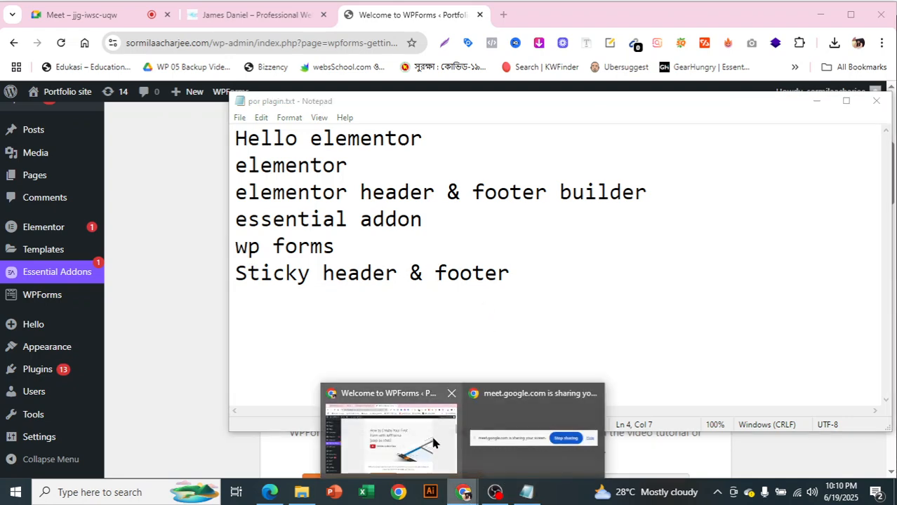
{"action": "left_click", "coordinate": [387, 428]}
{"action": "left_click", "coordinate": [251, 16]}
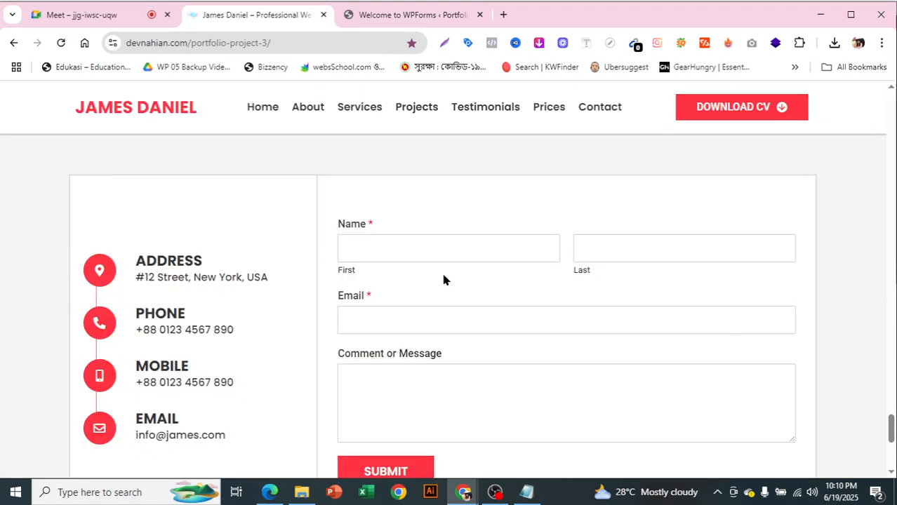
{"action": "scroll", "coordinate": [475, 372], "scroll_direction": "down", "scroll_amount": 4}
{"action": "scroll", "coordinate": [481, 367], "scroll_direction": "up", "scroll_amount": 3}
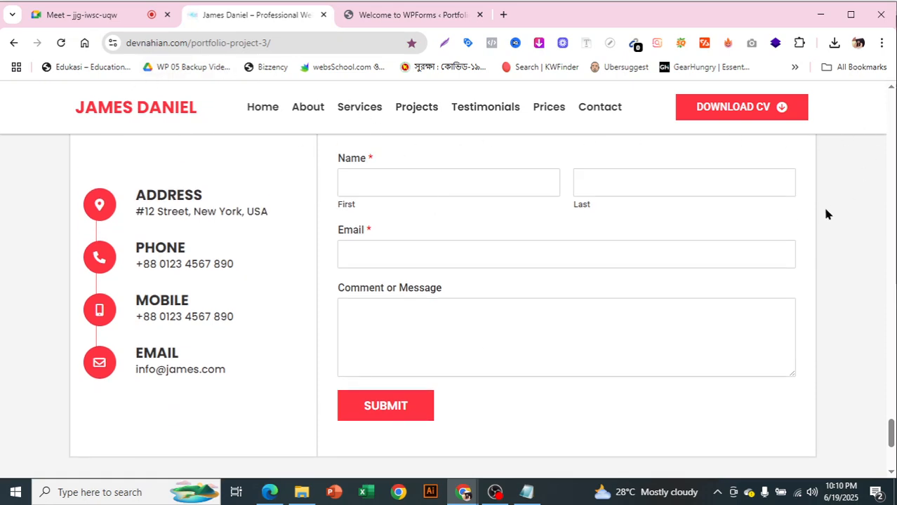
{"action": "scroll", "coordinate": [555, 238], "scroll_direction": "up", "scroll_amount": 8}
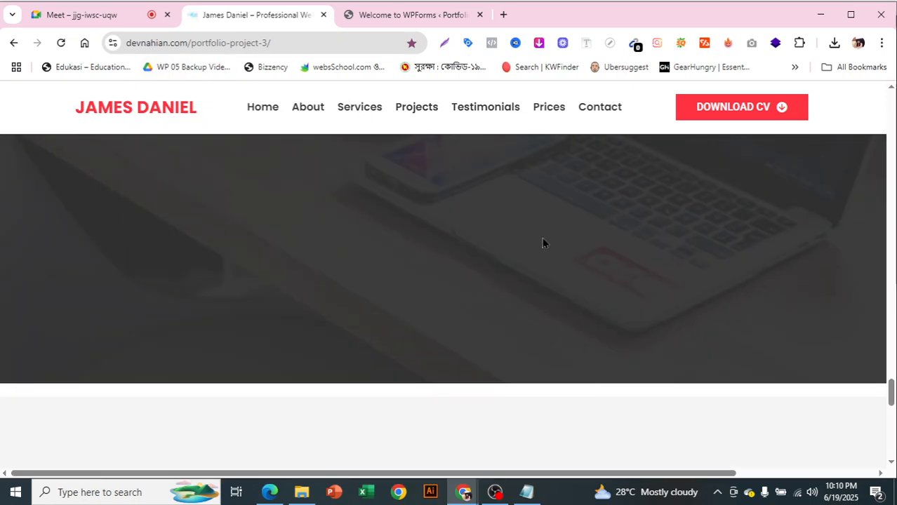
{"action": "scroll", "coordinate": [542, 243], "scroll_direction": "up", "scroll_amount": 2}
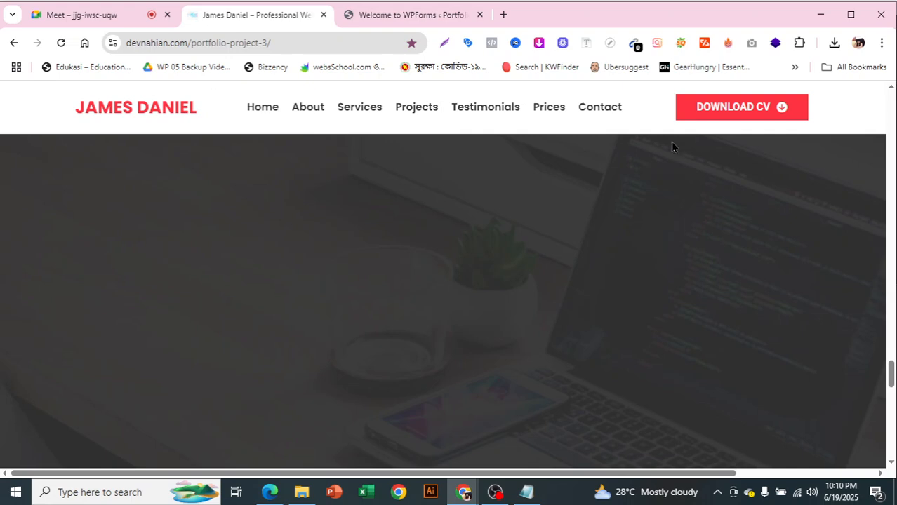
{"action": "scroll", "coordinate": [709, 248], "scroll_direction": "up", "scroll_amount": 3}
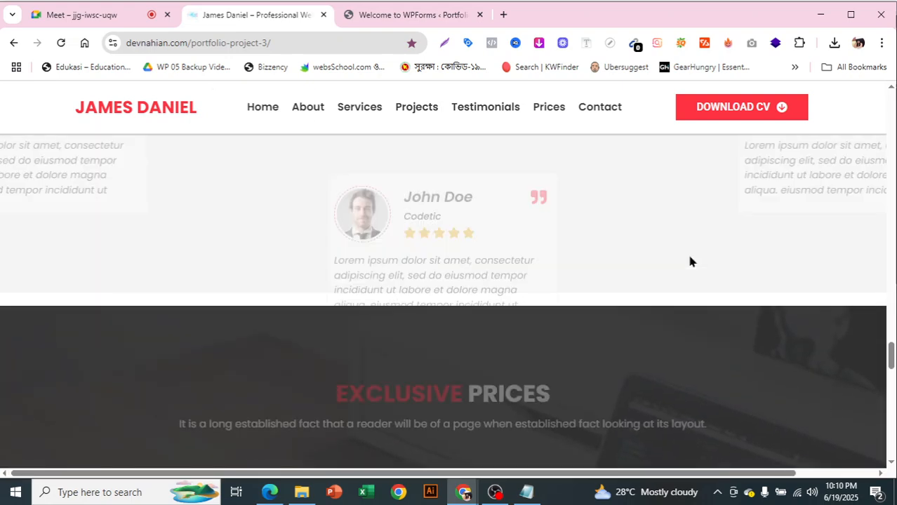
{"action": "scroll", "coordinate": [690, 261], "scroll_direction": "up", "scroll_amount": 5}
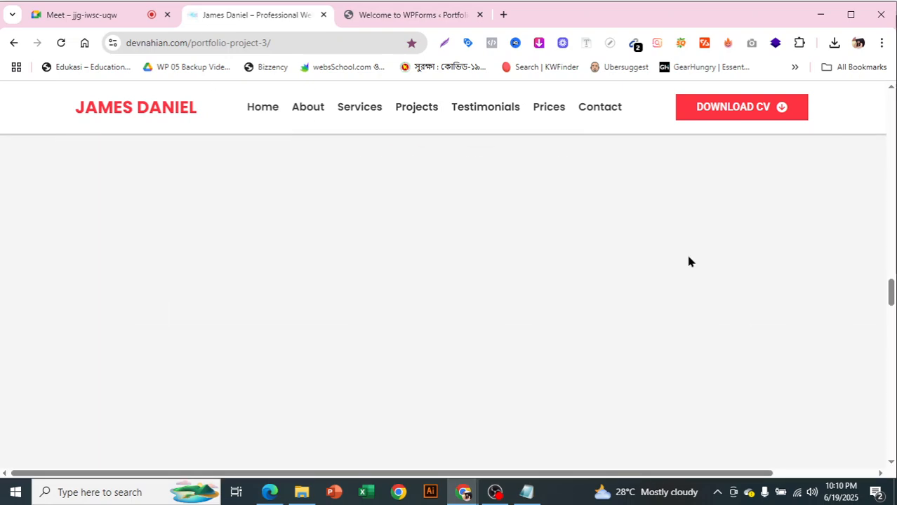
{"action": "left_click", "coordinate": [397, 15]}
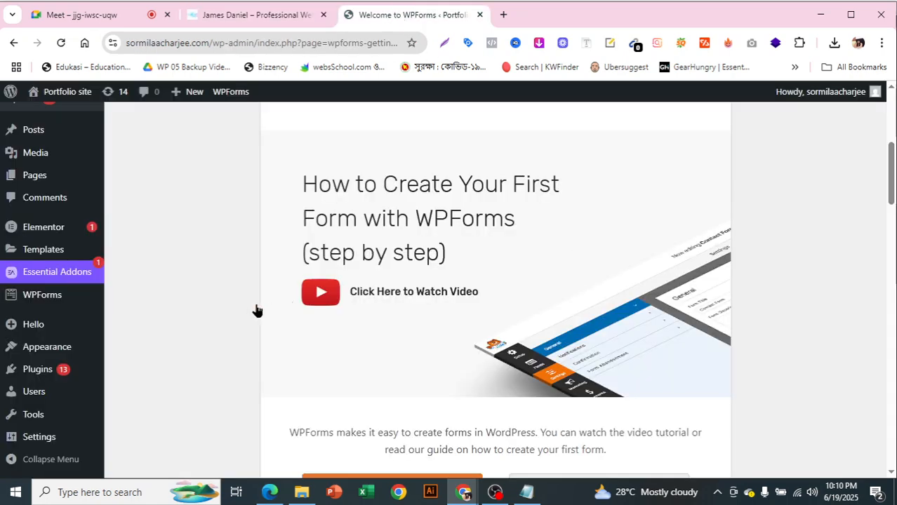
Paste 'elementor header & footer builder' into the Add Plugins search
{"action": "mouse_move", "coordinate": [62, 371]}
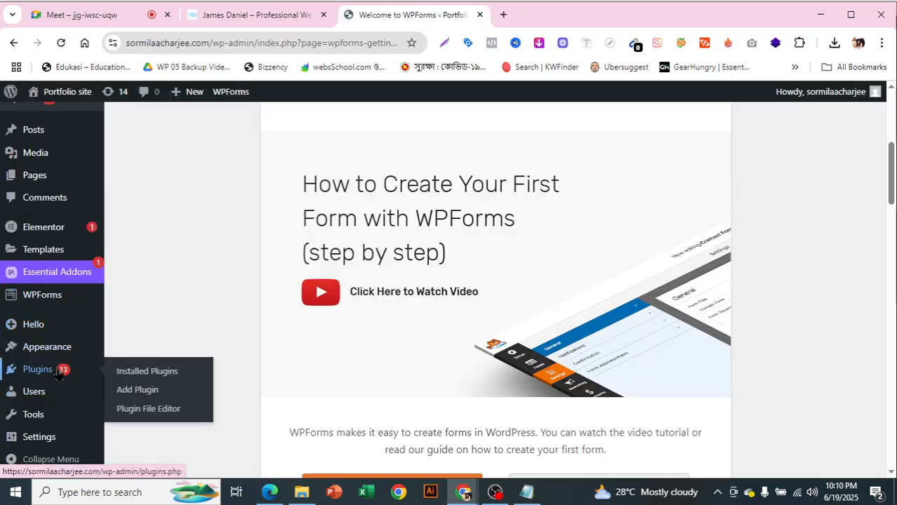
{"action": "left_click", "coordinate": [126, 396]}
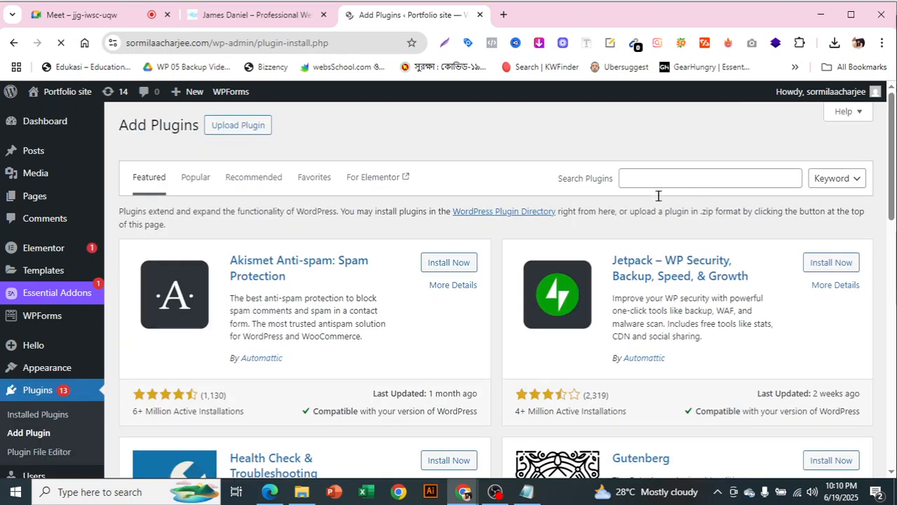
{"action": "left_click", "coordinate": [645, 183]}
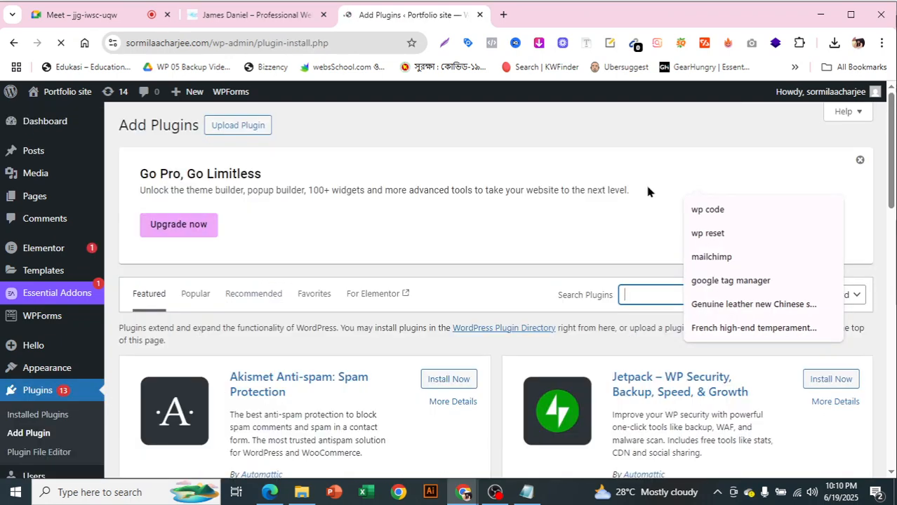
{"action": "right_click", "coordinate": [640, 289]}
{"action": "left_click", "coordinate": [678, 297]}
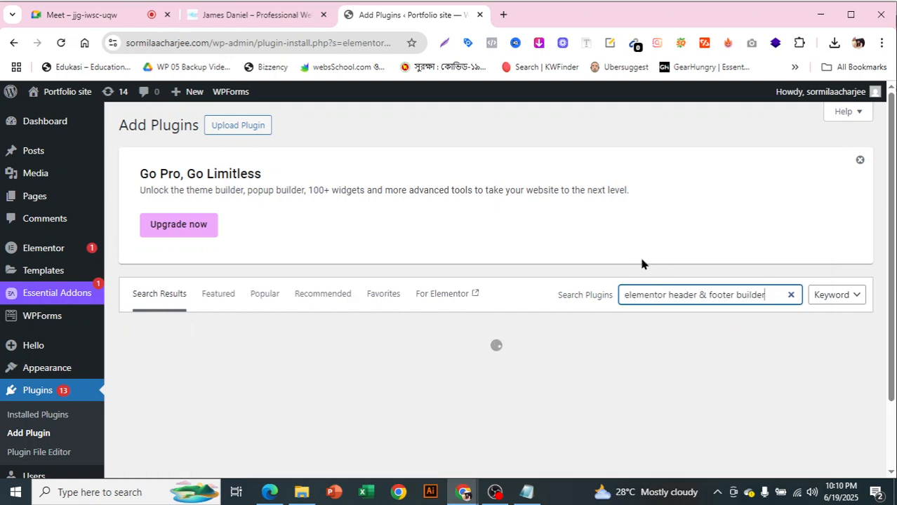
Browse the 315 search results, then go to the installed plugins list
{"action": "scroll", "coordinate": [504, 216], "scroll_direction": "down", "scroll_amount": 1}
{"action": "scroll", "coordinate": [504, 220], "scroll_direction": "down", "scroll_amount": 3}
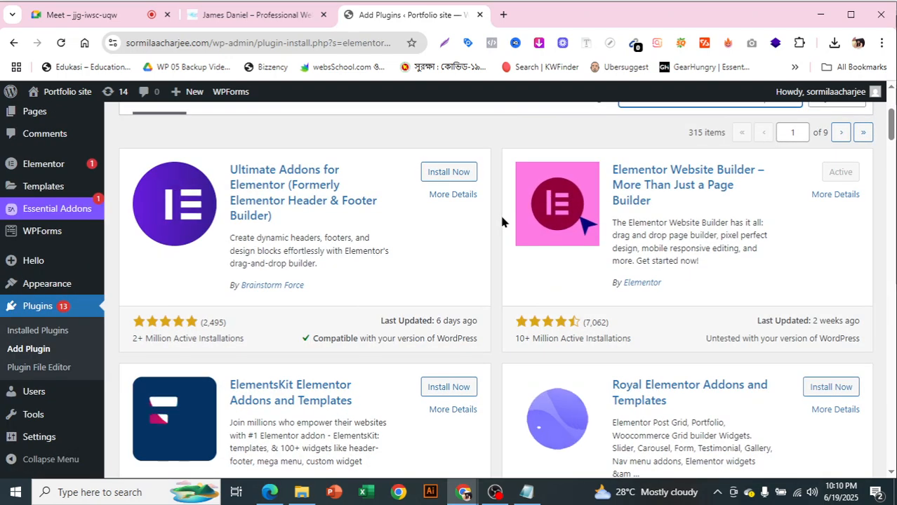
{"action": "scroll", "coordinate": [527, 278], "scroll_direction": "down", "scroll_amount": 3}
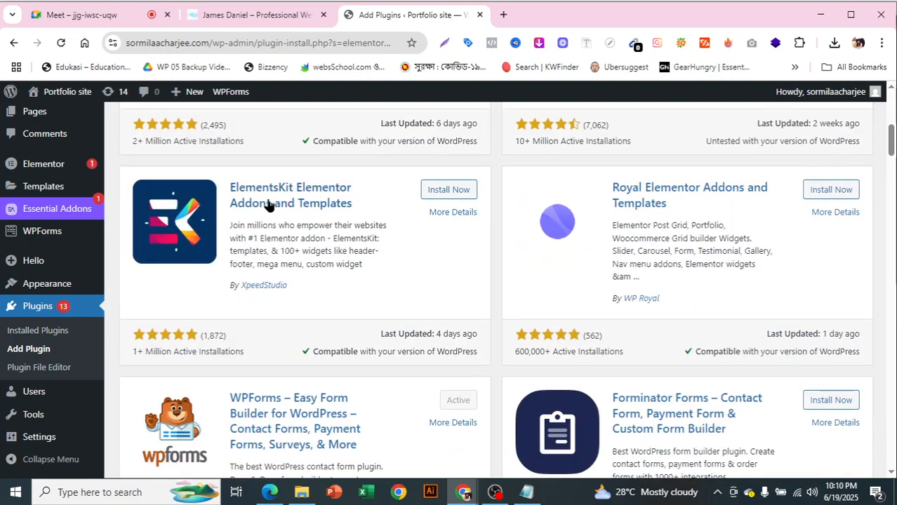
{"action": "scroll", "coordinate": [720, 262], "scroll_direction": "down", "scroll_amount": 1}
{"action": "scroll", "coordinate": [721, 261], "scroll_direction": "down", "scroll_amount": 10}
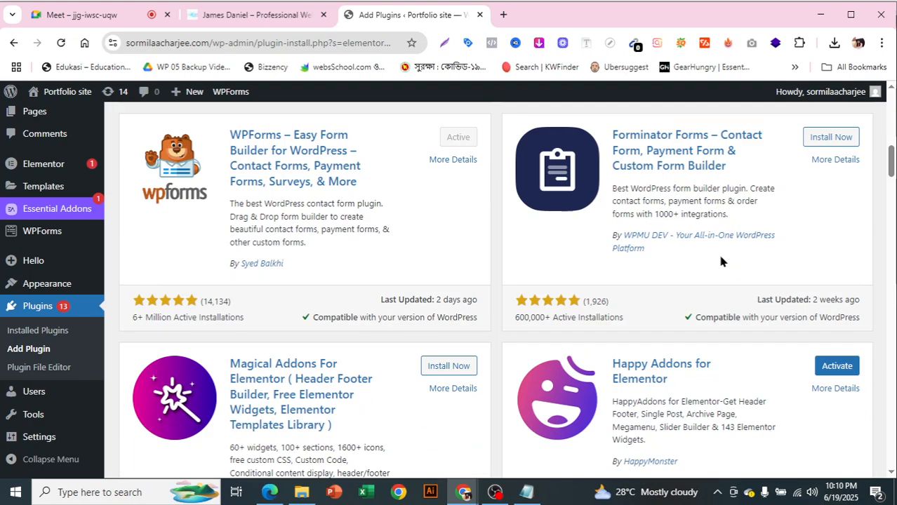
{"action": "scroll", "coordinate": [719, 256], "scroll_direction": "down", "scroll_amount": 7}
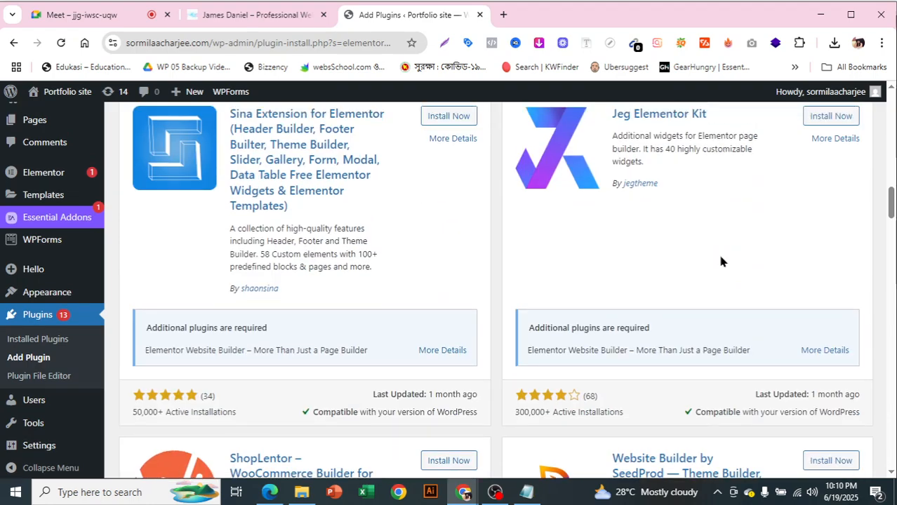
{"action": "scroll", "coordinate": [718, 262], "scroll_direction": "down", "scroll_amount": 6}
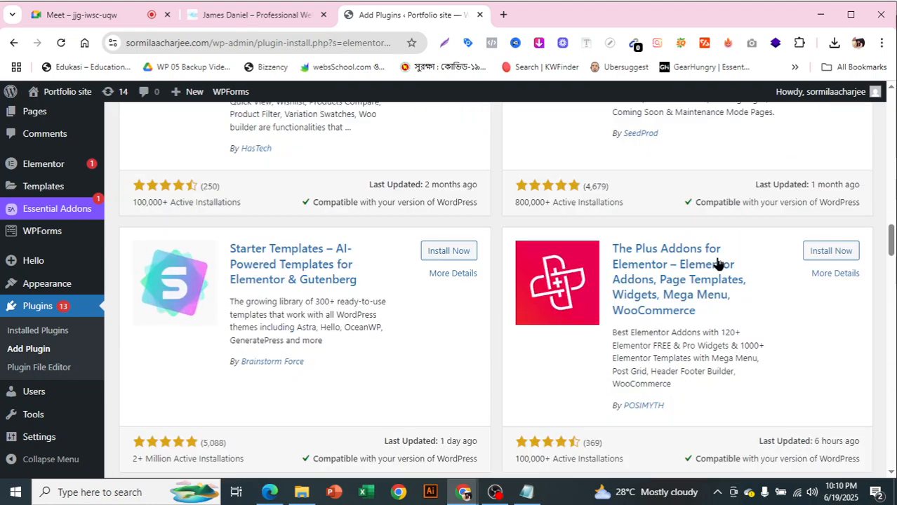
{"action": "scroll", "coordinate": [719, 263], "scroll_direction": "down", "scroll_amount": 5}
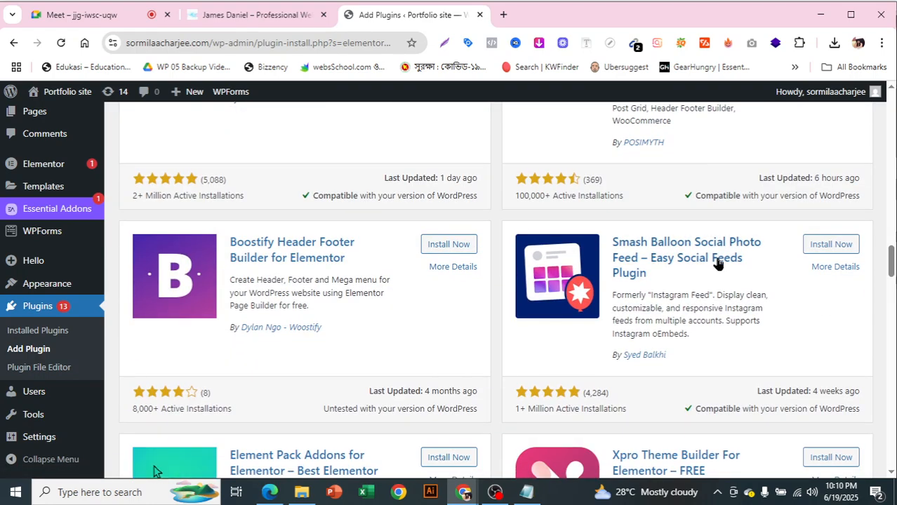
{"action": "scroll", "coordinate": [718, 263], "scroll_direction": "down", "scroll_amount": 5}
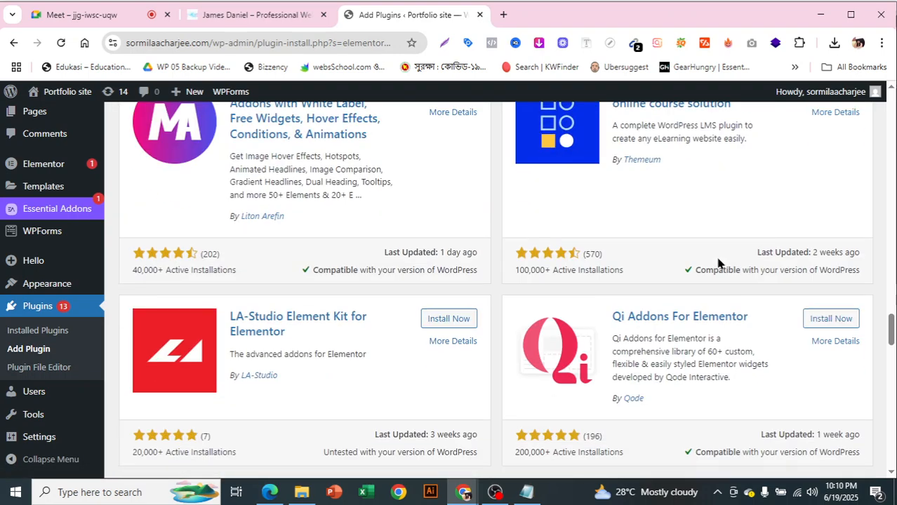
{"action": "scroll", "coordinate": [718, 263], "scroll_direction": "down", "scroll_amount": 5}
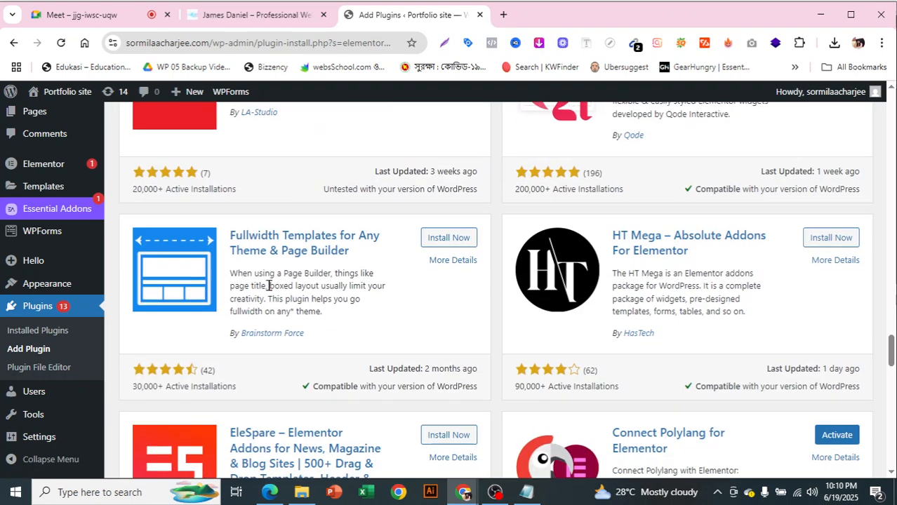
{"action": "scroll", "coordinate": [420, 280], "scroll_direction": "down", "scroll_amount": 6}
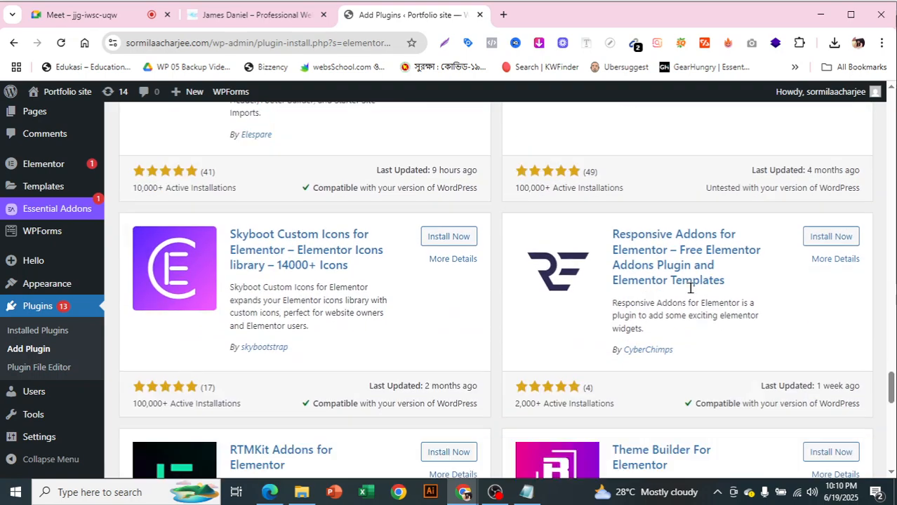
{"action": "scroll", "coordinate": [695, 261], "scroll_direction": "down", "scroll_amount": 3}
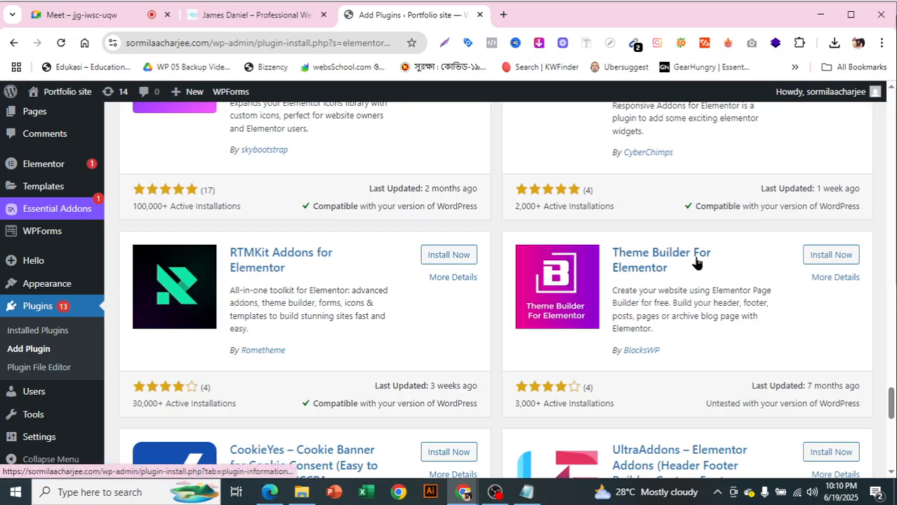
{"action": "scroll", "coordinate": [341, 301], "scroll_direction": "down", "scroll_amount": 5}
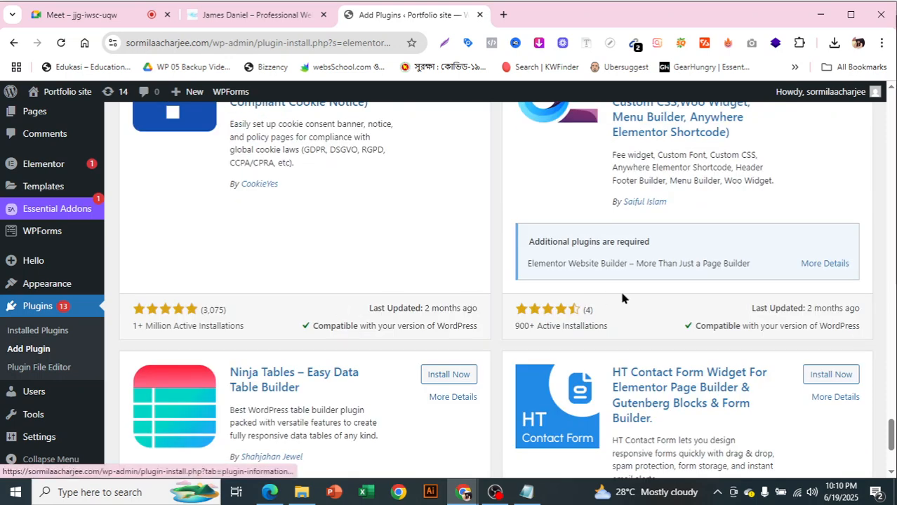
{"action": "scroll", "coordinate": [604, 298], "scroll_direction": "down", "scroll_amount": 3}
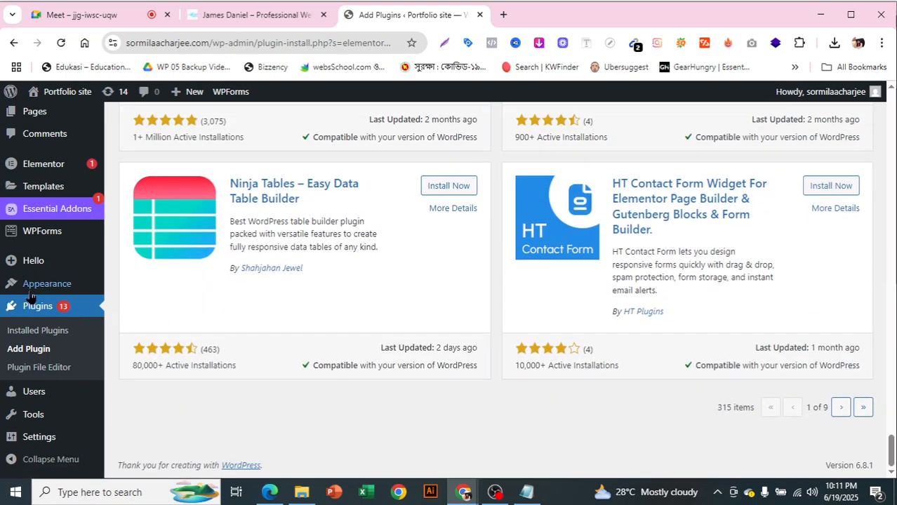
{"action": "left_click", "coordinate": [57, 330]}
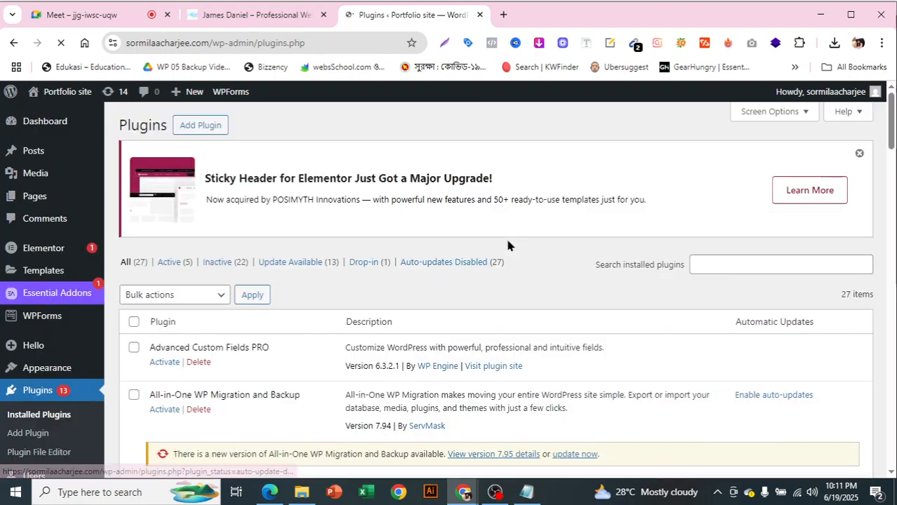
Activate Header Footer for Beaver Builder on the Installed Plugins page
{"action": "scroll", "coordinate": [509, 244], "scroll_direction": "down", "scroll_amount": 15}
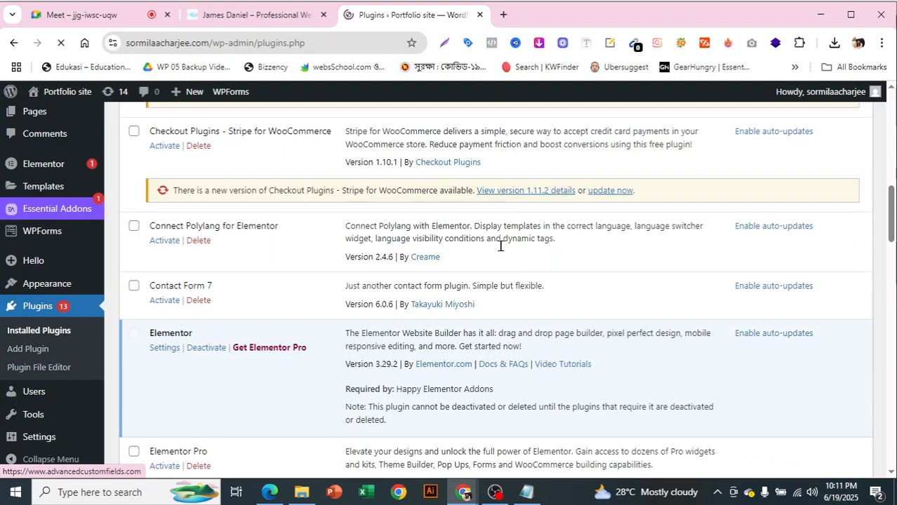
{"action": "scroll", "coordinate": [374, 298], "scroll_direction": "down", "scroll_amount": 3}
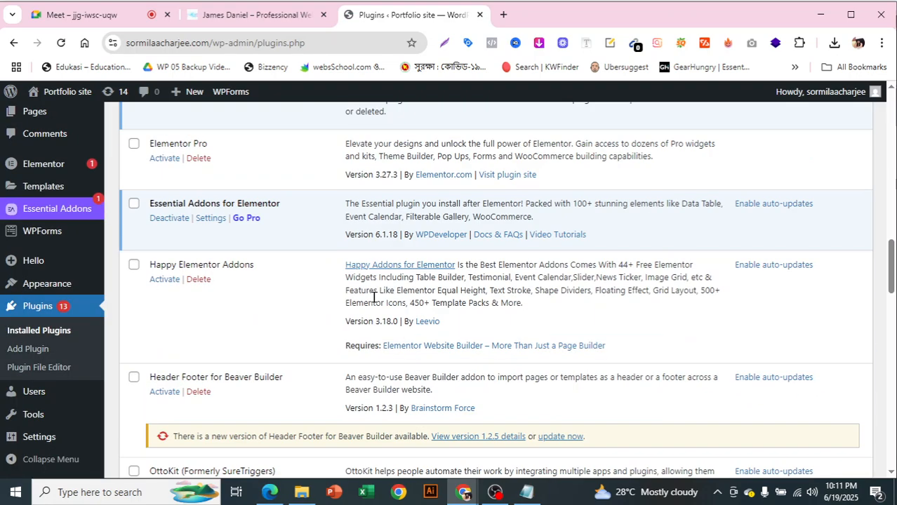
{"action": "scroll", "coordinate": [373, 298], "scroll_direction": "up", "scroll_amount": 1}
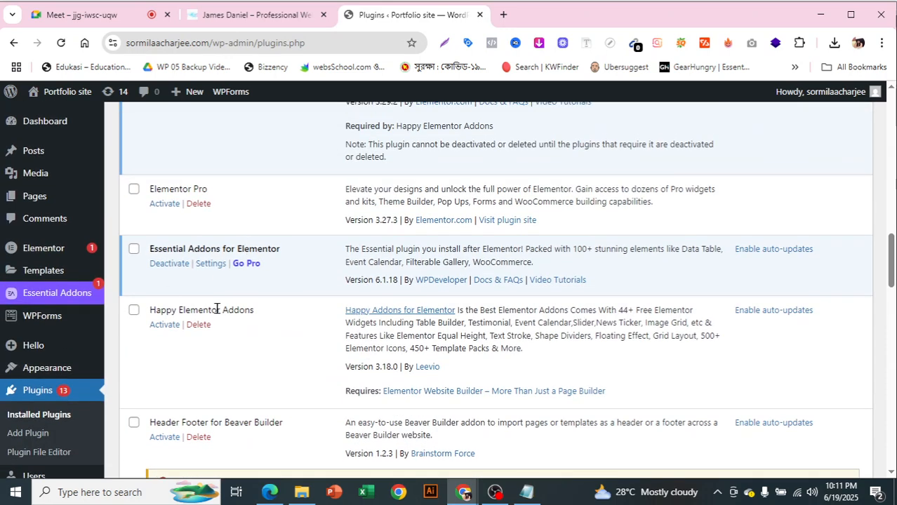
{"action": "scroll", "coordinate": [212, 314], "scroll_direction": "down", "scroll_amount": 3}
{"action": "scroll", "coordinate": [219, 119], "scroll_direction": "down", "scroll_amount": 1}
{"action": "scroll", "coordinate": [232, 175], "scroll_direction": "up", "scroll_amount": 1}
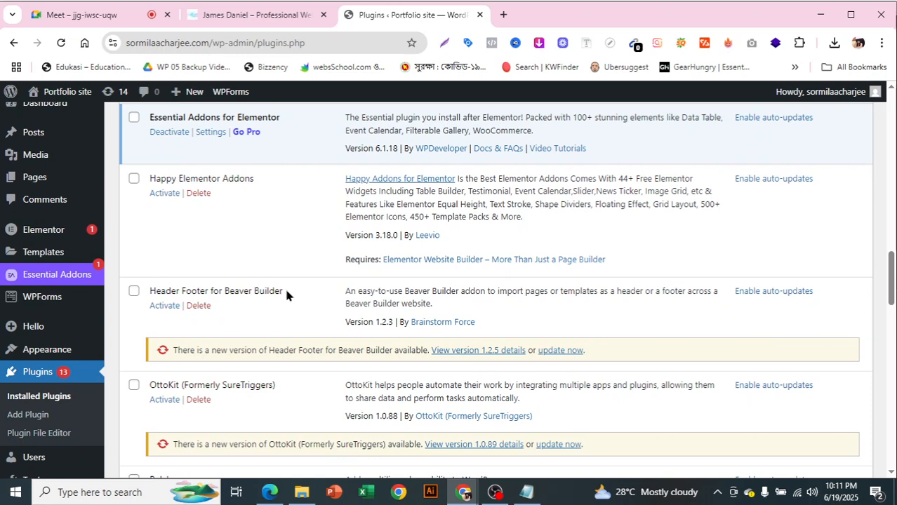
{"action": "left_click_drag", "start_coordinate": [225, 291], "coordinate": [251, 289]}
{"action": "left_click", "coordinate": [493, 302]}
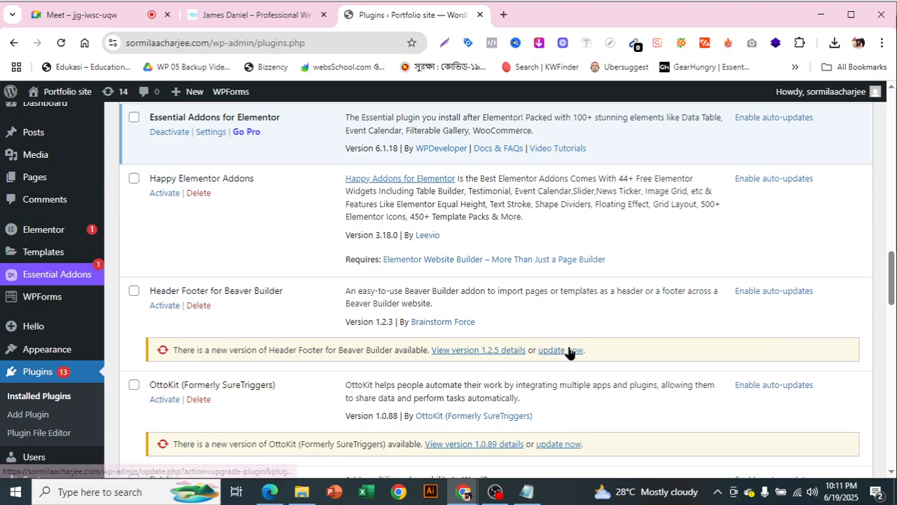
{"action": "left_click", "coordinate": [157, 309]}
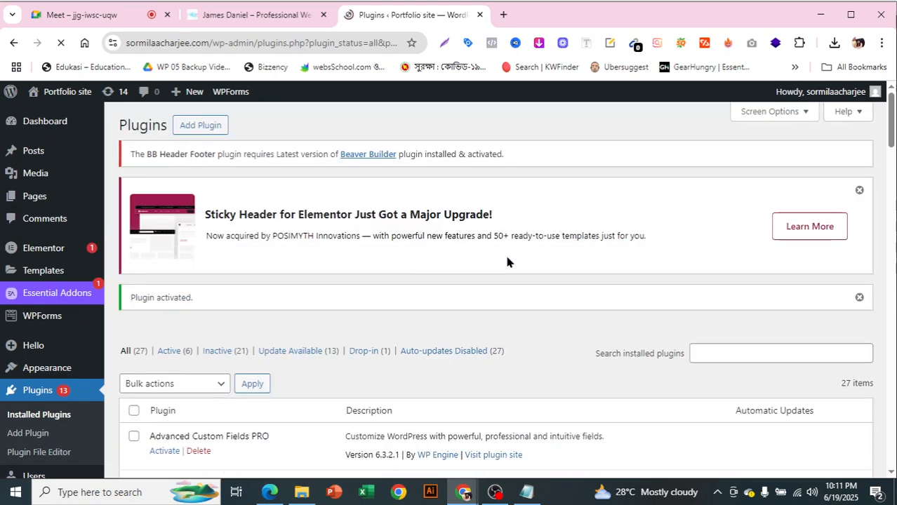
{"action": "mouse_move", "coordinate": [35, 198]}
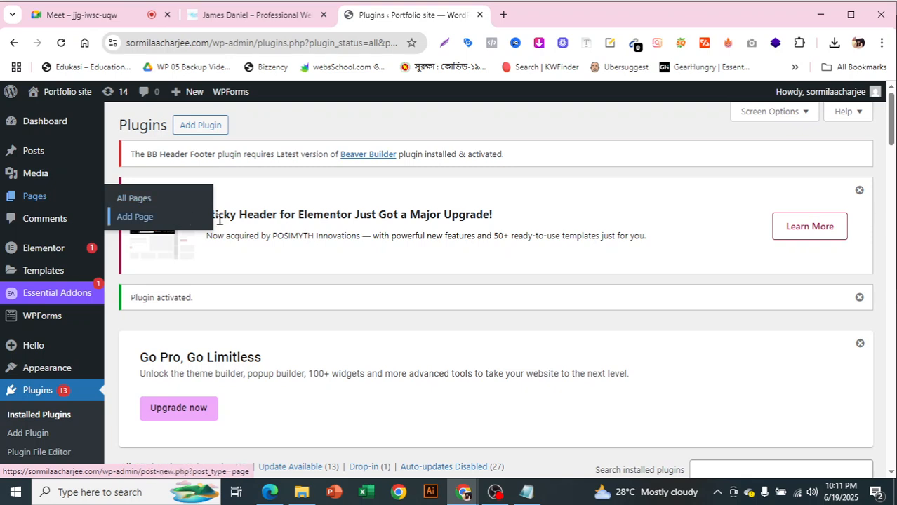
Open Appearance > Menus in a new browser tab
{"action": "scroll", "coordinate": [98, 267], "scroll_direction": "down", "scroll_amount": 1}
{"action": "mouse_move", "coordinate": [70, 303]}
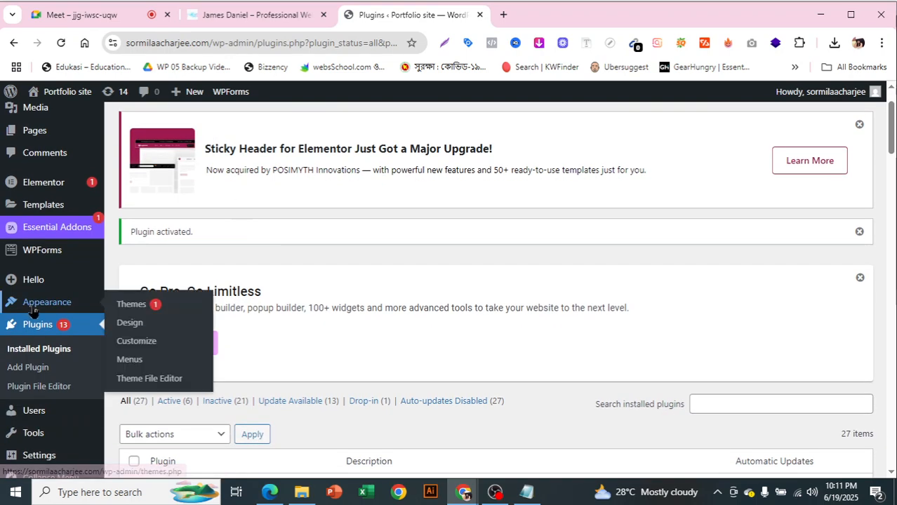
{"action": "right_click", "coordinate": [130, 359]}
{"action": "left_click", "coordinate": [181, 199]}
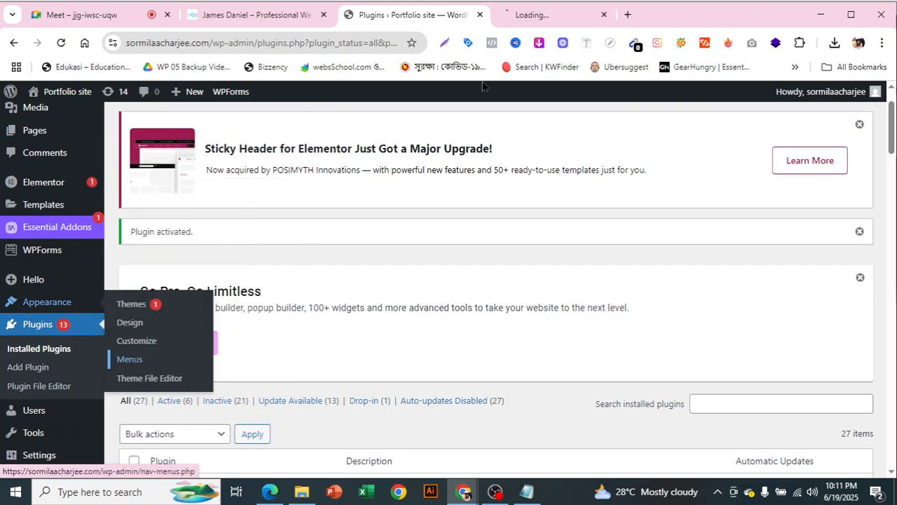
Reorder the tabs and view the James Daniel reference site's navigation
{"action": "left_click", "coordinate": [554, 19]}
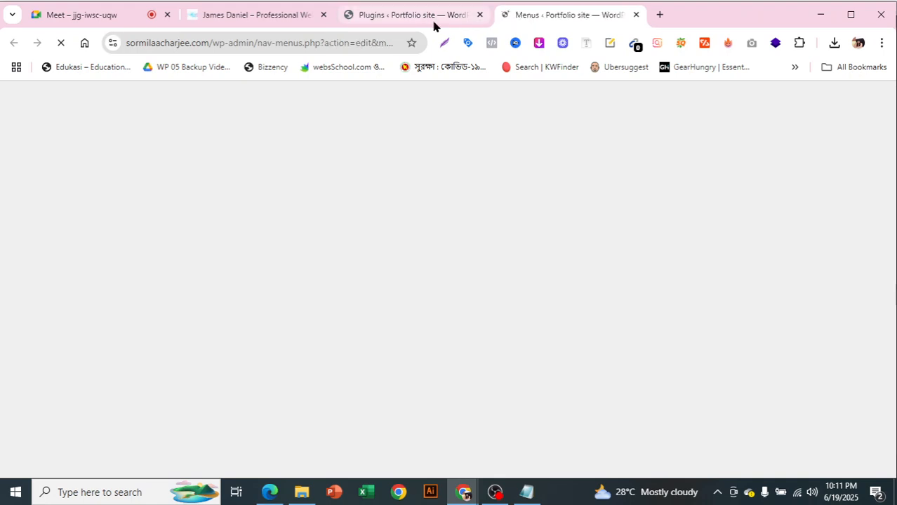
{"action": "left_click_drag", "start_coordinate": [426, 21], "coordinate": [270, 21]}
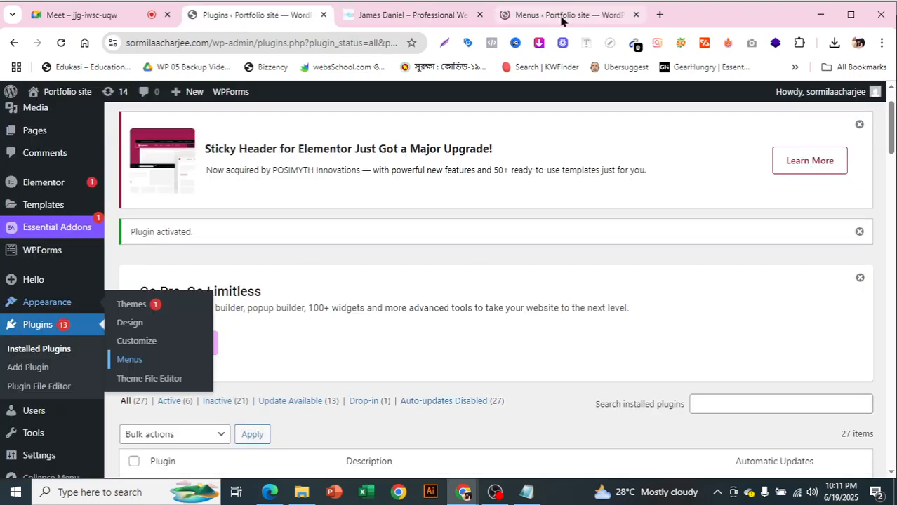
{"action": "left_click", "coordinate": [496, 19]}
{"action": "left_click_drag", "start_coordinate": [496, 20], "coordinate": [443, 18]}
{"action": "left_click", "coordinate": [569, 18]}
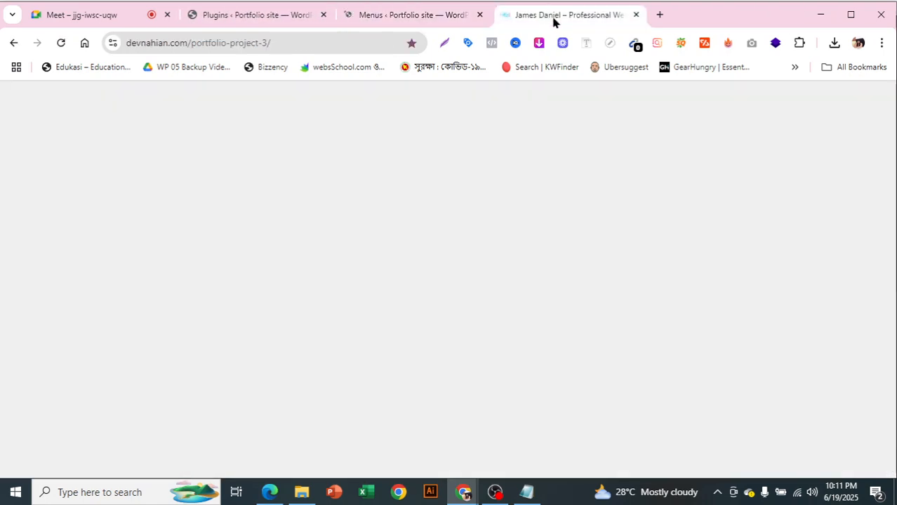
{"action": "left_click", "coordinate": [451, 7]}
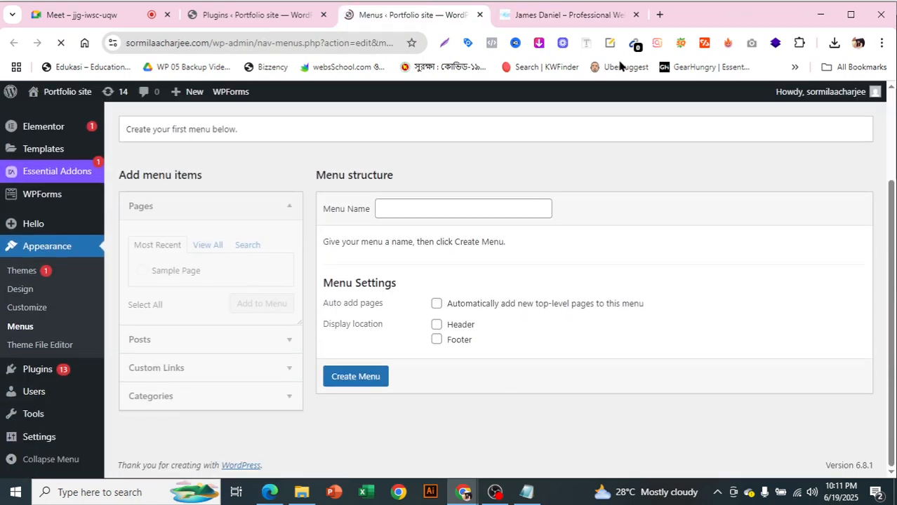
{"action": "left_click", "coordinate": [576, 18]}
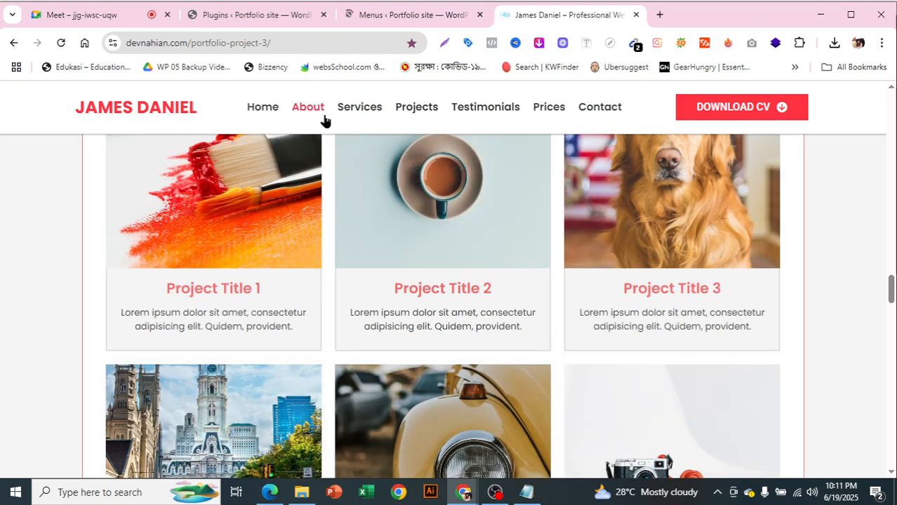
Create 'Main menu' with Auto add pages and the Header location ticked
{"action": "left_click", "coordinate": [440, 18]}
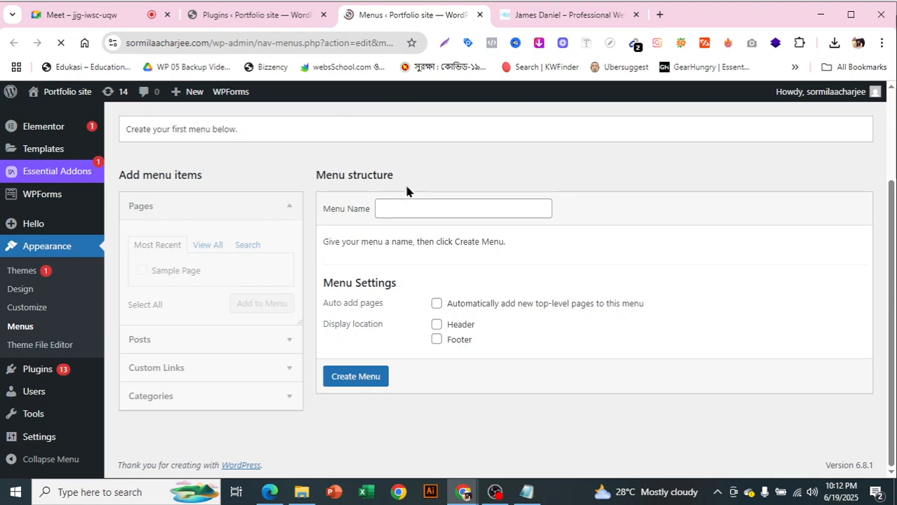
{"action": "left_click", "coordinate": [401, 208]}
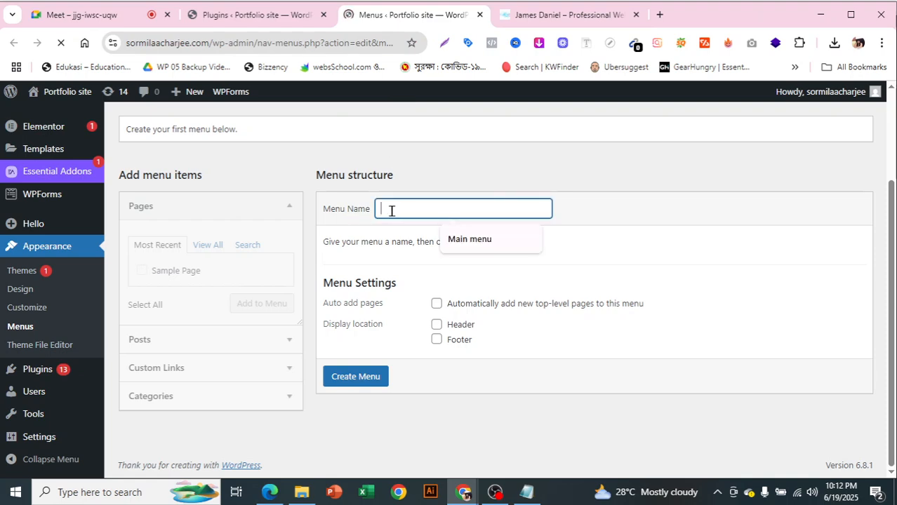
{"action": "left_click", "coordinate": [457, 241]}
{"action": "scroll", "coordinate": [459, 242], "scroll_direction": "up", "scroll_amount": 2}
{"action": "scroll", "coordinate": [458, 253], "scroll_direction": "down", "scroll_amount": 1}
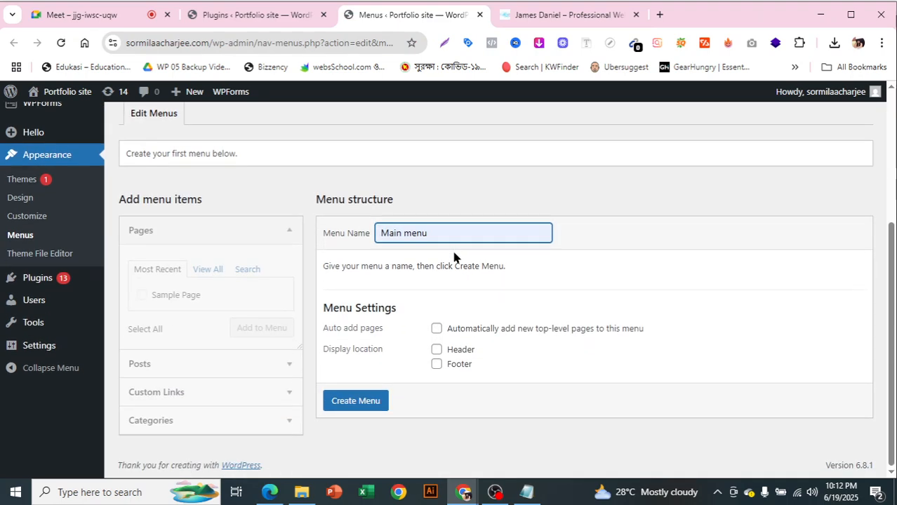
{"action": "left_click", "coordinate": [437, 330]}
{"action": "left_click", "coordinate": [438, 350]}
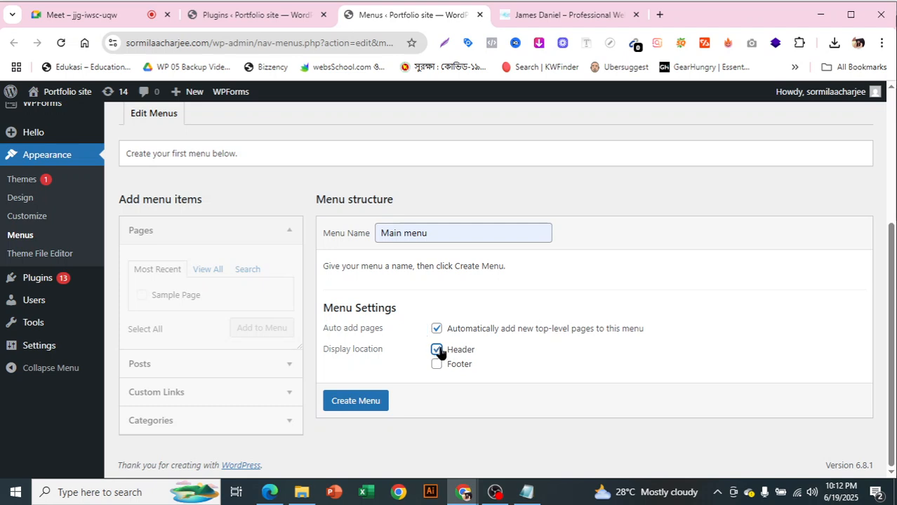
{"action": "left_click", "coordinate": [357, 401]}
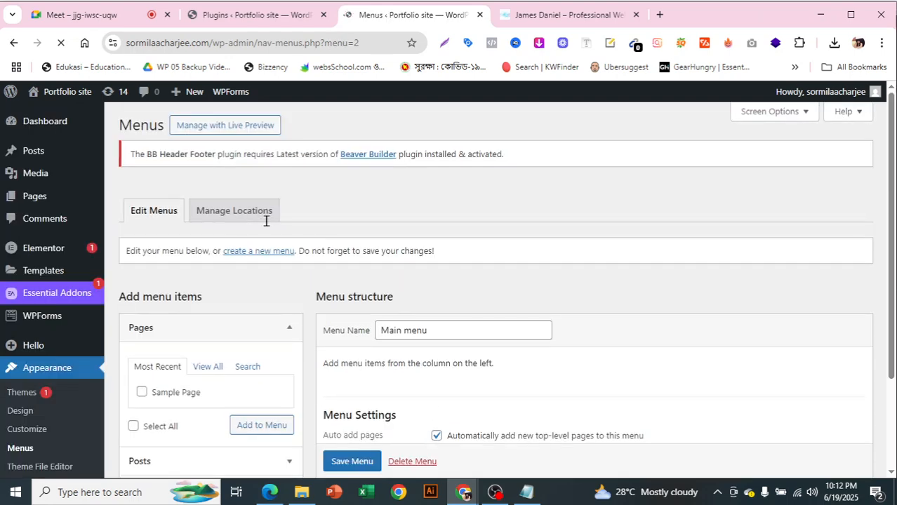
{"action": "scroll", "coordinate": [445, 268], "scroll_direction": "down", "scroll_amount": 2}
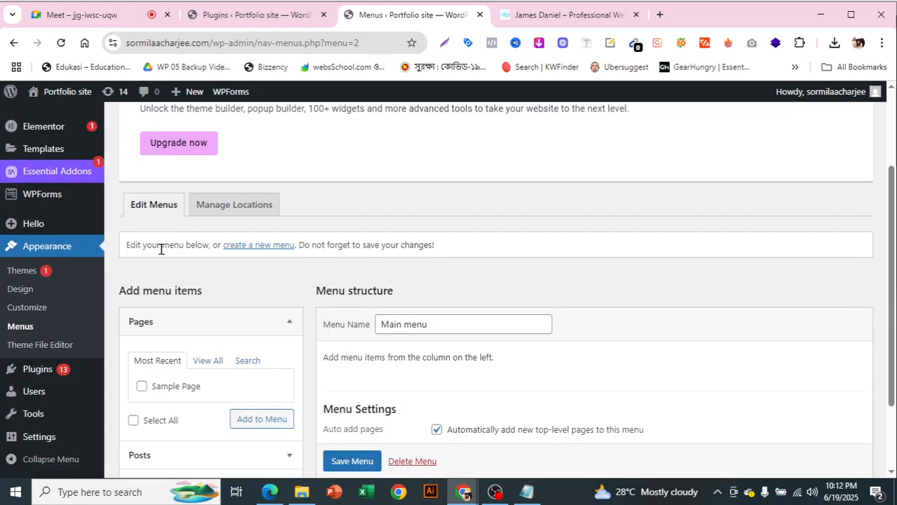
{"action": "scroll", "coordinate": [169, 251], "scroll_direction": "down", "scroll_amount": 2}
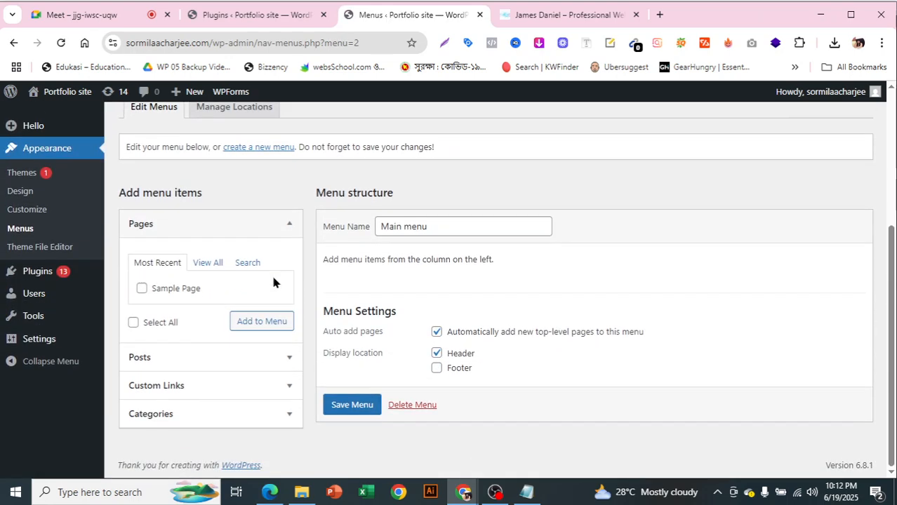
Expand Custom Links and enter URL #home with link text Home
{"action": "left_click", "coordinate": [290, 225]}
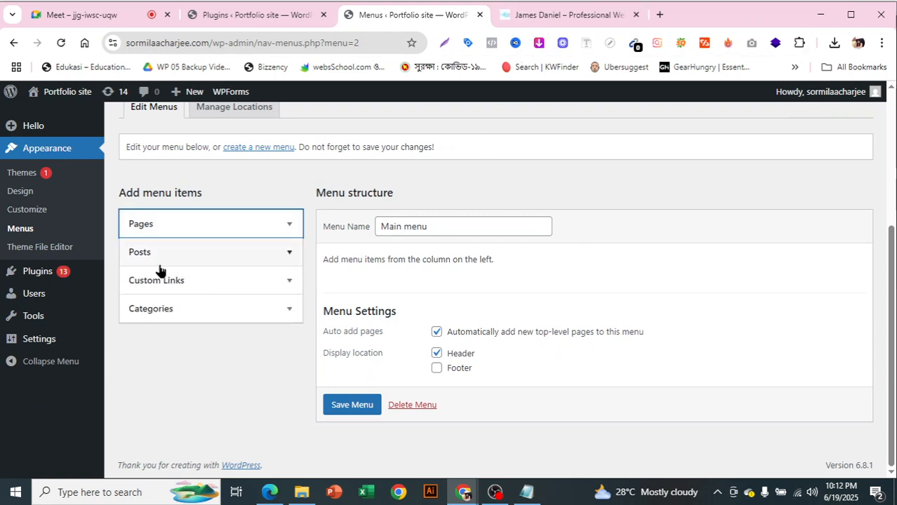
{"action": "left_click", "coordinate": [284, 282]}
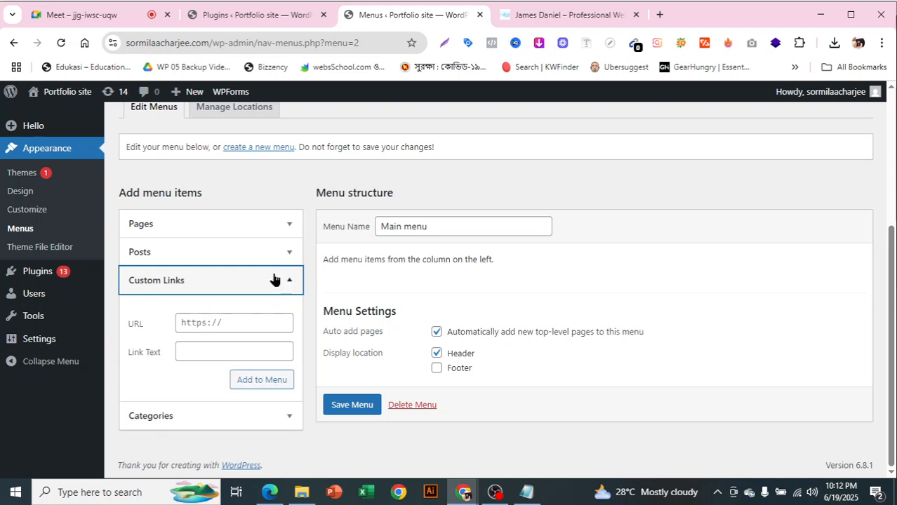
{"action": "left_click", "coordinate": [237, 323]}
{"action": "type", "text": "#home"}
{"action": "left_click", "coordinate": [233, 344]}
{"action": "type", "text": "Home"}
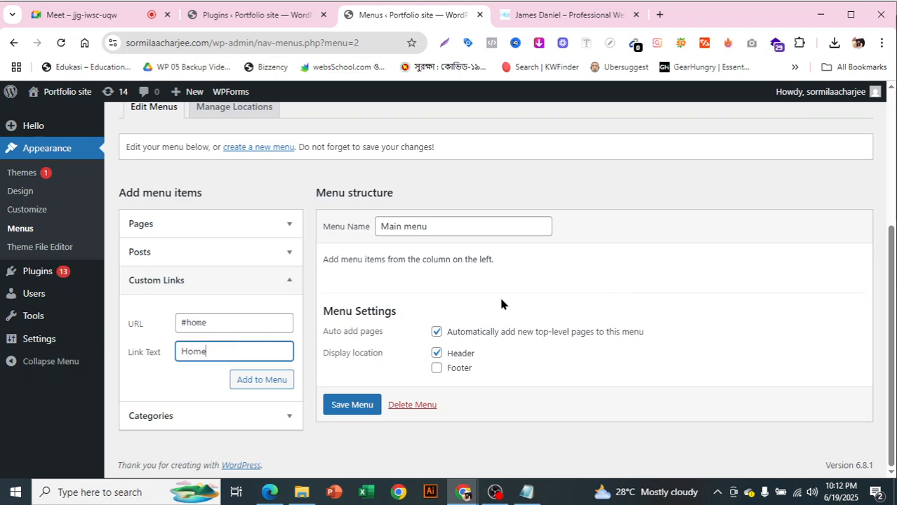
Check the #home anchor against the reference site and add the link to the menu
{"action": "left_click_drag", "start_coordinate": [206, 321], "coordinate": [176, 322]}
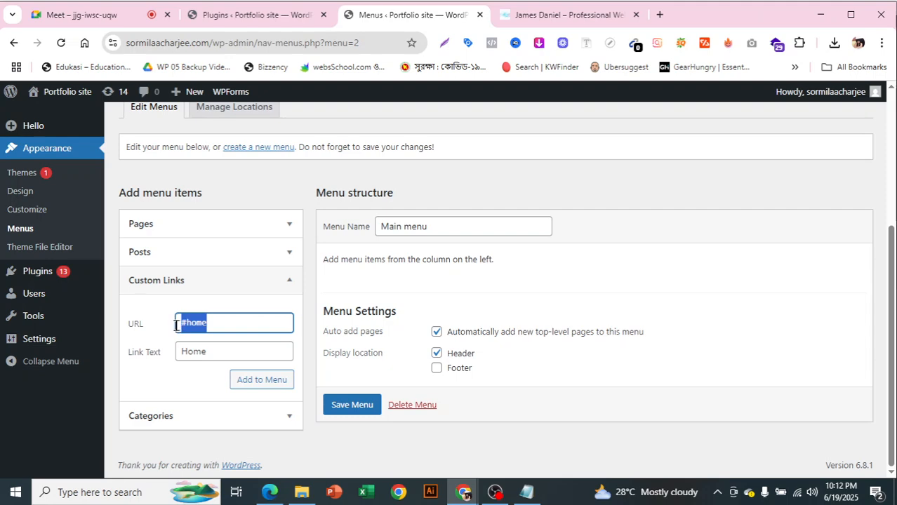
{"action": "left_click", "coordinate": [573, 12]}
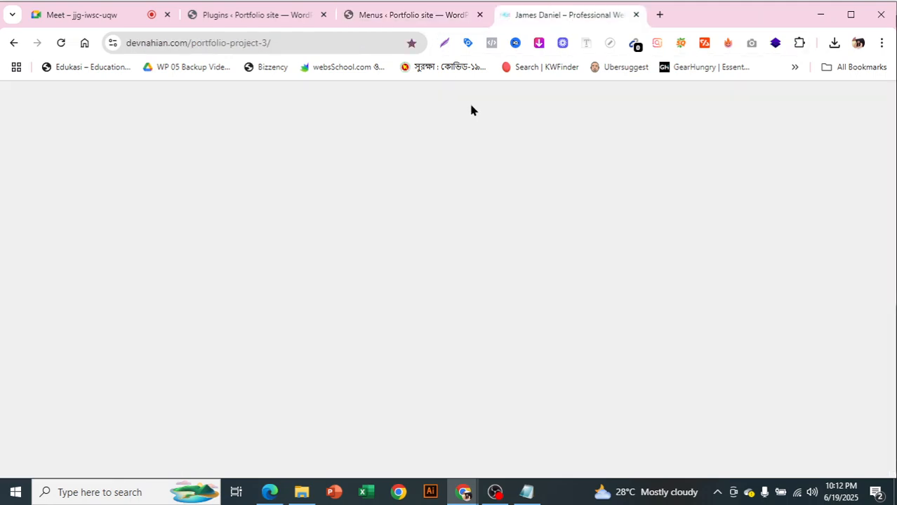
{"action": "left_click", "coordinate": [412, 15]}
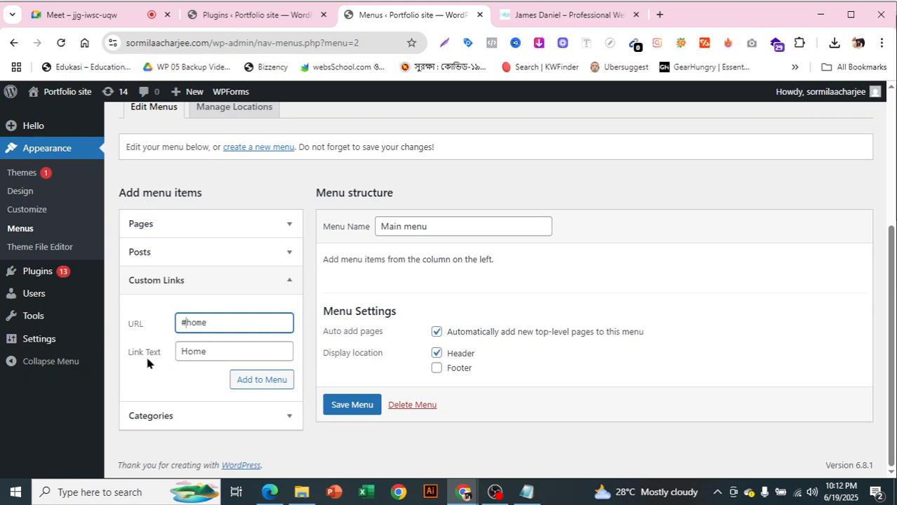
{"action": "left_click_drag", "start_coordinate": [181, 322], "coordinate": [208, 322]}
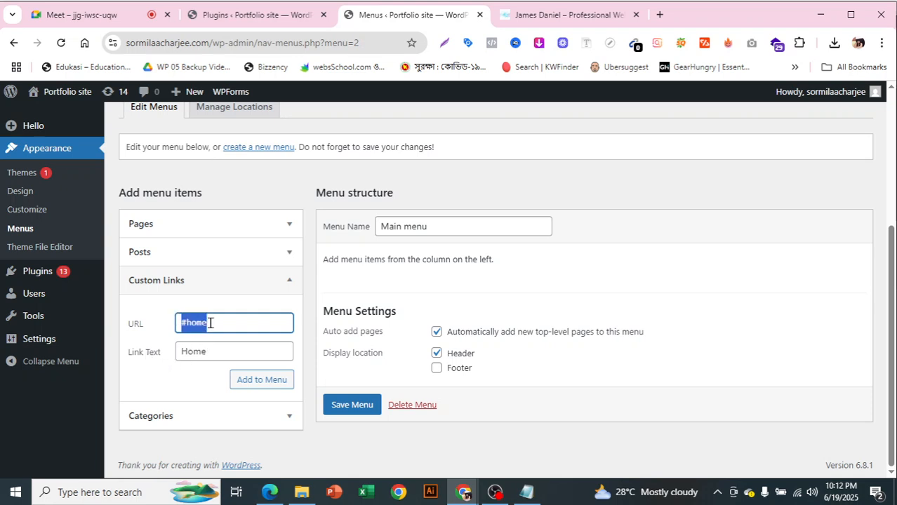
{"action": "left_click", "coordinate": [216, 318]}
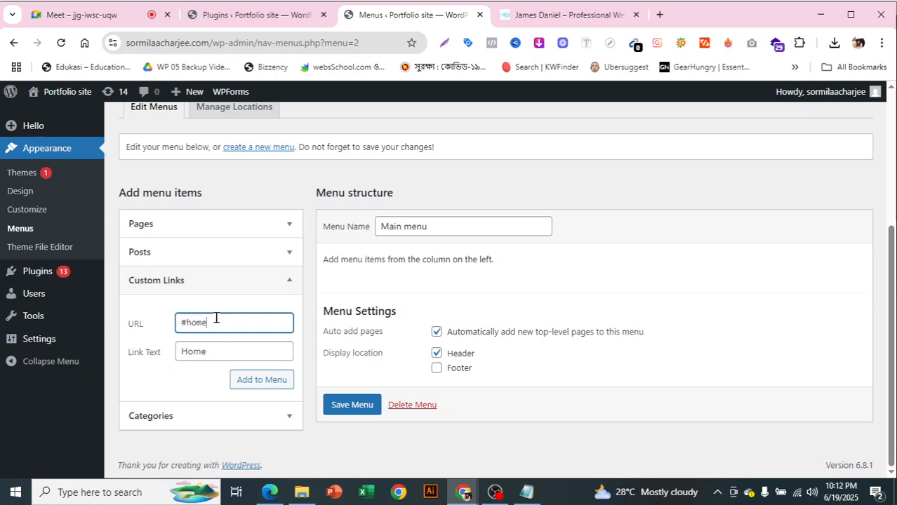
{"action": "left_click", "coordinate": [265, 383]}
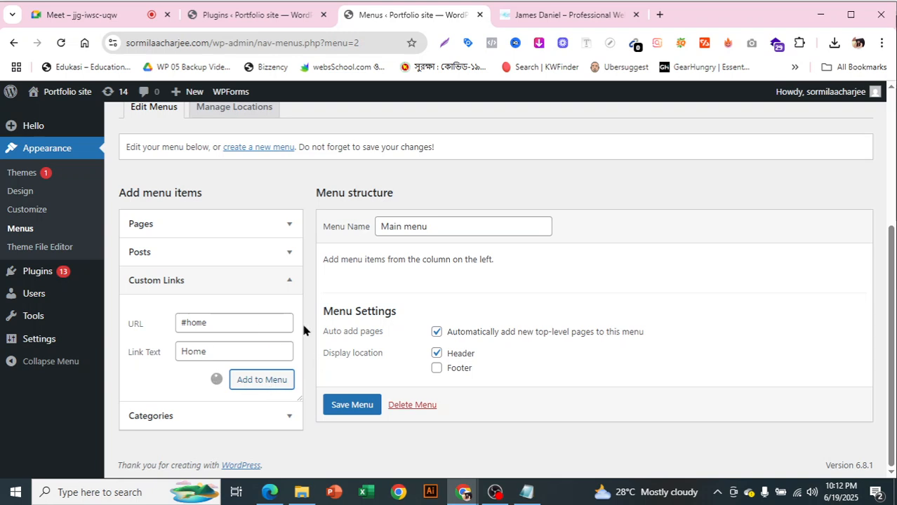
Add About and Service custom links to the Main menu
{"action": "left_click", "coordinate": [266, 323]}
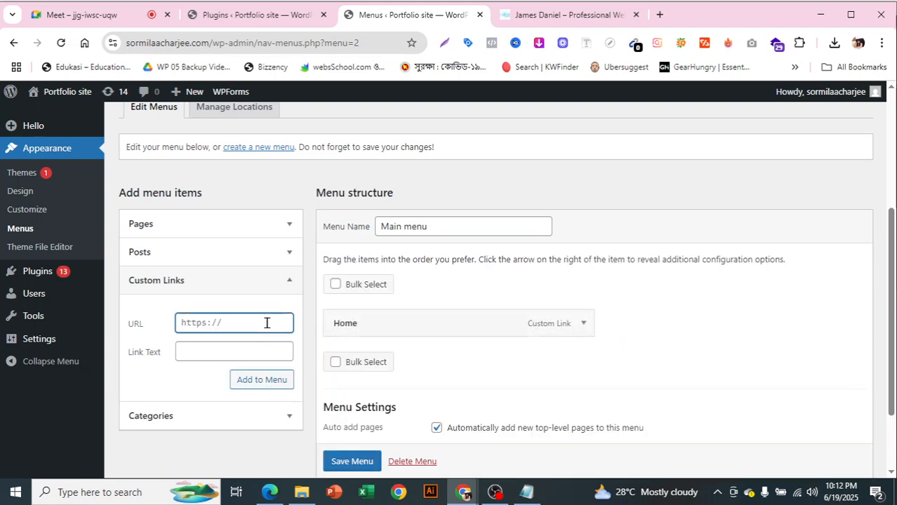
{"action": "type", "text": "#about"}
{"action": "left_click", "coordinate": [237, 347]}
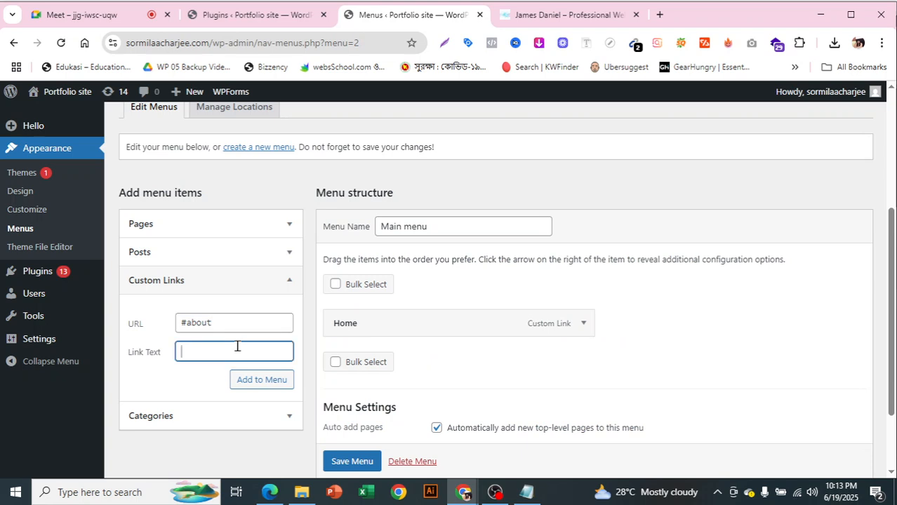
{"action": "type", "text": "About"}
{"action": "left_click", "coordinate": [259, 381]}
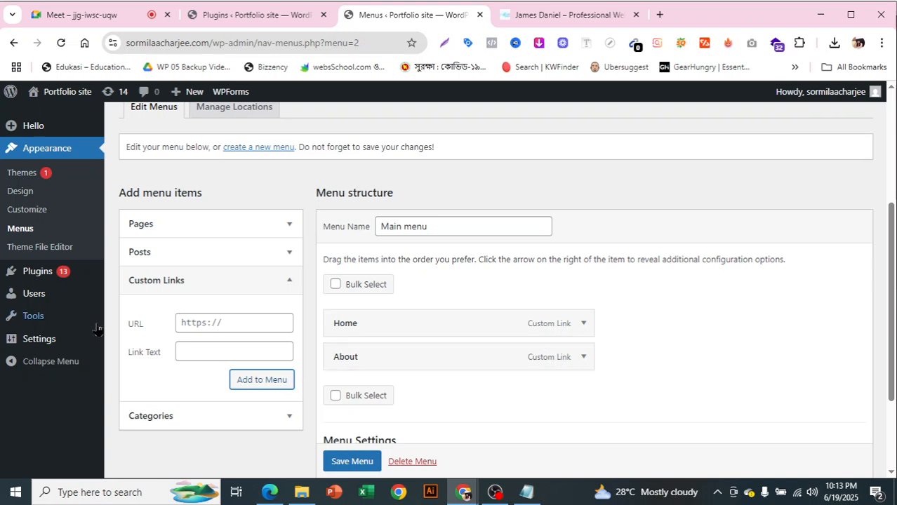
{"action": "left_click", "coordinate": [224, 325]}
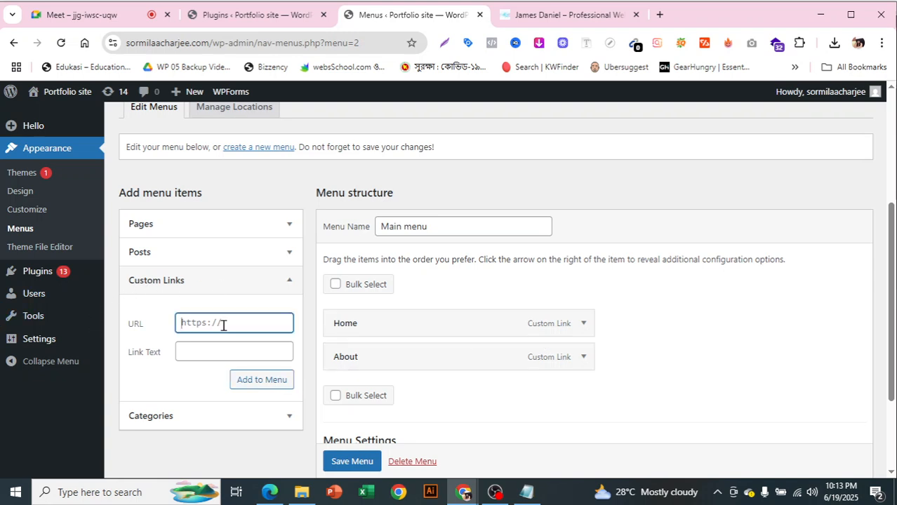
{"action": "type", "text": "#service"}
{"action": "left_click", "coordinate": [262, 348]}
{"action": "type", "text": "Ser"}
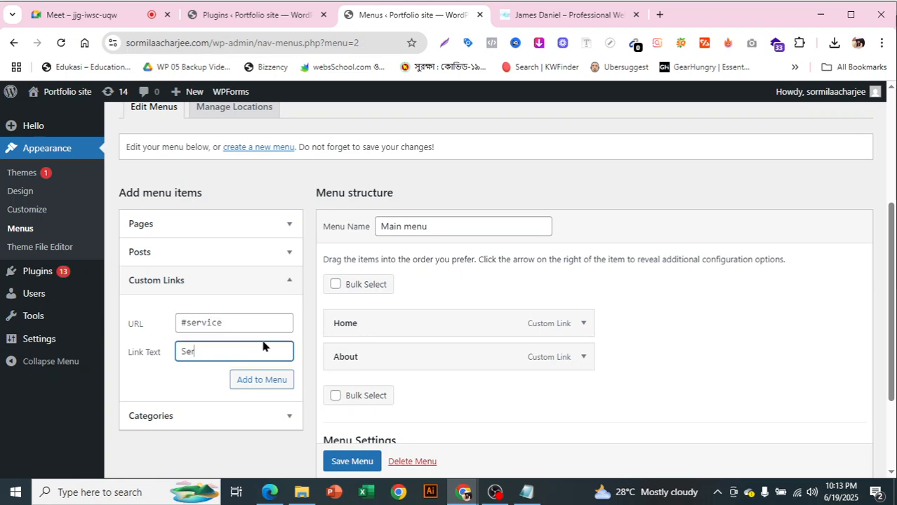
{"action": "type", "text": "vice"}
{"action": "left_click", "coordinate": [262, 380]}
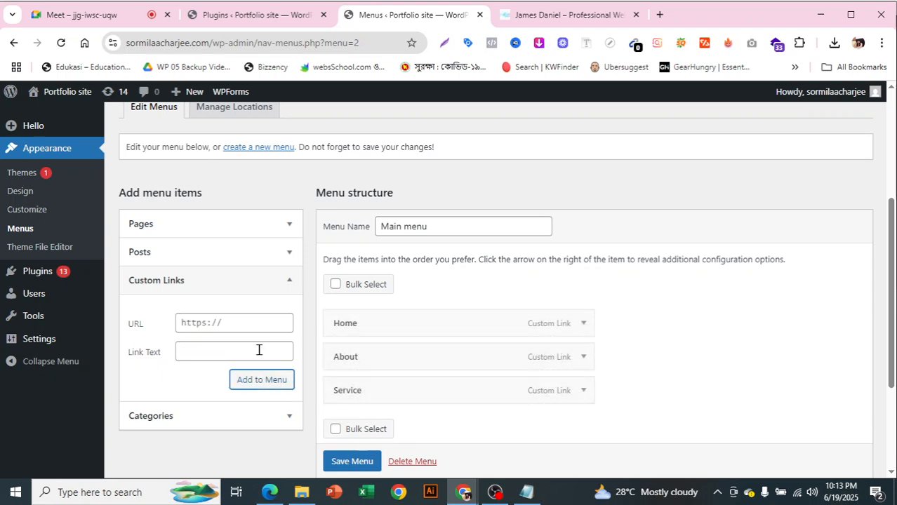
Add #price / Price and #testimonial / Testimonial custom links to the menu
{"action": "left_click", "coordinate": [227, 320]}
{"action": "type", "text": "#"}
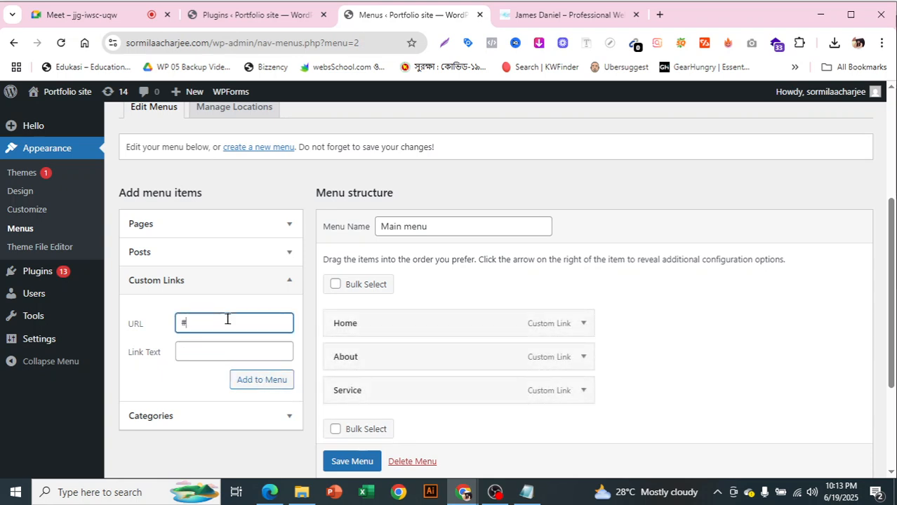
{"action": "type", "text": "price"}
{"action": "left_click", "coordinate": [242, 352]}
{"action": "type", "text": "Price"}
{"action": "left_click", "coordinate": [265, 380]}
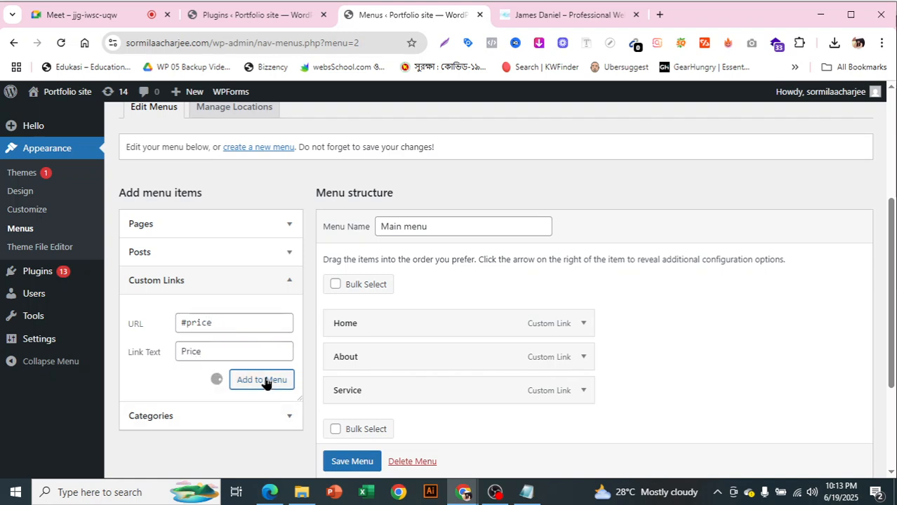
{"action": "left_click", "coordinate": [212, 326]}
{"action": "type", "text": "#testimonial"}
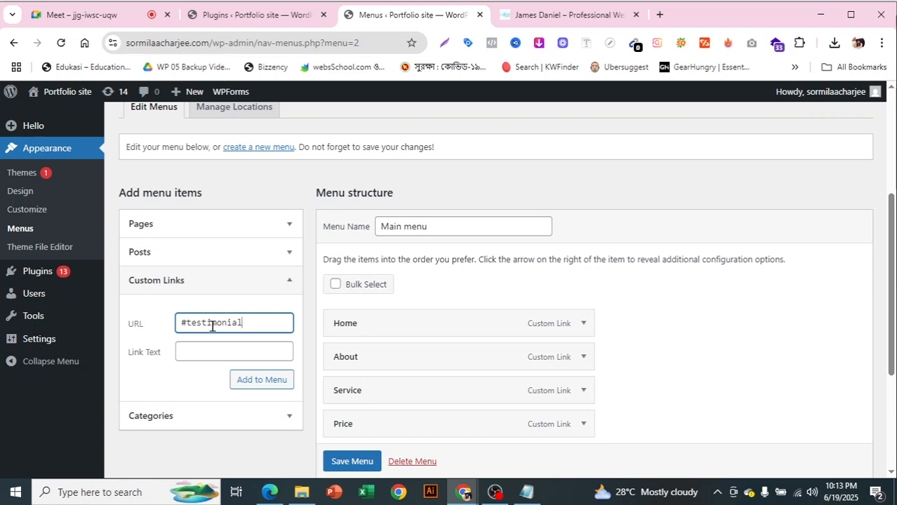
{"action": "left_click", "coordinate": [238, 348]}
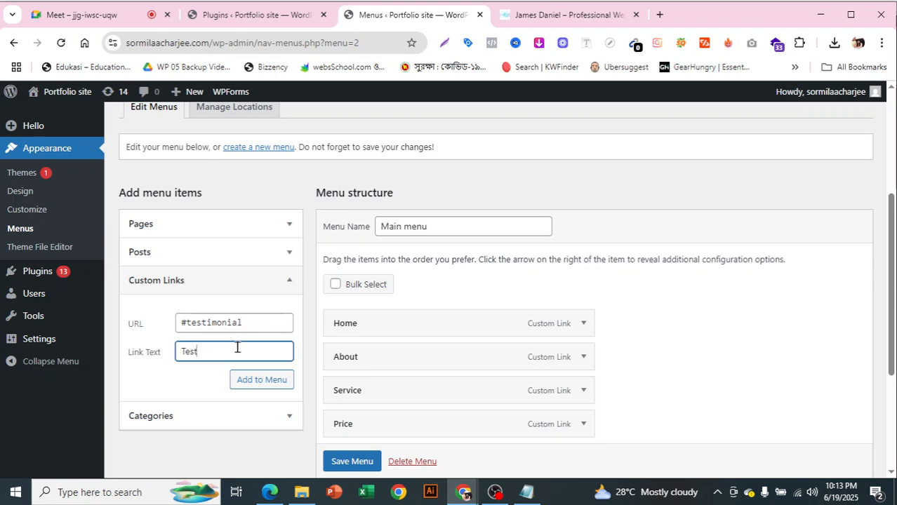
{"action": "type", "text": "Testimonial"}
{"action": "left_click", "coordinate": [278, 383]}
Check the template's navigation, then add a Project custom link to the Main menu
{"action": "left_click", "coordinate": [584, 16]}
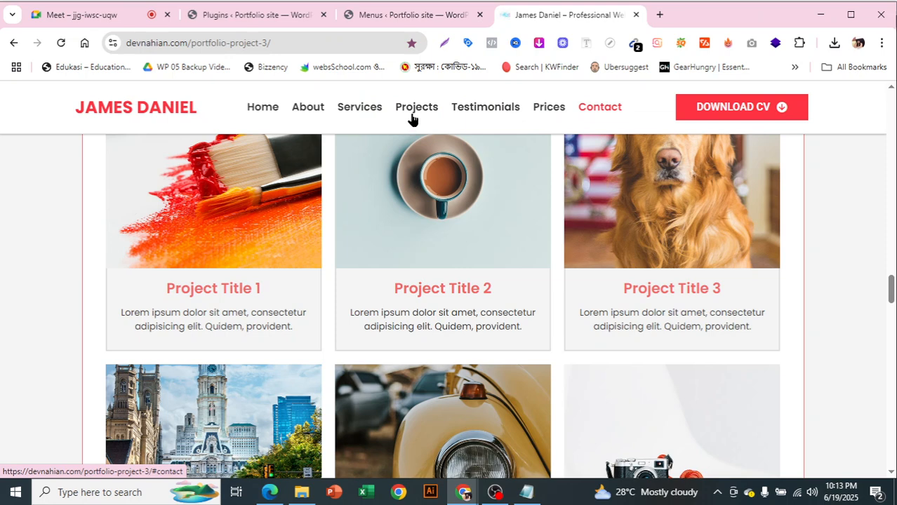
{"action": "left_click", "coordinate": [393, 12]}
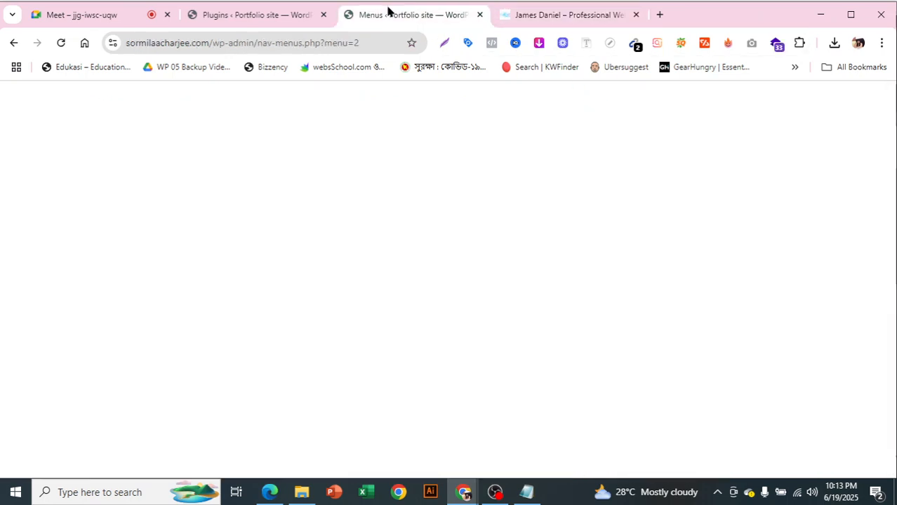
{"action": "left_click", "coordinate": [274, 321]}
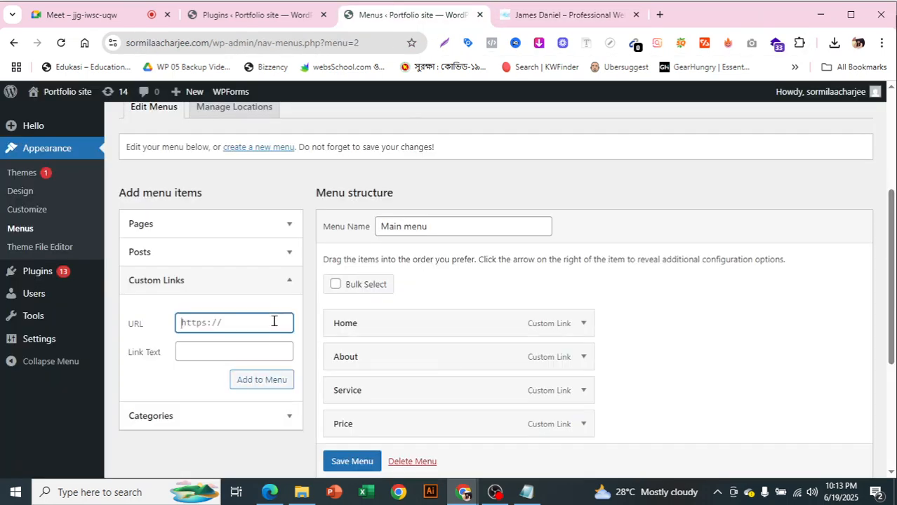
{"action": "type", "text": "#project"}
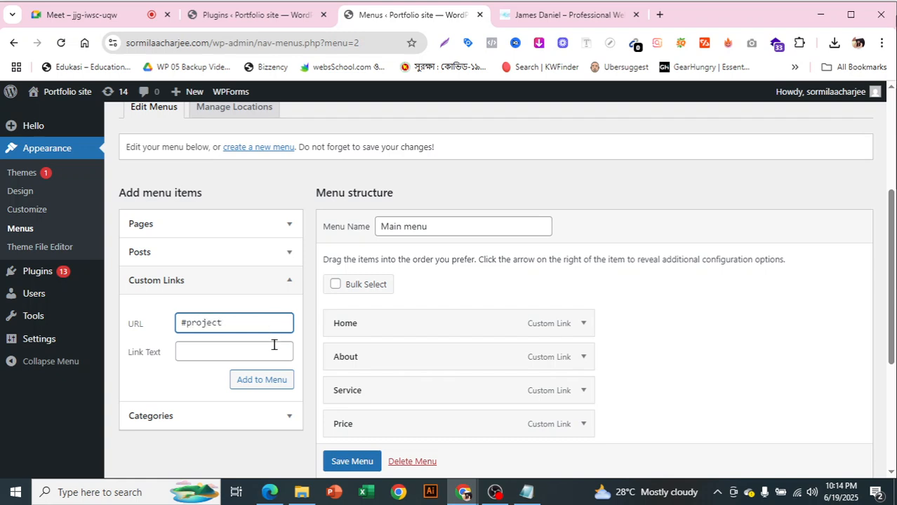
{"action": "left_click", "coordinate": [273, 353]}
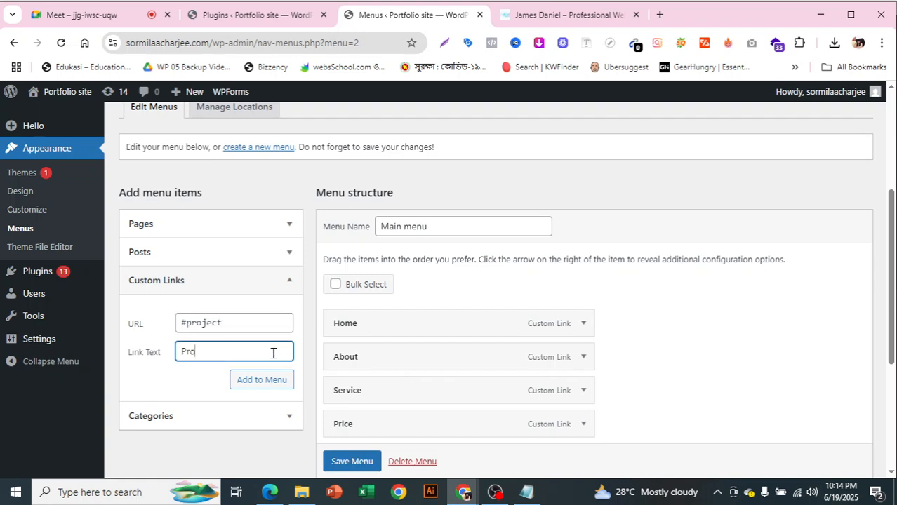
{"action": "left_click", "coordinate": [278, 382]}
Fill in a #contact custom link labelled Contact
{"action": "left_click", "coordinate": [253, 323]}
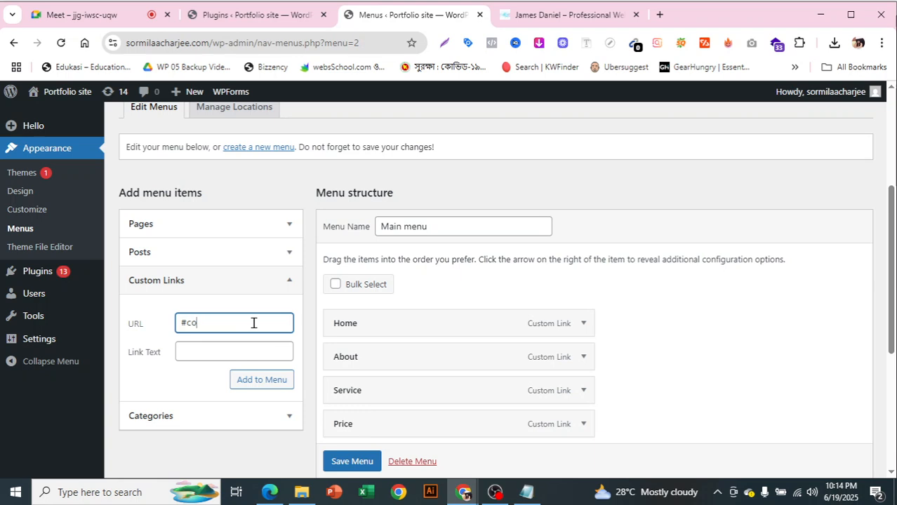
{"action": "left_click", "coordinate": [245, 358]}
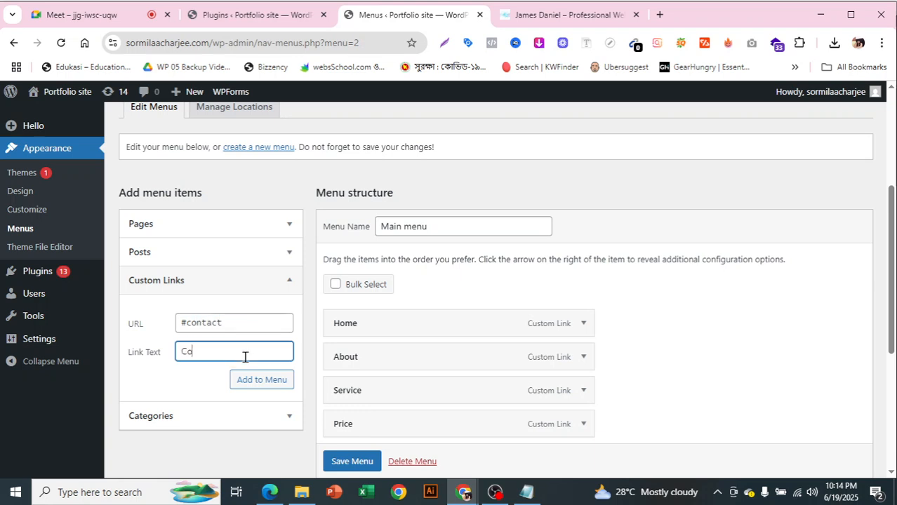
{"action": "type", "text": "Contact"}
Add the Contact link, move Project up below Service, and save the Main menu
{"action": "left_click", "coordinate": [260, 380]}
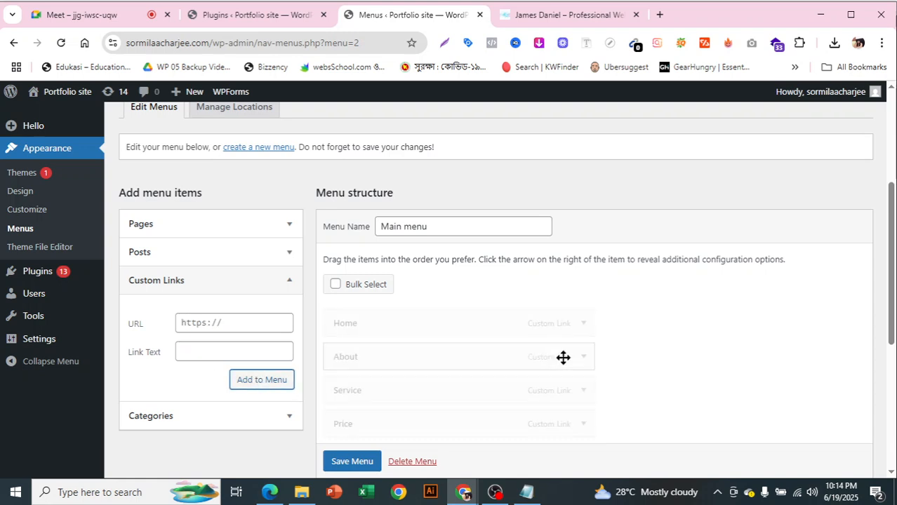
{"action": "scroll", "coordinate": [624, 355], "scroll_direction": "down", "scroll_amount": 2}
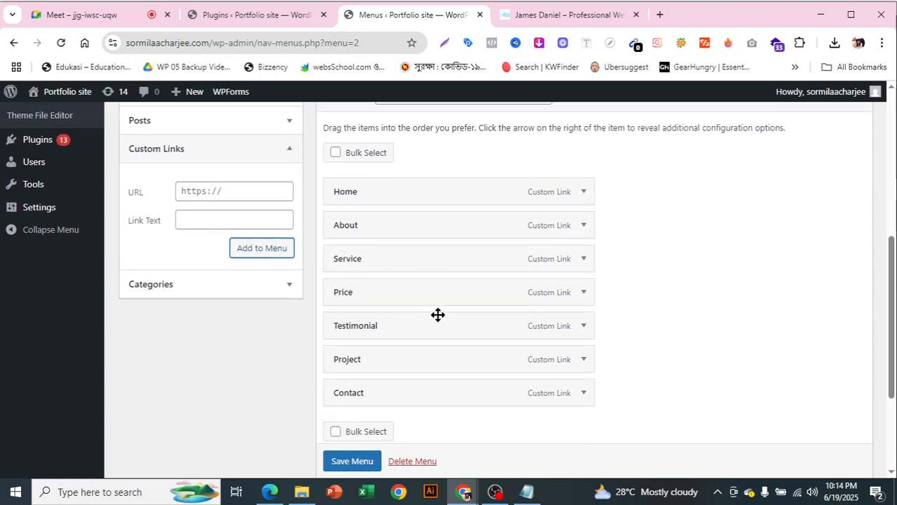
{"action": "left_click_drag", "start_coordinate": [456, 360], "coordinate": [455, 288]}
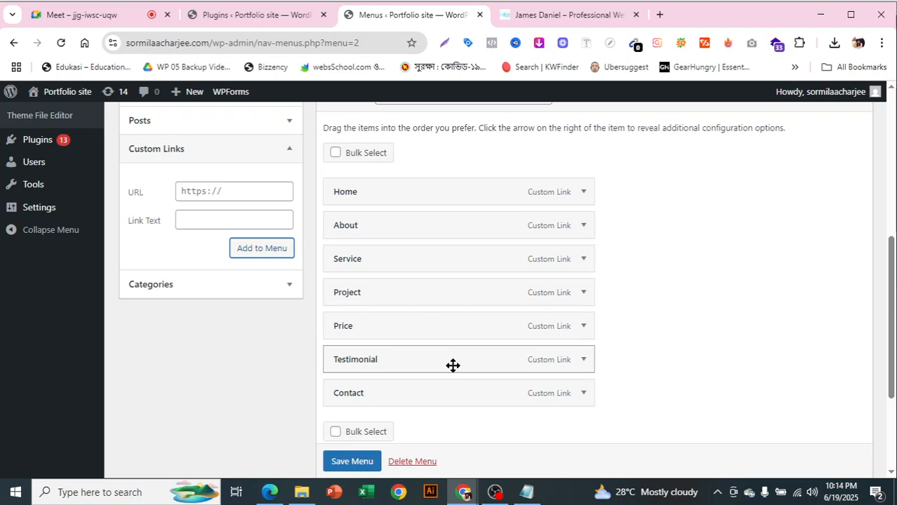
{"action": "scroll", "coordinate": [621, 368], "scroll_direction": "down", "scroll_amount": 2}
{"action": "scroll", "coordinate": [620, 367], "scroll_direction": "up", "scroll_amount": 2}
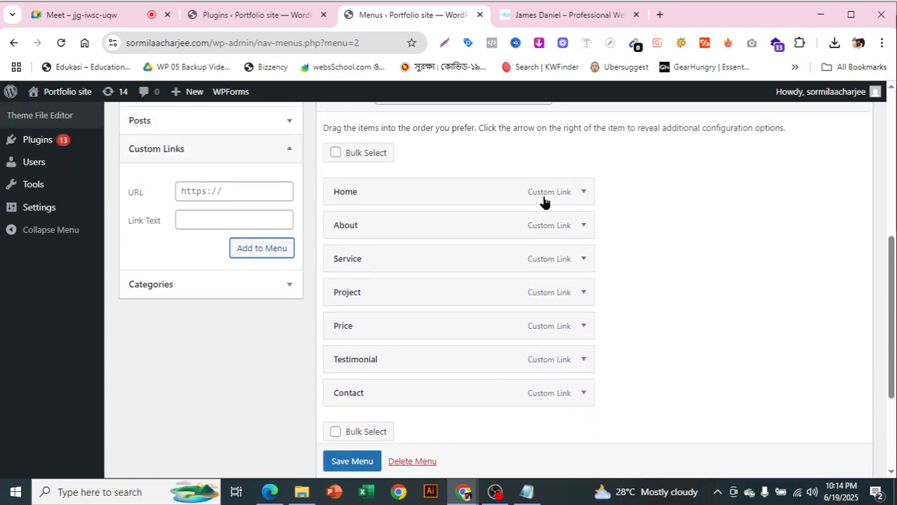
{"action": "scroll", "coordinate": [565, 245], "scroll_direction": "down", "scroll_amount": 3}
{"action": "left_click", "coordinate": [369, 411]}
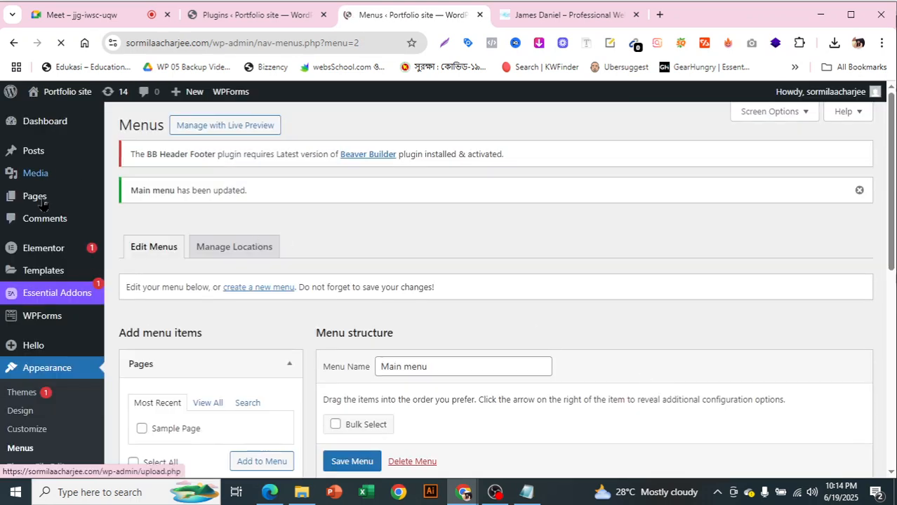
Open the All Pages list in a new browser tab and switch to it
{"action": "mouse_move", "coordinate": [44, 204]}
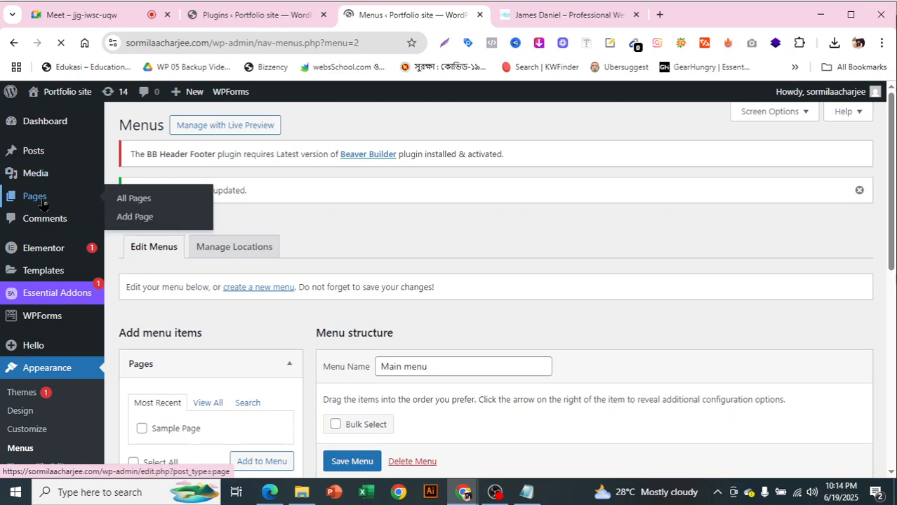
{"action": "right_click", "coordinate": [124, 201]}
{"action": "left_click", "coordinate": [194, 218]}
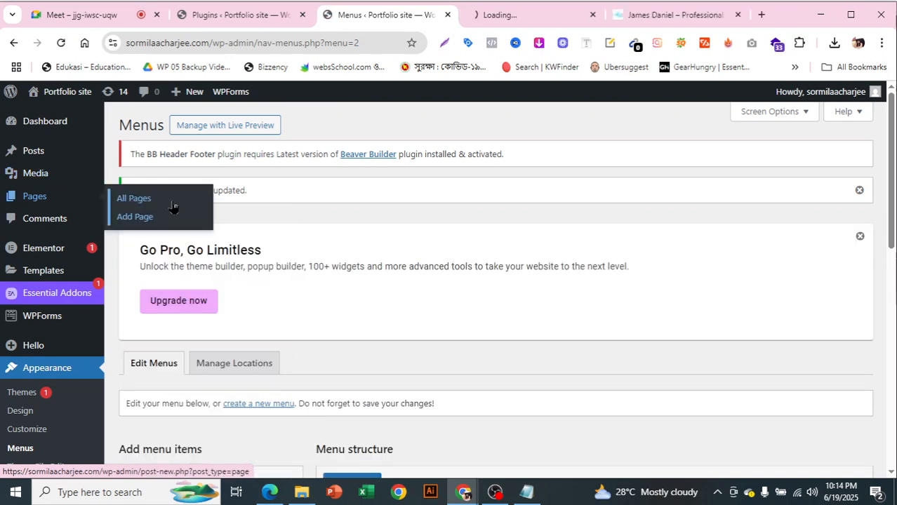
{"action": "left_click", "coordinate": [499, 15]}
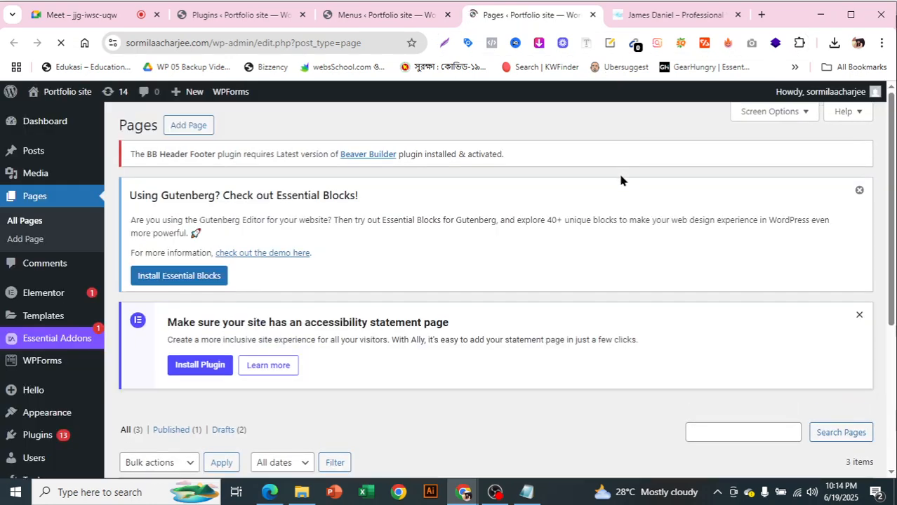
Start a new blank page from the Pages list
{"action": "scroll", "coordinate": [619, 180], "scroll_direction": "down", "scroll_amount": 4}
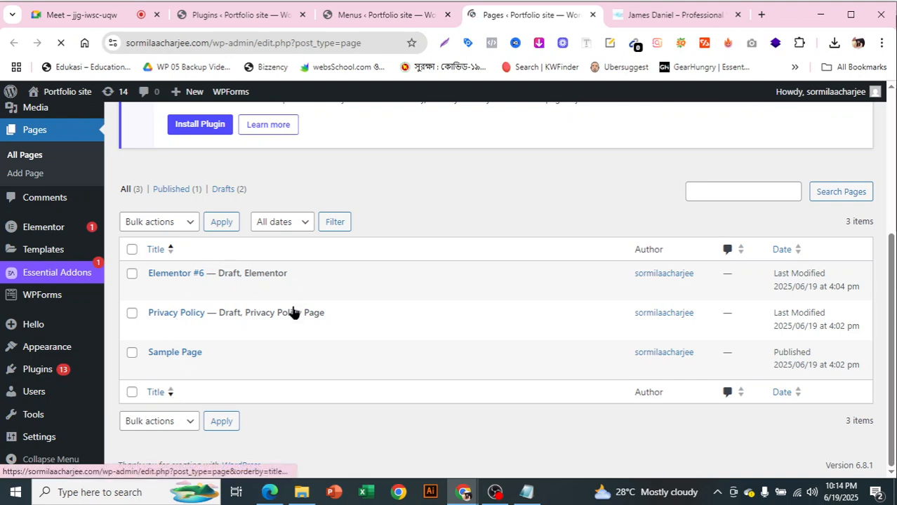
{"action": "scroll", "coordinate": [420, 342], "scroll_direction": "up", "scroll_amount": 3}
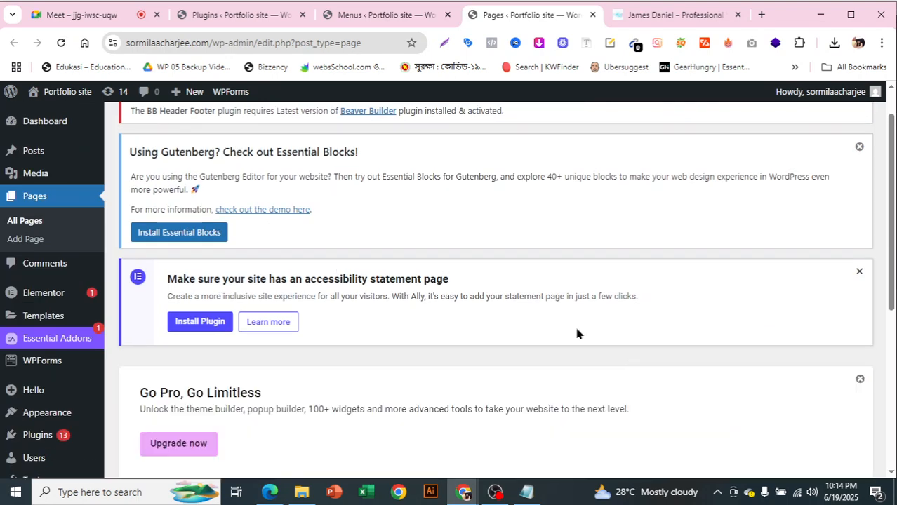
{"action": "scroll", "coordinate": [601, 335], "scroll_direction": "down", "scroll_amount": 4}
{"action": "scroll", "coordinate": [681, 268], "scroll_direction": "up", "scroll_amount": 5}
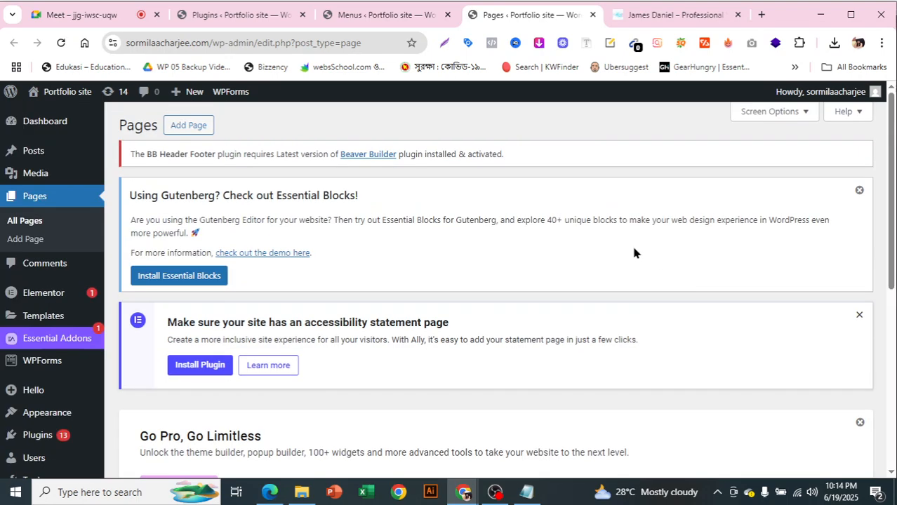
{"action": "left_click", "coordinate": [200, 127]}
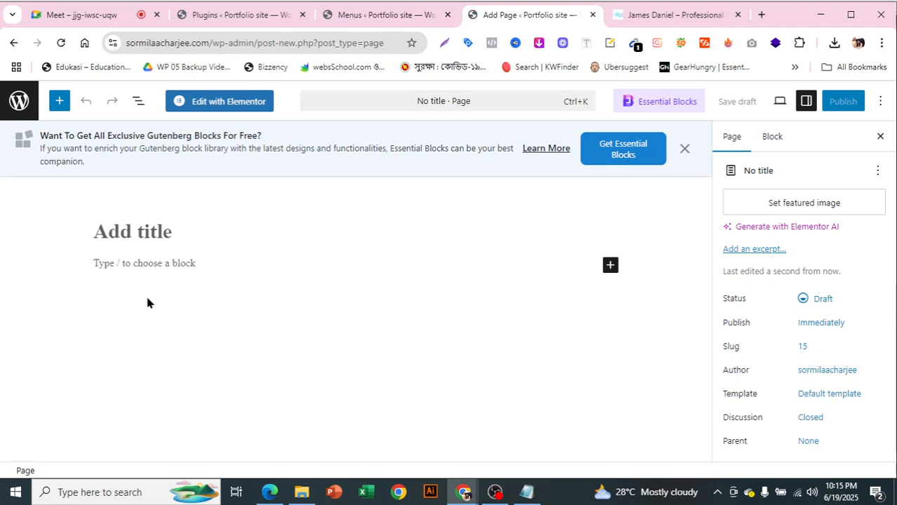
Title the new page 'Home' and delete the stray 'Home' paragraph from the body
{"action": "left_click", "coordinate": [149, 235]}
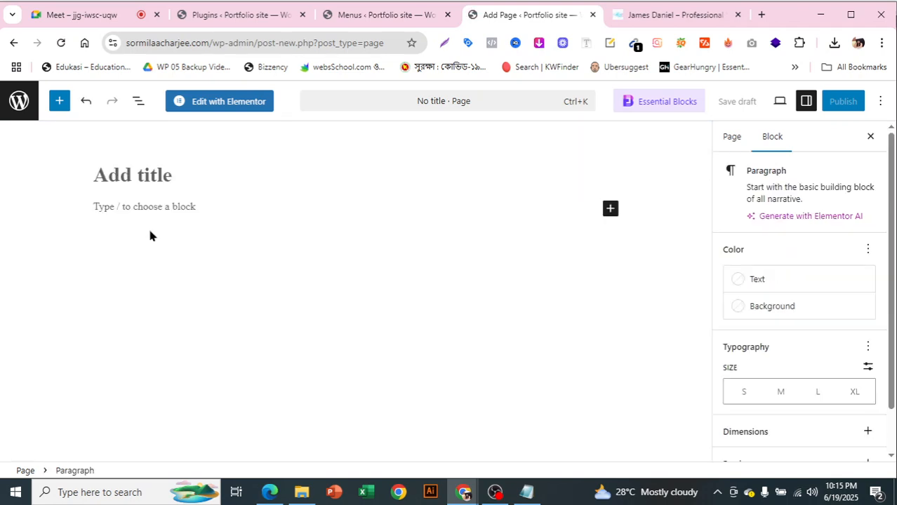
{"action": "type", "text": "Home"}
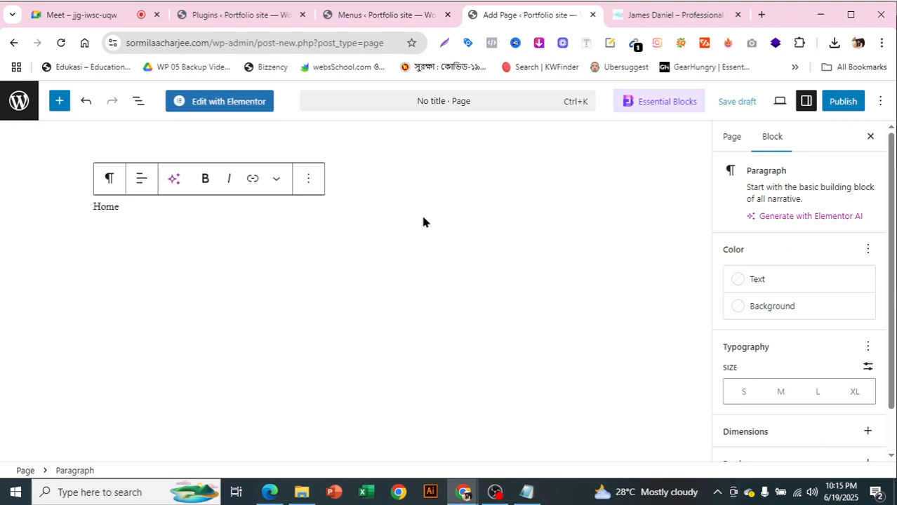
{"action": "key", "text": "Return"}
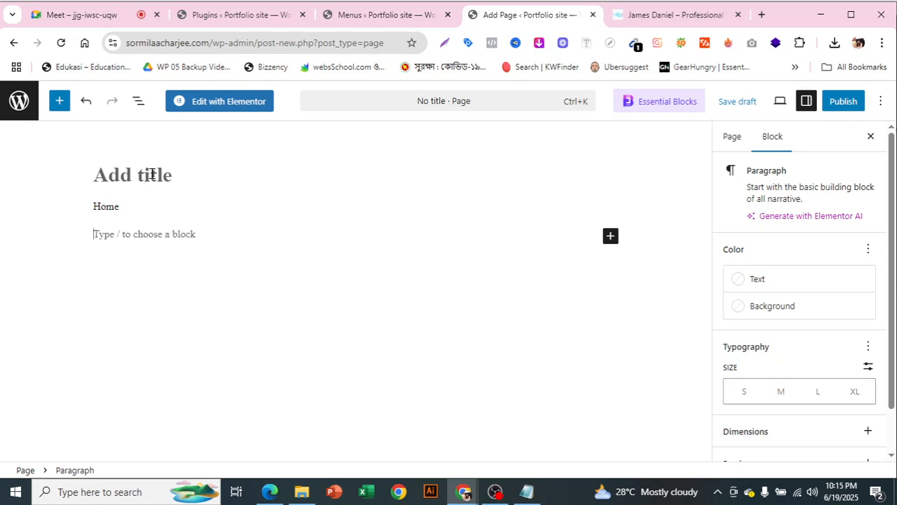
{"action": "left_click", "coordinate": [152, 174]}
{"action": "type", "text": "Home"}
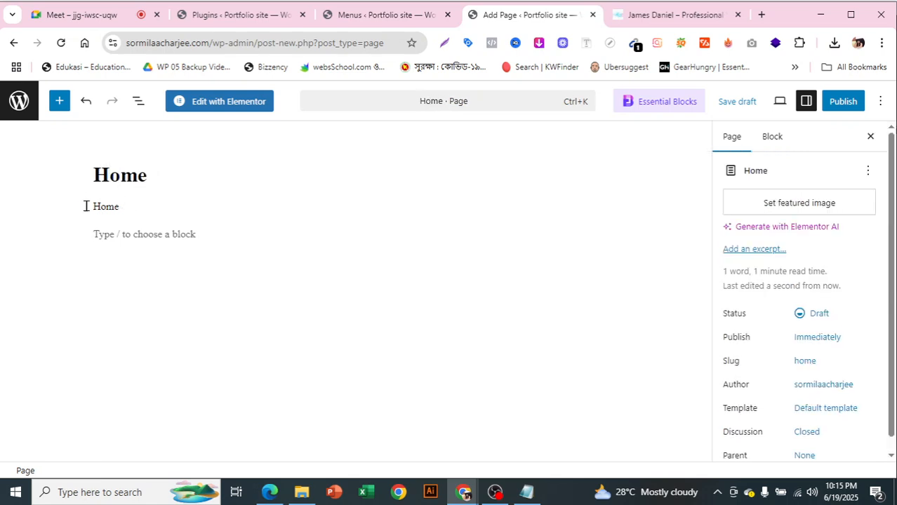
{"action": "double_click", "coordinate": [130, 204]}
{"action": "left_click", "coordinate": [129, 205]}
{"action": "key", "text": "BackSpace"}
{"action": "key", "text": "BackSpace"}
{"action": "key", "text": "BackSpace"}
{"action": "key", "text": "BackSpace"}
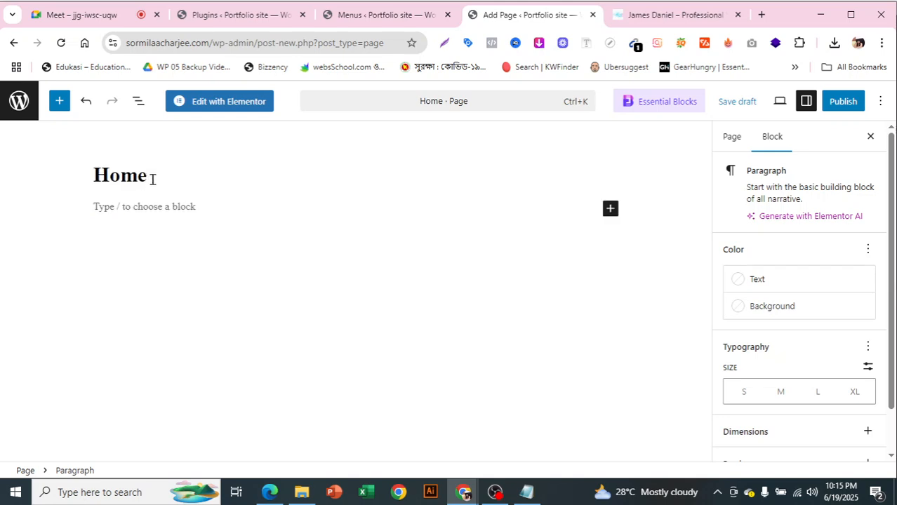
Publish the Home page and open it in Elementor
{"action": "left_click", "coordinate": [152, 179]}
{"action": "left_click", "coordinate": [845, 102]}
{"action": "left_click", "coordinate": [848, 103]}
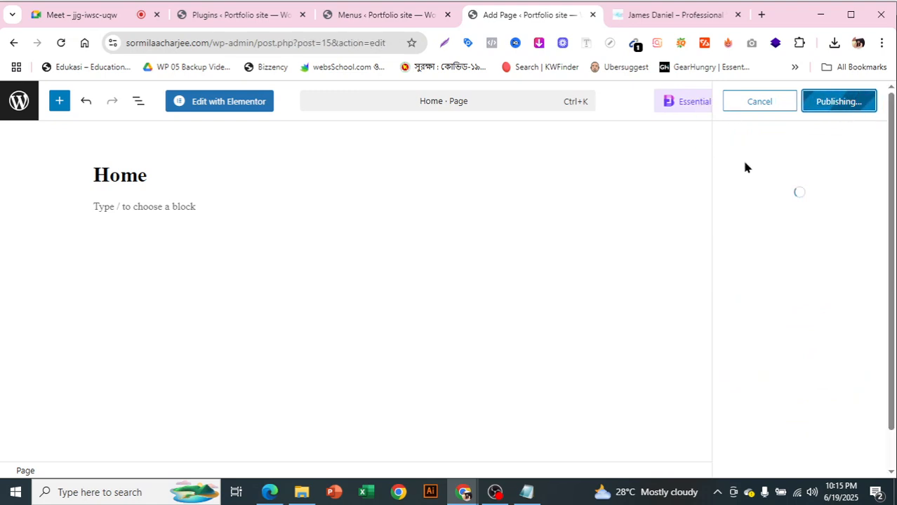
{"action": "left_click", "coordinate": [217, 109]}
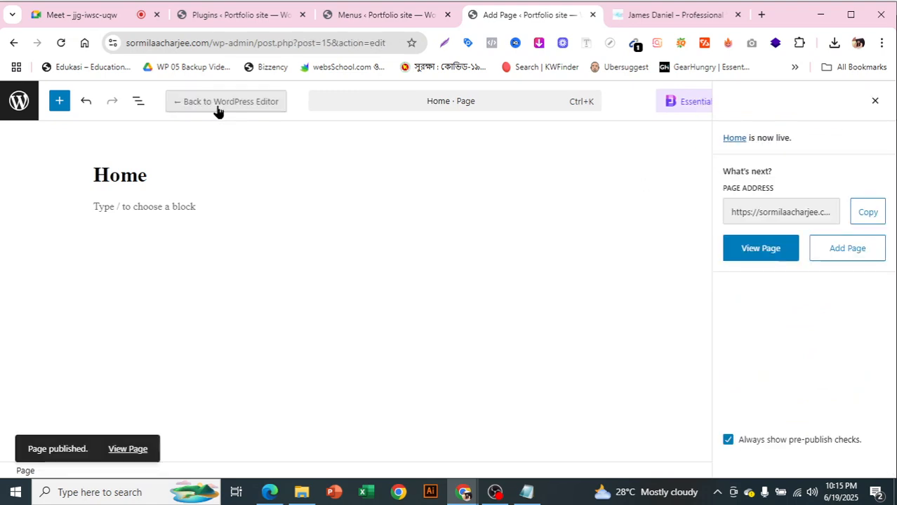
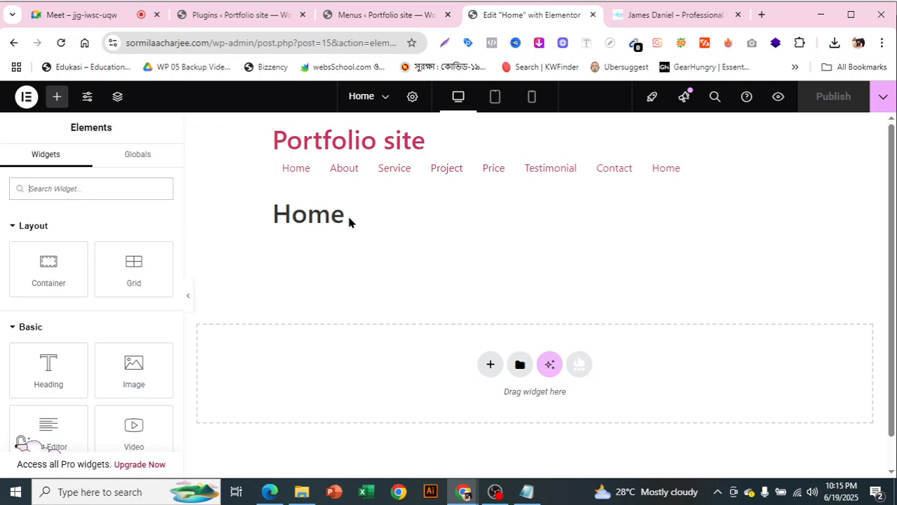
Set the Home page layout to Elementor Canvas in Page Settings
{"action": "left_click", "coordinate": [413, 97]}
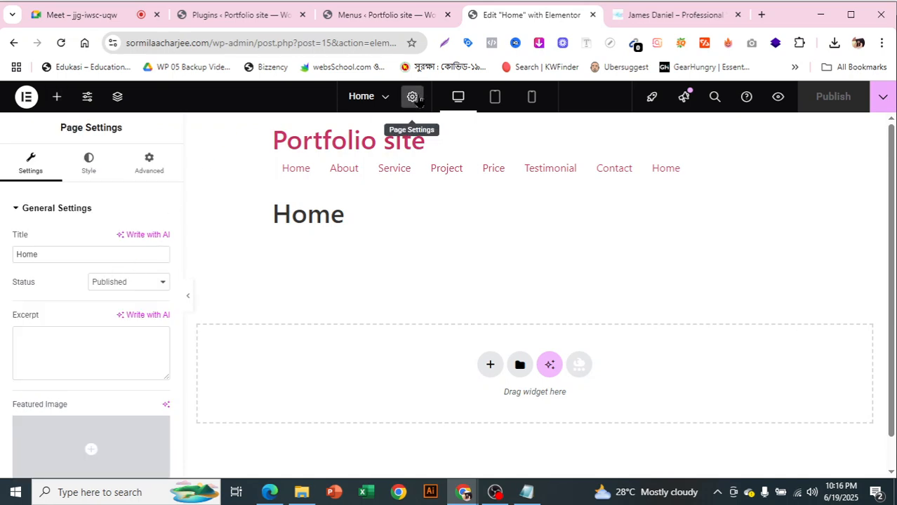
{"action": "scroll", "coordinate": [97, 323], "scroll_direction": "down", "scroll_amount": 5}
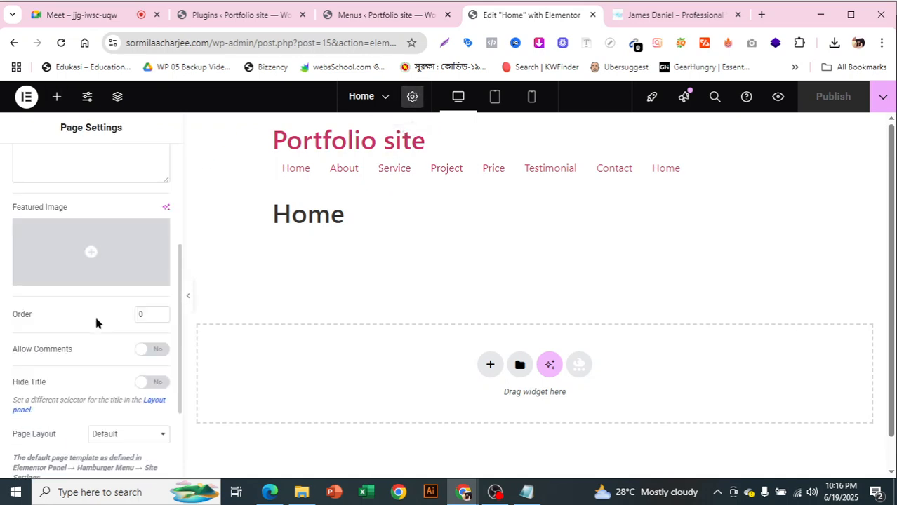
{"action": "left_click", "coordinate": [121, 309]}
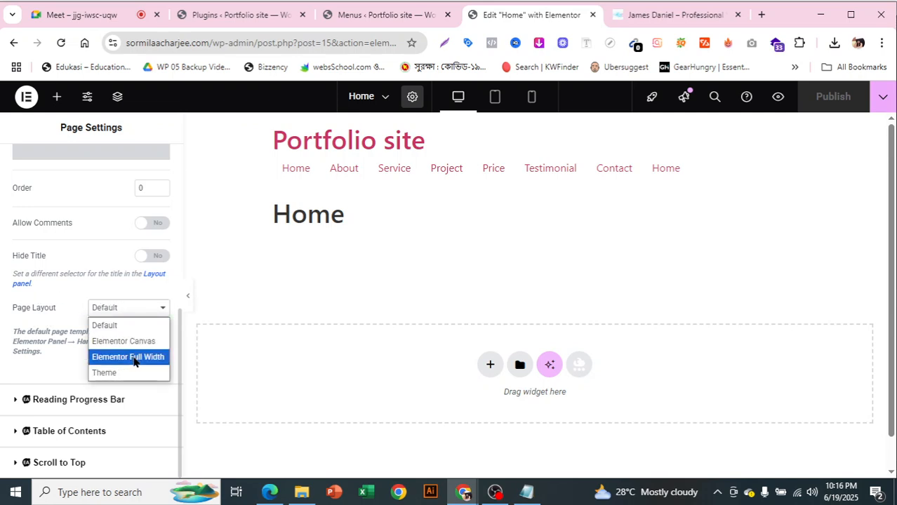
{"action": "left_click", "coordinate": [134, 344]}
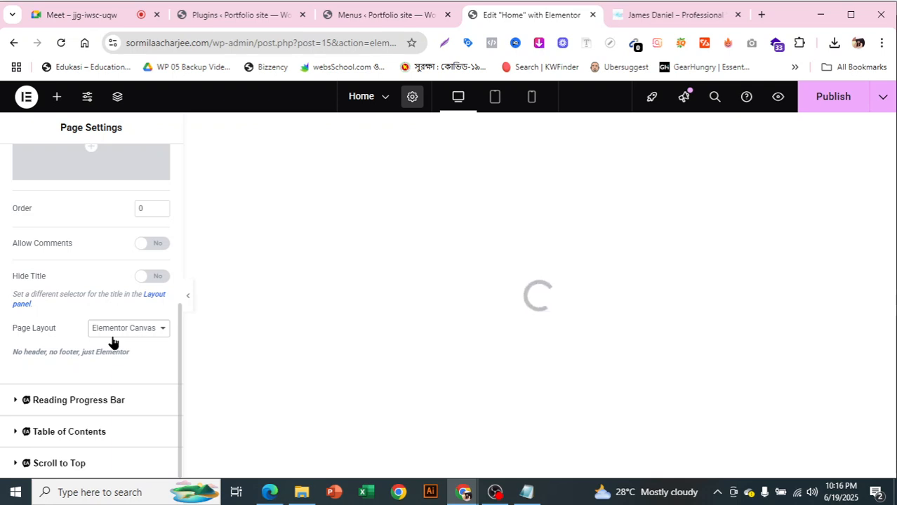
Start a flexbox container and check the JAMES DANIEL logo text on the reference site
{"action": "left_click", "coordinate": [495, 239]}
{"action": "left_click", "coordinate": [493, 279]}
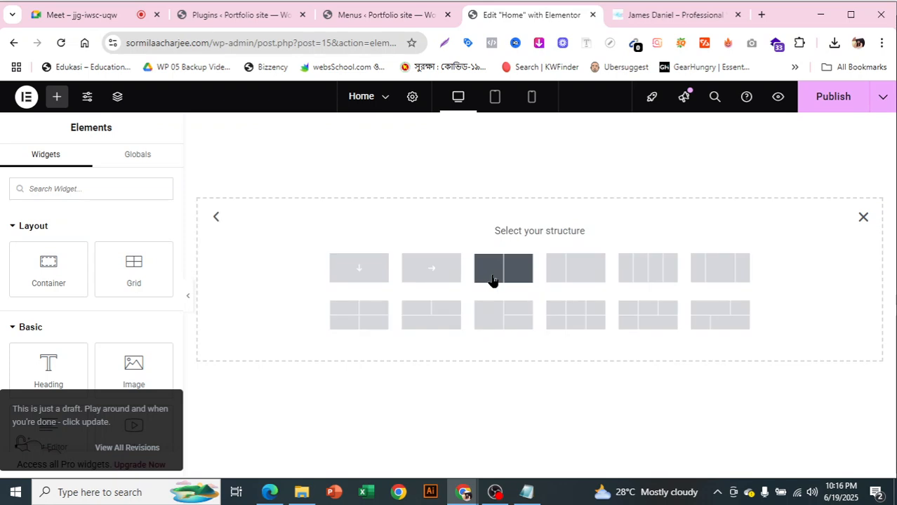
{"action": "left_click", "coordinate": [652, 19]}
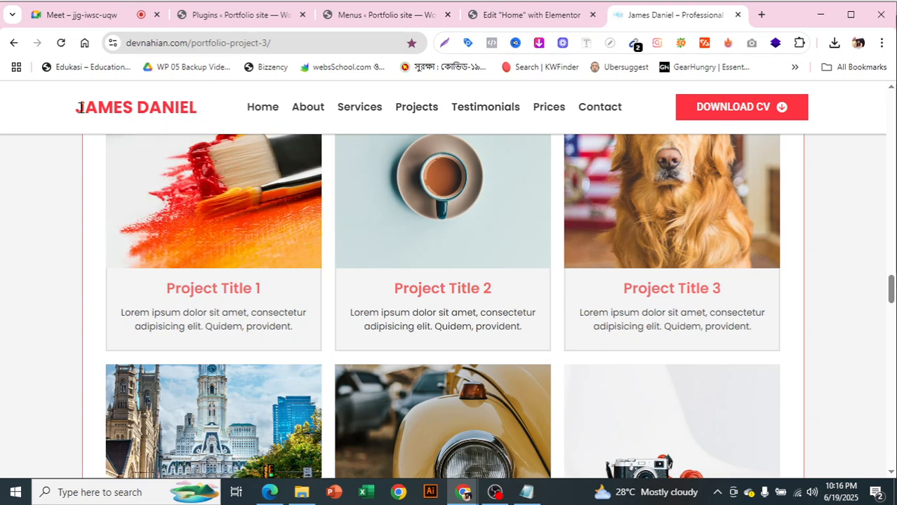
{"action": "left_click_drag", "start_coordinate": [83, 107], "coordinate": [201, 109]}
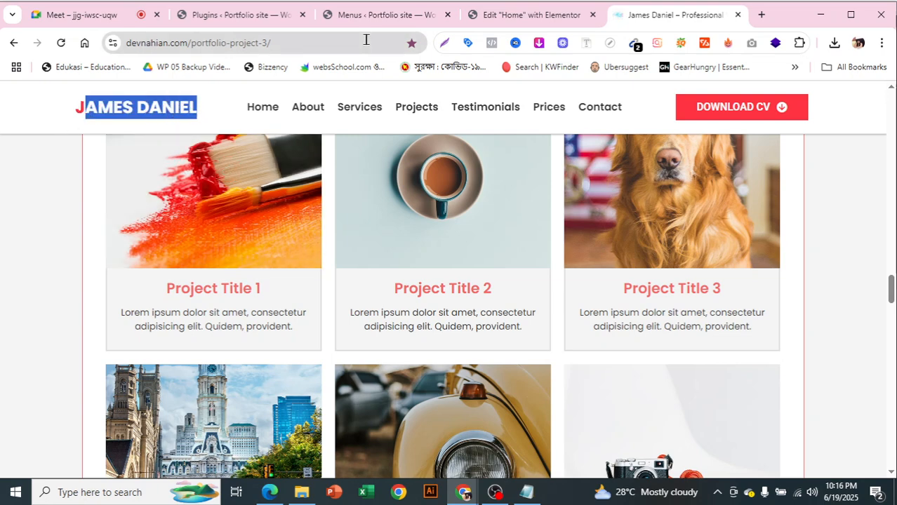
{"action": "left_click", "coordinate": [514, 19]}
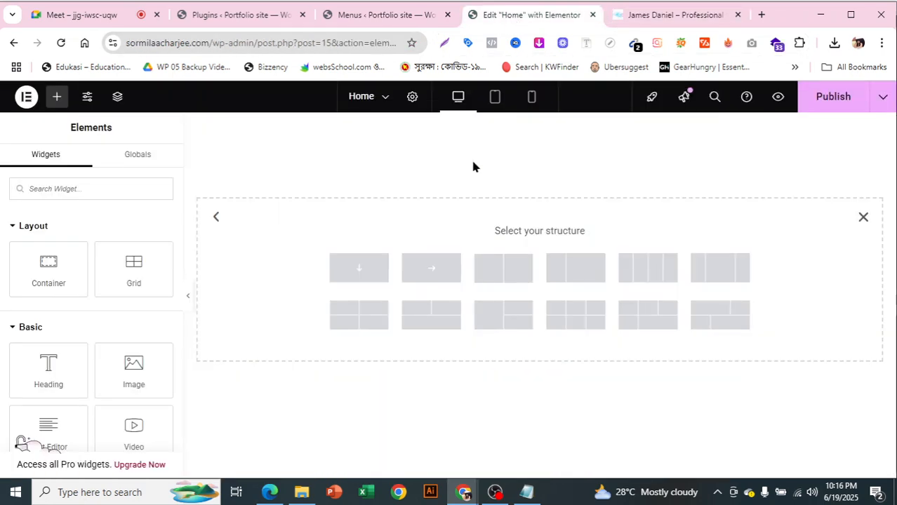
Choose the two-column container structure and bring up the widget list
{"action": "left_click", "coordinate": [486, 266]}
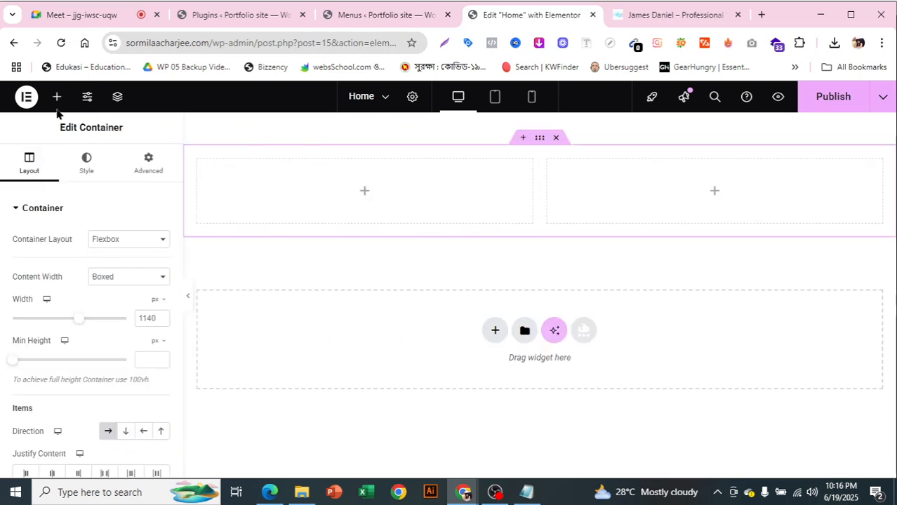
{"action": "left_click", "coordinate": [672, 14]}
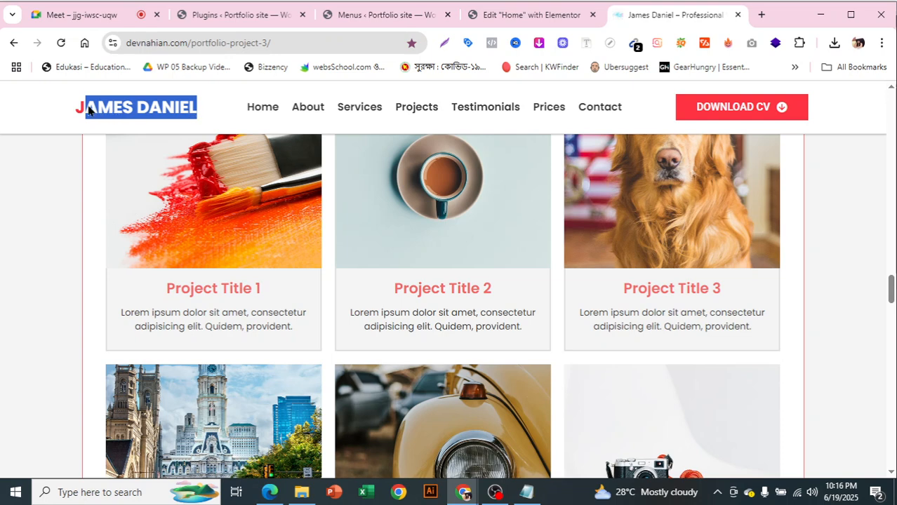
{"action": "left_click", "coordinate": [503, 18]}
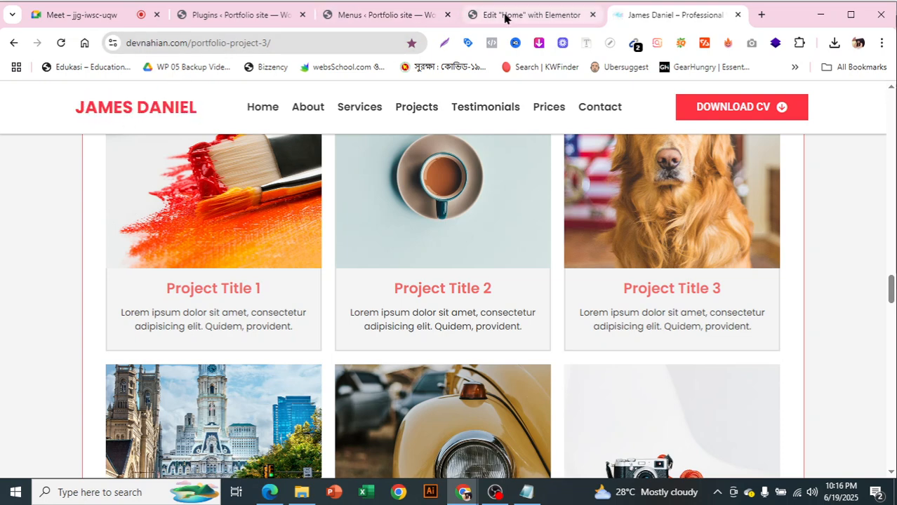
{"action": "left_click", "coordinate": [505, 17]}
{"action": "left_click", "coordinate": [57, 98]}
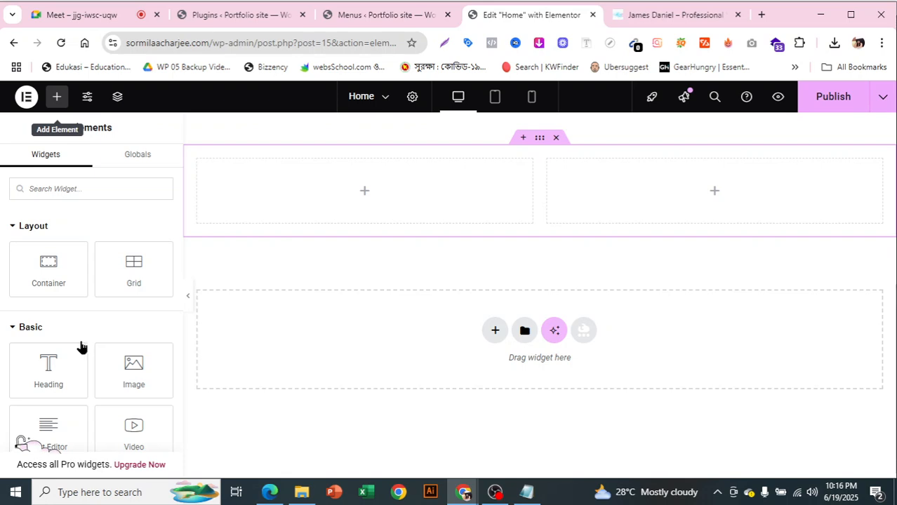
Place a Heading widget in the left column and replace its title with the owner's full name
{"action": "scroll", "coordinate": [78, 343], "scroll_direction": "down", "scroll_amount": 1}
{"action": "scroll", "coordinate": [73, 343], "scroll_direction": "up", "scroll_amount": 1}
{"action": "left_click_drag", "start_coordinate": [58, 364], "coordinate": [339, 196]}
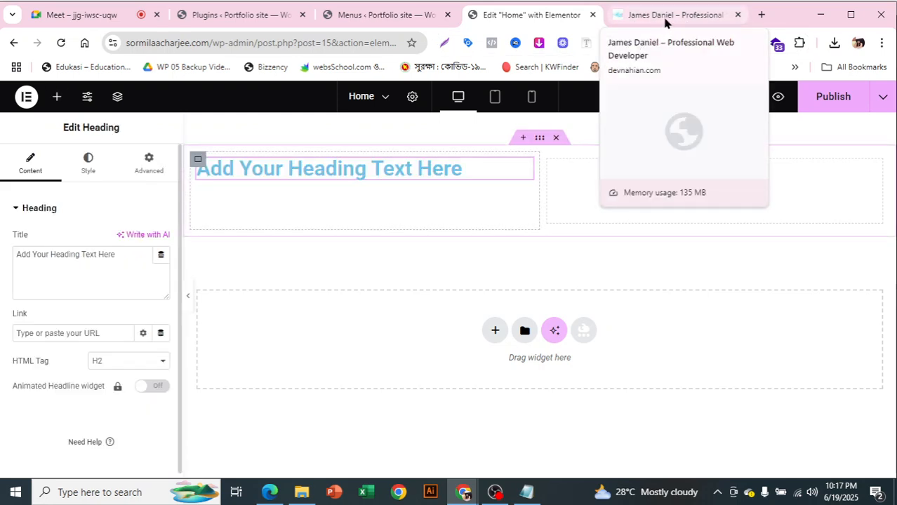
{"action": "left_click_drag", "start_coordinate": [133, 254], "coordinate": [3, 271]}
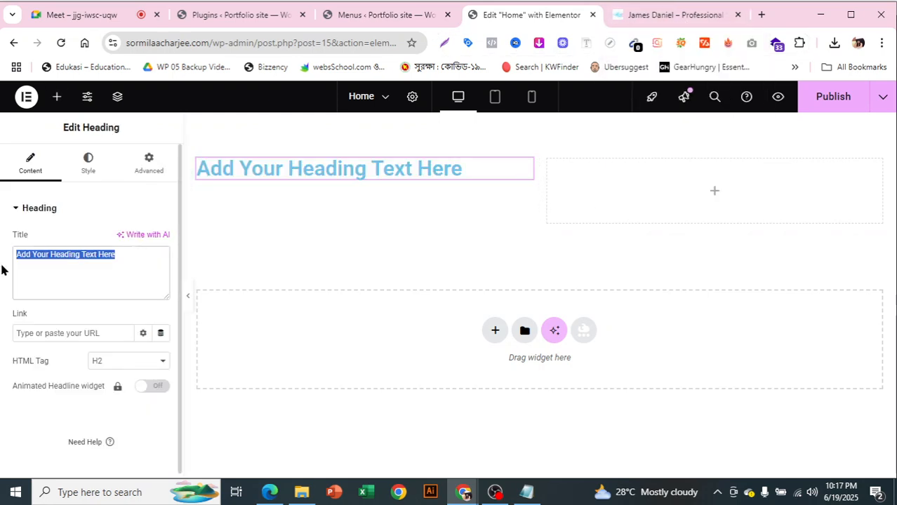
{"action": "key", "text": "BackSpace"}
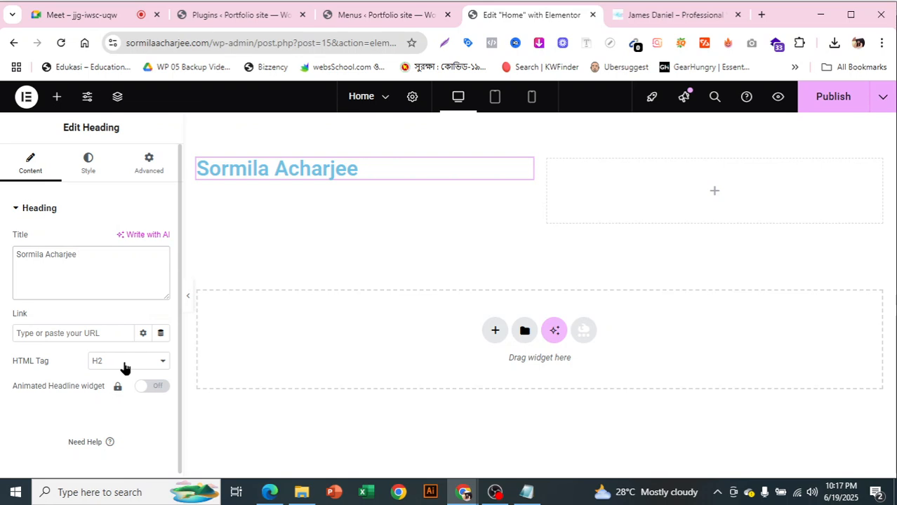
{"action": "left_click", "coordinate": [677, 15]}
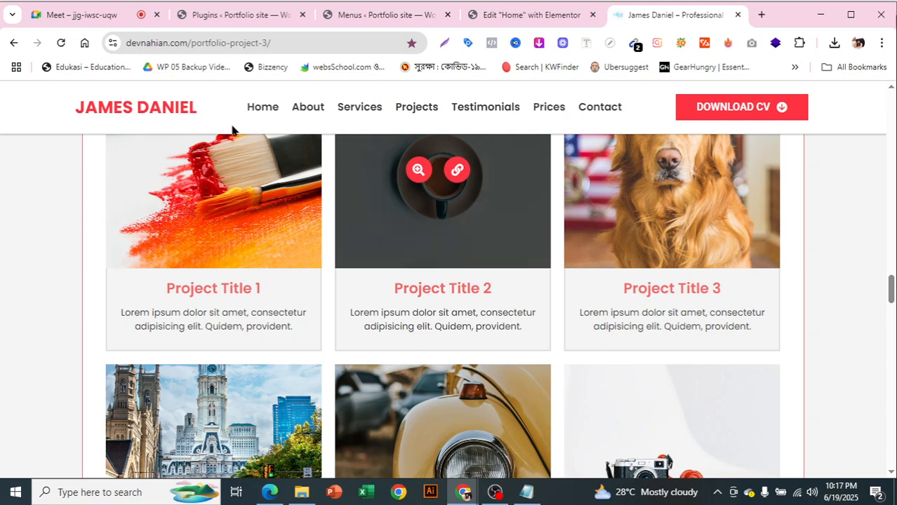
{"action": "right_click", "coordinate": [159, 107]}
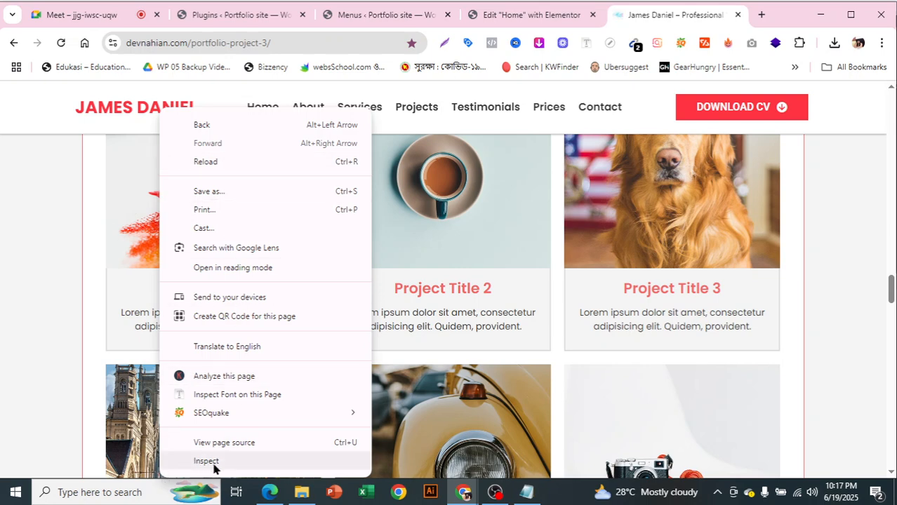
{"action": "left_click", "coordinate": [213, 464]}
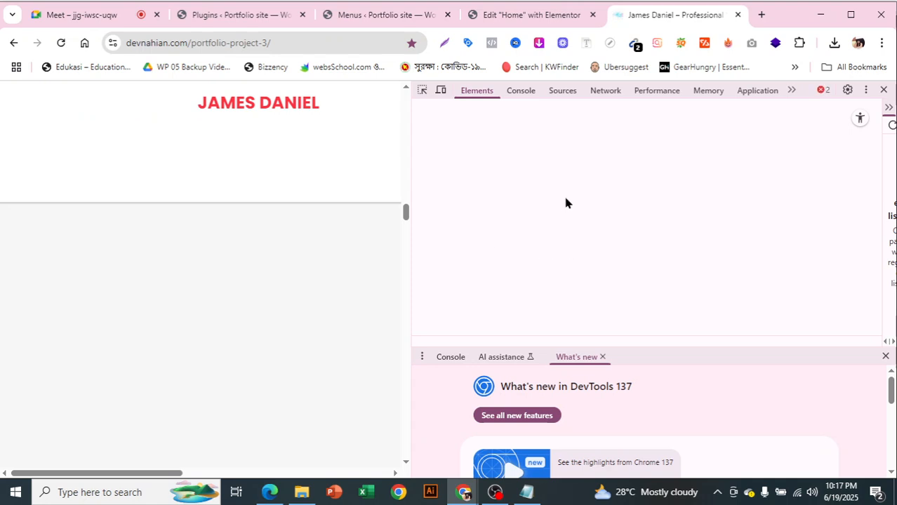
{"action": "left_click", "coordinate": [602, 357]}
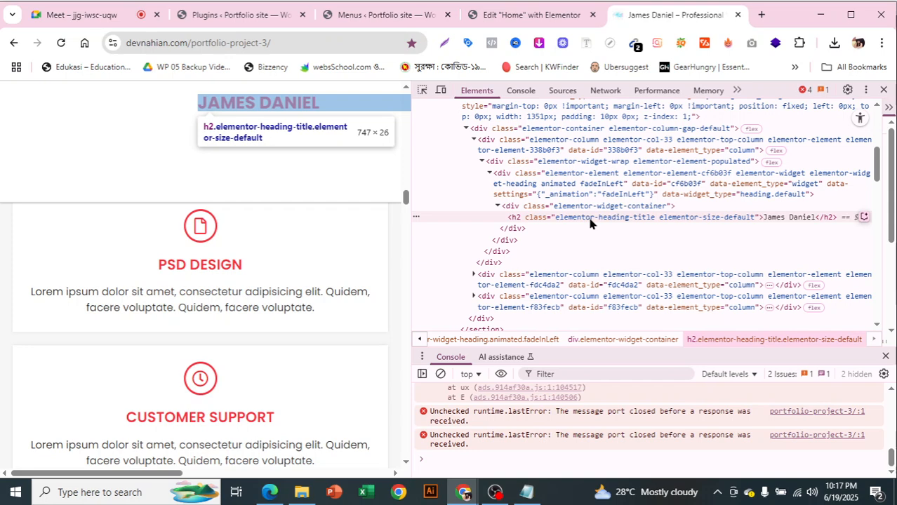
{"action": "left_click", "coordinate": [884, 92]}
{"action": "left_click", "coordinate": [511, 21]}
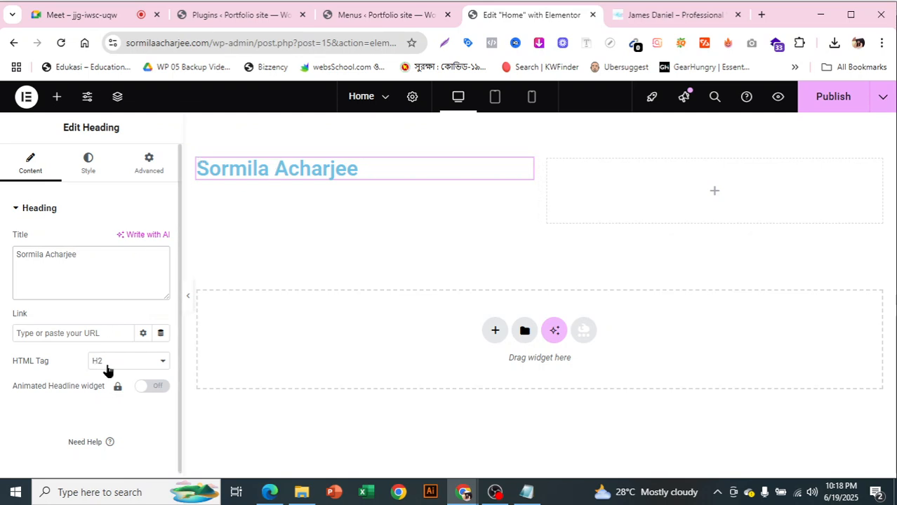
{"action": "left_click", "coordinate": [699, 15]}
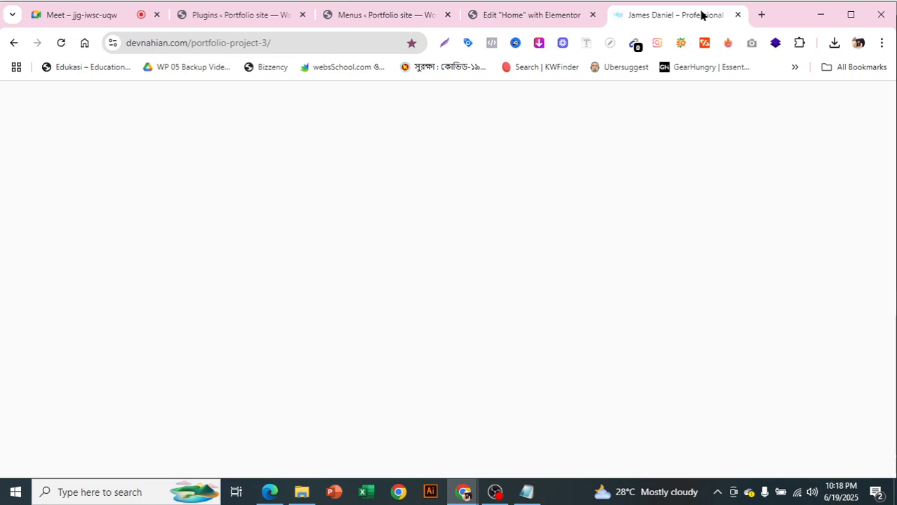
Pin the ColorZilla extension to the browser toolbar
{"action": "left_click", "coordinate": [798, 43]}
{"action": "scroll", "coordinate": [715, 284], "scroll_direction": "down", "scroll_amount": 6}
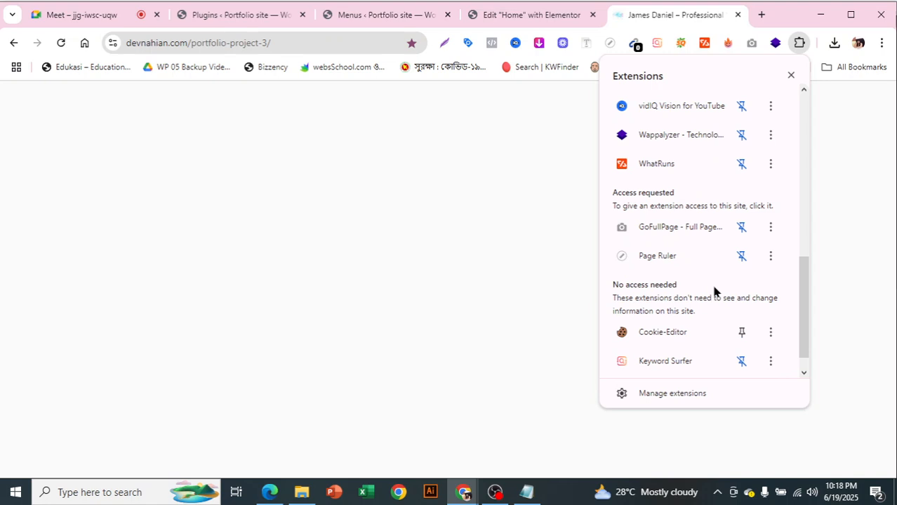
{"action": "scroll", "coordinate": [715, 291], "scroll_direction": "down", "scroll_amount": 1}
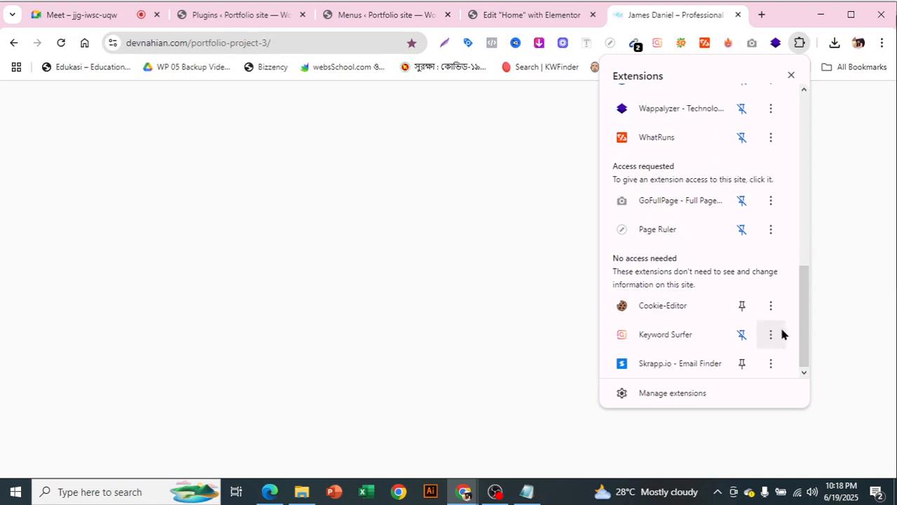
{"action": "left_click_drag", "start_coordinate": [812, 346], "coordinate": [804, 157]}
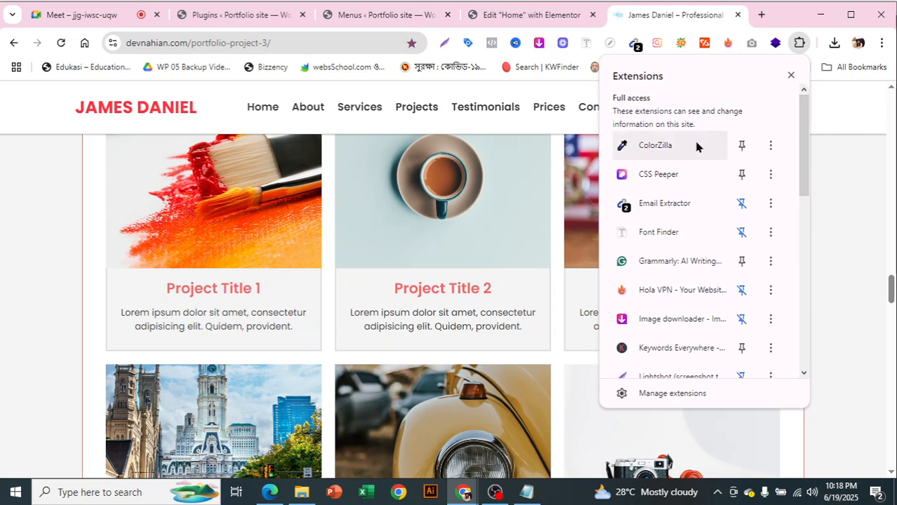
{"action": "left_click", "coordinate": [741, 146]}
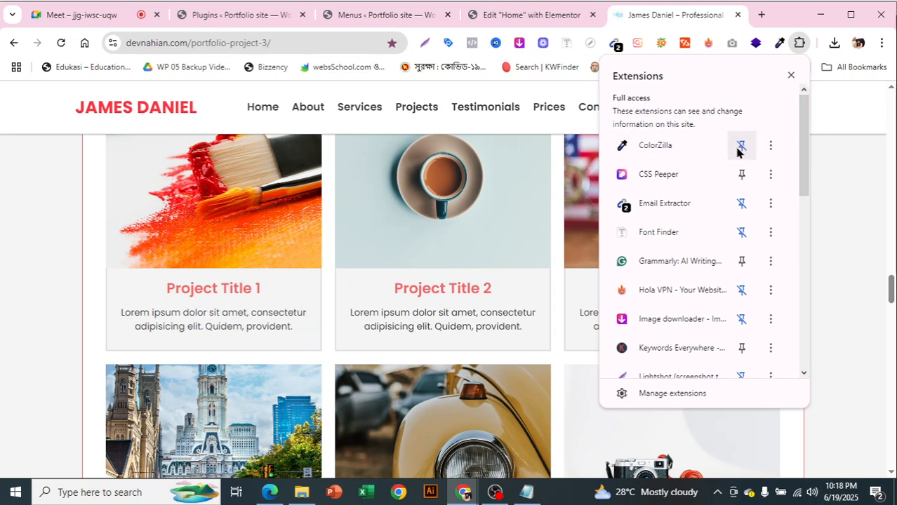
Look through ColorZilla's options and colour picker panel
{"action": "left_click", "coordinate": [776, 44]}
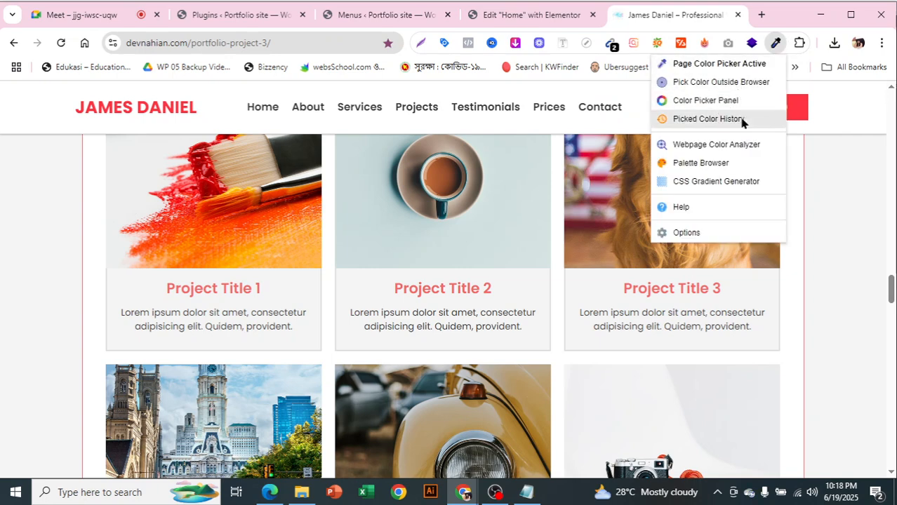
{"action": "left_click", "coordinate": [730, 101]}
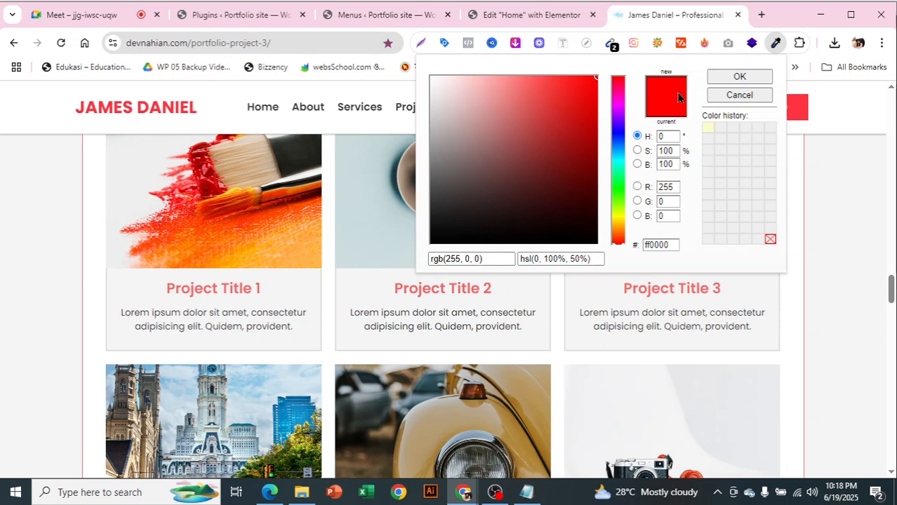
{"action": "left_click", "coordinate": [169, 110]}
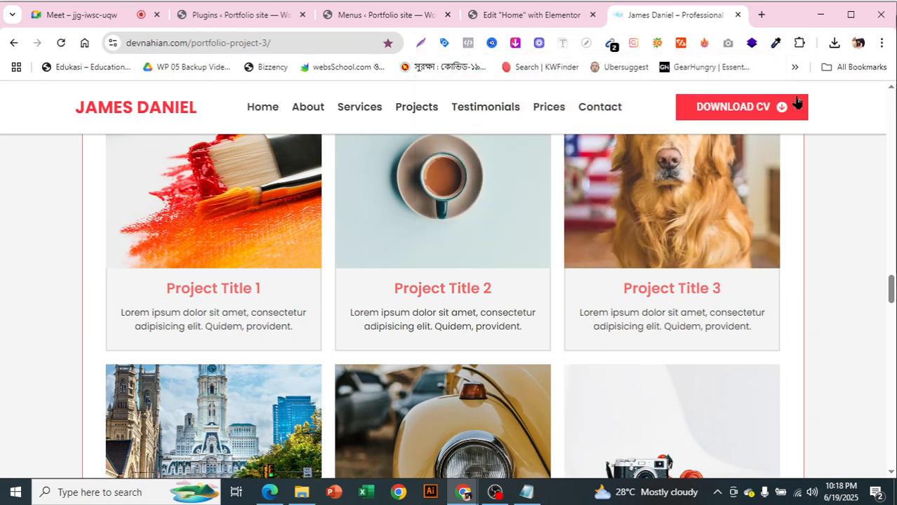
{"action": "left_click", "coordinate": [776, 45]}
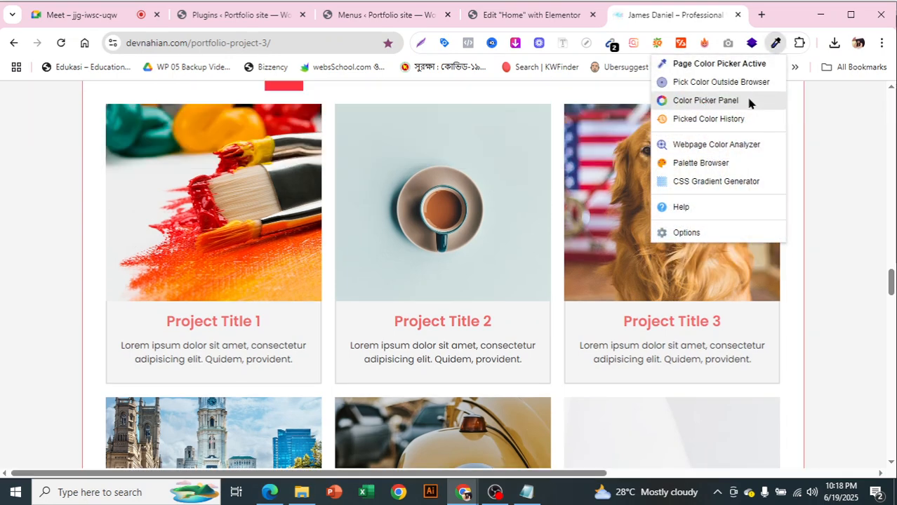
{"action": "left_click", "coordinate": [749, 103]}
{"action": "scroll", "coordinate": [255, 330], "scroll_direction": "up", "scroll_amount": 8}
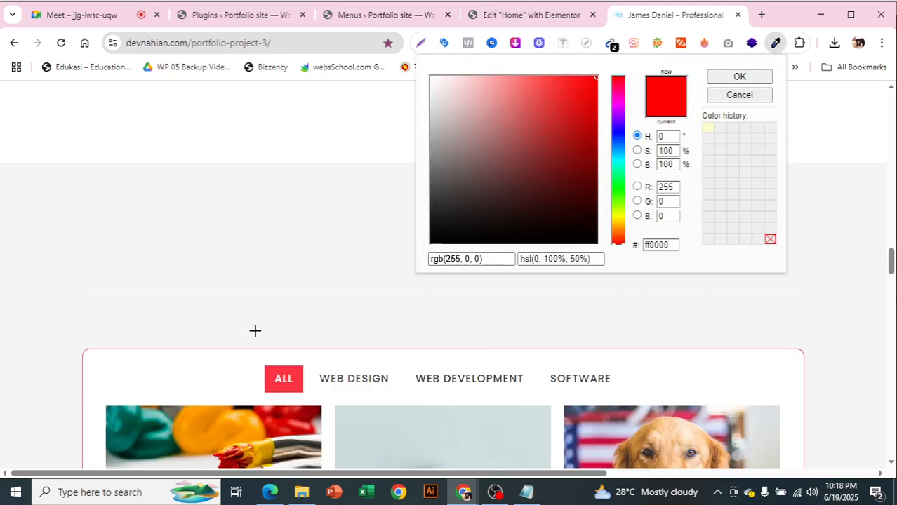
{"action": "scroll", "coordinate": [255, 331], "scroll_direction": "up", "scroll_amount": 10}
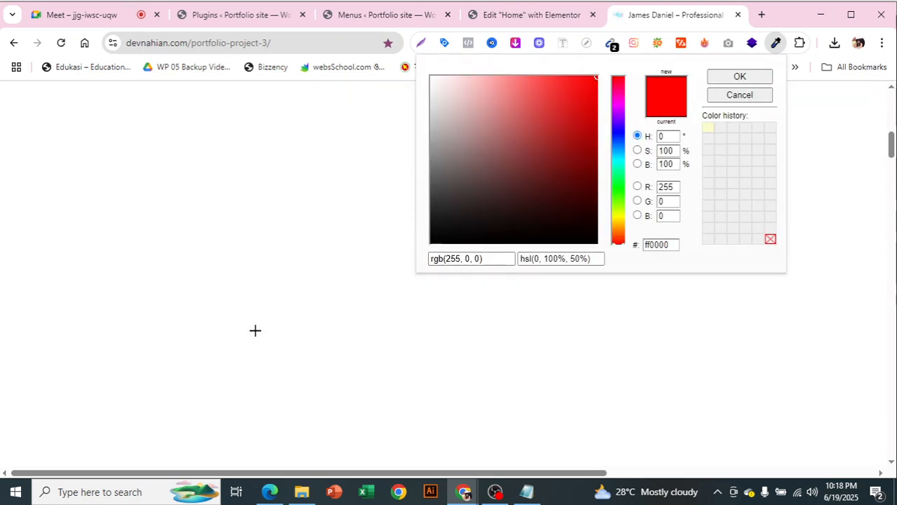
{"action": "scroll", "coordinate": [255, 331], "scroll_direction": "up", "scroll_amount": 2}
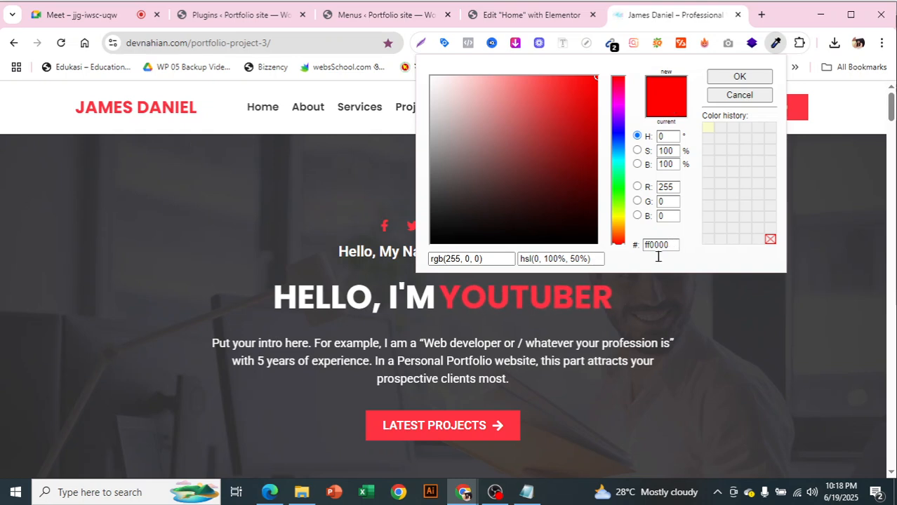
{"action": "left_click", "coordinate": [733, 94]}
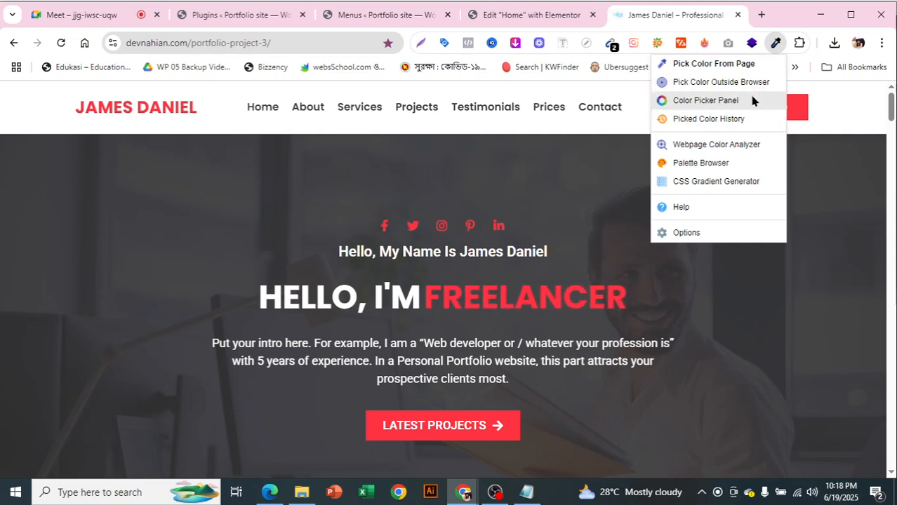
Sample the JAMES DANIEL logo red and copy it as rgb(255, 51, 66)
{"action": "left_click", "coordinate": [757, 88]}
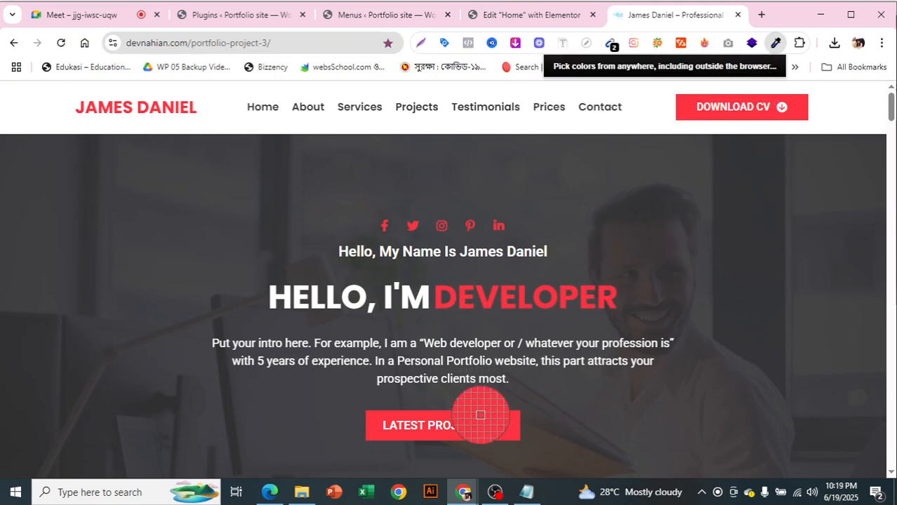
{"action": "left_click", "coordinate": [153, 109]}
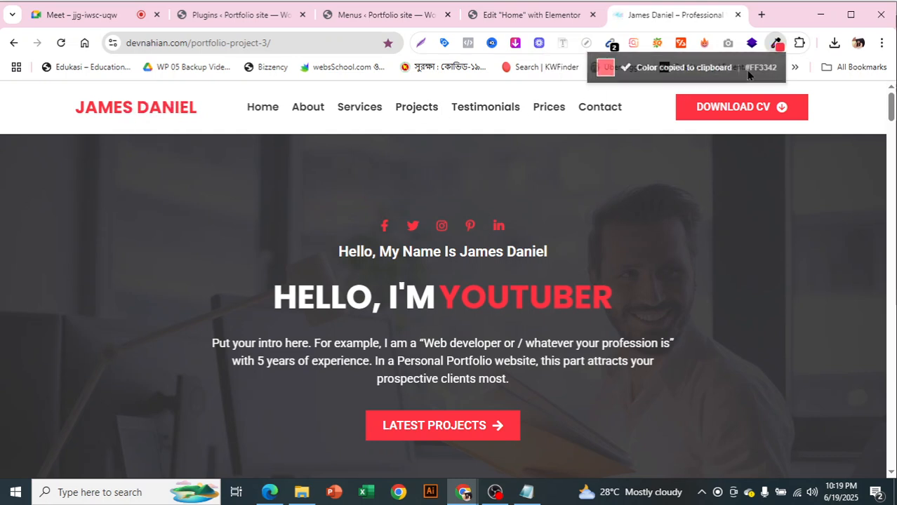
{"action": "left_click", "coordinate": [775, 47]}
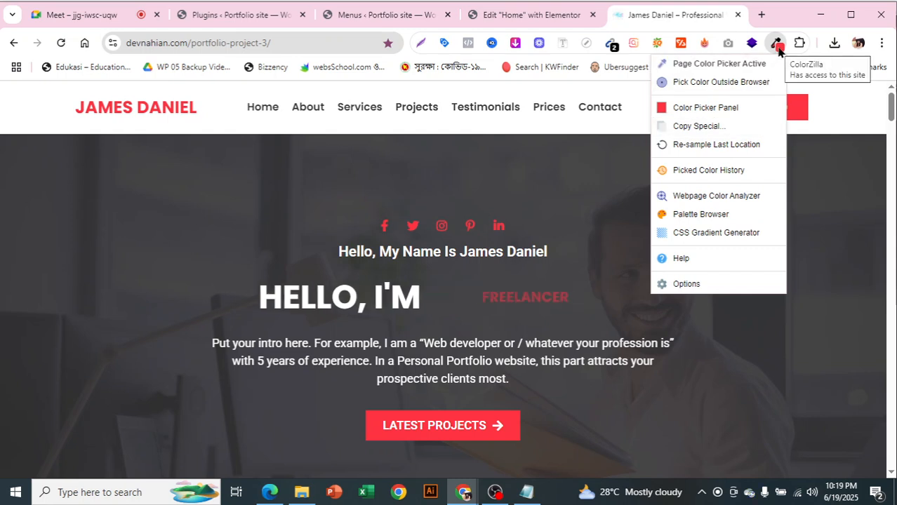
{"action": "left_click", "coordinate": [777, 47]}
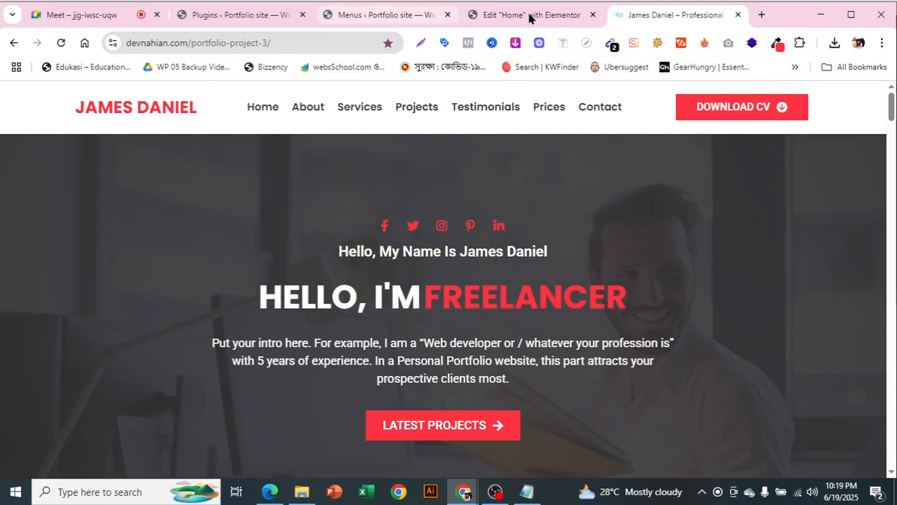
{"action": "left_click", "coordinate": [775, 46]}
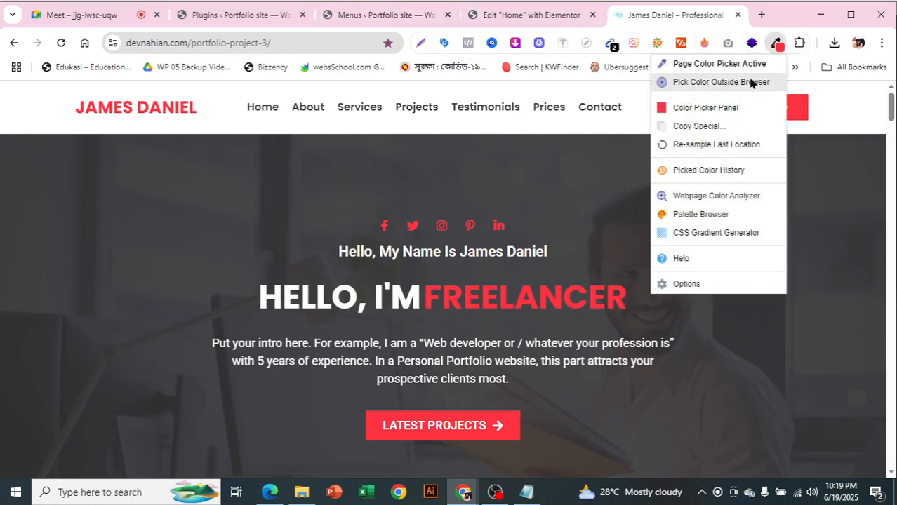
{"action": "left_click", "coordinate": [715, 127]}
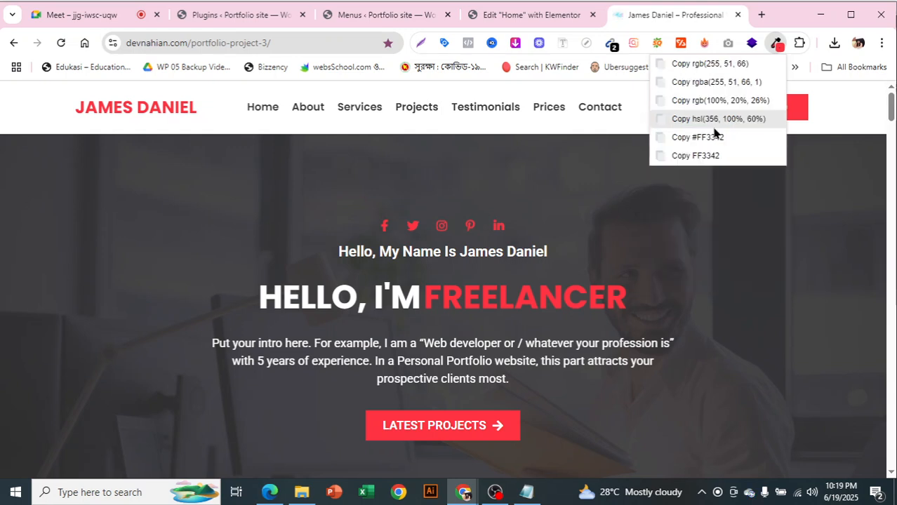
{"action": "left_click", "coordinate": [716, 65]}
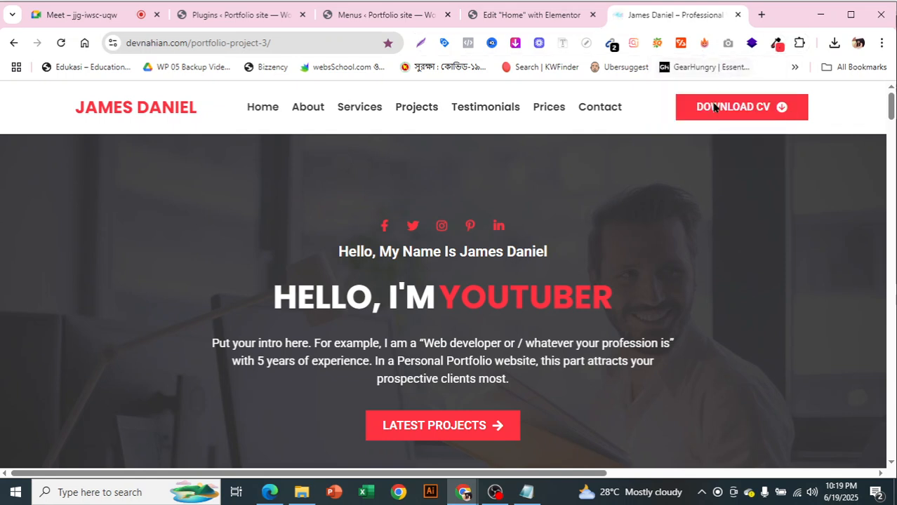
Check the colour history and sample the LATEST PROJECTS button red as well
{"action": "left_click", "coordinate": [777, 44]}
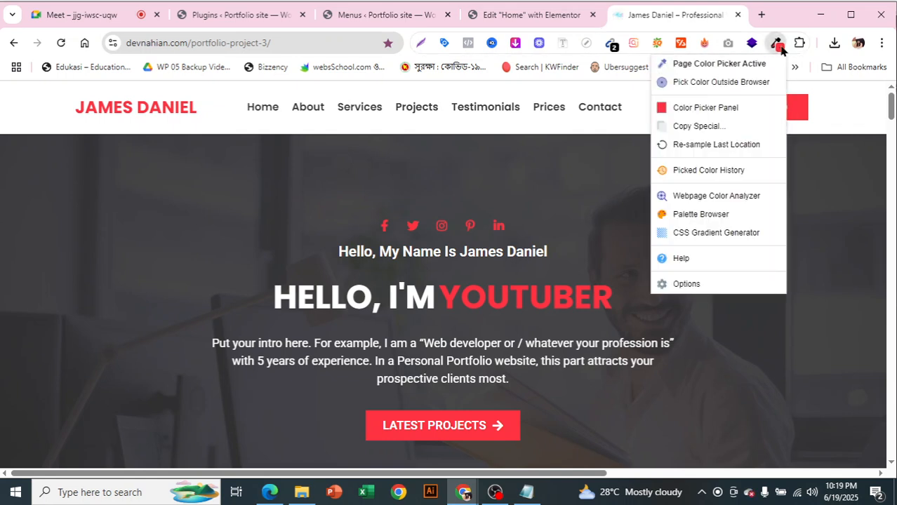
{"action": "left_click", "coordinate": [726, 172]}
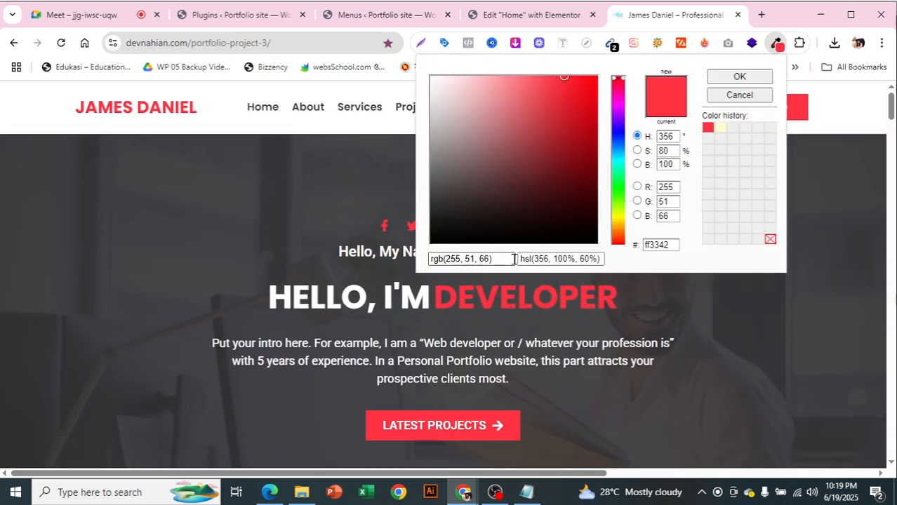
{"action": "left_click", "coordinate": [739, 95]}
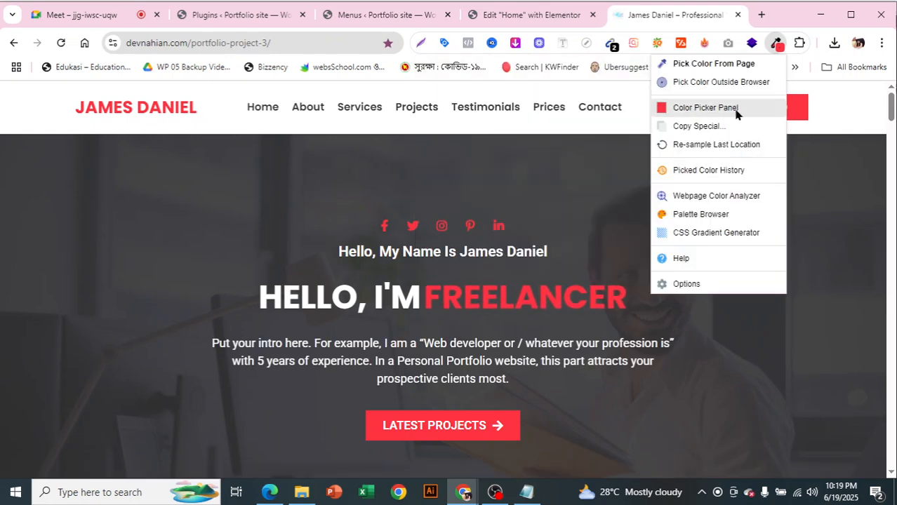
{"action": "left_click", "coordinate": [737, 114]}
{"action": "left_click", "coordinate": [741, 96]}
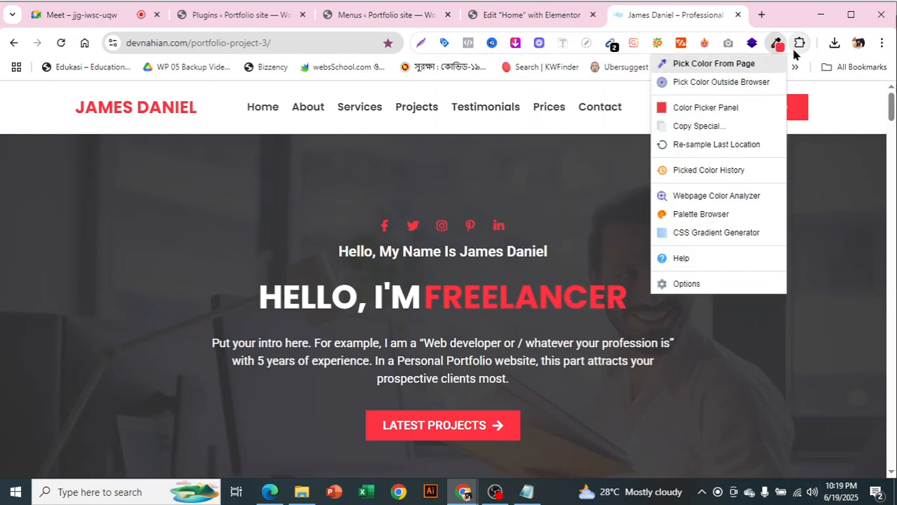
{"action": "left_click", "coordinate": [739, 84]}
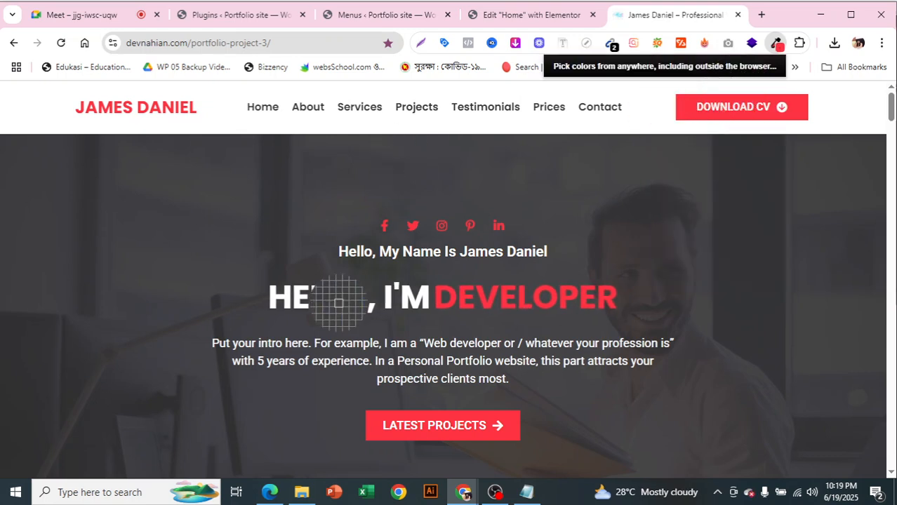
{"action": "left_click", "coordinate": [370, 420]}
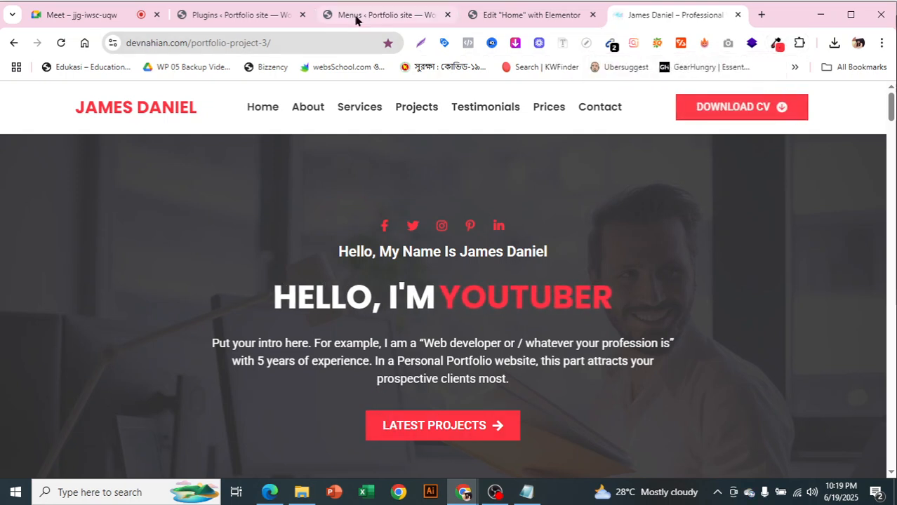
{"action": "left_click", "coordinate": [516, 15]}
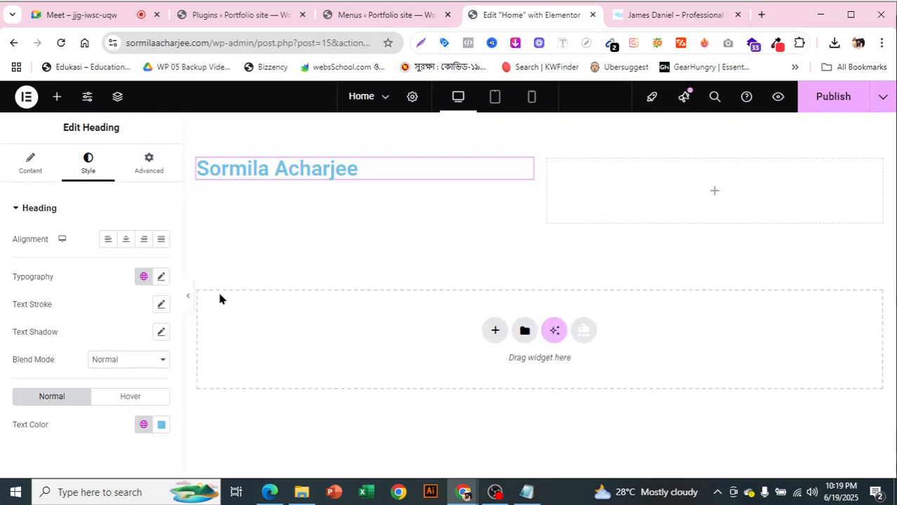
Set the name heading's text colour to #FF3342 and drag its column narrower
{"action": "scroll", "coordinate": [147, 351], "scroll_direction": "down", "scroll_amount": 2}
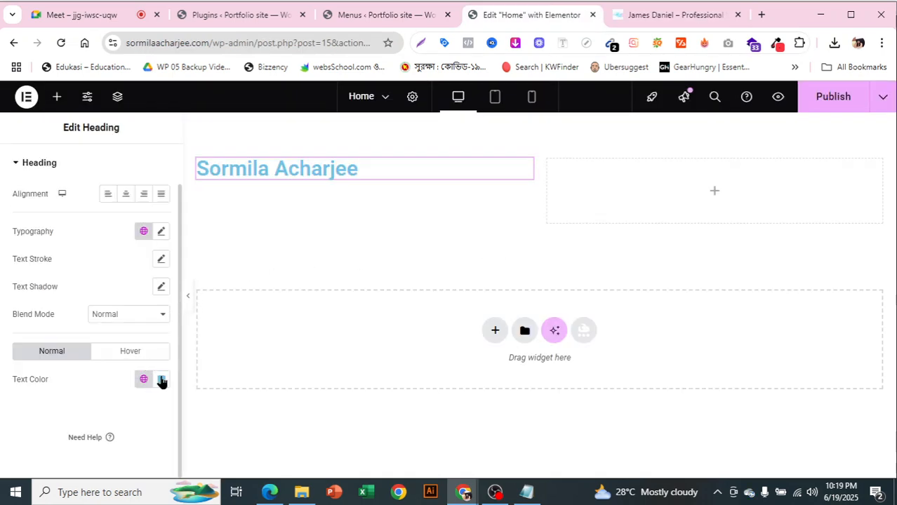
{"action": "left_click", "coordinate": [161, 380]}
{"action": "left_click_drag", "start_coordinate": [125, 286], "coordinate": [91, 287]}
{"action": "key", "text": "BackSpace"}
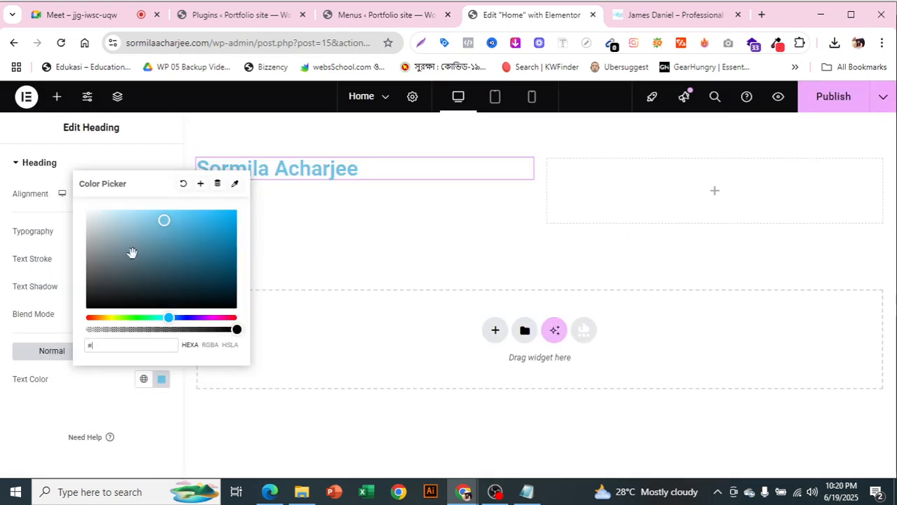
{"action": "type", "text": "FF3342"}
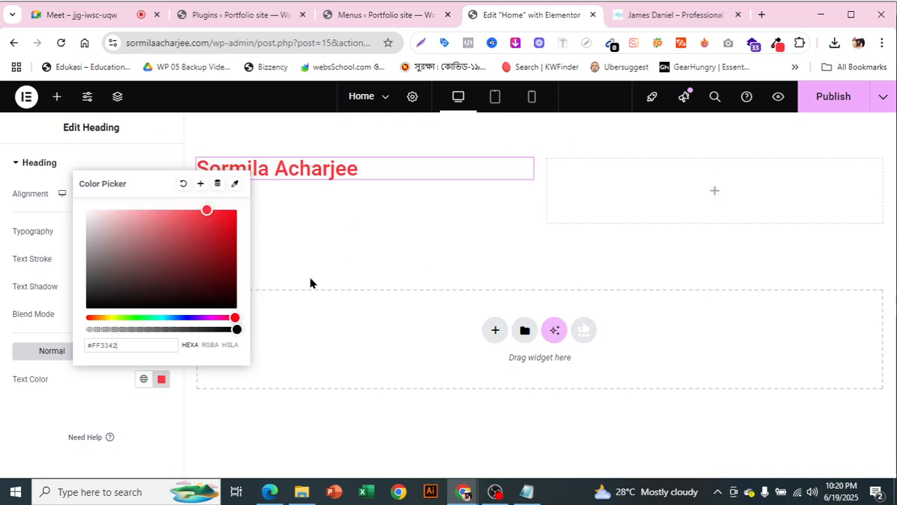
{"action": "left_click_drag", "start_coordinate": [123, 350], "coordinate": [100, 347]}
{"action": "right_click", "coordinate": [104, 348]}
{"action": "left_click", "coordinate": [144, 176]}
{"action": "left_click", "coordinate": [26, 414]}
{"action": "left_click_drag", "start_coordinate": [537, 178], "coordinate": [389, 203]}
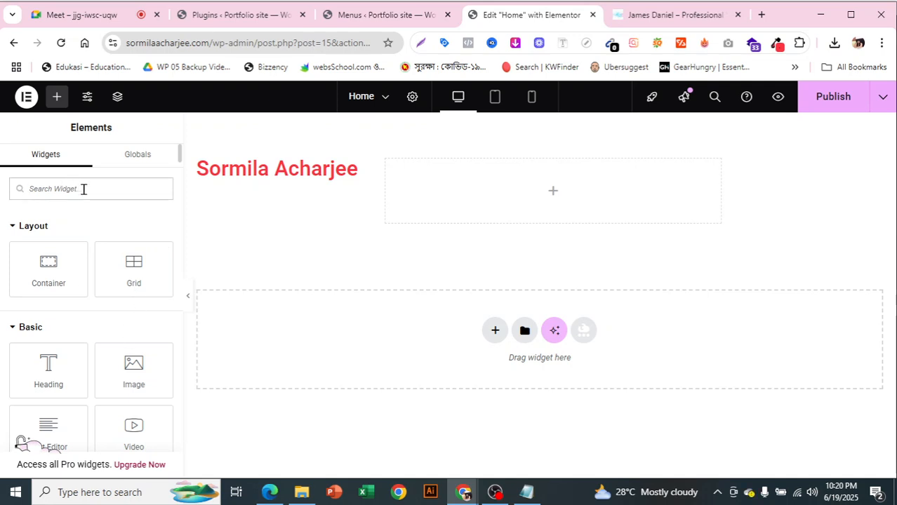
Search the widget library for 'nav', then 'menu', looking for a navigation menu widget
{"action": "type", "text": "nav"}
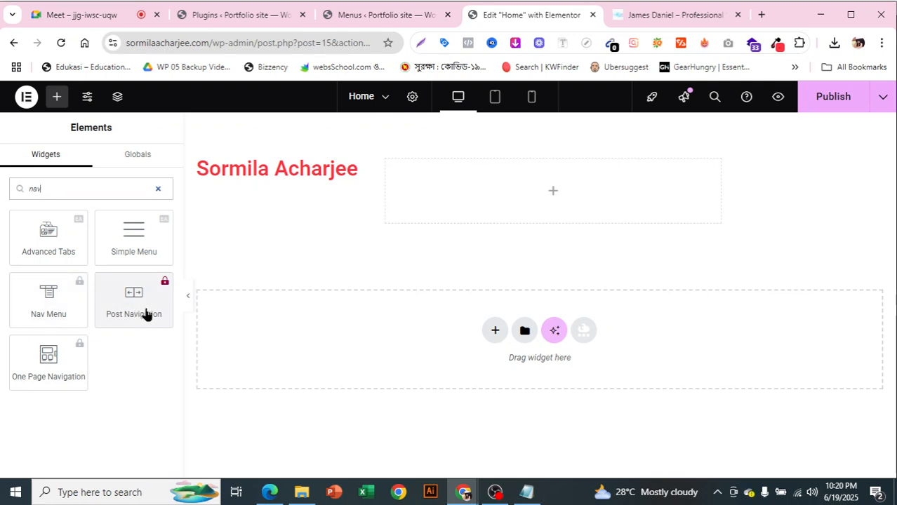
{"action": "left_click_drag", "start_coordinate": [65, 188], "coordinate": [0, 188]}
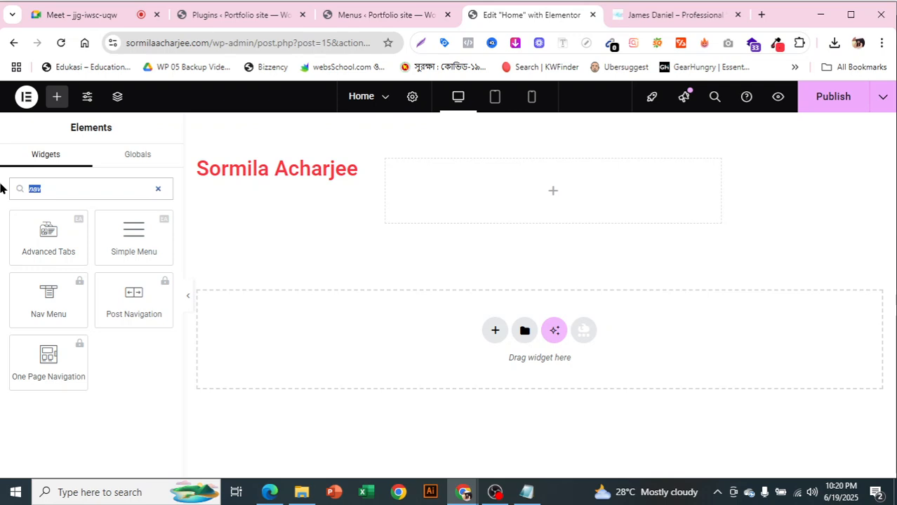
{"action": "key", "text": "BackSpace"}
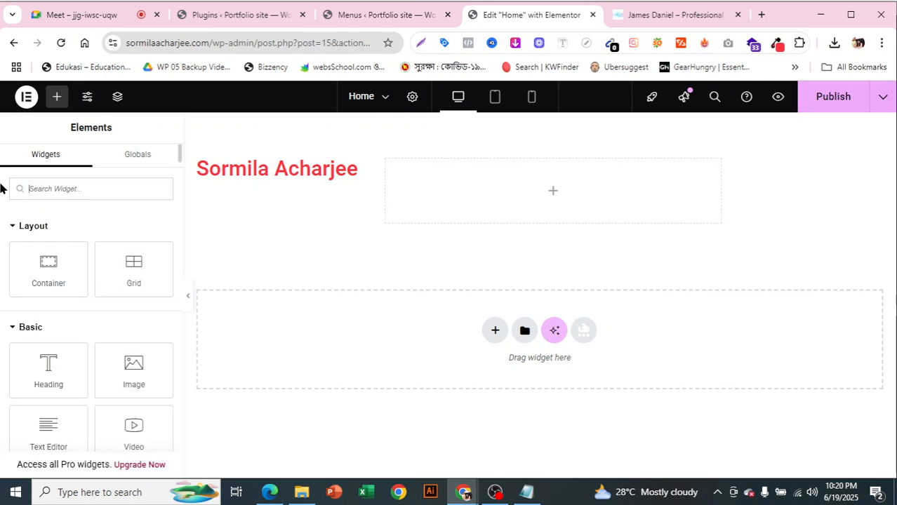
{"action": "type", "text": "menu"}
{"action": "double_click", "coordinate": [52, 189]}
{"action": "left_click", "coordinate": [52, 188]}
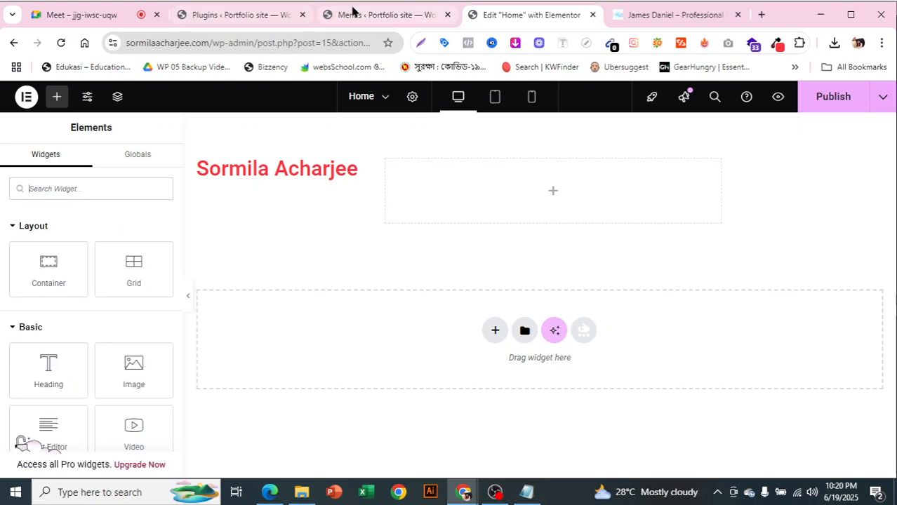
Go to the Installed Plugins list and scroll down to Elementor Pro
{"action": "left_click", "coordinate": [234, 16]}
{"action": "scroll", "coordinate": [455, 218], "scroll_direction": "down", "scroll_amount": 2}
{"action": "scroll", "coordinate": [397, 349], "scroll_direction": "down", "scroll_amount": 1}
{"action": "scroll", "coordinate": [396, 349], "scroll_direction": "down", "scroll_amount": 6}
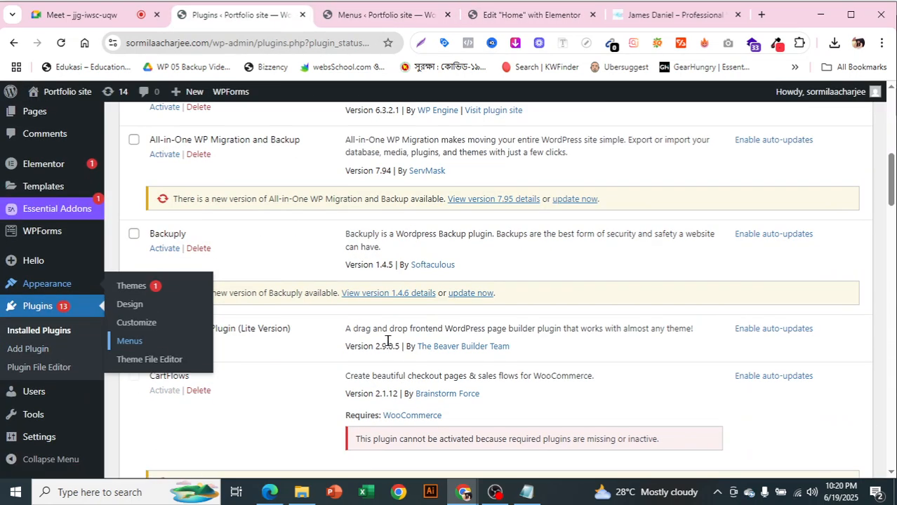
{"action": "scroll", "coordinate": [387, 342], "scroll_direction": "down", "scroll_amount": 6}
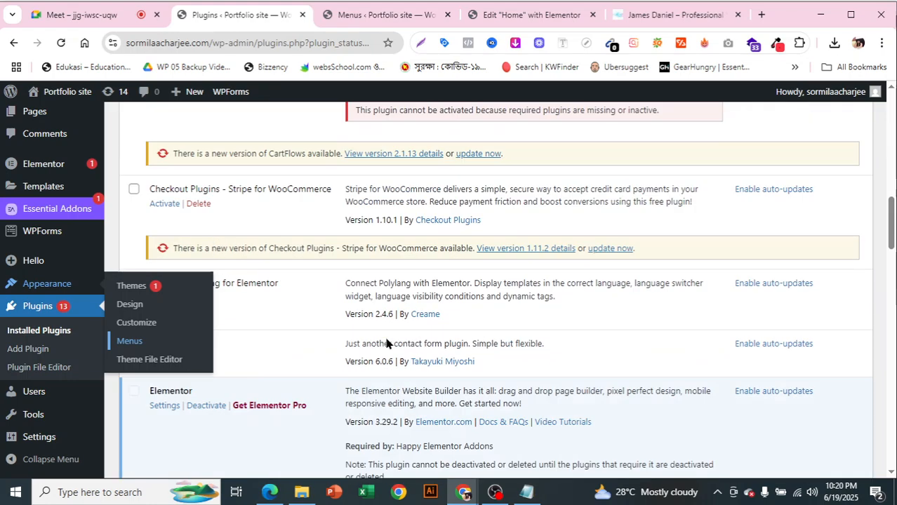
{"action": "scroll", "coordinate": [386, 337], "scroll_direction": "up", "scroll_amount": 1}
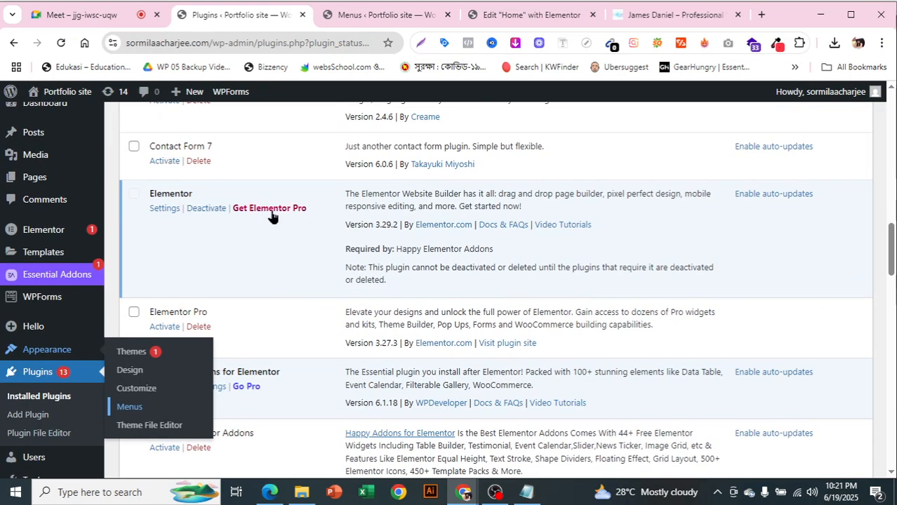
{"action": "scroll", "coordinate": [272, 218], "scroll_direction": "down", "scroll_amount": 1}
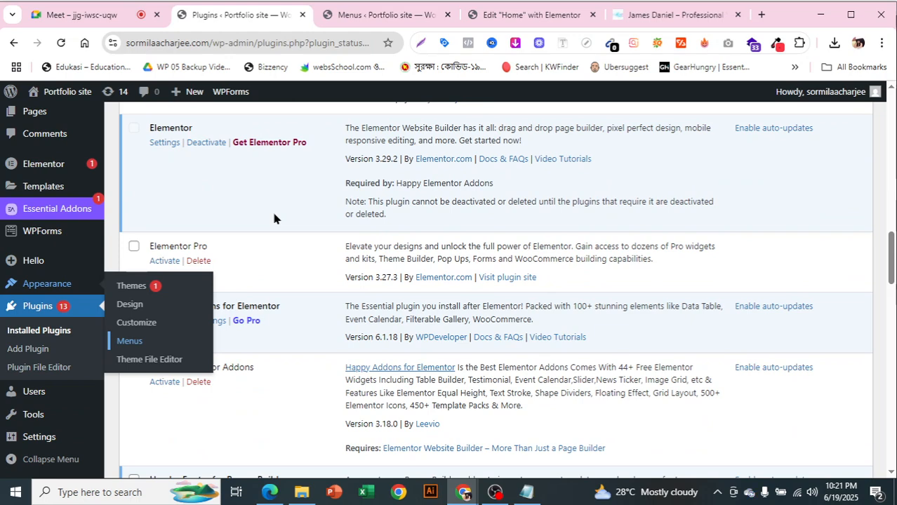
{"action": "scroll", "coordinate": [273, 213], "scroll_direction": "down", "scroll_amount": 1}
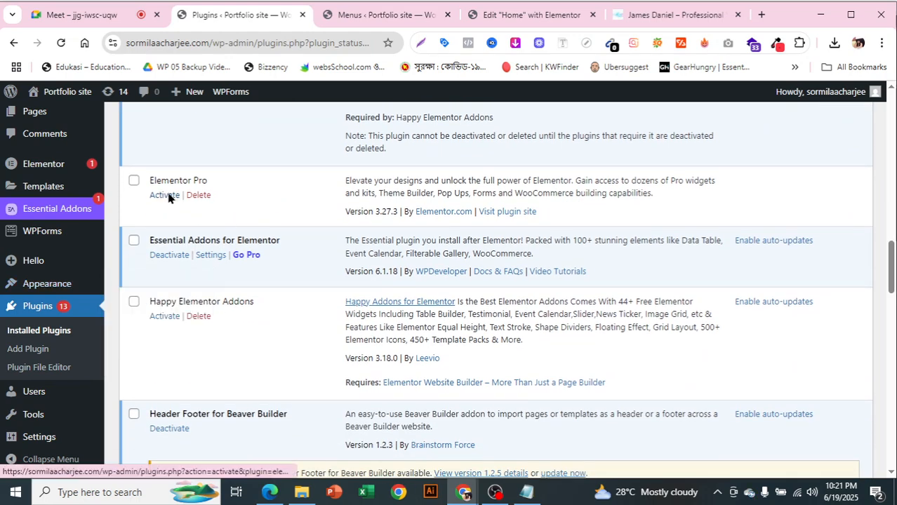
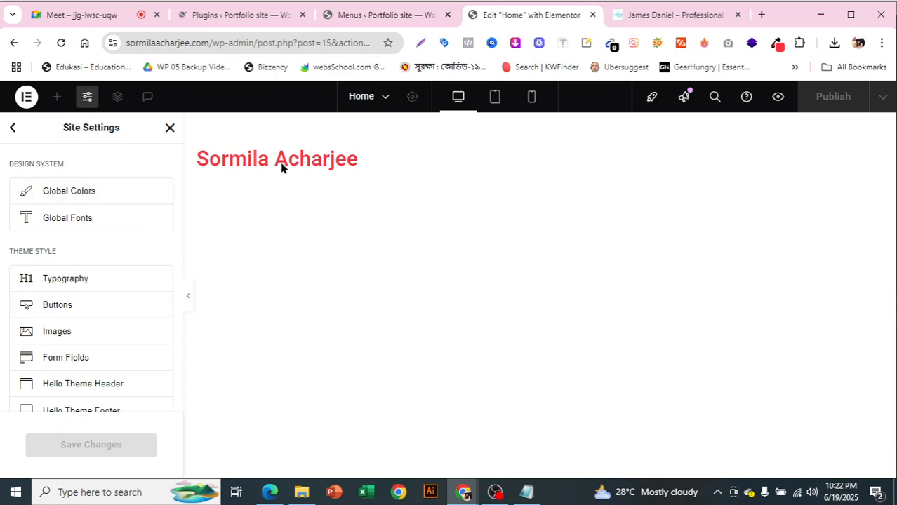
Scroll the Site Settings panel to find the Design System and Theme Style options
{"action": "scroll", "coordinate": [148, 300], "scroll_direction": "down", "scroll_amount": 1}
{"action": "scroll", "coordinate": [146, 294], "scroll_direction": "down", "scroll_amount": 1}
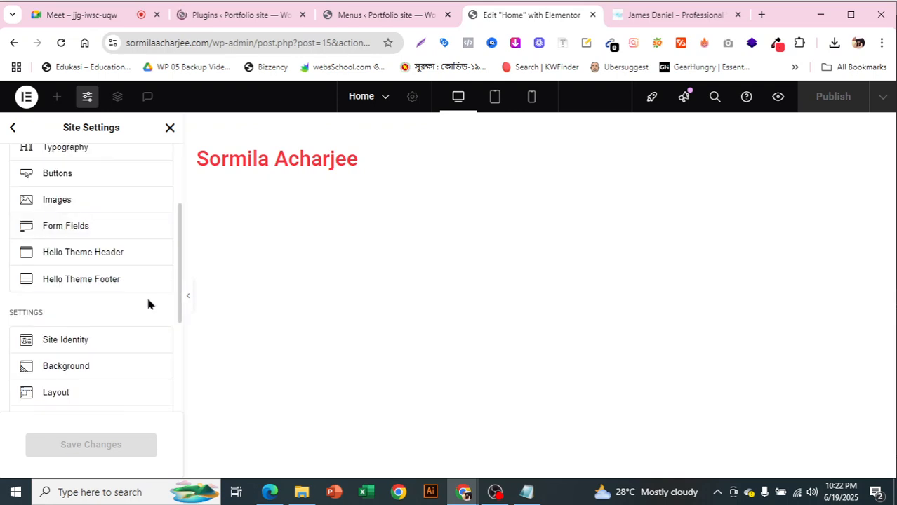
{"action": "scroll", "coordinate": [145, 299], "scroll_direction": "up", "scroll_amount": 2}
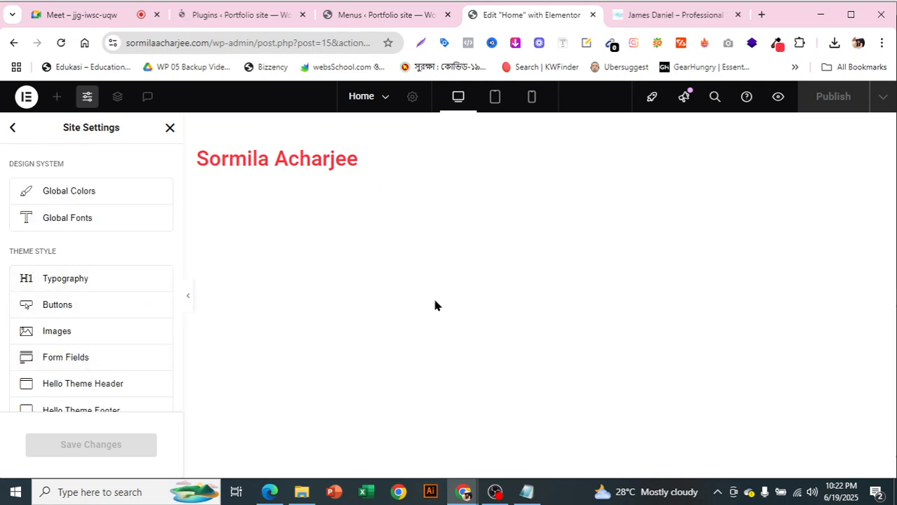
Paste #FF3342 as the Primary global colour, then view the James Daniel reference tab
{"action": "left_click", "coordinate": [104, 193]}
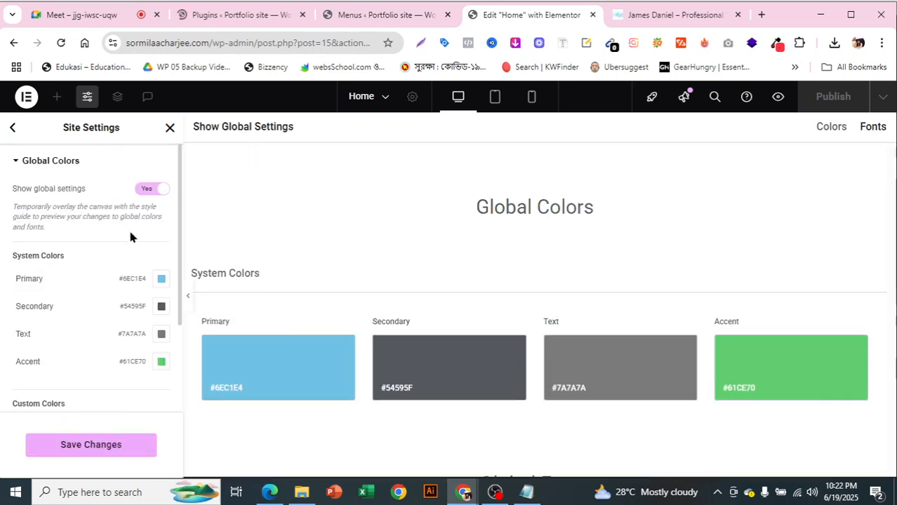
{"action": "scroll", "coordinate": [91, 231], "scroll_direction": "down", "scroll_amount": 1}
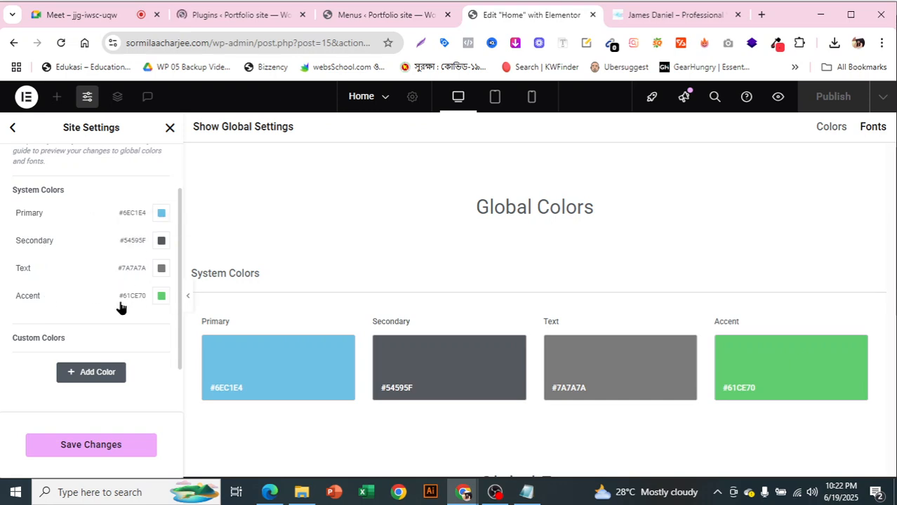
{"action": "left_click", "coordinate": [165, 216]}
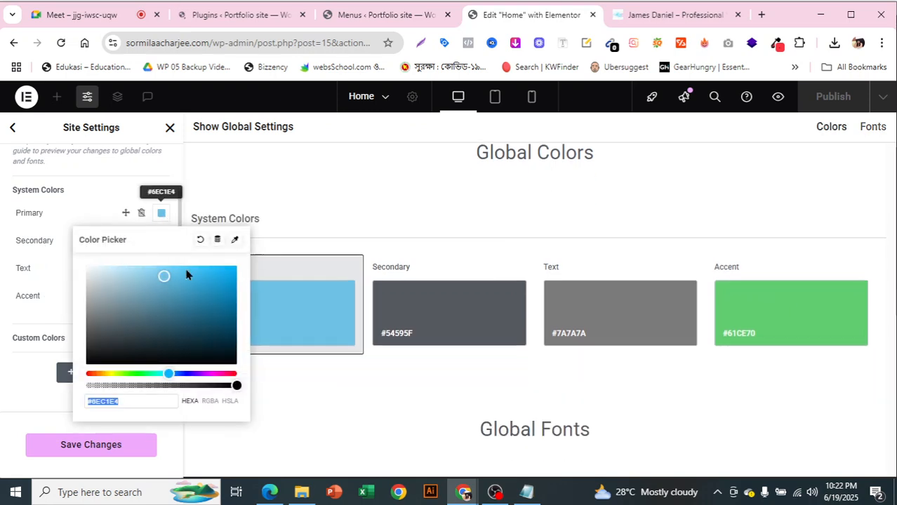
{"action": "key", "text": "BackSpace"}
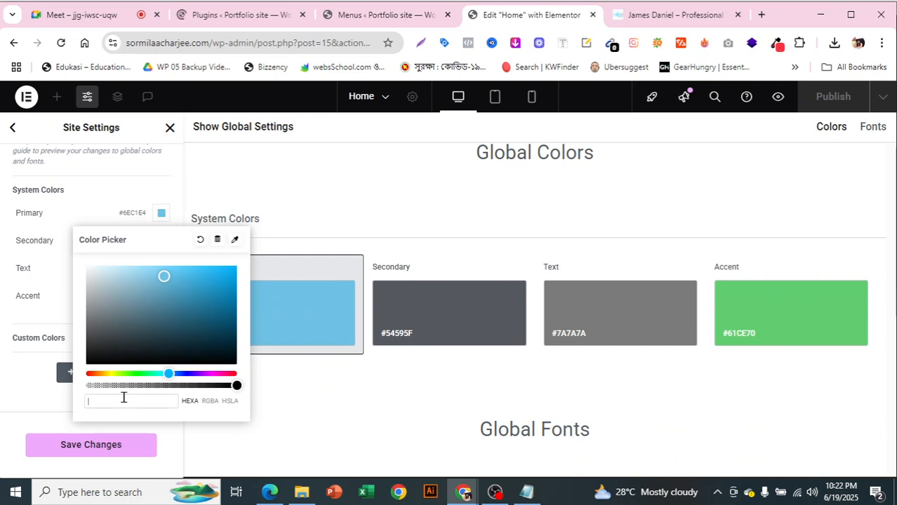
{"action": "type", "text": "#FF3342"}
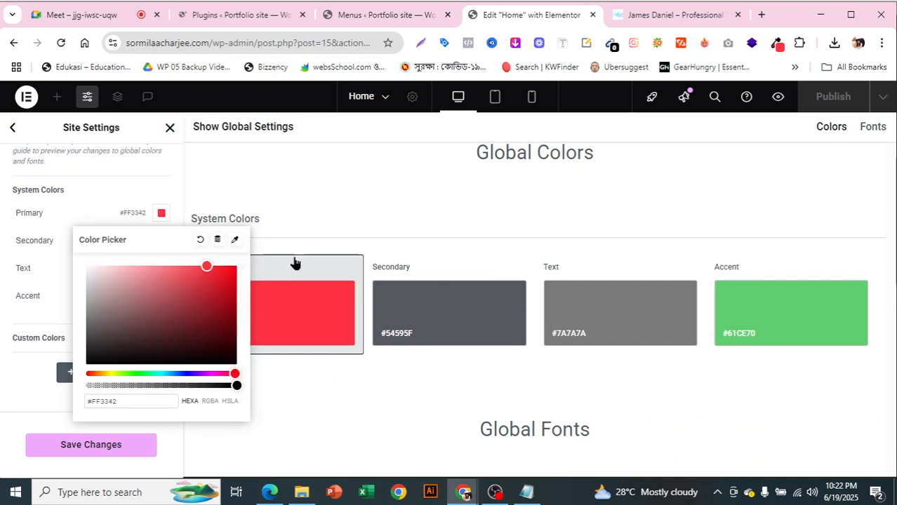
{"action": "left_click", "coordinate": [1, 397]}
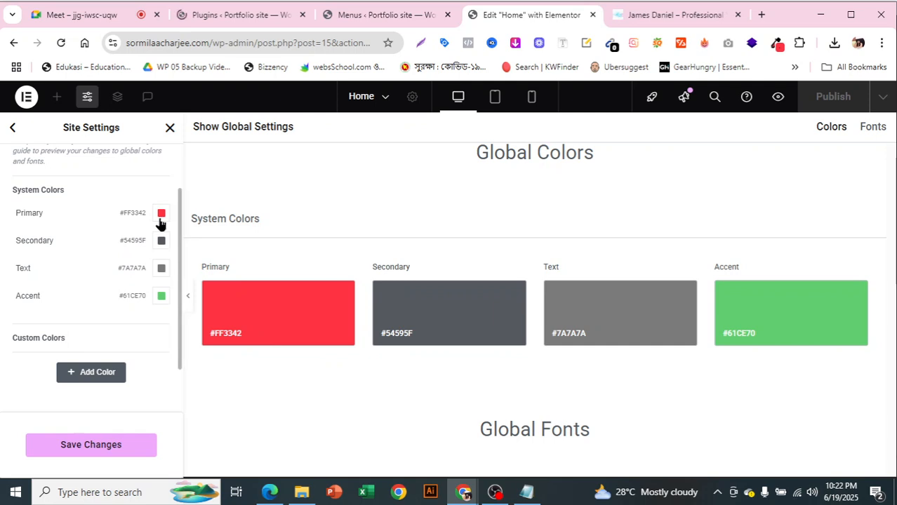
{"action": "left_click", "coordinate": [652, 16]}
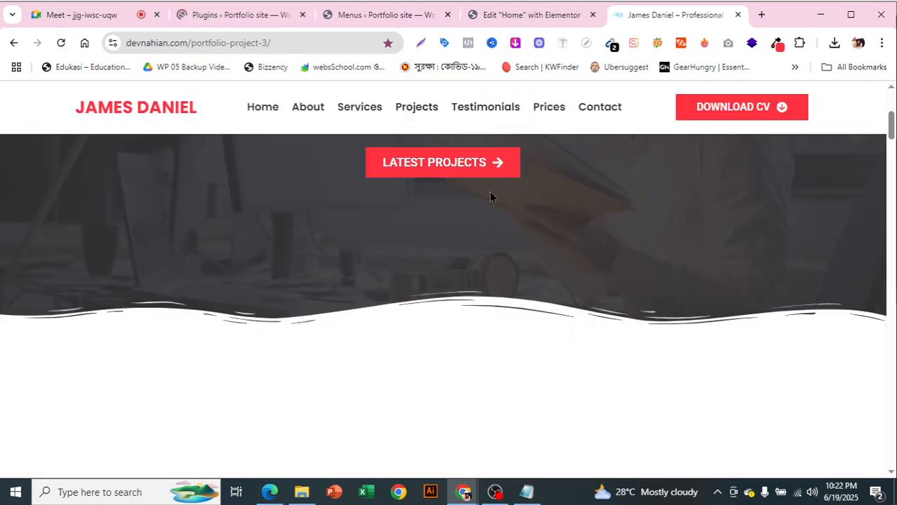
Scroll through the James Daniel page's hero and service sections, then return to Elementor
{"action": "scroll", "coordinate": [491, 194], "scroll_direction": "up", "scroll_amount": 1}
{"action": "scroll", "coordinate": [491, 194], "scroll_direction": "up", "scroll_amount": 1}
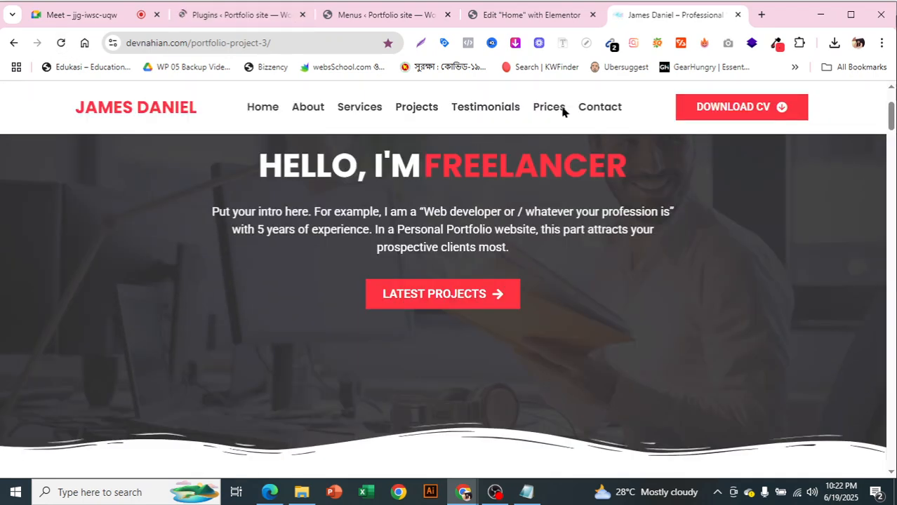
{"action": "scroll", "coordinate": [563, 113], "scroll_direction": "up", "scroll_amount": 1}
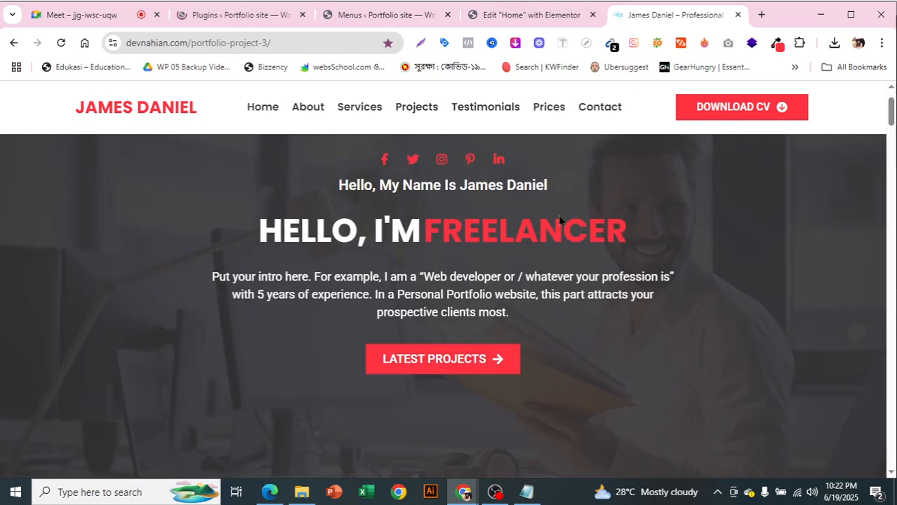
{"action": "scroll", "coordinate": [568, 289], "scroll_direction": "down", "scroll_amount": 8}
{"action": "scroll", "coordinate": [568, 289], "scroll_direction": "up", "scroll_amount": 6}
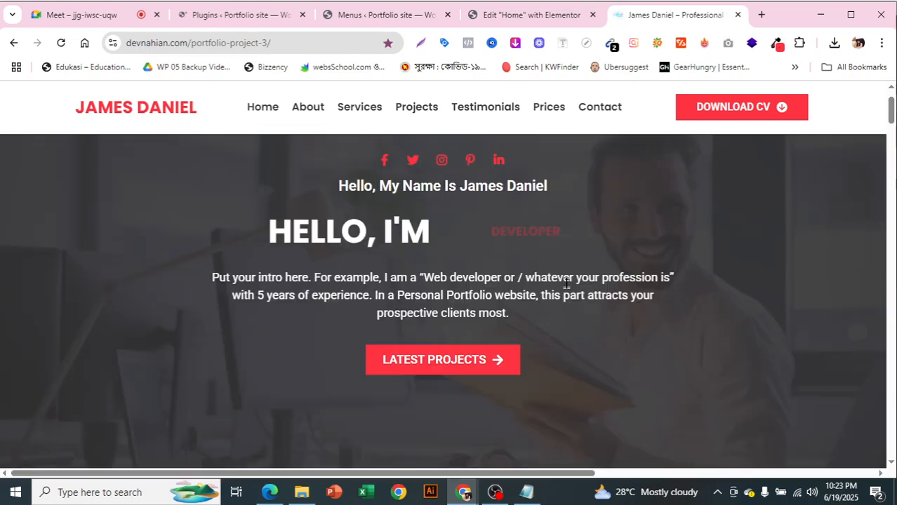
{"action": "scroll", "coordinate": [617, 326], "scroll_direction": "down", "scroll_amount": 8}
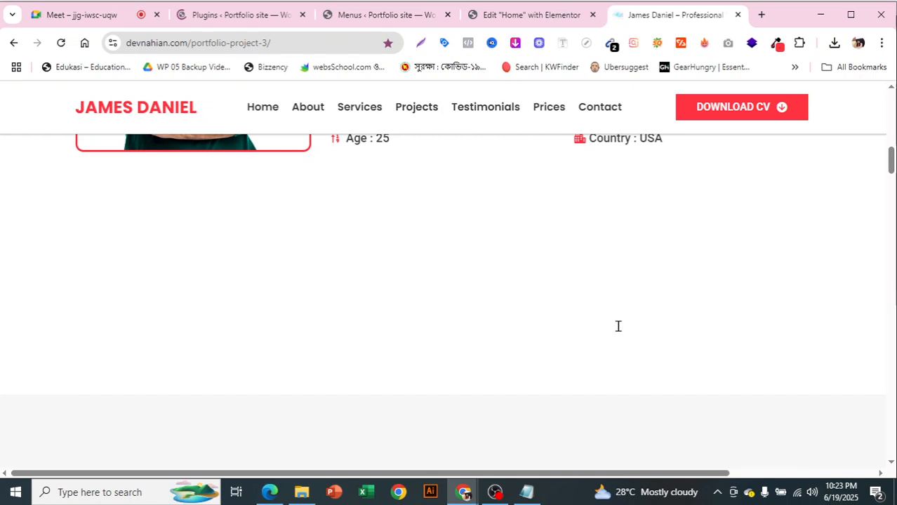
{"action": "scroll", "coordinate": [619, 326], "scroll_direction": "down", "scroll_amount": 3}
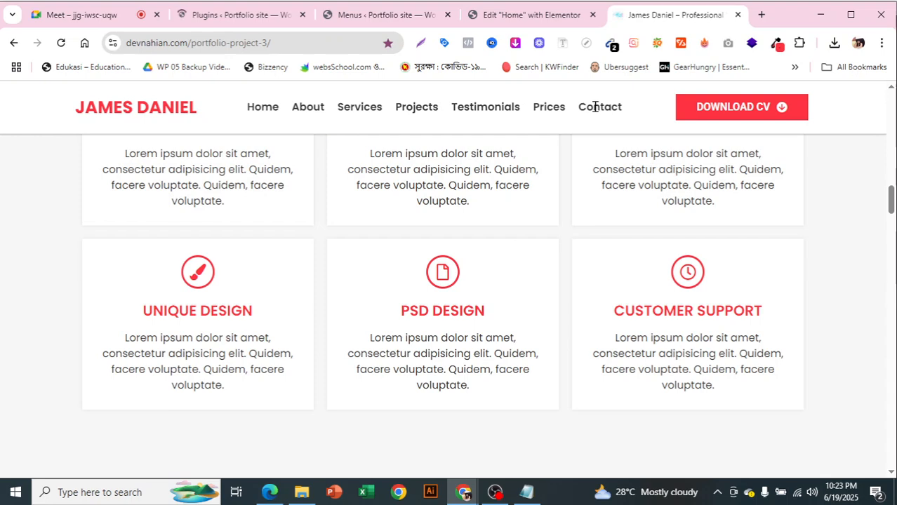
{"action": "scroll", "coordinate": [653, 231], "scroll_direction": "down", "scroll_amount": 3}
{"action": "scroll", "coordinate": [651, 228], "scroll_direction": "up", "scroll_amount": 5}
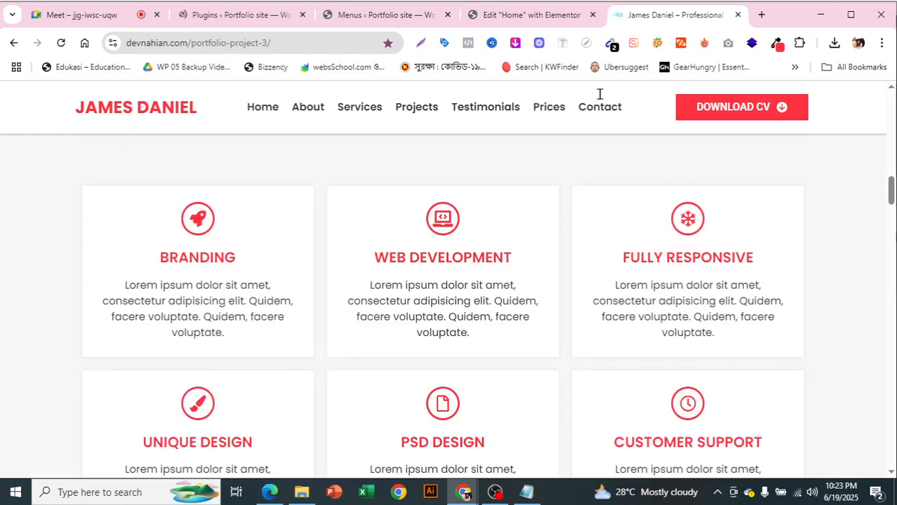
{"action": "left_click", "coordinate": [507, 15]}
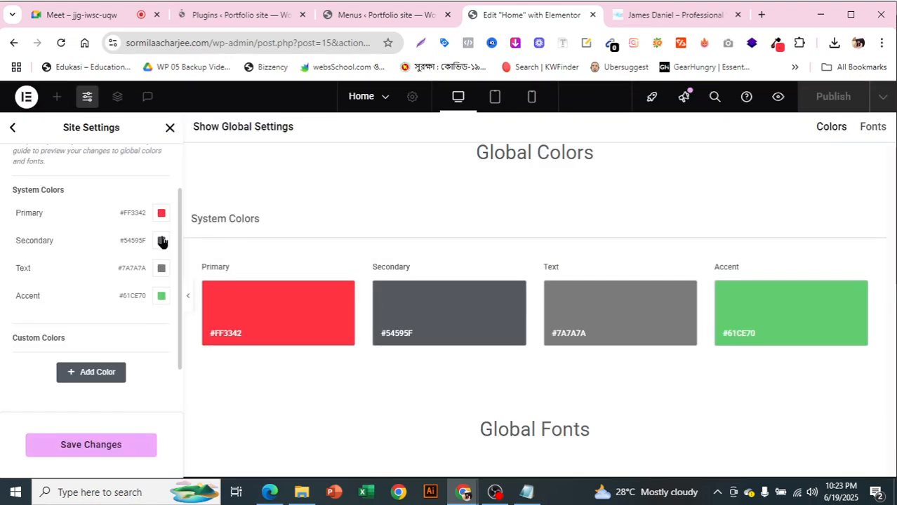
Change the Secondary global colour to dark slate #2B3138
{"action": "left_click", "coordinate": [162, 242]}
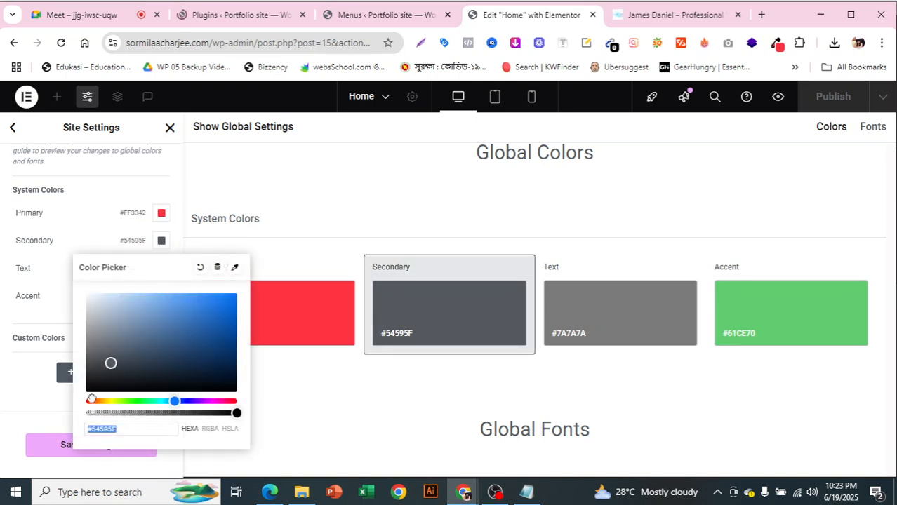
{"action": "type", "text": "#000000"}
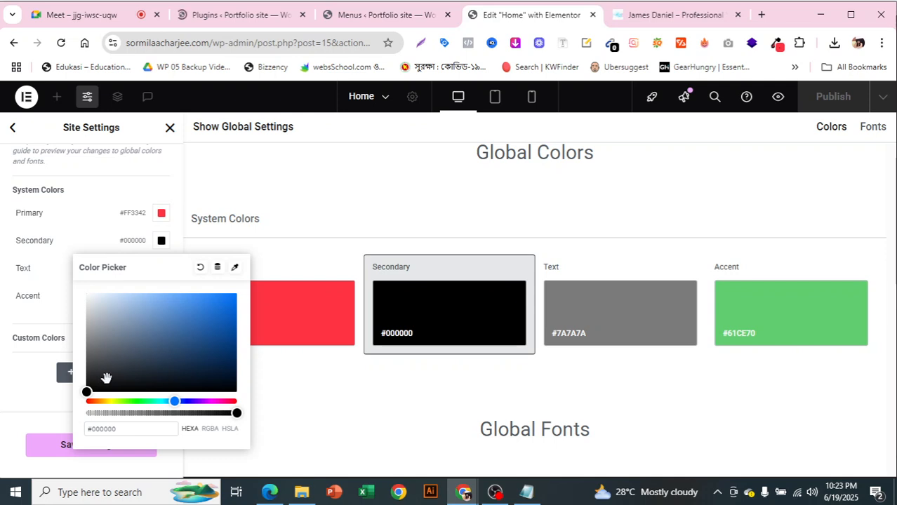
{"action": "left_click", "coordinate": [106, 379]}
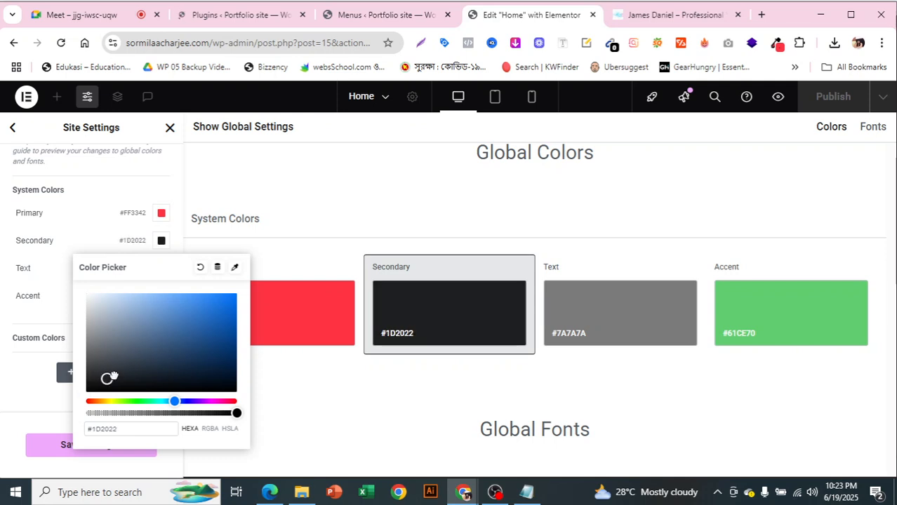
{"action": "left_click_drag", "start_coordinate": [115, 377], "coordinate": [122, 371]}
{"action": "left_click", "coordinate": [2, 372]}
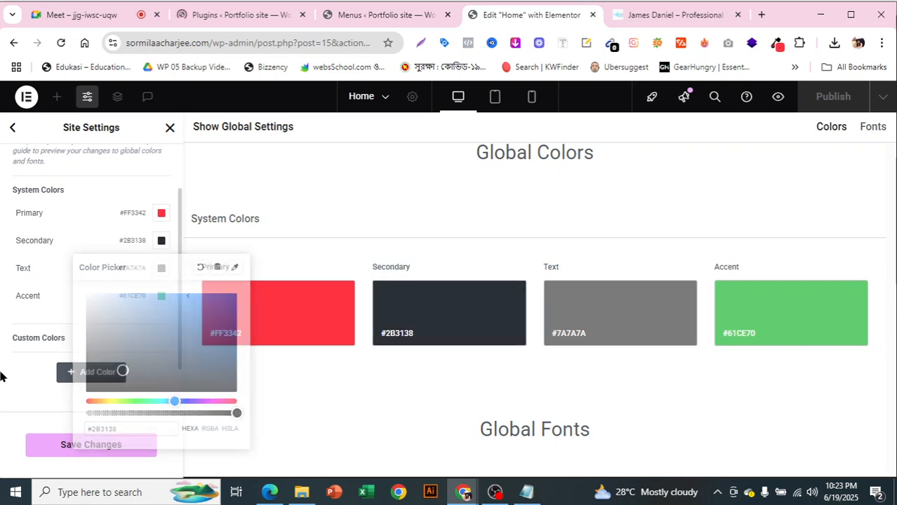
Set the Text global colour to black #000000 and save the global colours
{"action": "left_click", "coordinate": [160, 272]}
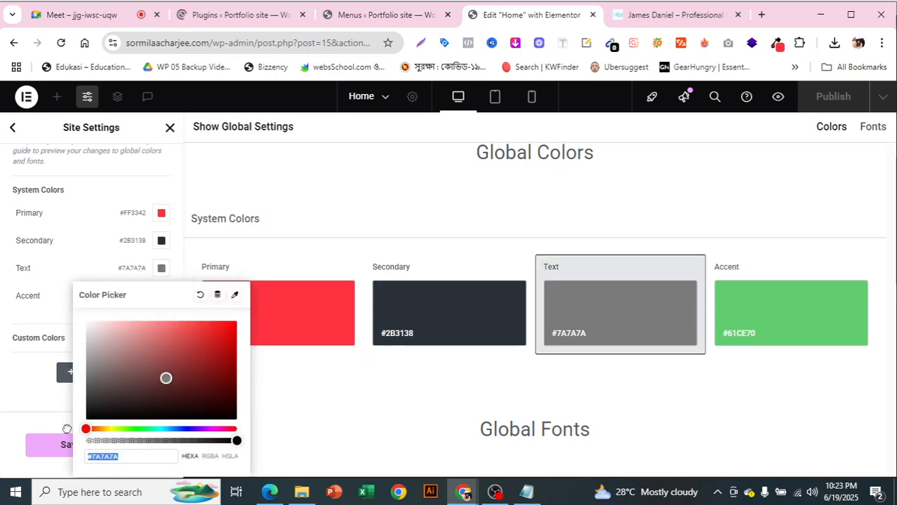
{"action": "left_click", "coordinate": [87, 419]}
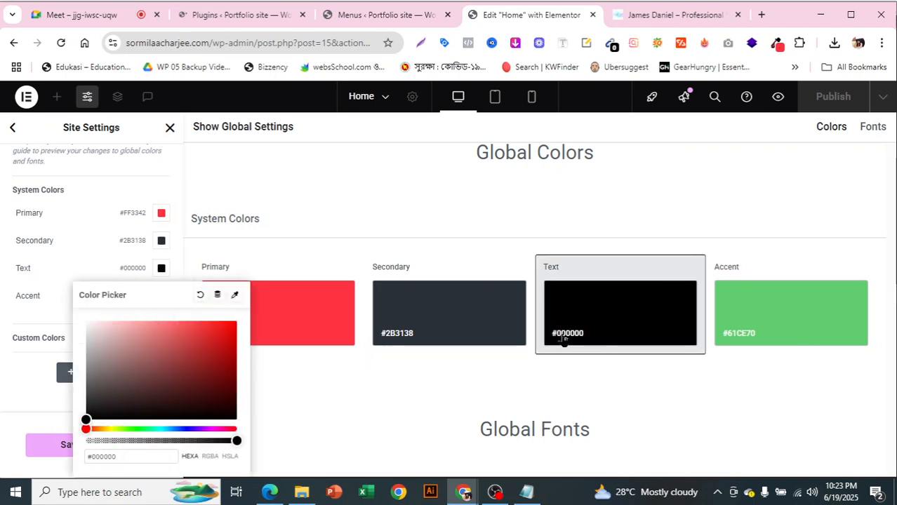
{"action": "left_click", "coordinate": [18, 390]}
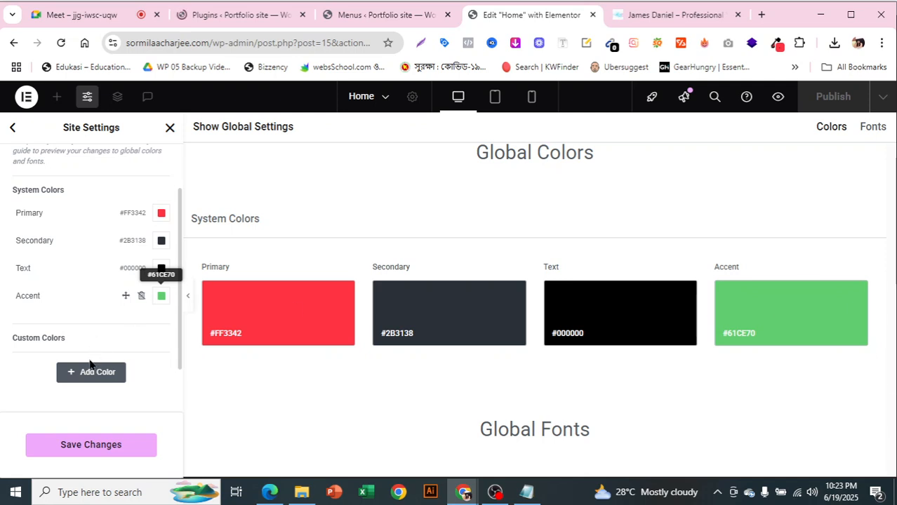
{"action": "scroll", "coordinate": [116, 358], "scroll_direction": "down", "scroll_amount": 1}
{"action": "scroll", "coordinate": [88, 355], "scroll_direction": "up", "scroll_amount": 1}
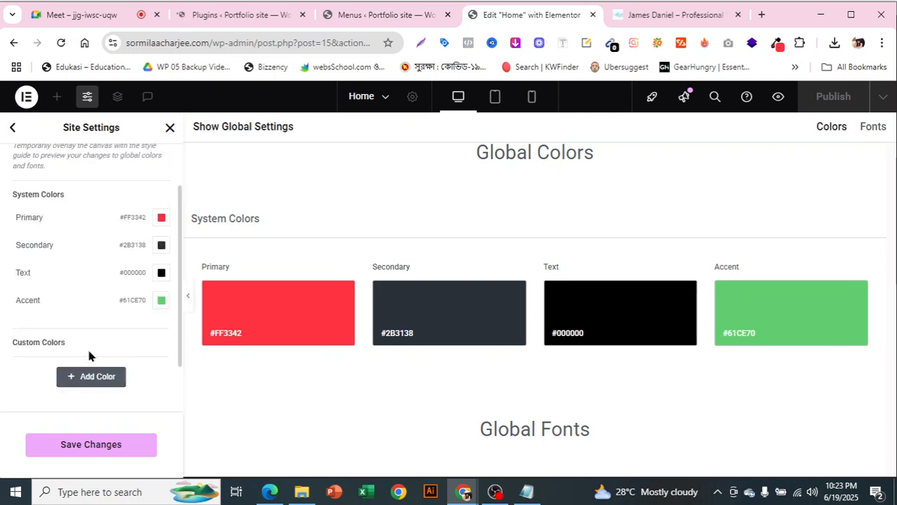
{"action": "scroll", "coordinate": [70, 320], "scroll_direction": "down", "scroll_amount": 1}
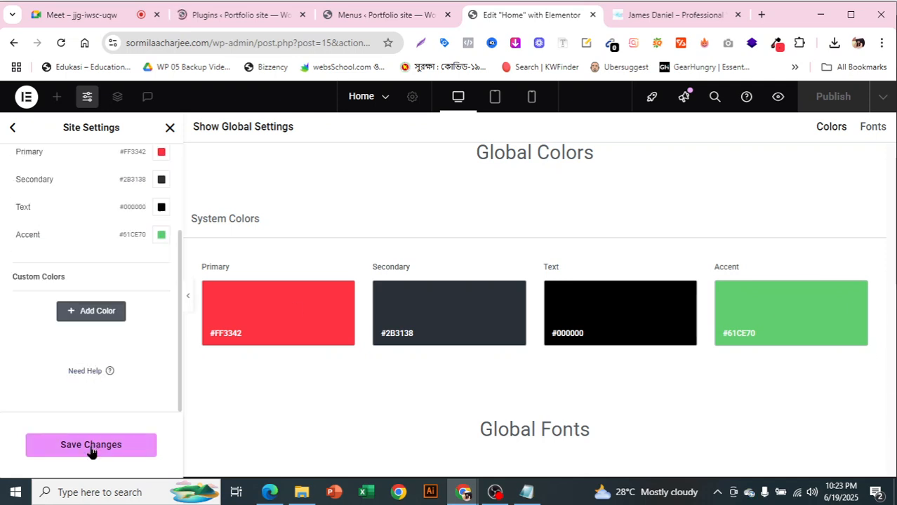
{"action": "left_click", "coordinate": [91, 448]}
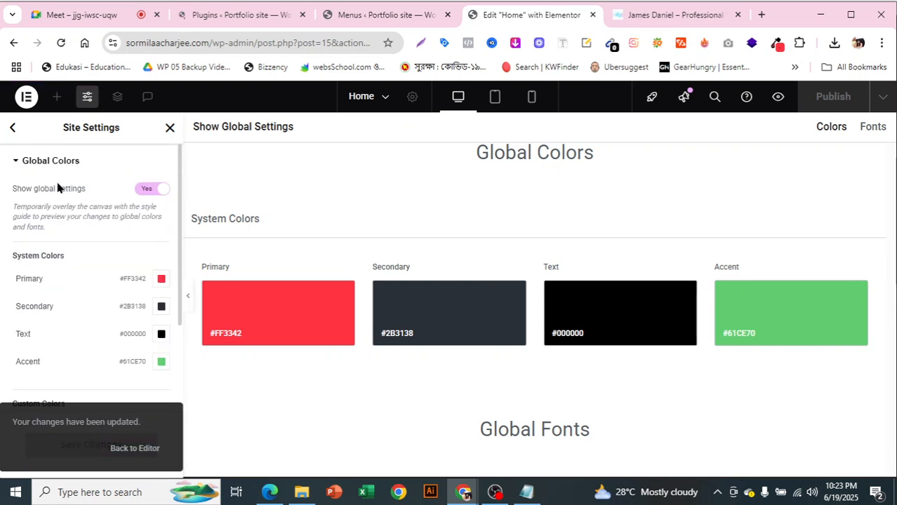
{"action": "left_click", "coordinate": [17, 166]}
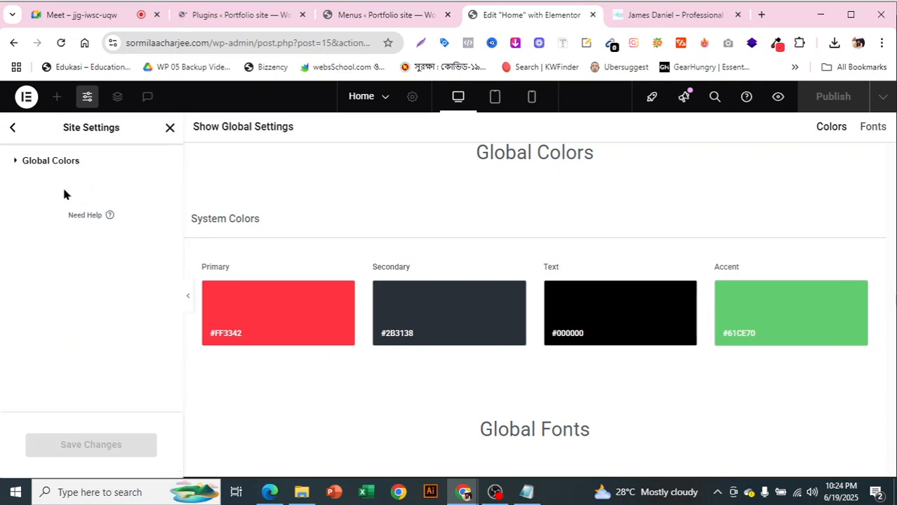
Set the Primary global font family to Roboto Mono
{"action": "left_click", "coordinate": [11, 130]}
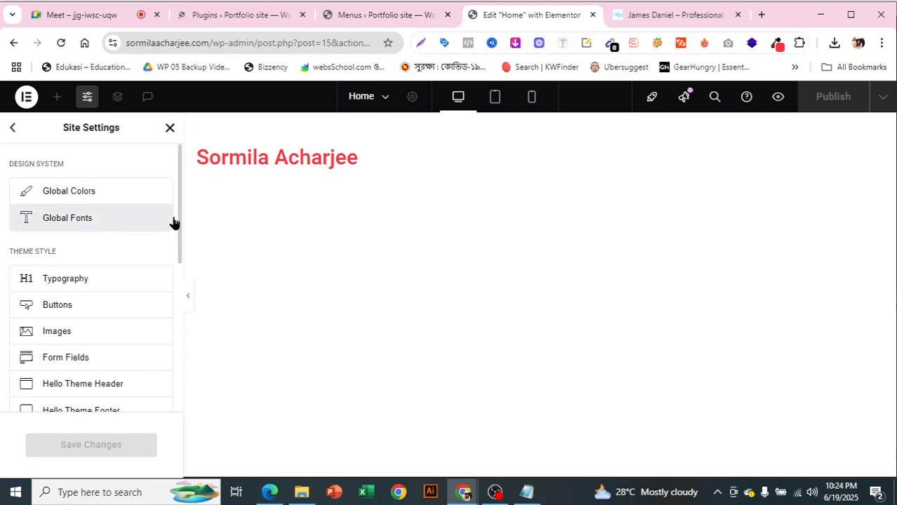
{"action": "left_click", "coordinate": [97, 229]}
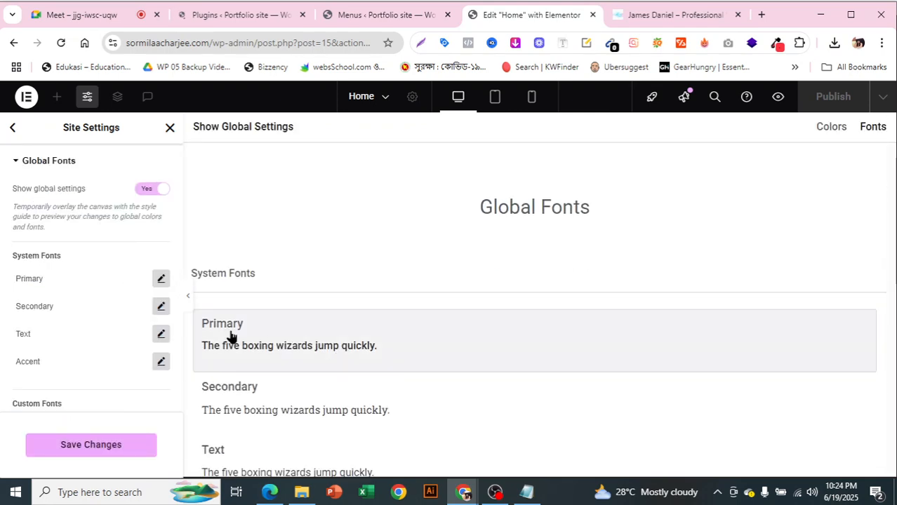
{"action": "left_click", "coordinate": [160, 280]}
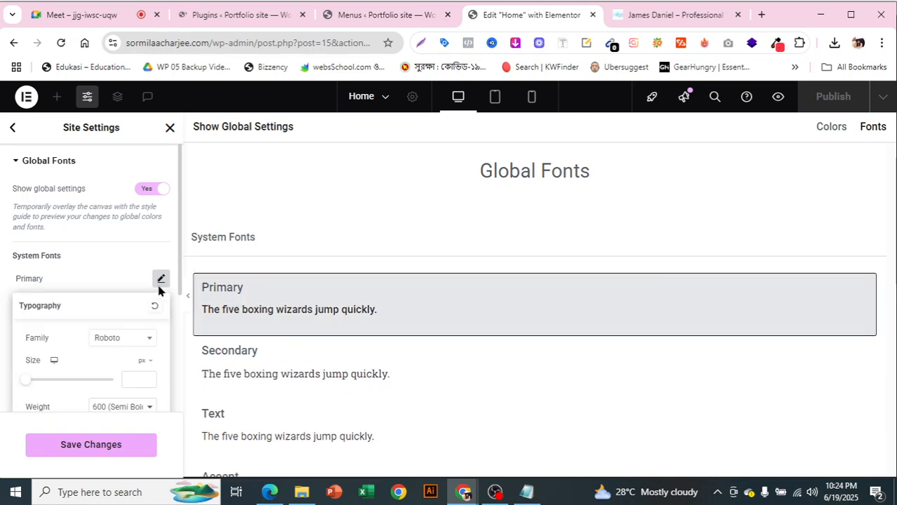
{"action": "left_click", "coordinate": [116, 341]}
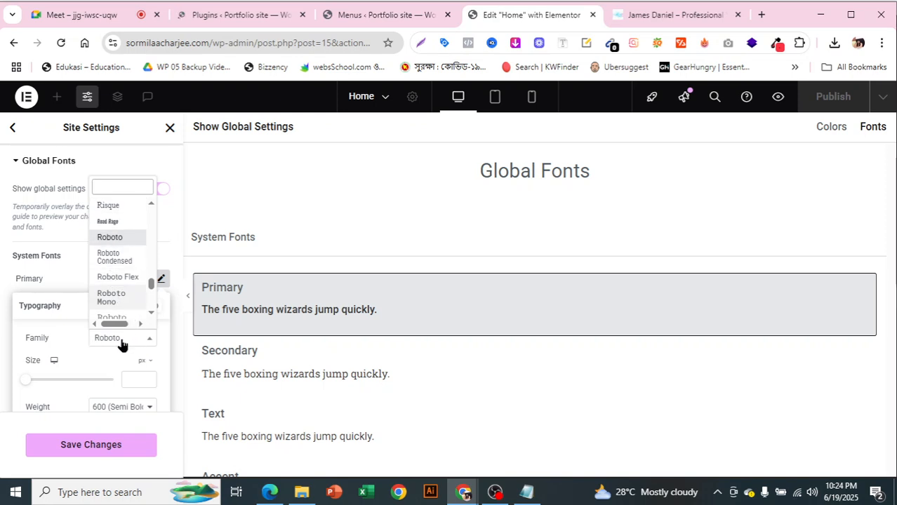
{"action": "left_click", "coordinate": [110, 299]}
{"action": "left_click", "coordinate": [96, 240]}
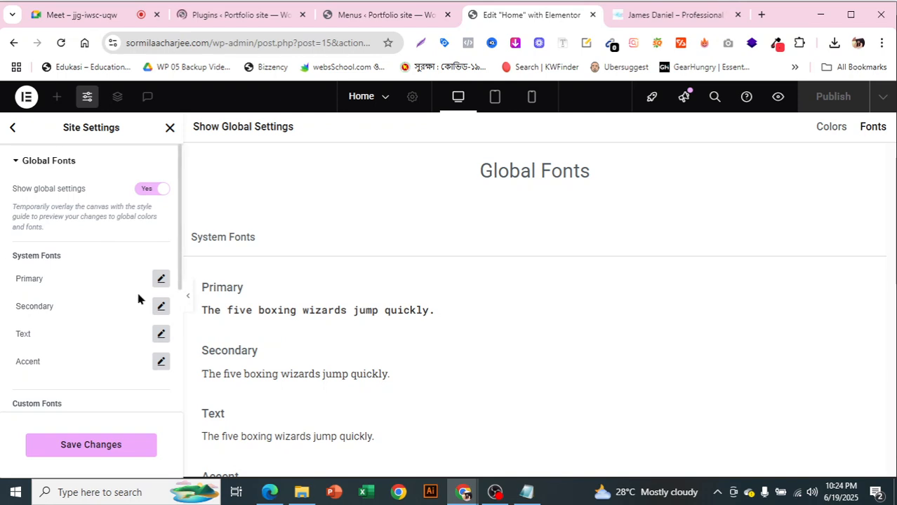
Review the Secondary font, save the global fonts, and return to the settings list
{"action": "scroll", "coordinate": [161, 253], "scroll_direction": "down", "scroll_amount": 1}
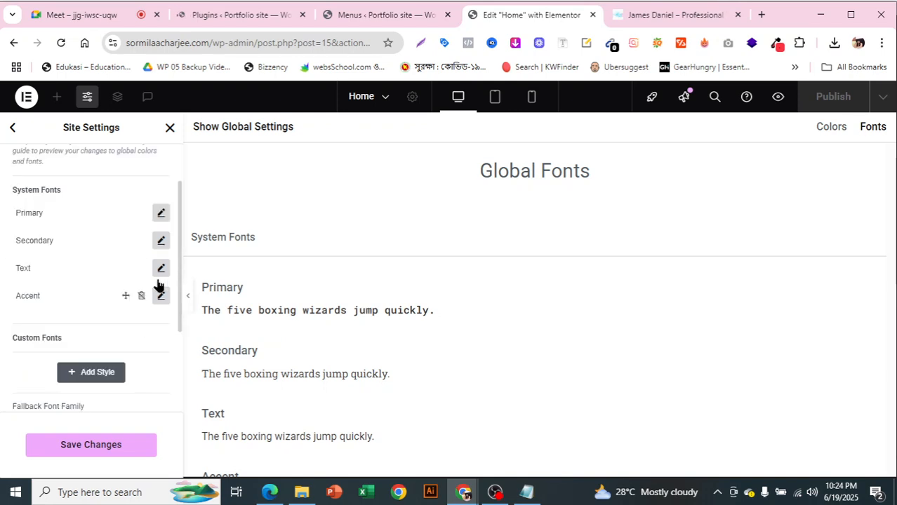
{"action": "left_click", "coordinate": [162, 242]}
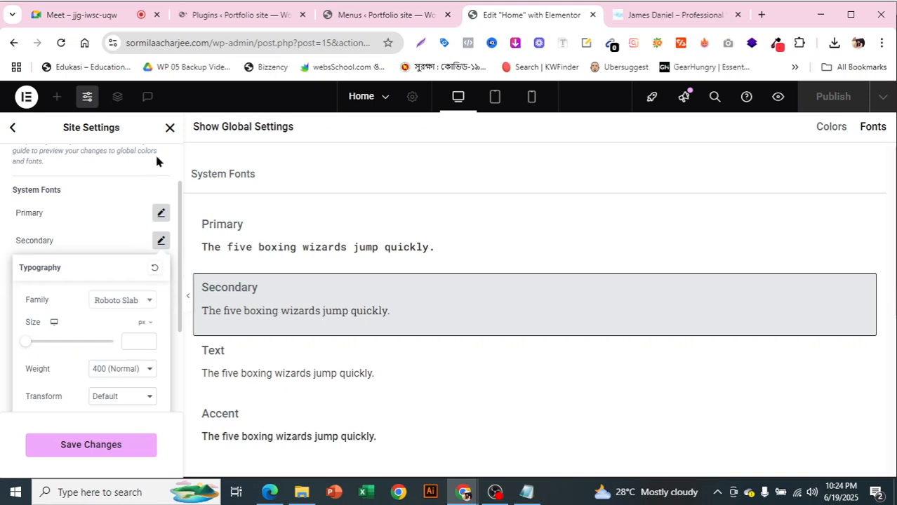
{"action": "left_click", "coordinate": [138, 210]}
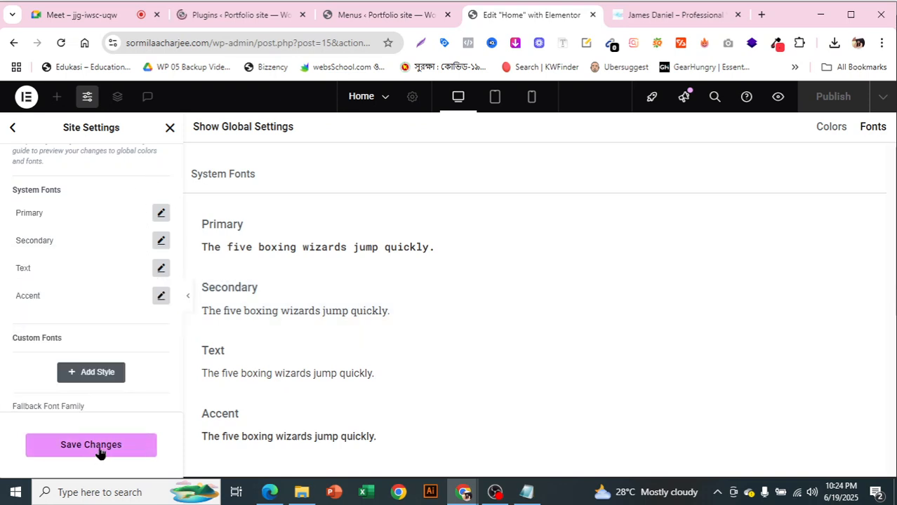
{"action": "left_click", "coordinate": [138, 447]}
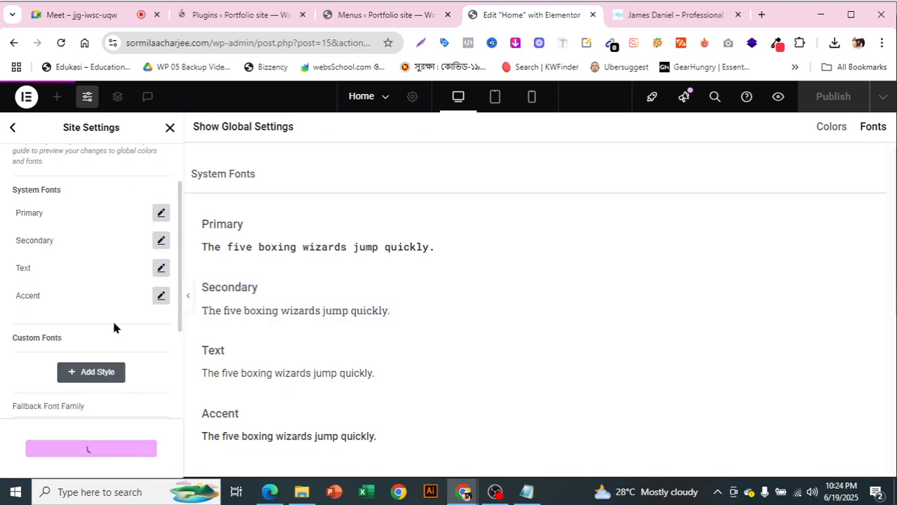
{"action": "scroll", "coordinate": [112, 327], "scroll_direction": "up", "scroll_amount": 1}
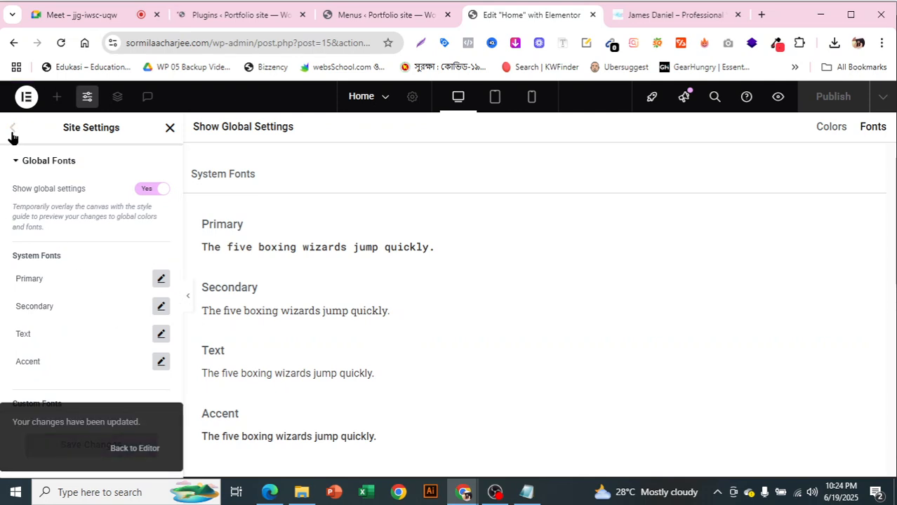
{"action": "left_click", "coordinate": [12, 130]}
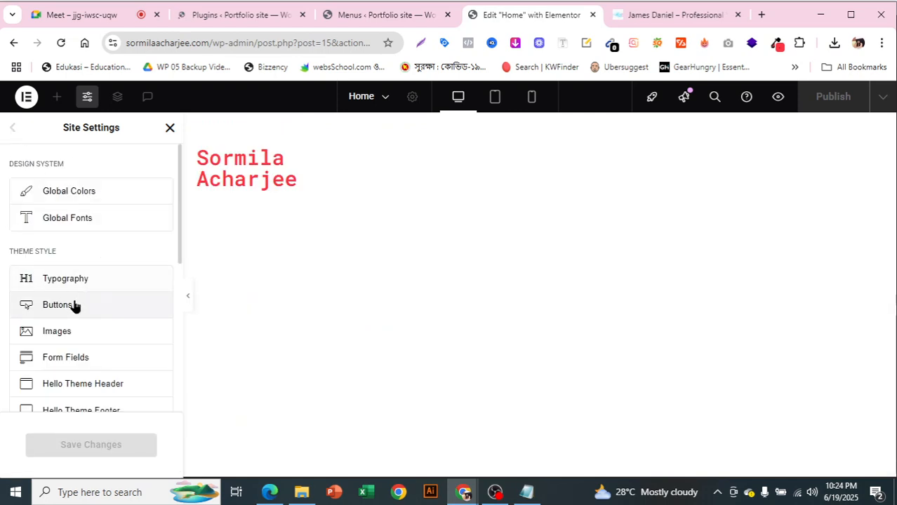
{"action": "scroll", "coordinate": [75, 306], "scroll_direction": "down", "scroll_amount": 1}
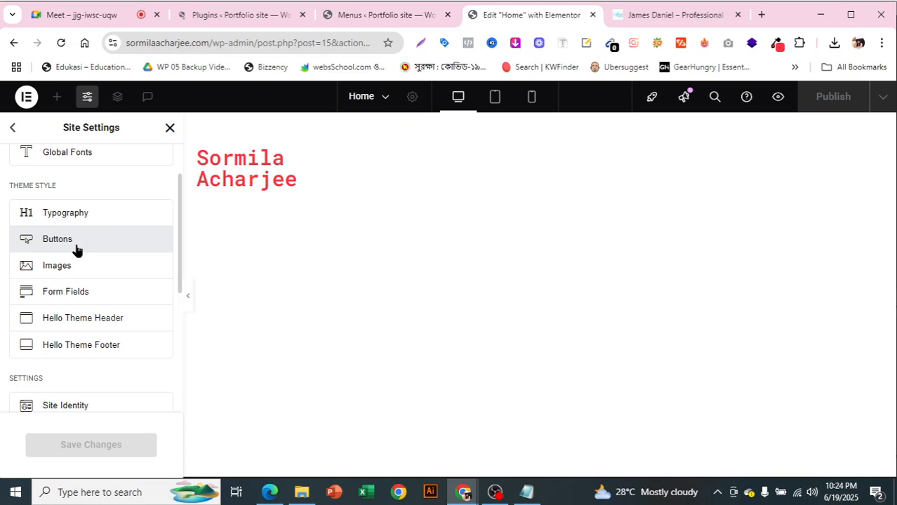
{"action": "left_click", "coordinate": [669, 15]}
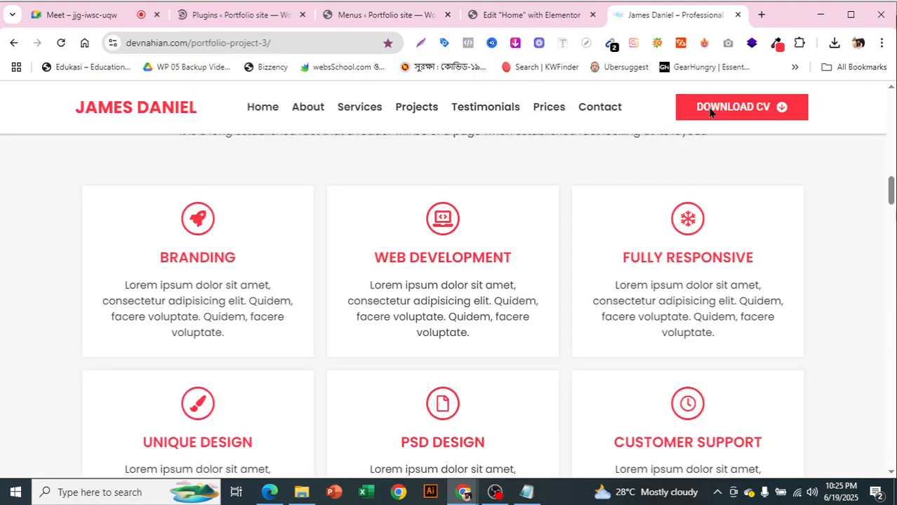
Study the red Download CV and Latest Projects buttons on the James Daniel page
{"action": "scroll", "coordinate": [842, 279], "scroll_direction": "up", "scroll_amount": 10}
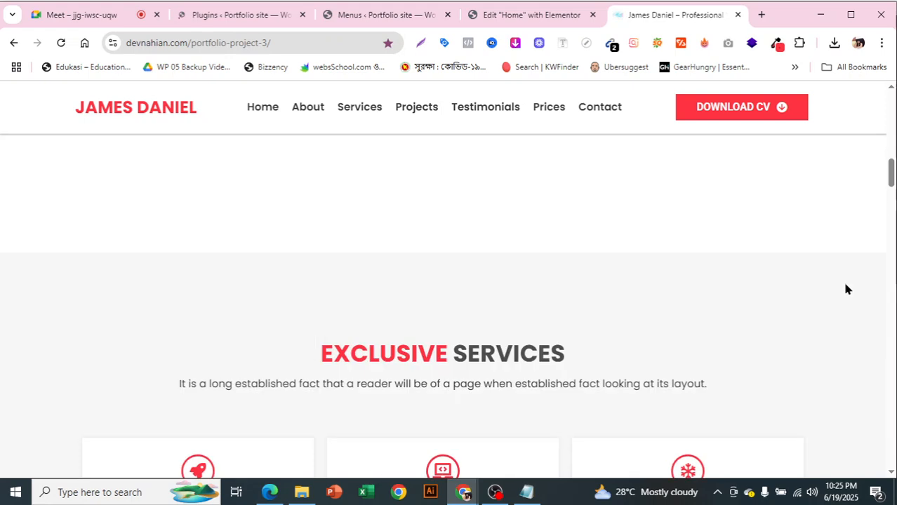
{"action": "scroll", "coordinate": [846, 290], "scroll_direction": "up", "scroll_amount": 3}
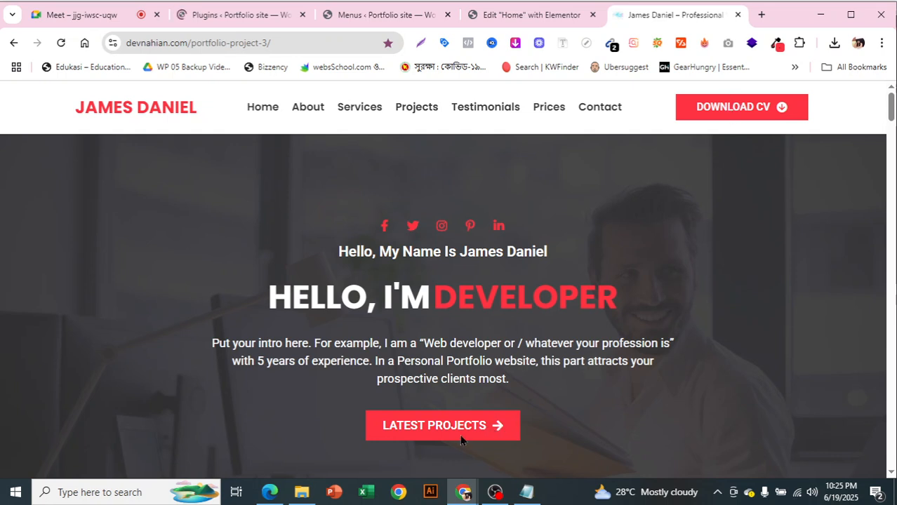
{"action": "scroll", "coordinate": [461, 440], "scroll_direction": "down", "scroll_amount": 2}
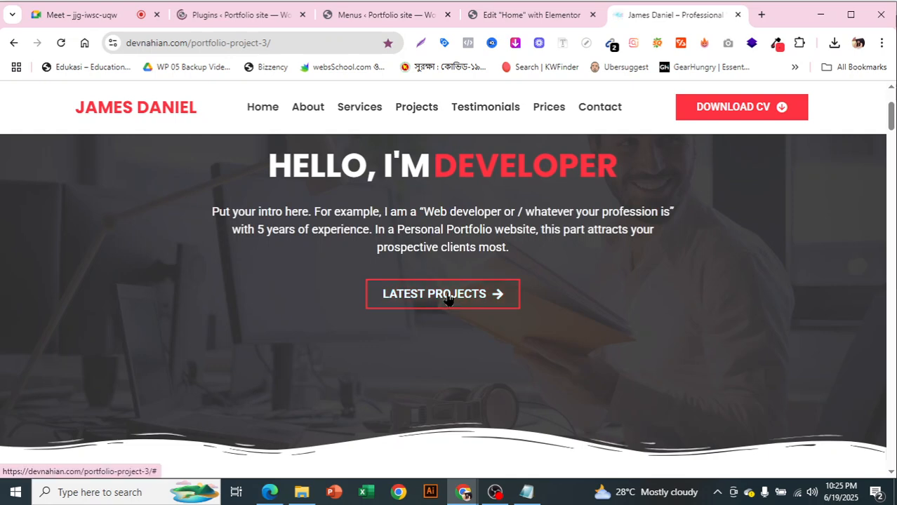
{"action": "left_click", "coordinate": [456, 300]}
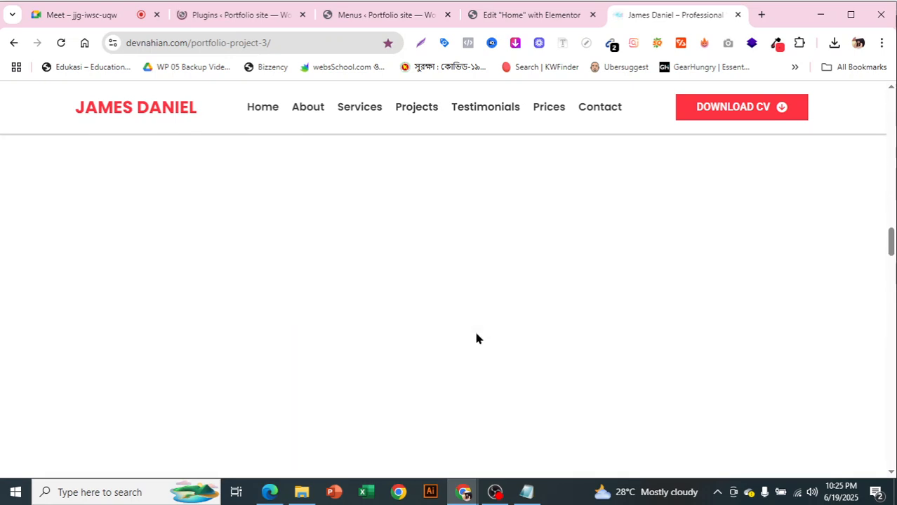
{"action": "left_click_drag", "start_coordinate": [892, 250], "coordinate": [893, 77]}
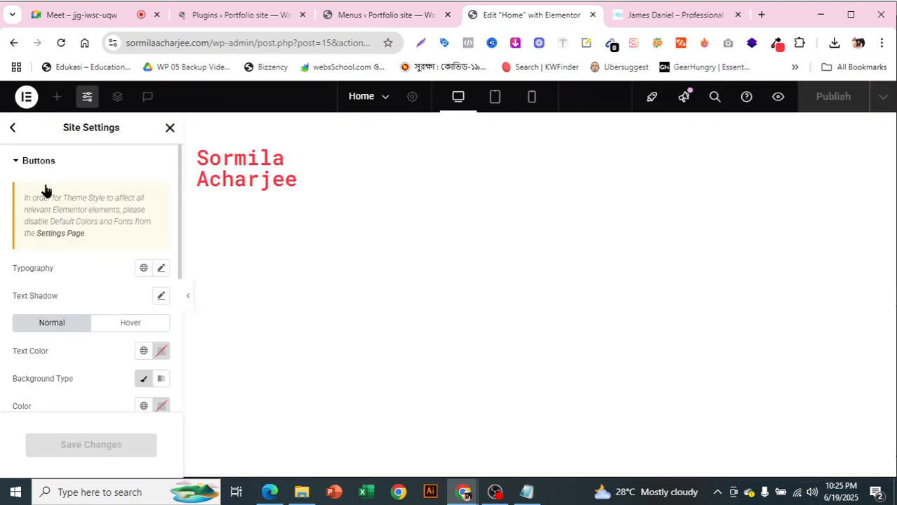
Give buttons a Classic background, first leaving the colour black
{"action": "scroll", "coordinate": [116, 281], "scroll_direction": "down", "scroll_amount": 1}
{"action": "scroll", "coordinate": [122, 287], "scroll_direction": "down", "scroll_amount": 1}
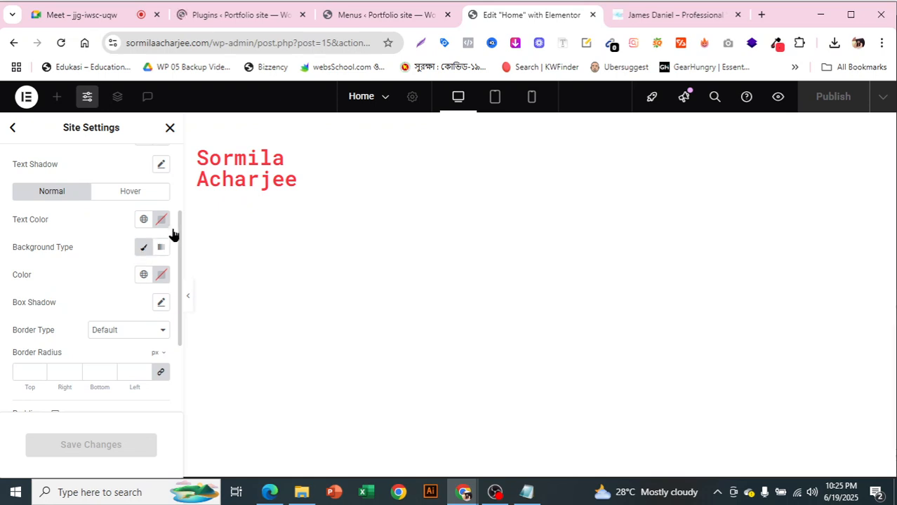
{"action": "left_click", "coordinate": [143, 251]}
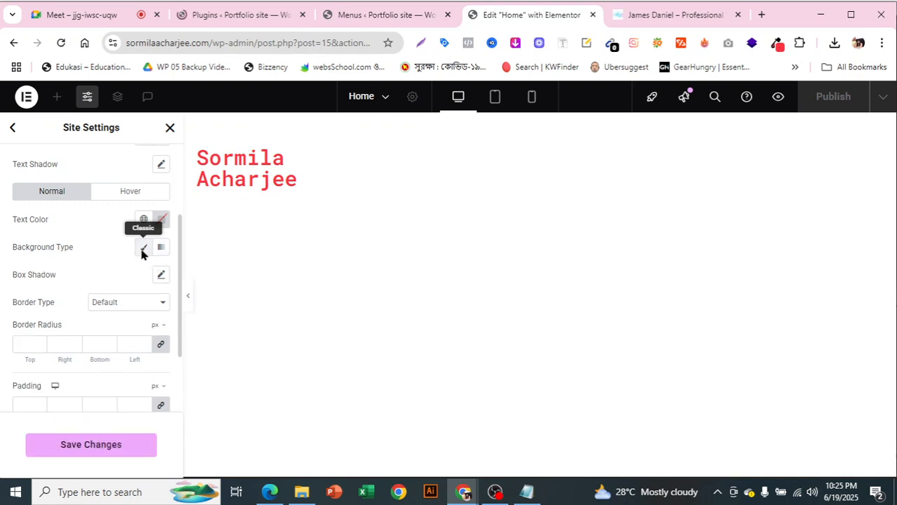
{"action": "left_click", "coordinate": [142, 252]}
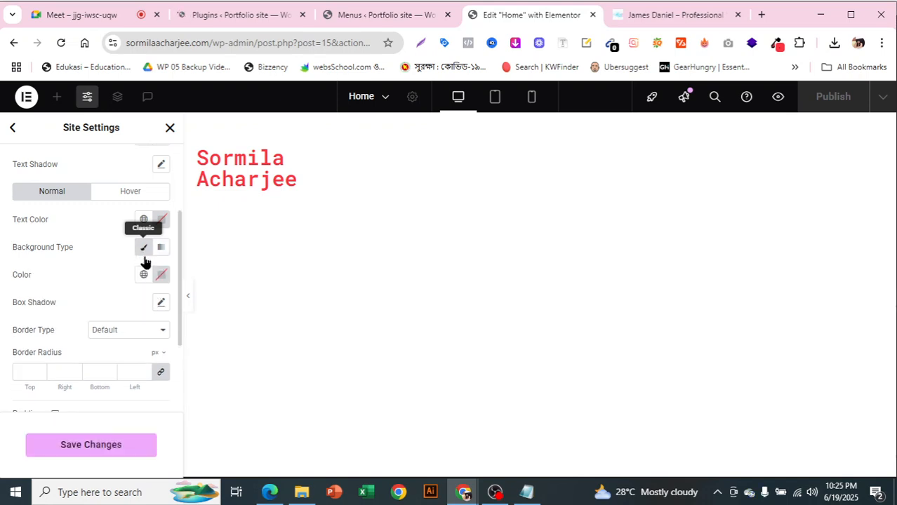
{"action": "left_click", "coordinate": [163, 277]}
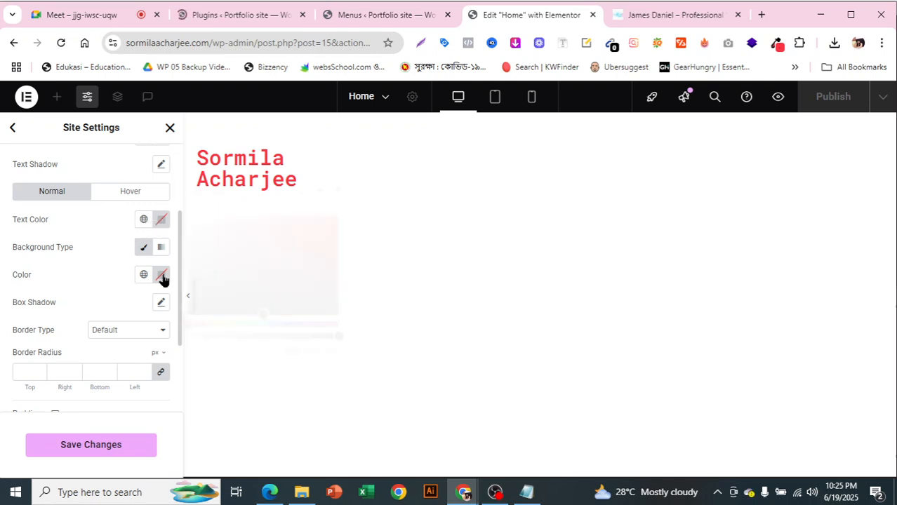
{"action": "left_click", "coordinate": [237, 348]}
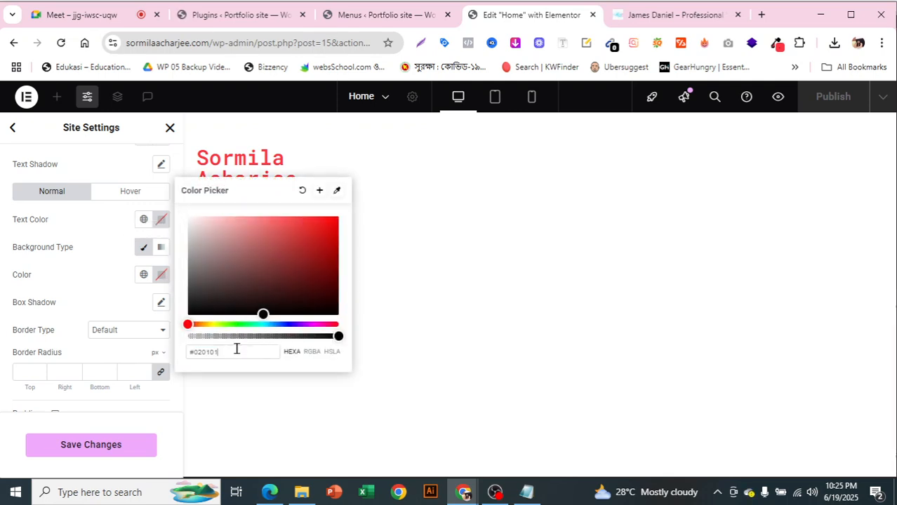
{"action": "left_click_drag", "start_coordinate": [236, 349], "coordinate": [155, 351]}
{"action": "left_click", "coordinate": [319, 194]}
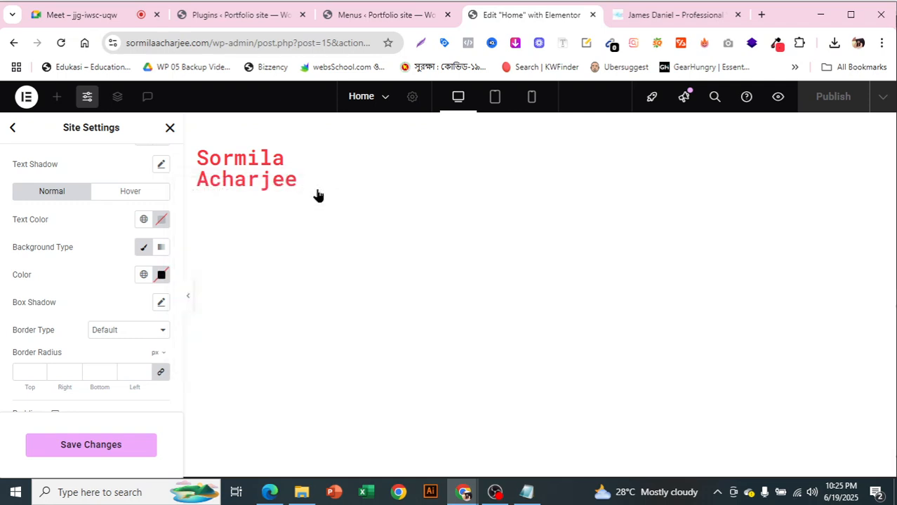
{"action": "left_click", "coordinate": [163, 221]}
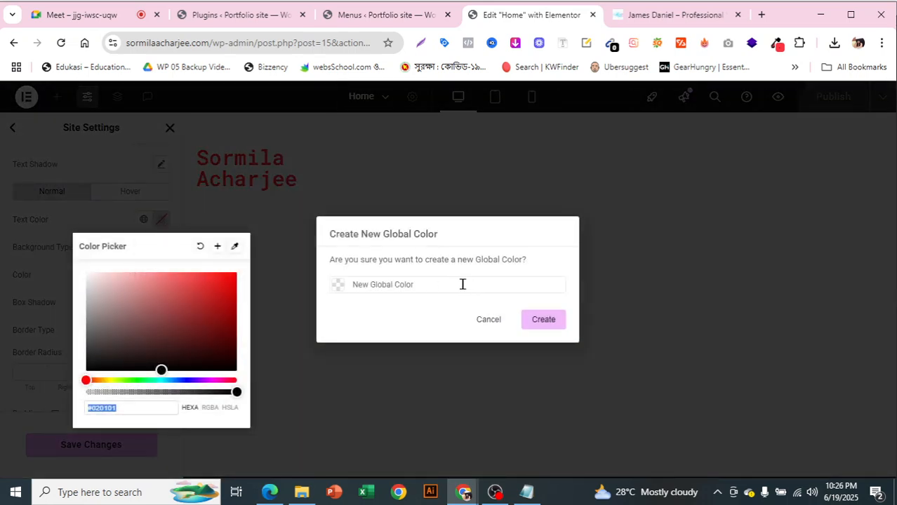
{"action": "left_click", "coordinate": [486, 321]}
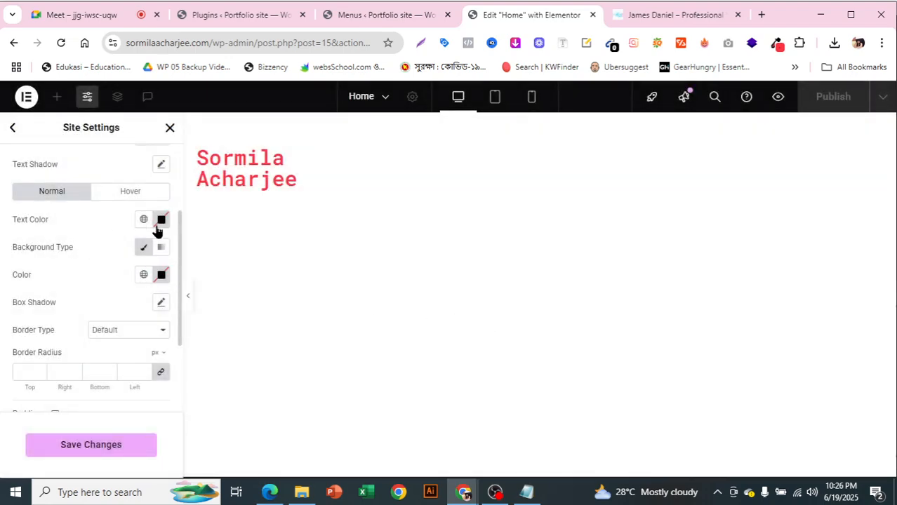
Make the button background the Primary global red with a classic solid fill
{"action": "left_click", "coordinate": [142, 249]}
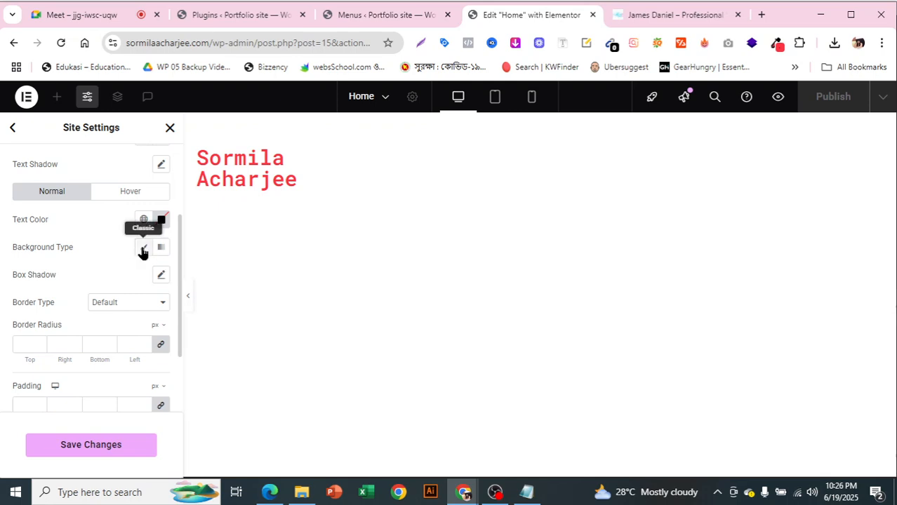
{"action": "left_click", "coordinate": [142, 251]}
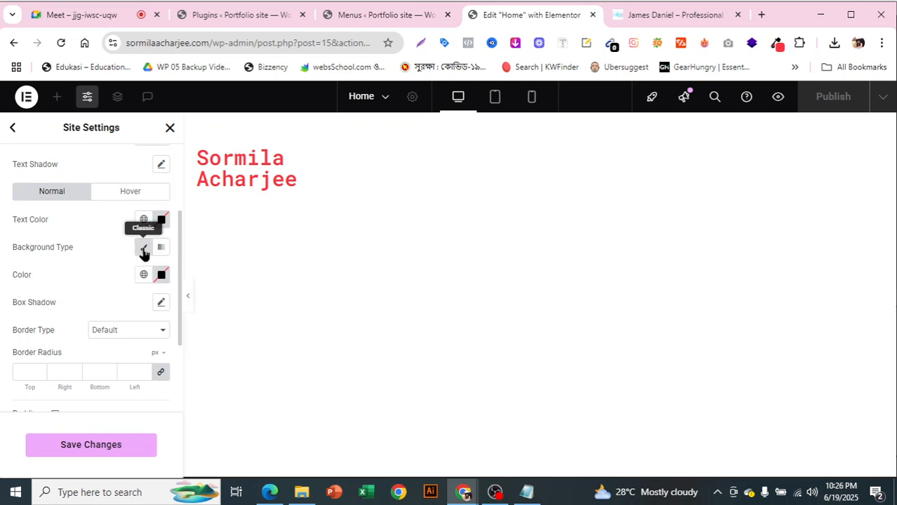
{"action": "left_click", "coordinate": [162, 275]}
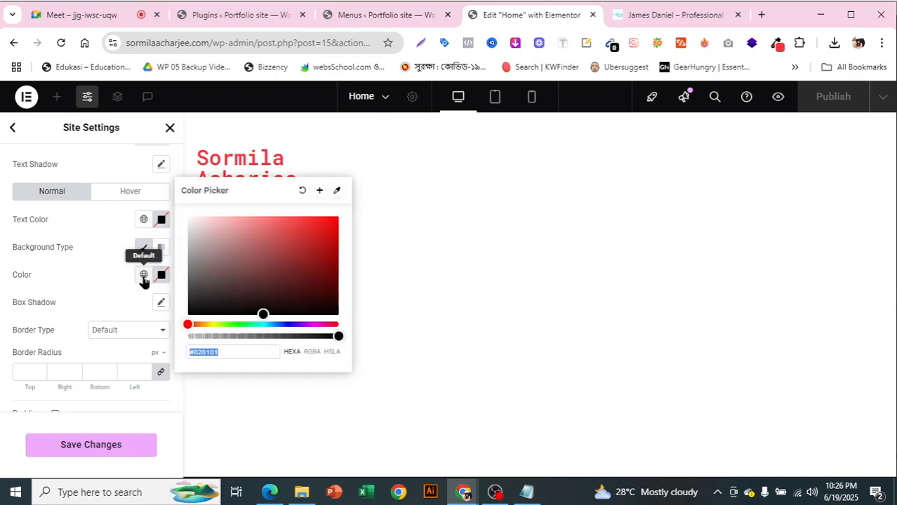
{"action": "left_click", "coordinate": [144, 280]}
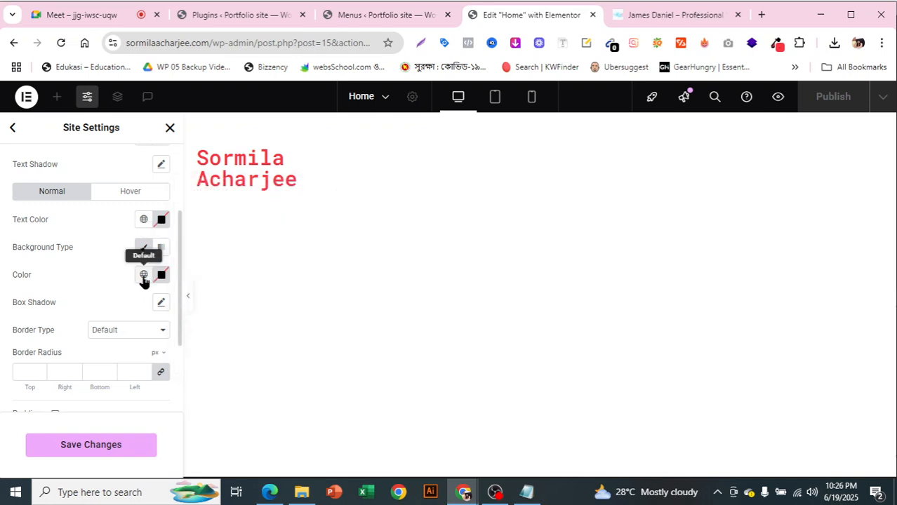
{"action": "left_click", "coordinate": [143, 276]}
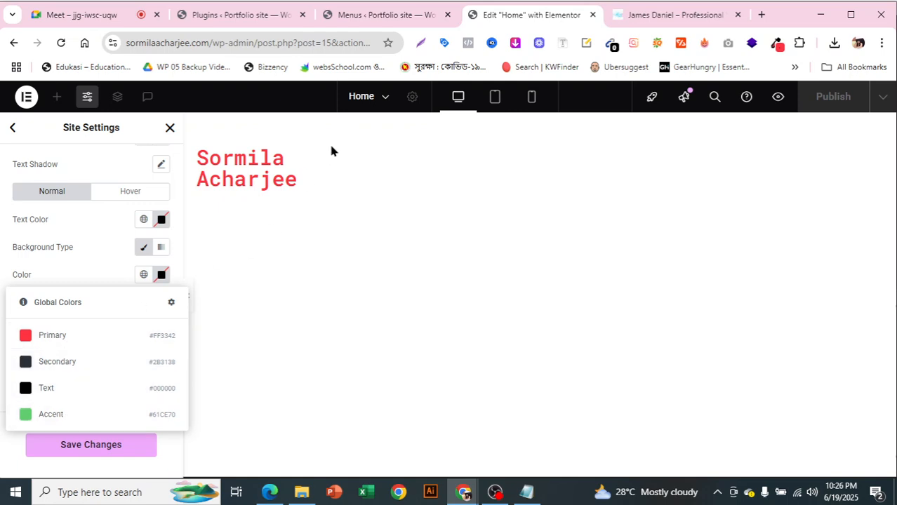
{"action": "left_click", "coordinate": [51, 337]}
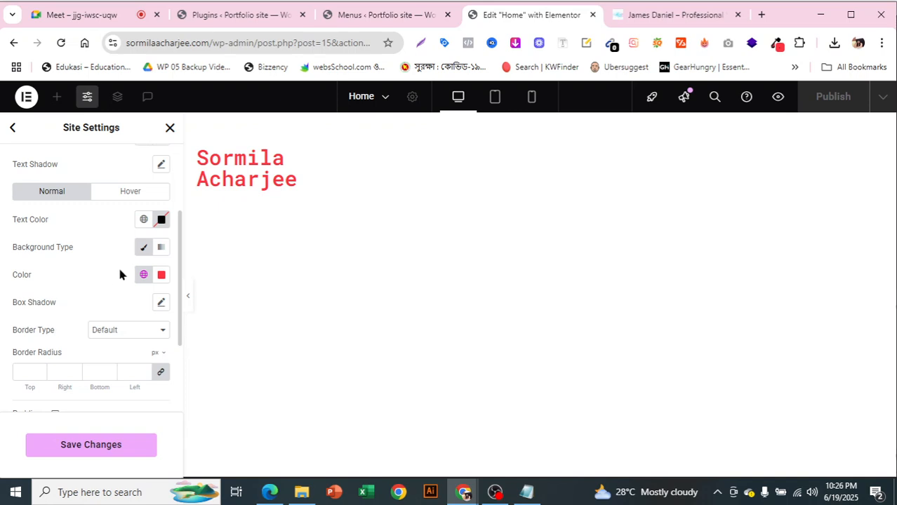
{"action": "left_click", "coordinate": [143, 249]}
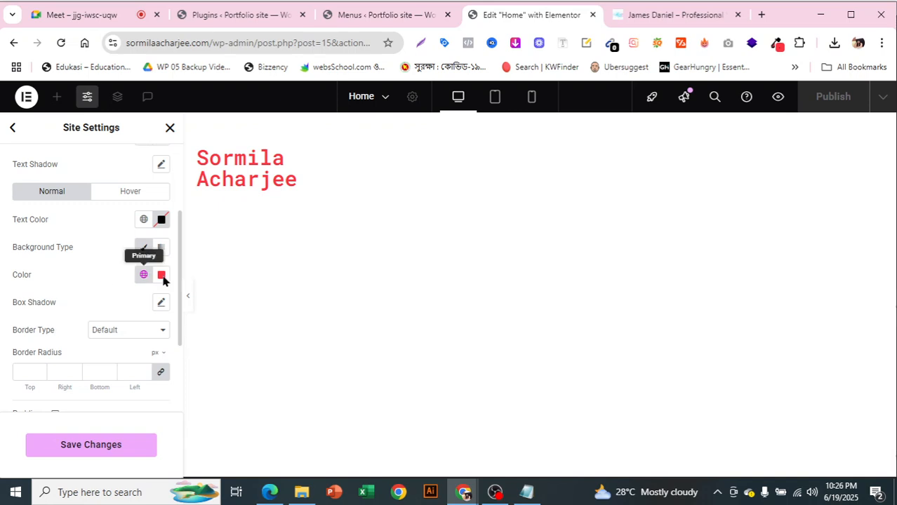
{"action": "left_click", "coordinate": [144, 251]}
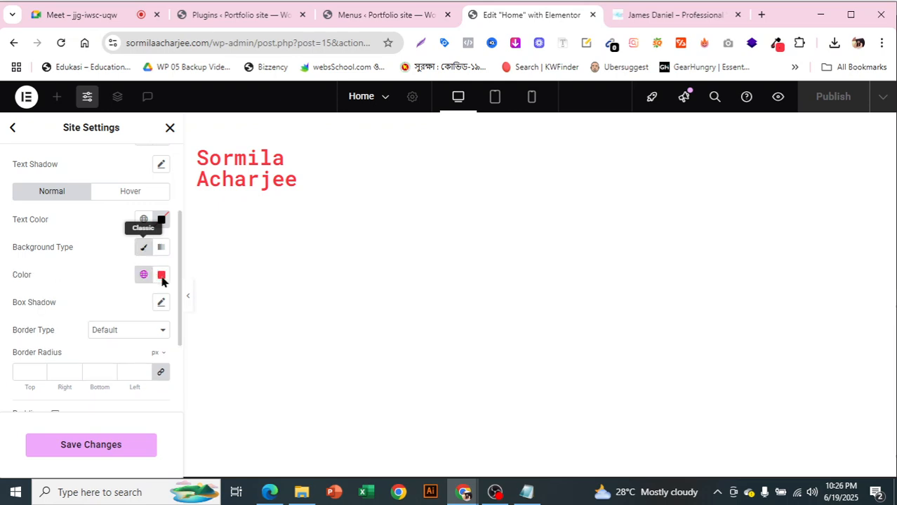
{"action": "scroll", "coordinate": [135, 333], "scroll_direction": "down", "scroll_amount": 1}
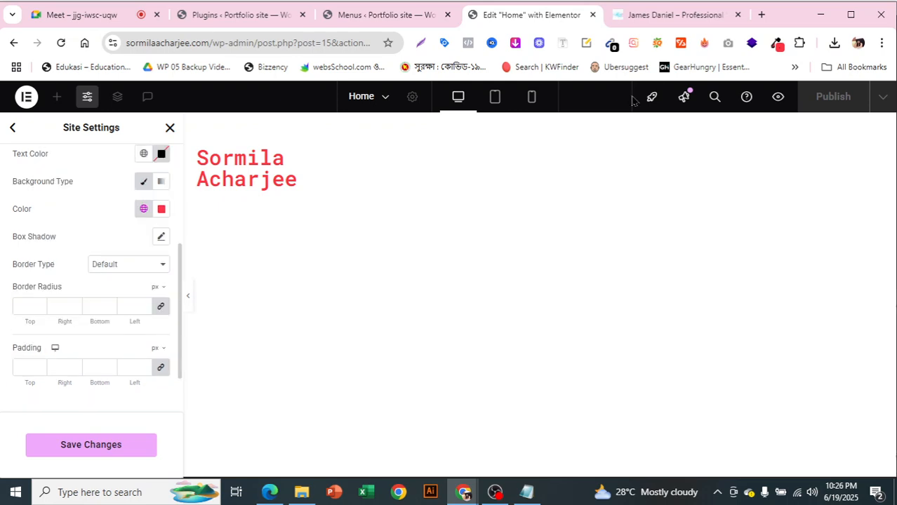
{"action": "left_click", "coordinate": [674, 26]}
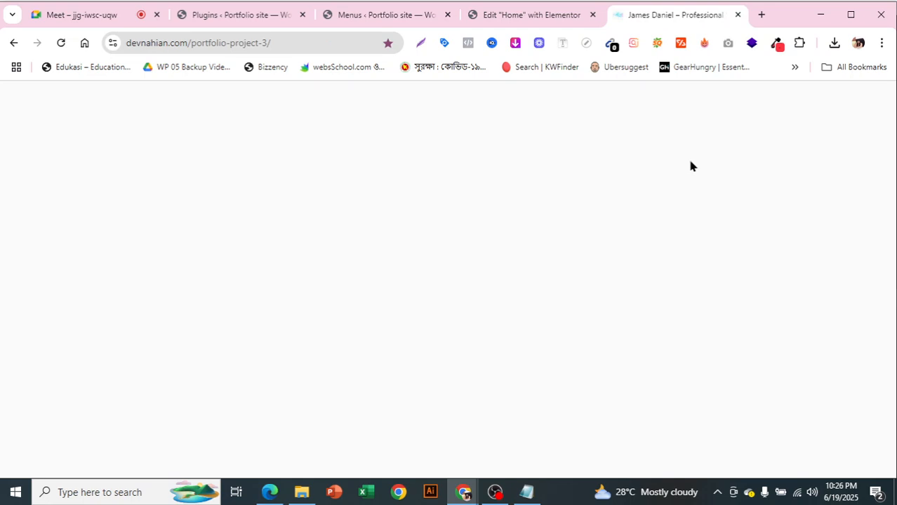
{"action": "left_click", "coordinate": [239, 46]}
{"action": "right_click", "coordinate": [235, 45]}
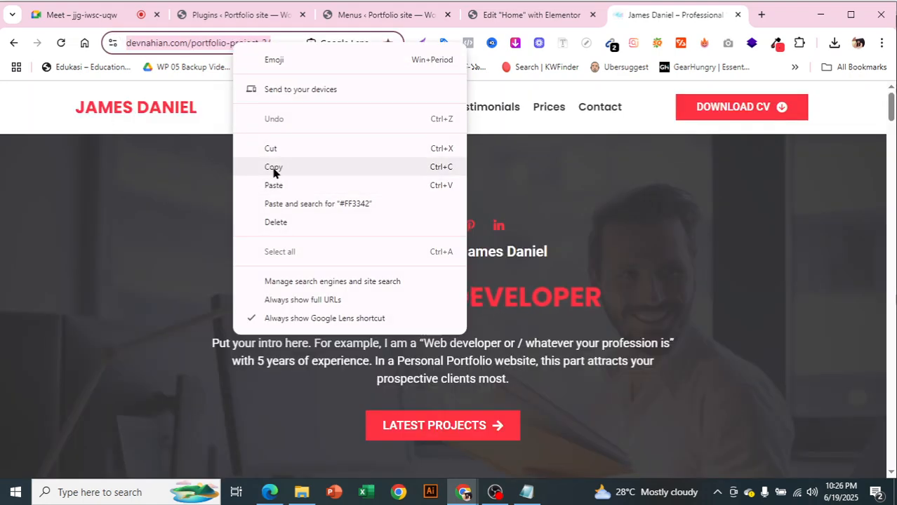
{"action": "left_click", "coordinate": [274, 168]}
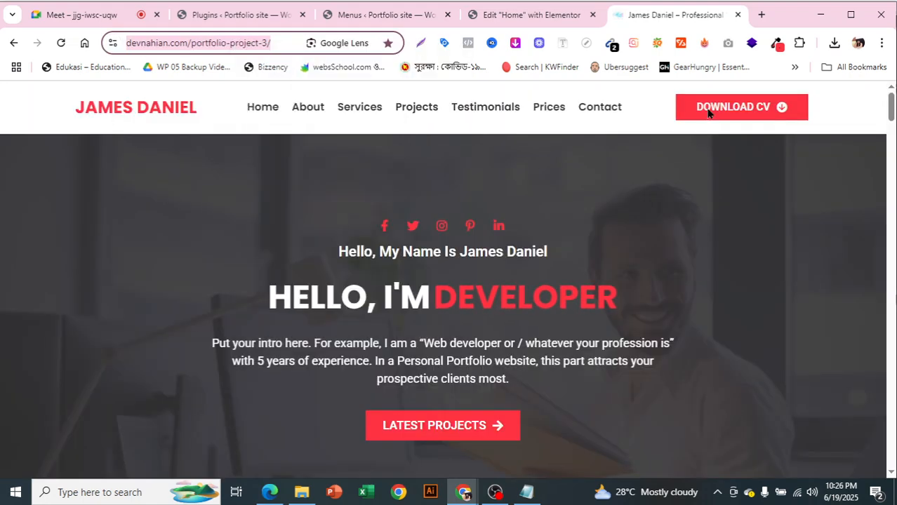
{"action": "left_click", "coordinate": [390, 17]}
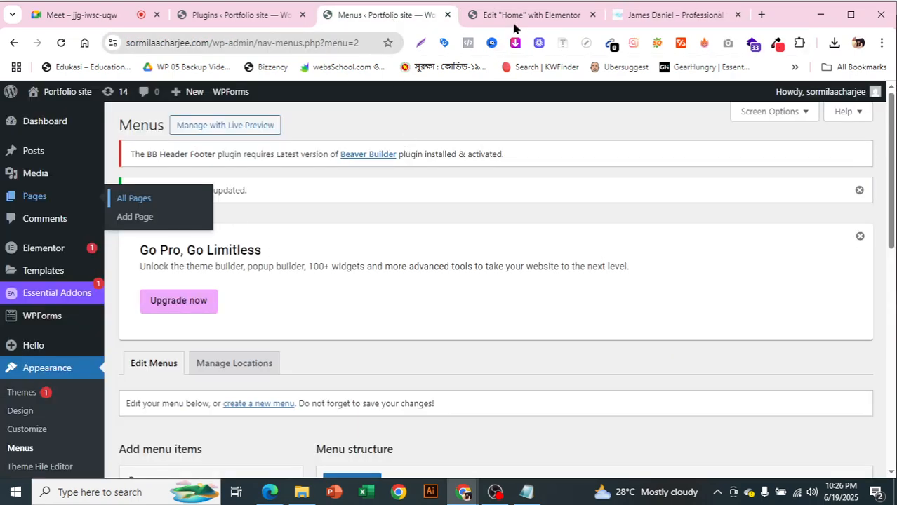
{"action": "left_click", "coordinate": [533, 15]}
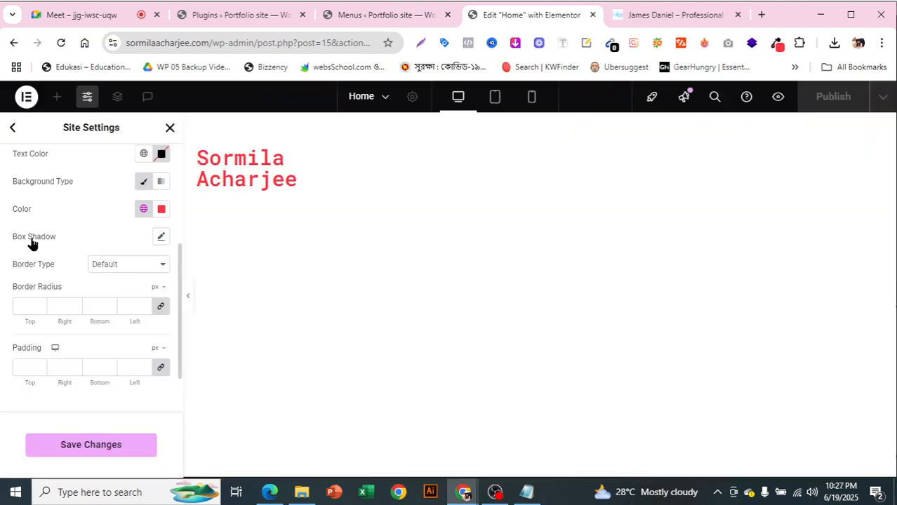
Make the normal-state button text white and switch to the Hover state
{"action": "scroll", "coordinate": [74, 275], "scroll_direction": "up", "scroll_amount": 1}
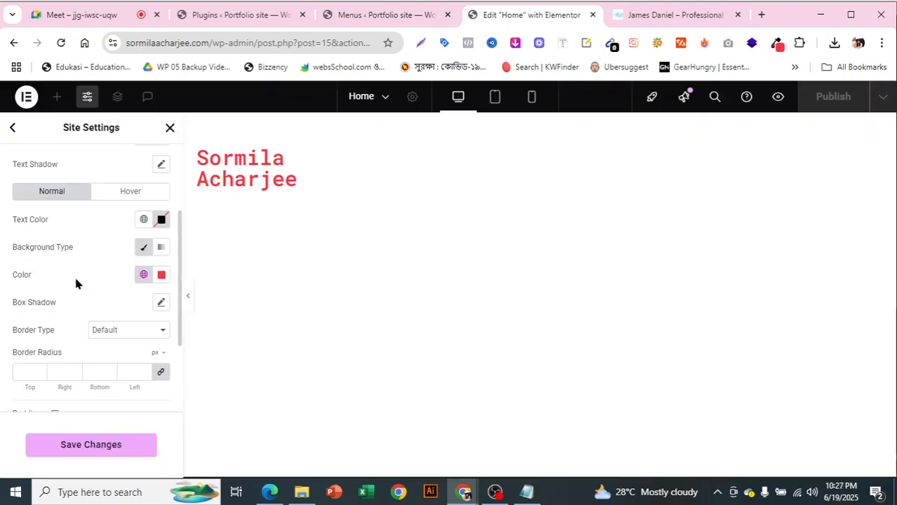
{"action": "left_click", "coordinate": [144, 220]}
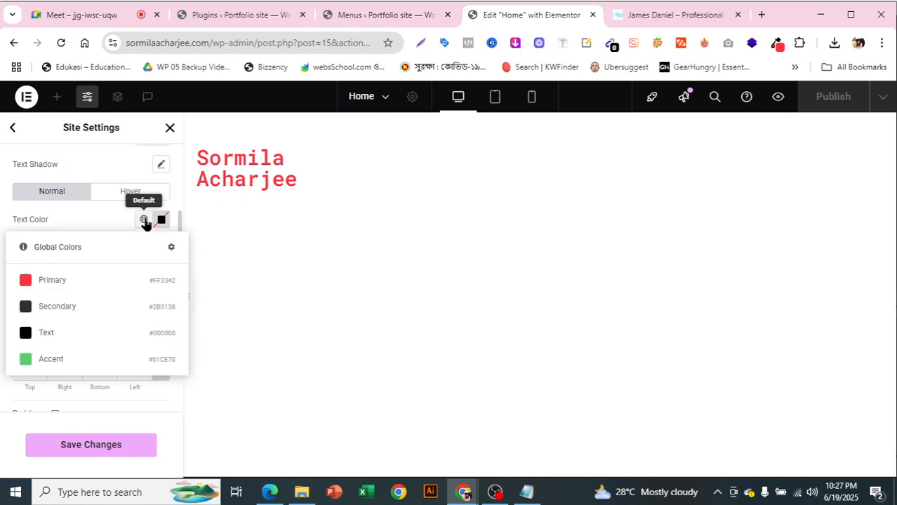
{"action": "left_click", "coordinate": [78, 217]}
{"action": "left_click", "coordinate": [161, 220]}
{"action": "left_click_drag", "start_coordinate": [148, 326], "coordinate": [74, 260]}
{"action": "left_click", "coordinate": [31, 221]}
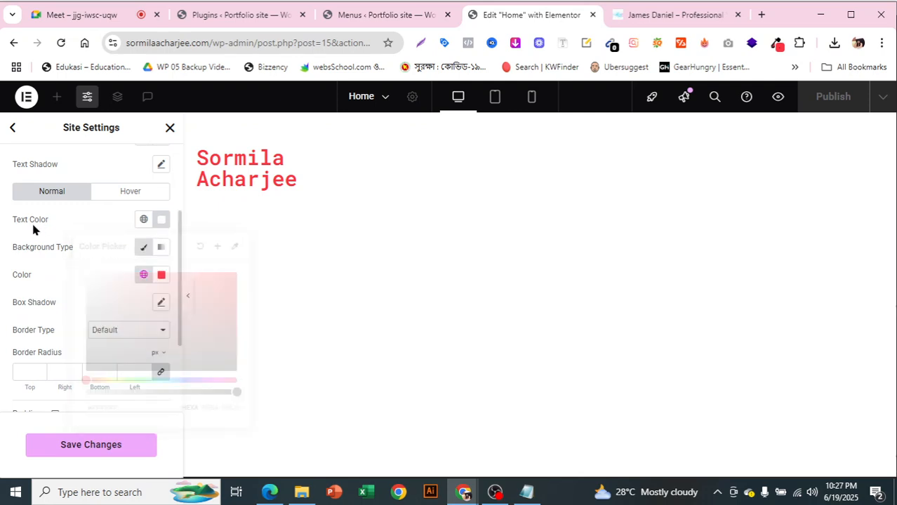
{"action": "left_click", "coordinate": [142, 194]}
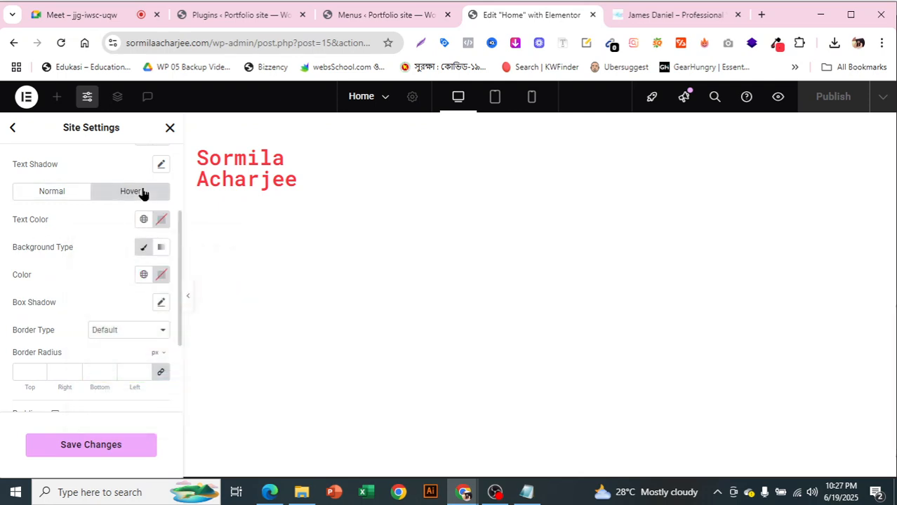
{"action": "left_click", "coordinate": [642, 16]}
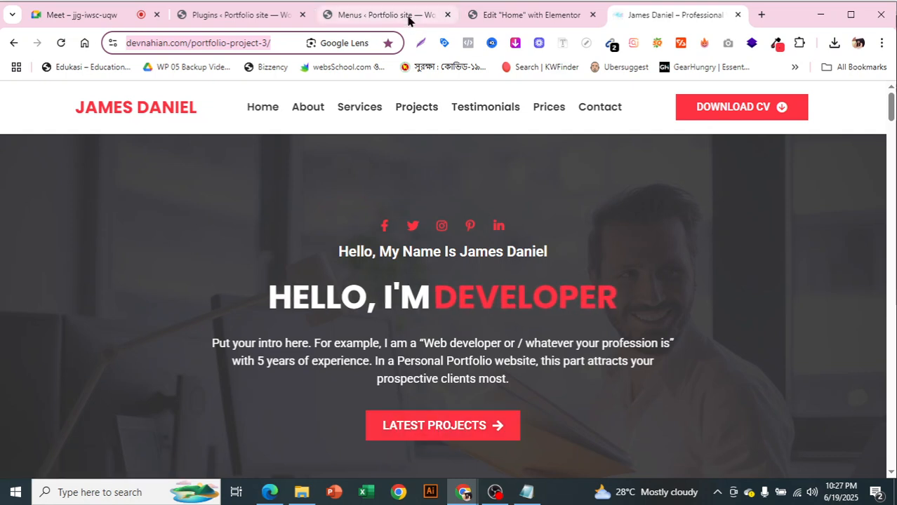
{"action": "left_click", "coordinate": [530, 14]}
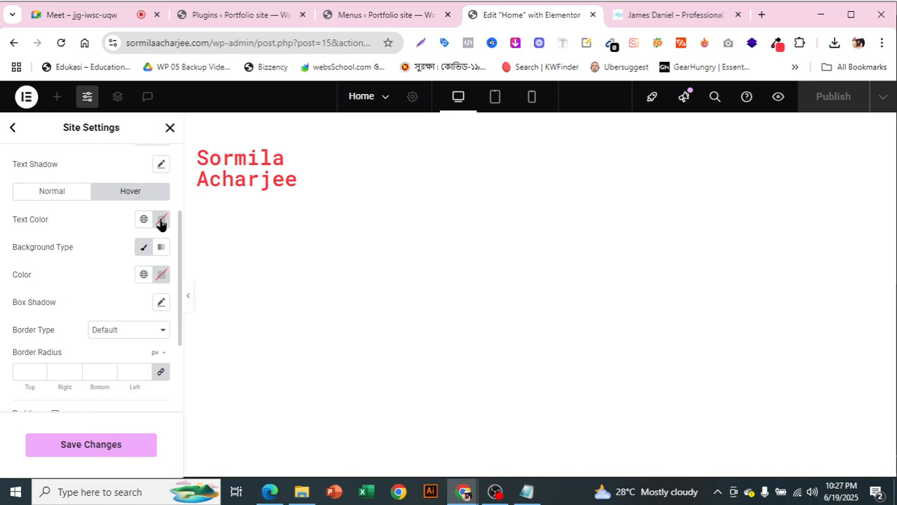
Give hovered buttons a Classic background with a fully transparent colour
{"action": "left_click", "coordinate": [144, 251]}
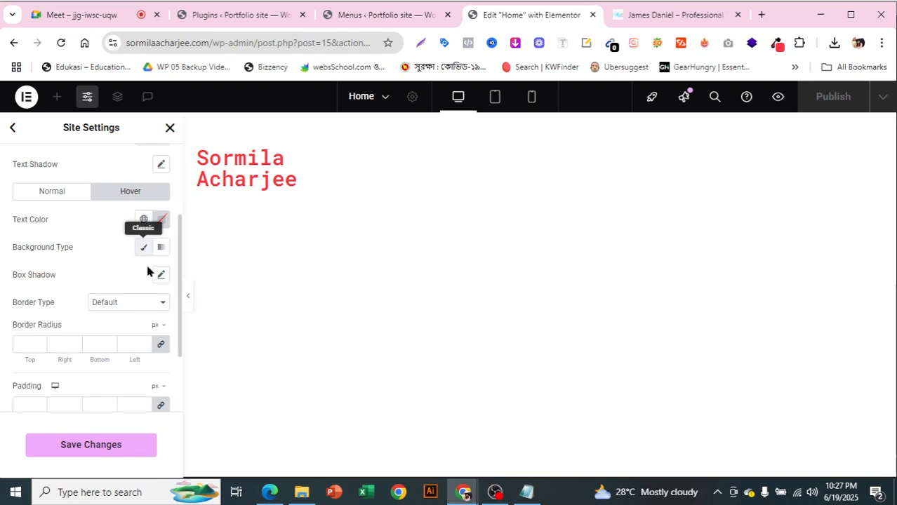
{"action": "left_click", "coordinate": [141, 249]}
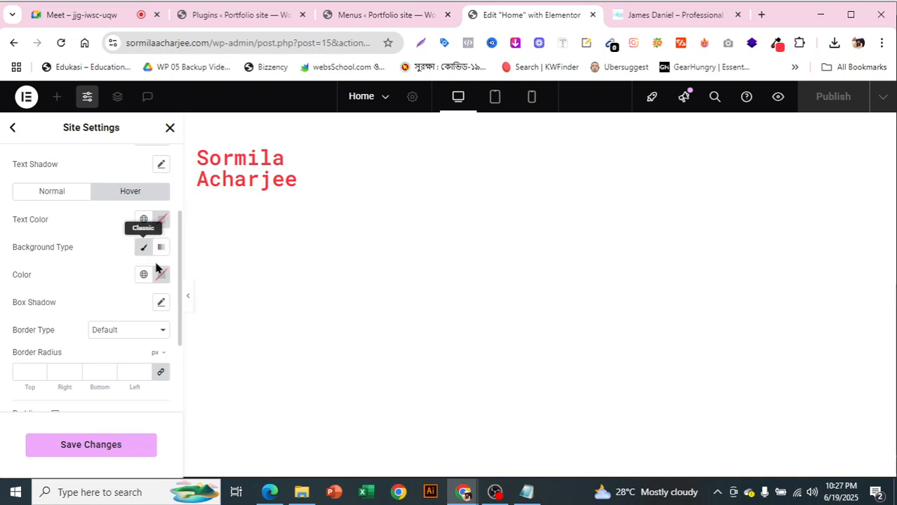
{"action": "left_click", "coordinate": [161, 276]}
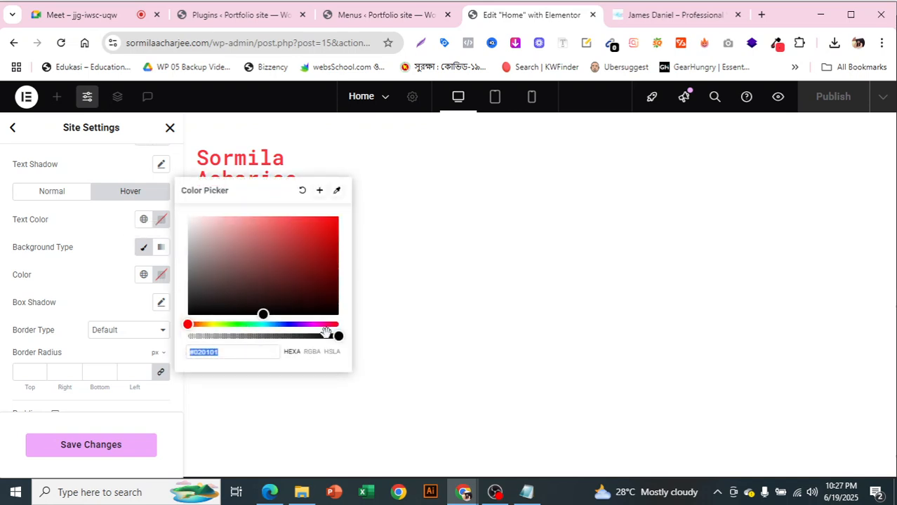
{"action": "left_click_drag", "start_coordinate": [336, 337], "coordinate": [171, 336]}
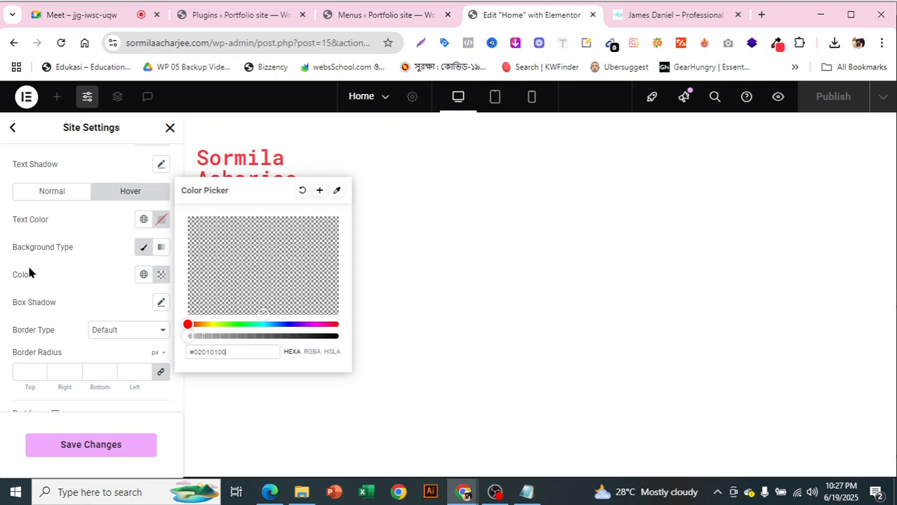
{"action": "left_click", "coordinate": [1, 264]}
Add a solid Primary red border to hovered buttons and save the site settings
{"action": "left_click", "coordinate": [114, 331]}
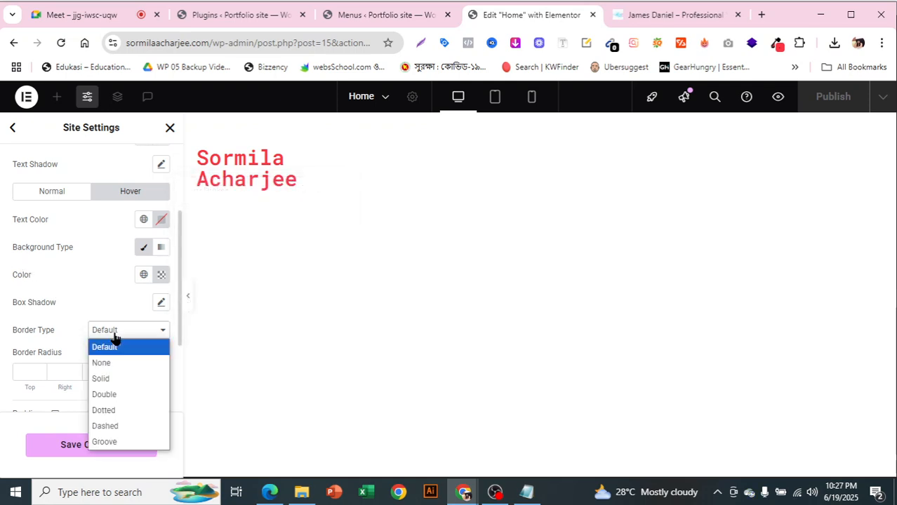
{"action": "left_click", "coordinate": [116, 378]}
{"action": "scroll", "coordinate": [117, 325], "scroll_direction": "down", "scroll_amount": 1}
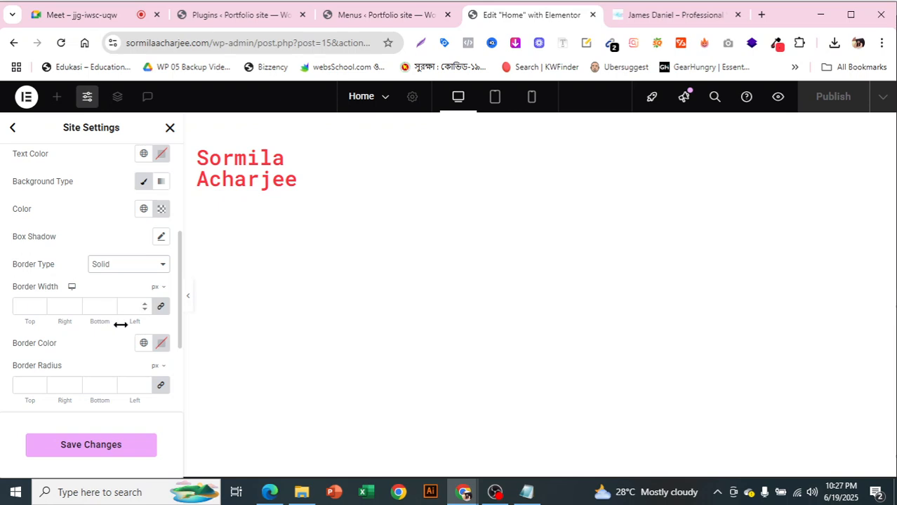
{"action": "left_click", "coordinate": [162, 346]}
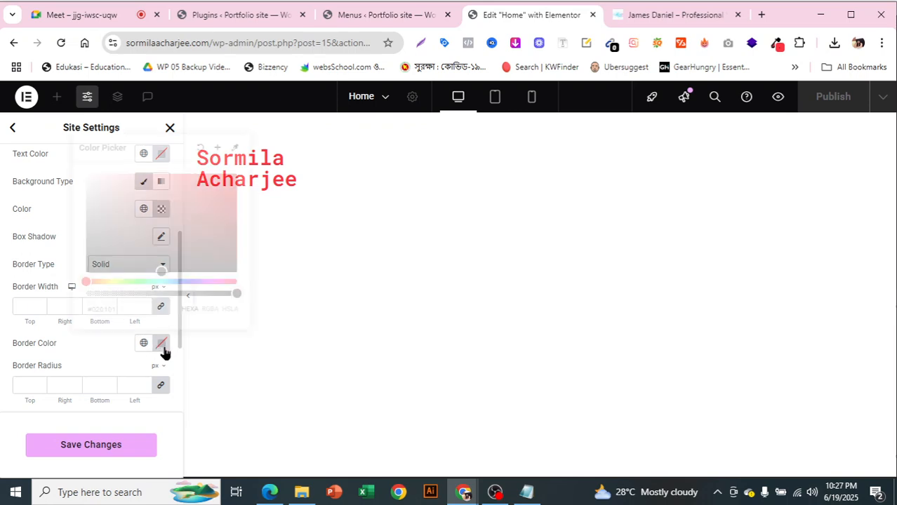
{"action": "left_click", "coordinate": [142, 345]}
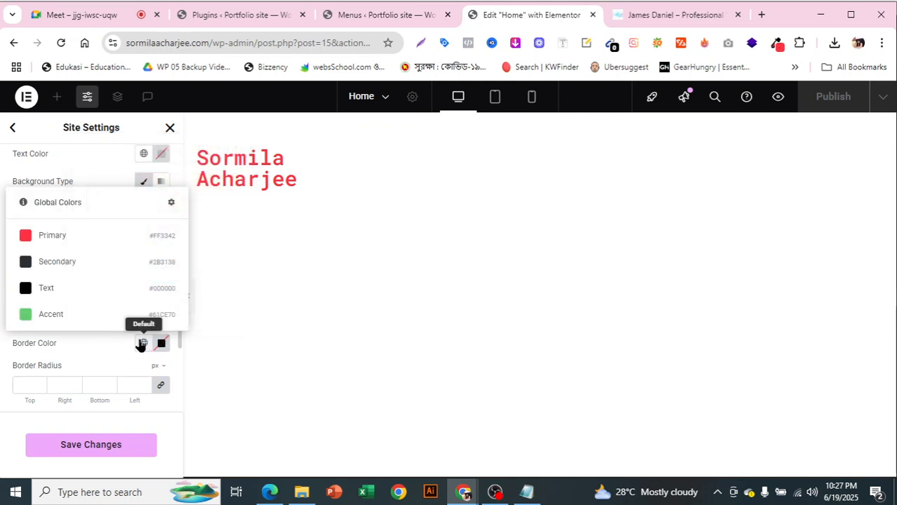
{"action": "left_click", "coordinate": [77, 238]}
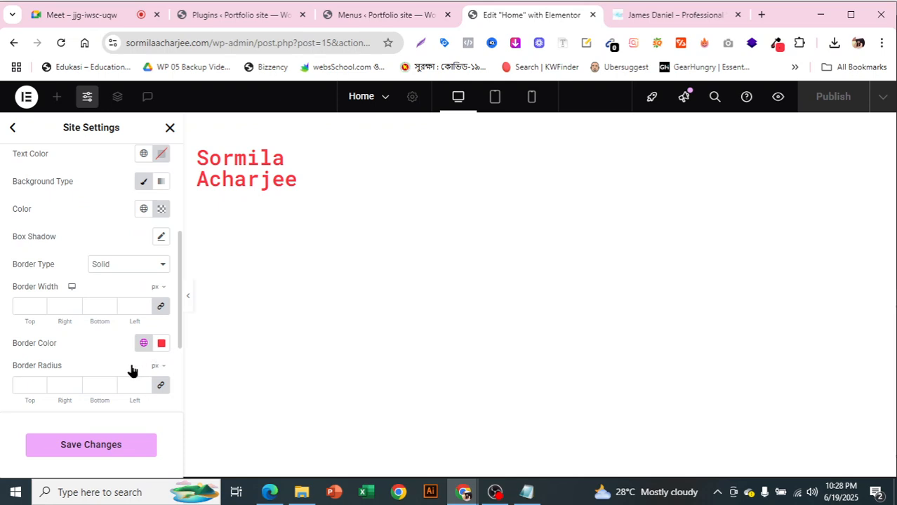
{"action": "scroll", "coordinate": [158, 314], "scroll_direction": "down", "scroll_amount": 1}
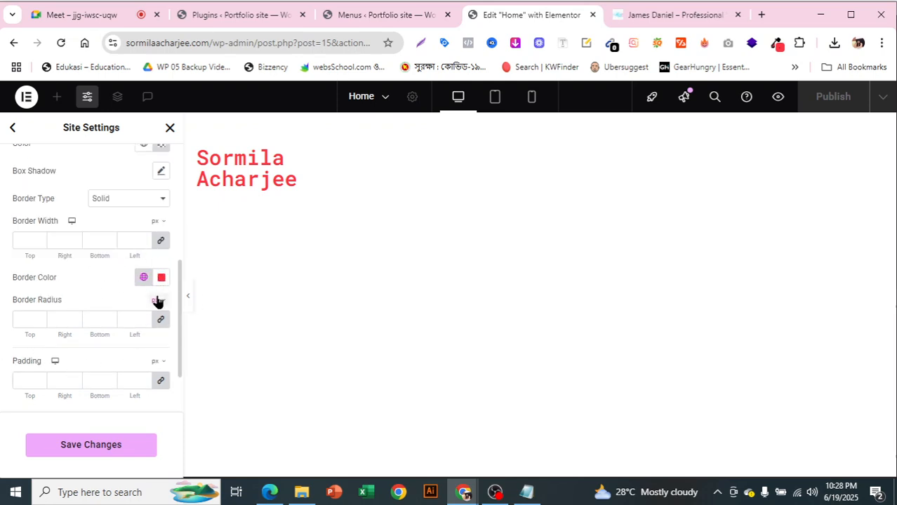
{"action": "scroll", "coordinate": [157, 300], "scroll_direction": "up", "scroll_amount": 4}
{"action": "scroll", "coordinate": [153, 323], "scroll_direction": "down", "scroll_amount": 2}
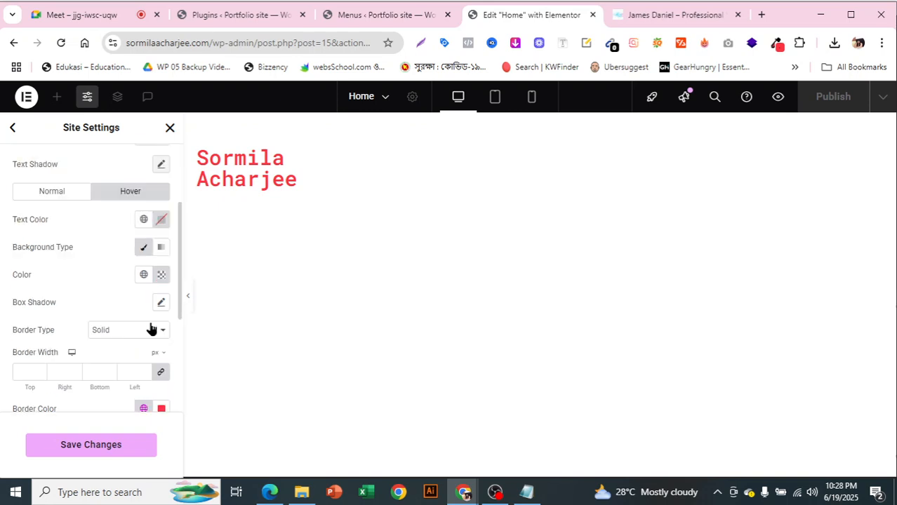
{"action": "scroll", "coordinate": [101, 448], "scroll_direction": "down", "scroll_amount": 4}
{"action": "left_click", "coordinate": [91, 445]}
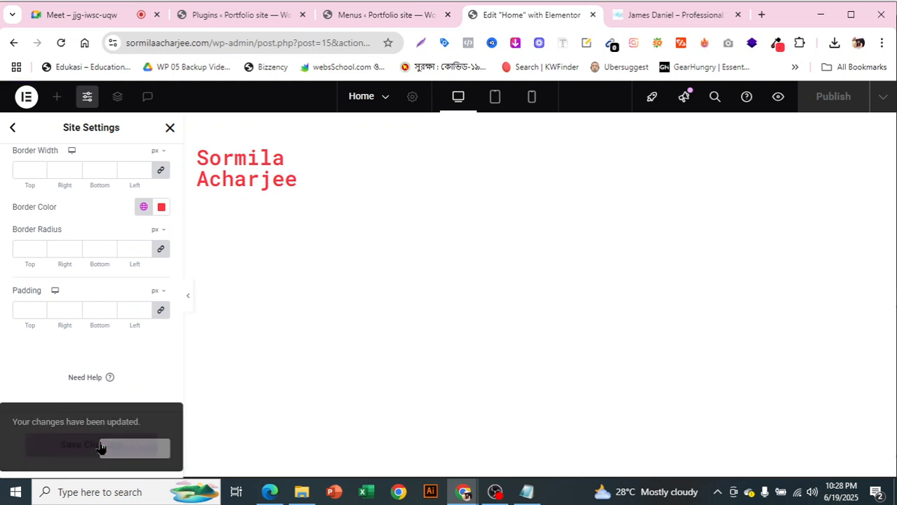
{"action": "scroll", "coordinate": [124, 320], "scroll_direction": "up", "scroll_amount": 2}
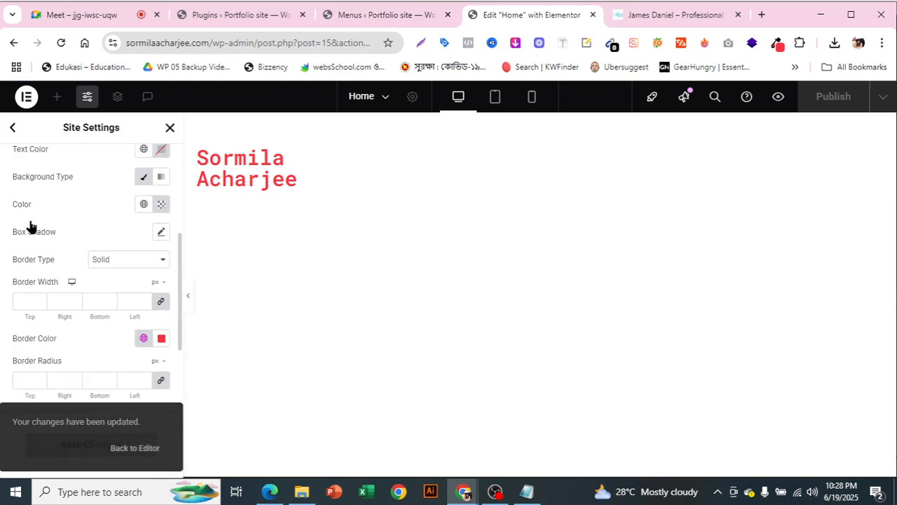
{"action": "left_click", "coordinate": [10, 130]}
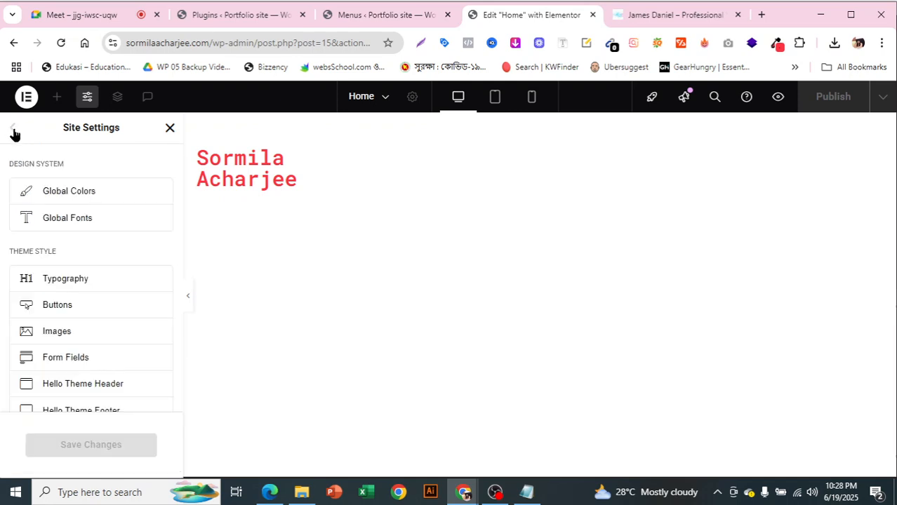
Check the Home page at desktop width, reload the editor, and publish it
{"action": "left_click", "coordinate": [13, 131]}
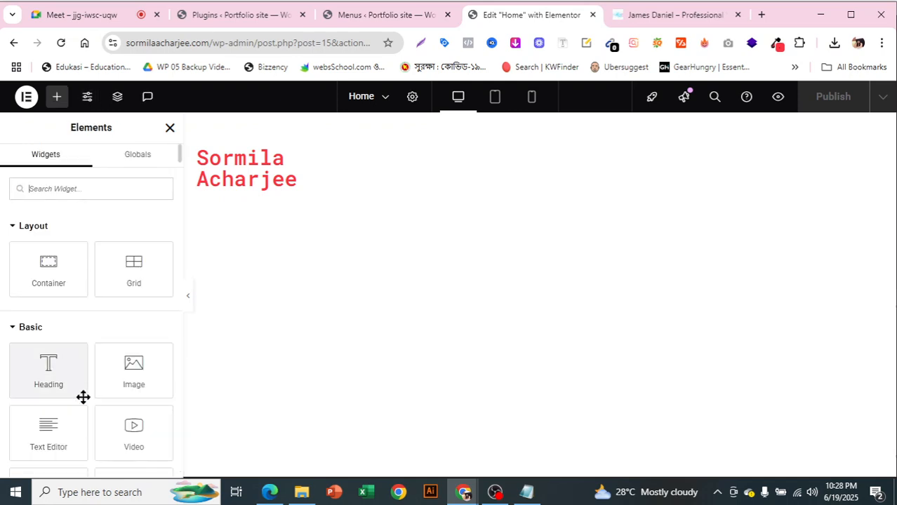
{"action": "scroll", "coordinate": [123, 349], "scroll_direction": "down", "scroll_amount": 1}
{"action": "left_click_drag", "start_coordinate": [48, 431], "coordinate": [597, 176]}
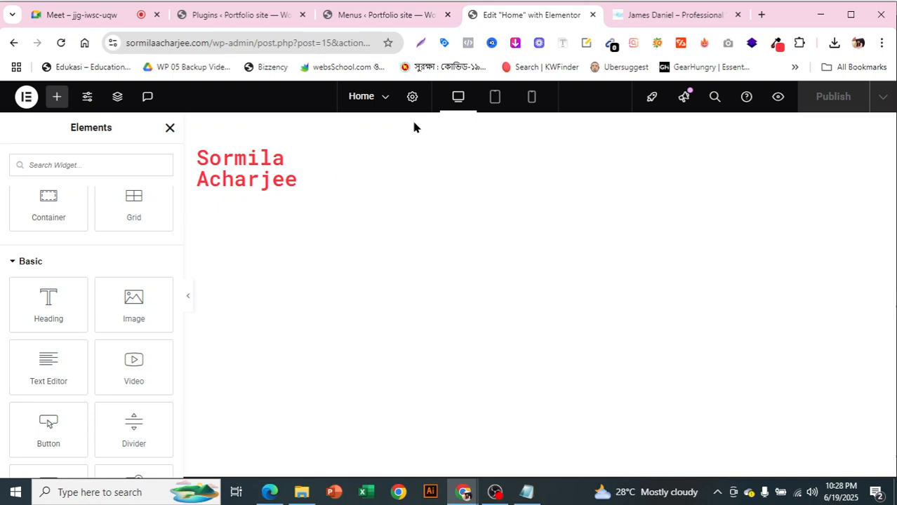
{"action": "left_click", "coordinate": [494, 111]}
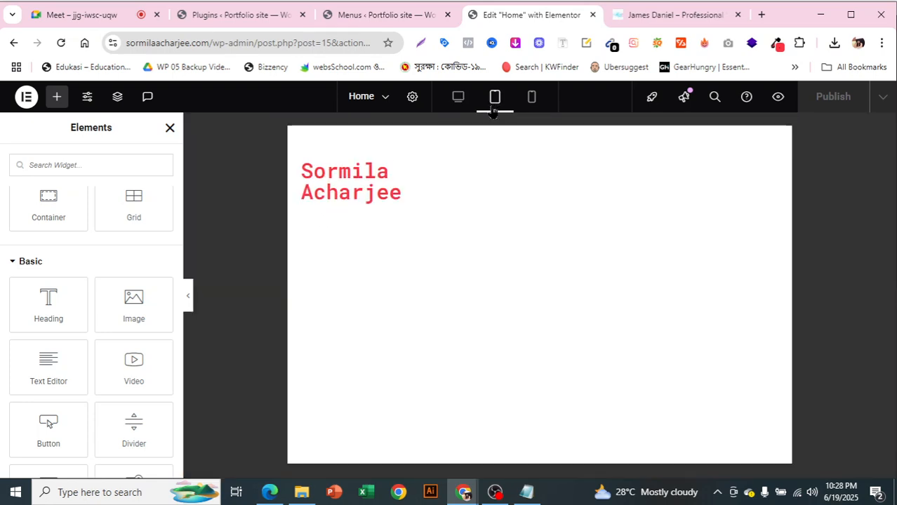
{"action": "left_click", "coordinate": [459, 99]}
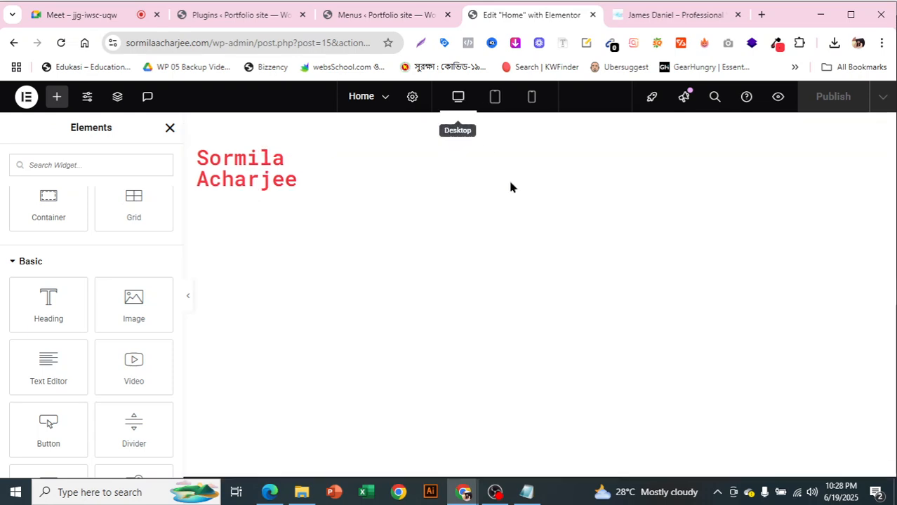
{"action": "left_click", "coordinate": [61, 43]}
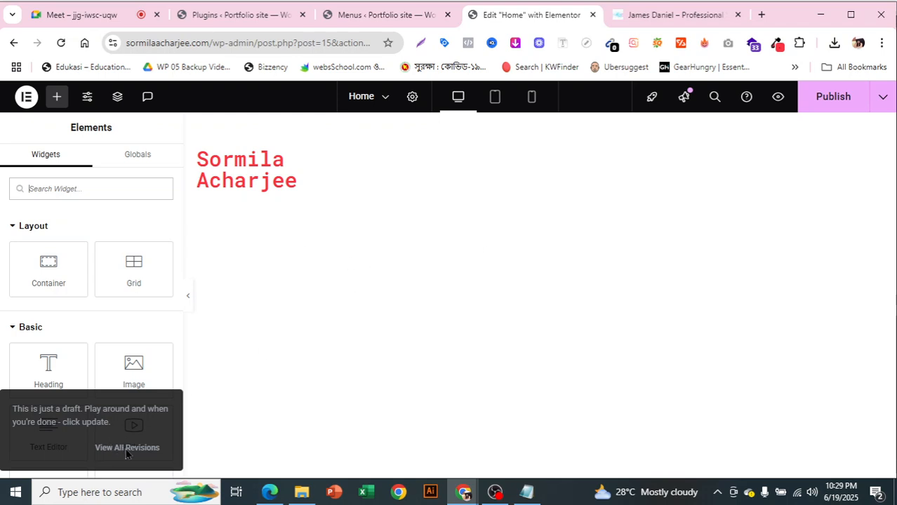
{"action": "left_click", "coordinate": [834, 99]}
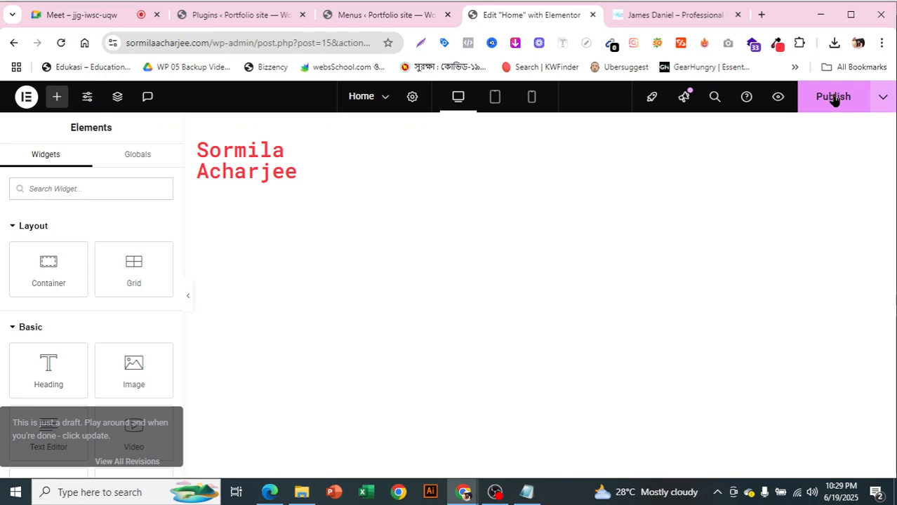
{"action": "left_click", "coordinate": [834, 98]}
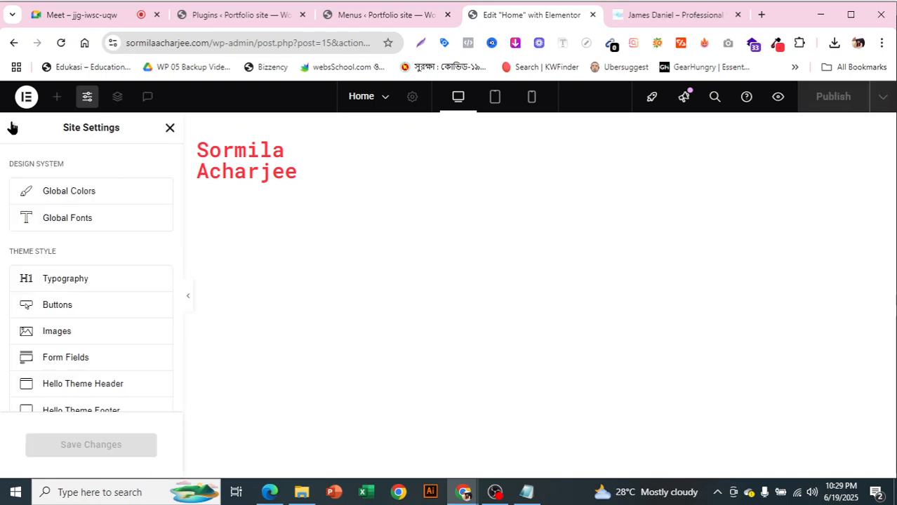
Drag containers from the widget panel beside the name heading
{"action": "left_click", "coordinate": [59, 98]}
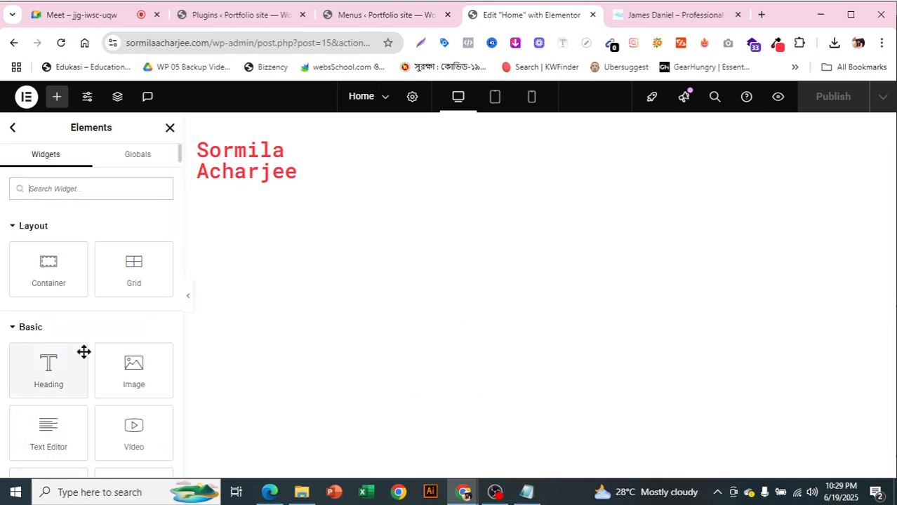
{"action": "left_click_drag", "start_coordinate": [38, 270], "coordinate": [330, 155]}
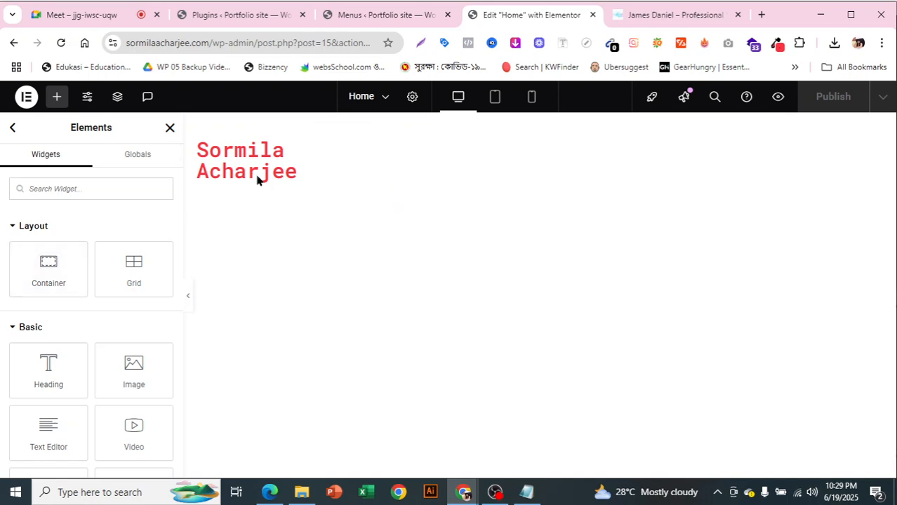
{"action": "left_click_drag", "start_coordinate": [84, 279], "coordinate": [621, 204]}
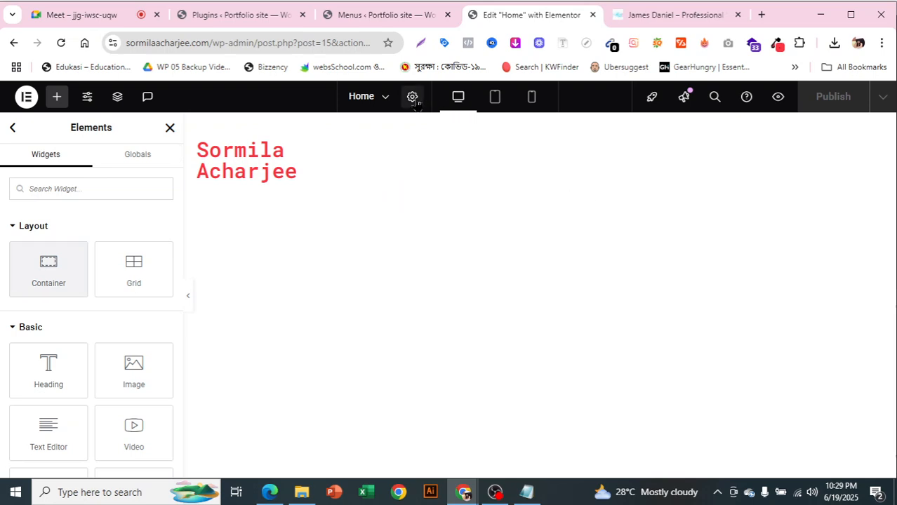
Close the old Elementor tab and reopen the Home page in Elementor from All Pages in a new tab
{"action": "left_click", "coordinate": [385, 15]}
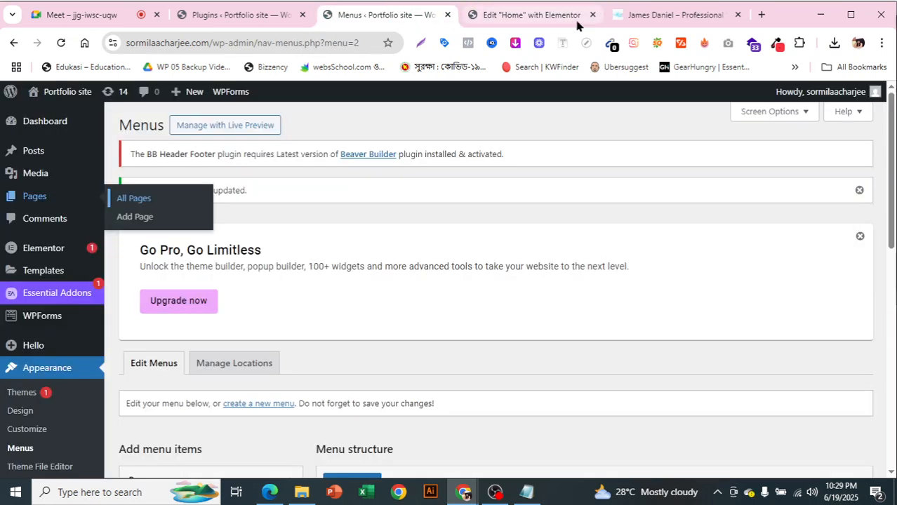
{"action": "left_click", "coordinate": [593, 15]}
{"action": "right_click", "coordinate": [123, 201]}
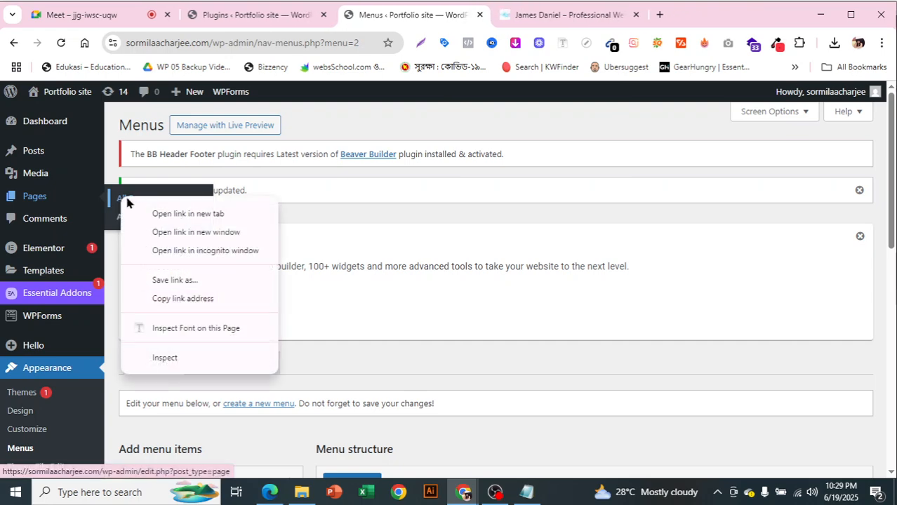
{"action": "left_click", "coordinate": [148, 213]}
{"action": "left_click", "coordinate": [516, 21]}
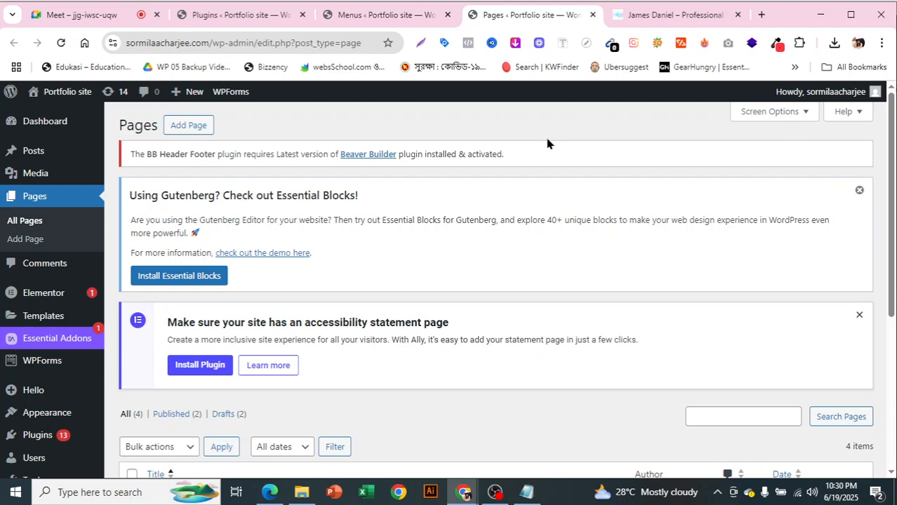
{"action": "scroll", "coordinate": [501, 244], "scroll_direction": "down", "scroll_amount": 4}
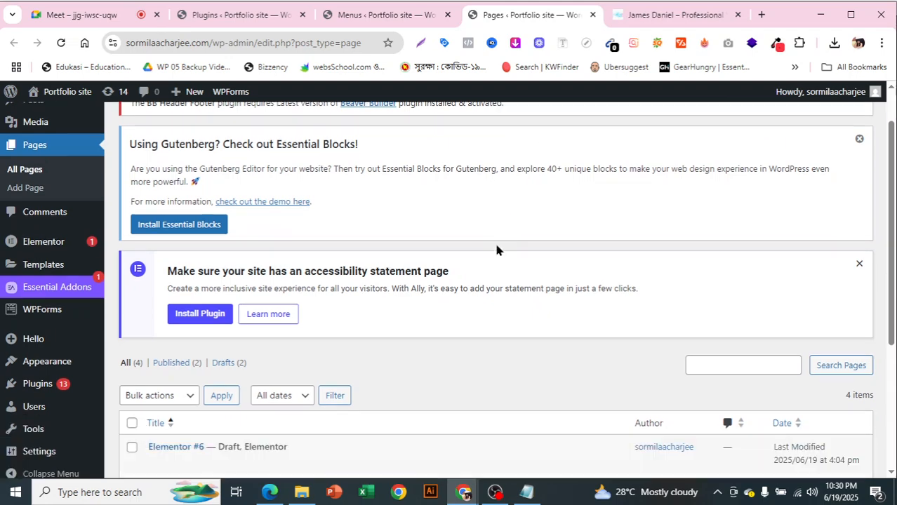
{"action": "left_click", "coordinate": [352, 358]}
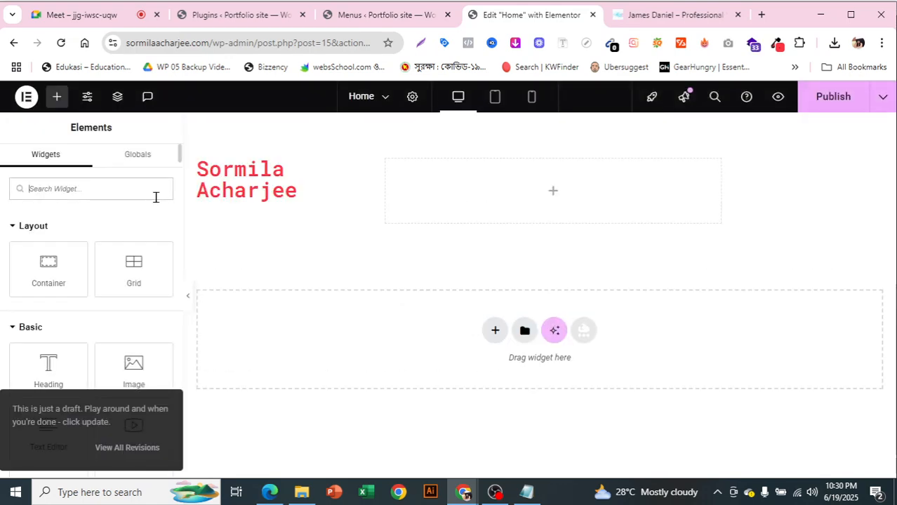
{"action": "scroll", "coordinate": [131, 261], "scroll_direction": "down", "scroll_amount": 3}
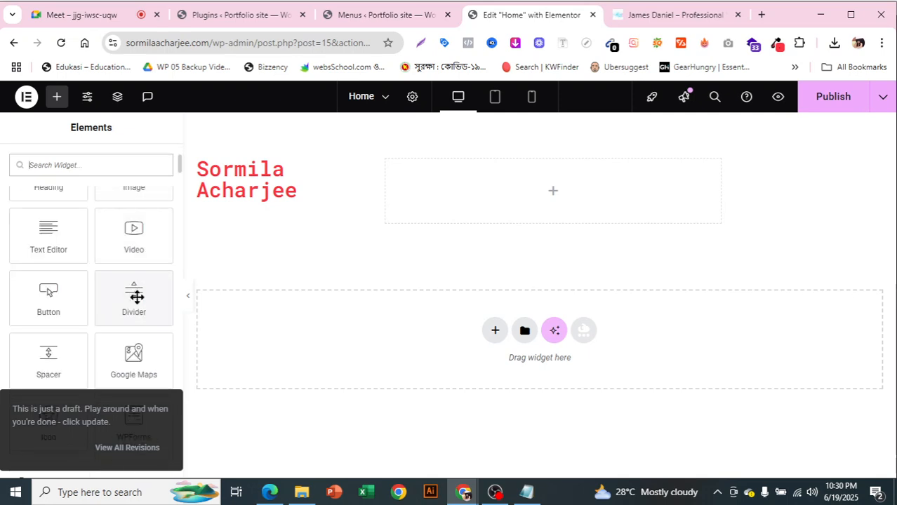
{"action": "left_click_drag", "start_coordinate": [38, 295], "coordinate": [609, 266]}
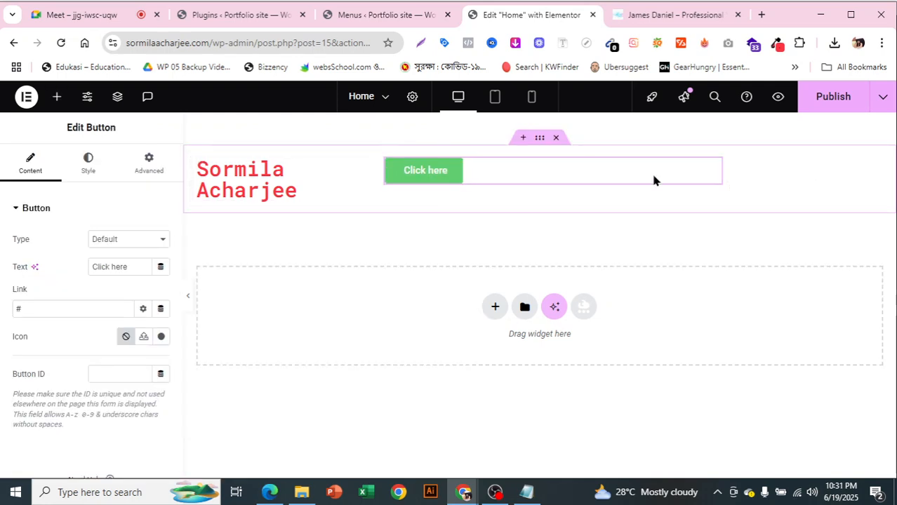
{"action": "left_click_drag", "start_coordinate": [129, 267], "coordinate": [82, 273]}
{"action": "key", "text": "BackSpace"}
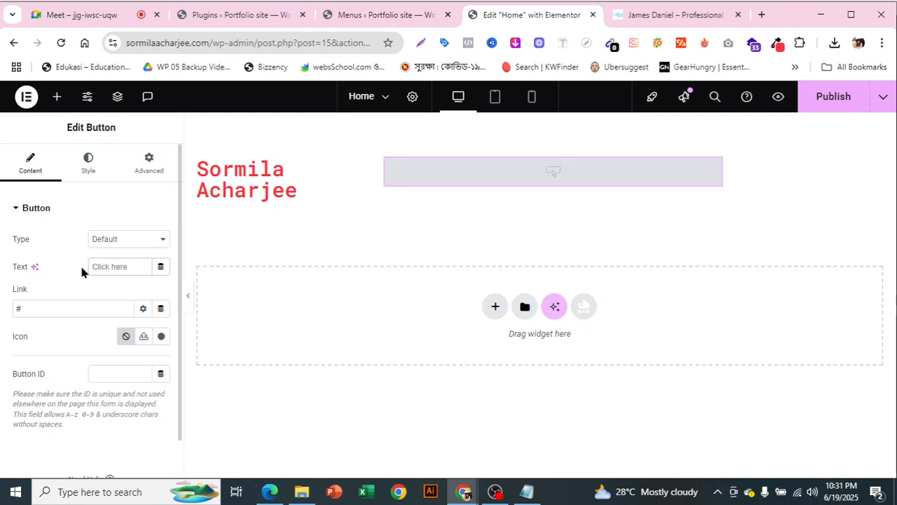
{"action": "type", "text": "Dowl"}
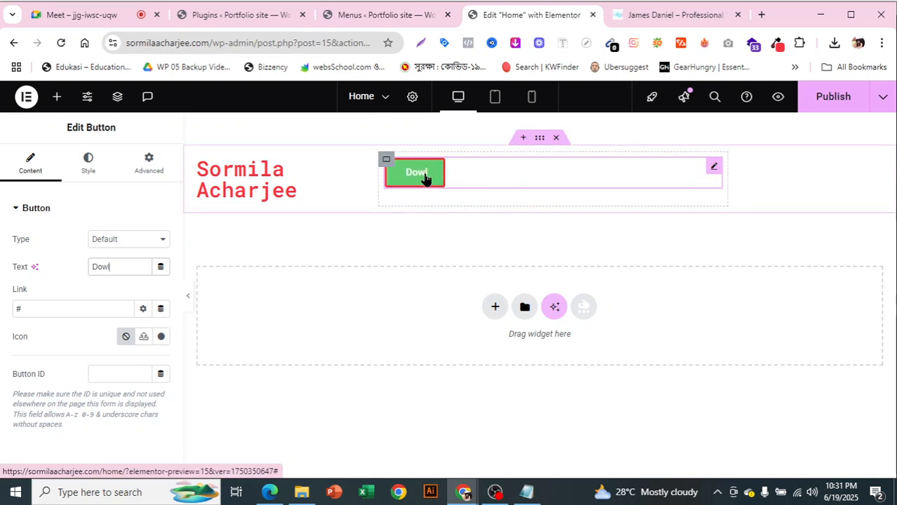
{"action": "left_click", "coordinate": [89, 165]}
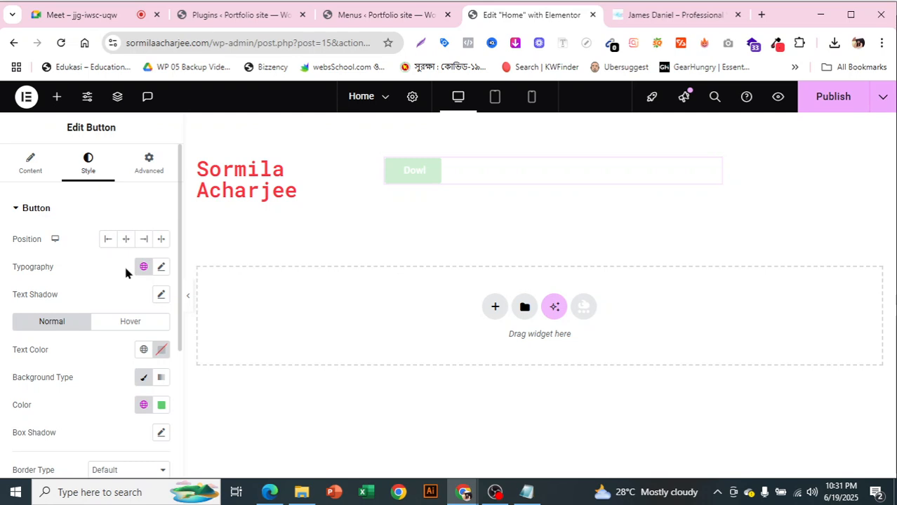
{"action": "scroll", "coordinate": [126, 273], "scroll_direction": "down", "scroll_amount": 1}
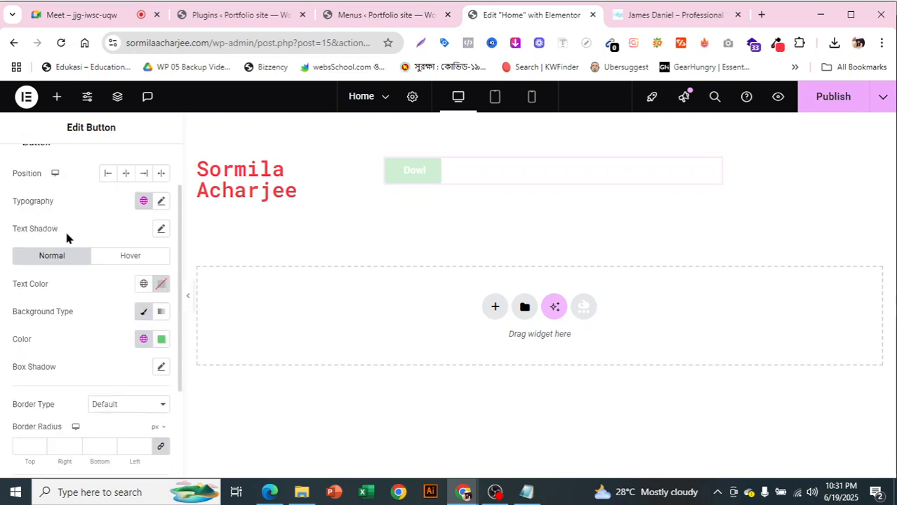
{"action": "left_click", "coordinate": [161, 343]}
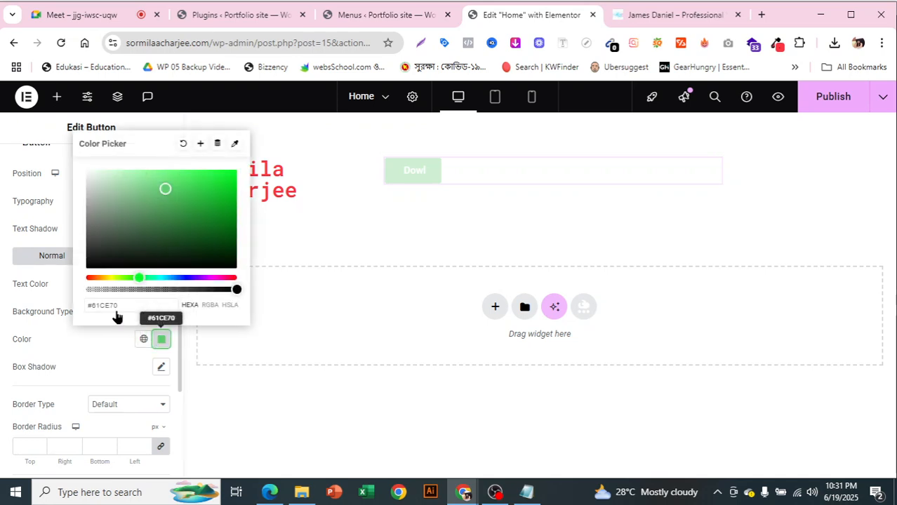
{"action": "left_click", "coordinate": [2, 204]}
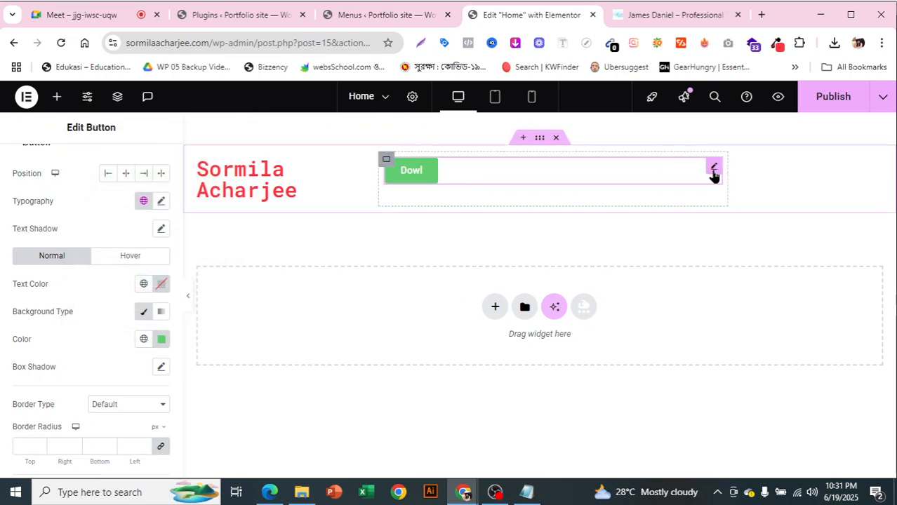
{"action": "right_click", "coordinate": [713, 424]}
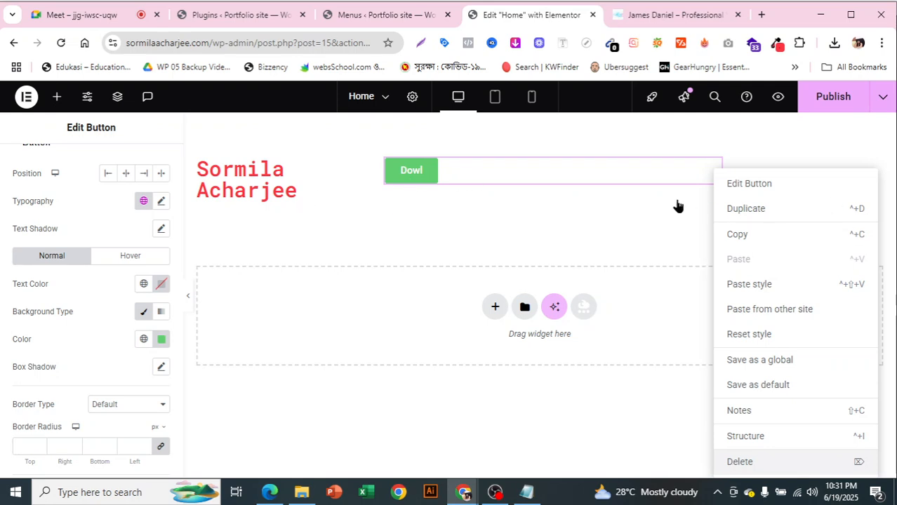
{"action": "key", "text": "Delete"}
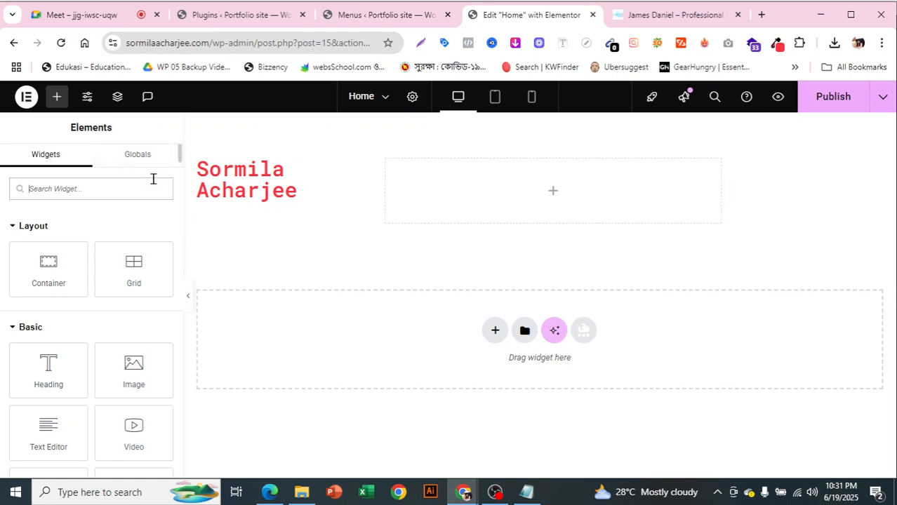
Place a WordPress Menu widget beside the name heading, widen it, and set its Pointer to Framed
{"action": "left_click", "coordinate": [109, 189]}
{"action": "type", "text": "nav"}
{"action": "left_click_drag", "start_coordinate": [56, 297], "coordinate": [594, 237]}
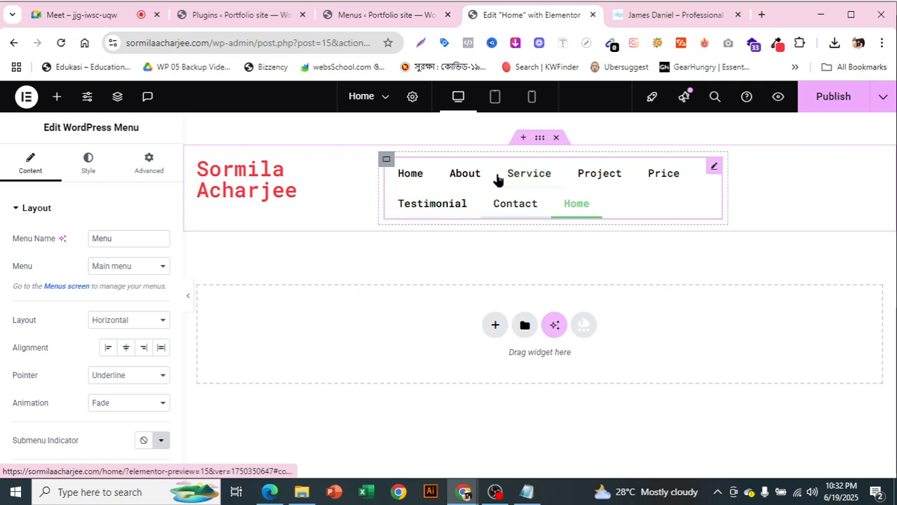
{"action": "left_click_drag", "start_coordinate": [373, 187], "coordinate": [318, 202]}
{"action": "left_click_drag", "start_coordinate": [656, 165], "coordinate": [729, 164]}
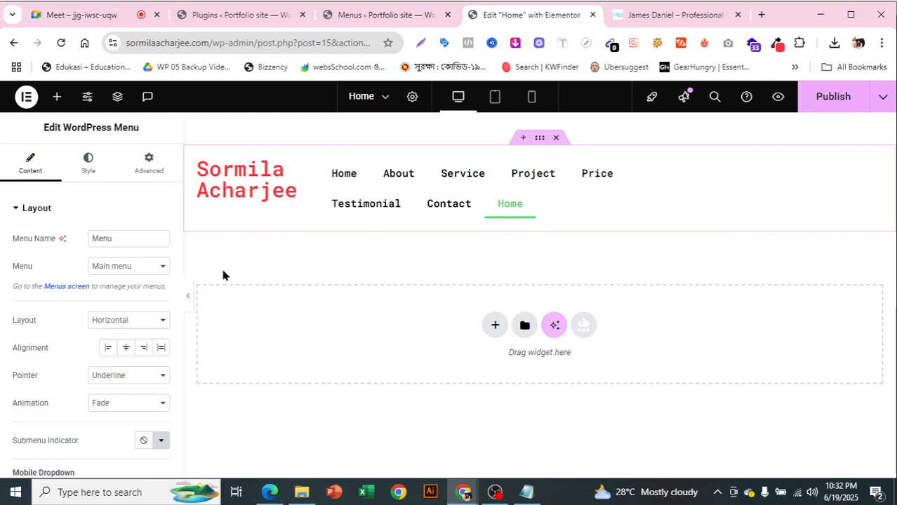
{"action": "left_click", "coordinate": [138, 380]}
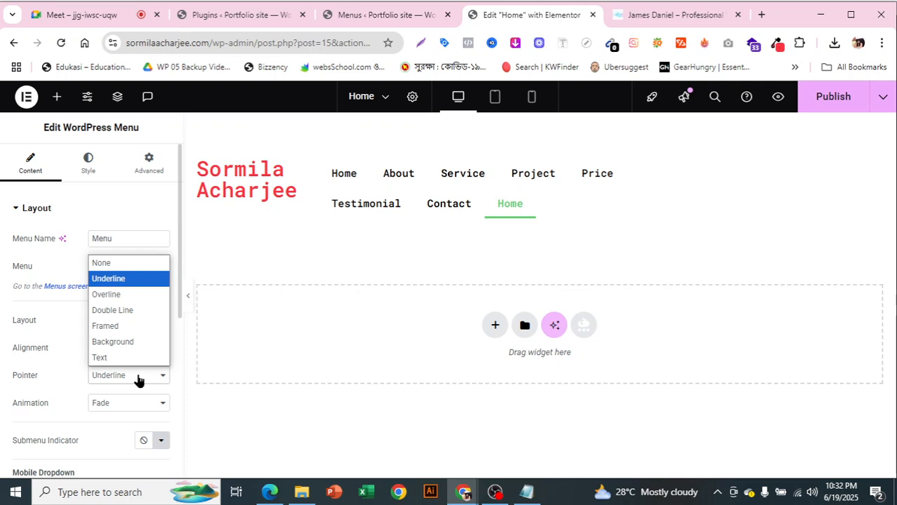
{"action": "left_click", "coordinate": [139, 328]}
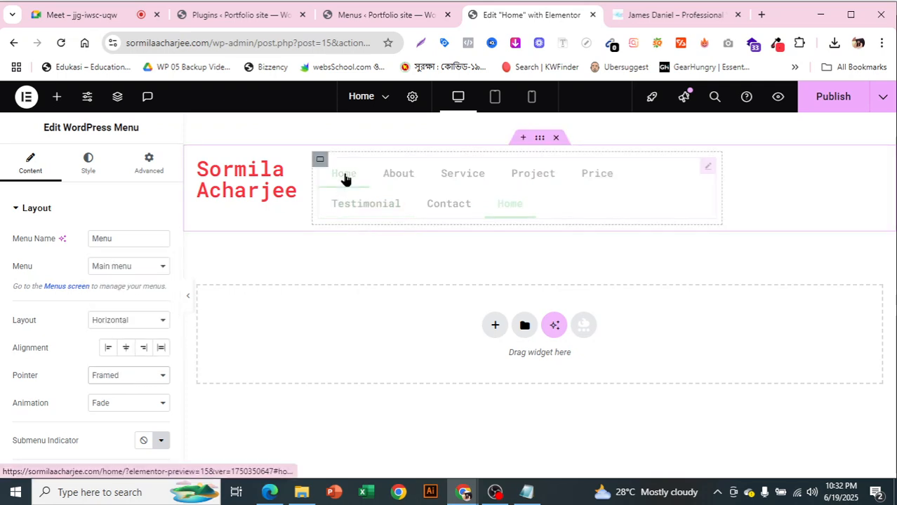
After comparing with the James Daniel site, set the menu's Pointer to None
{"action": "left_click", "coordinate": [660, 16]}
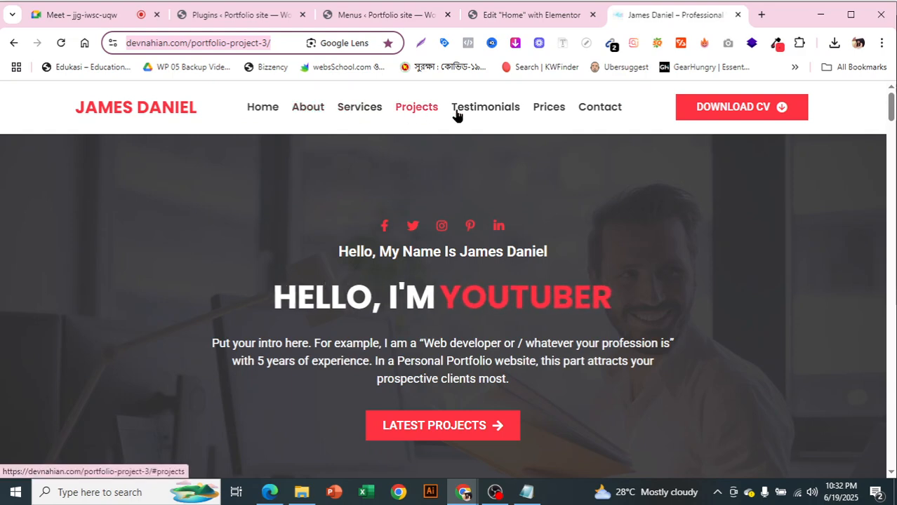
{"action": "left_click", "coordinate": [528, 16]}
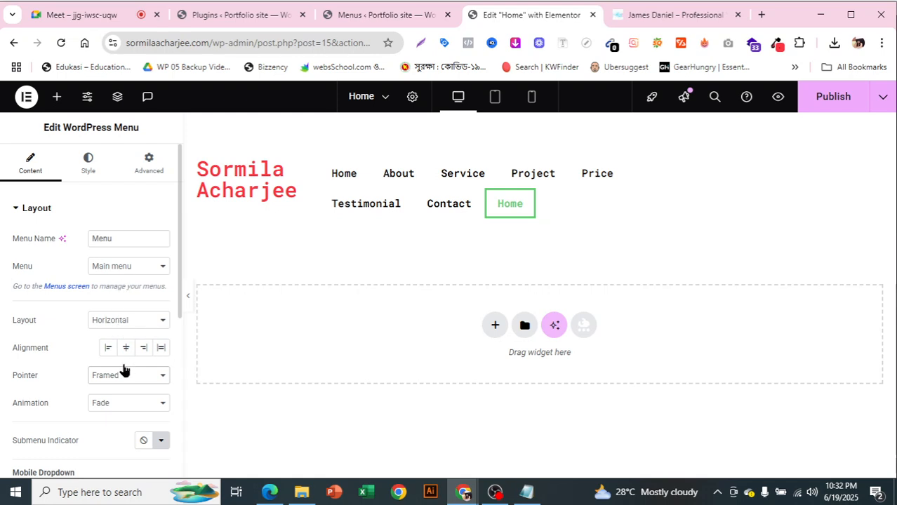
{"action": "scroll", "coordinate": [134, 374], "scroll_direction": "down", "scroll_amount": 1}
{"action": "left_click", "coordinate": [106, 311]}
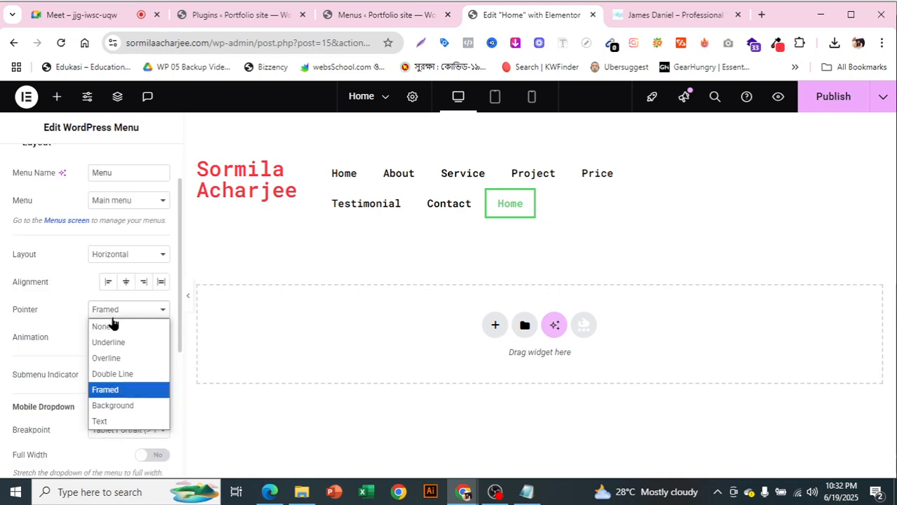
{"action": "left_click", "coordinate": [112, 326]}
{"action": "scroll", "coordinate": [116, 322], "scroll_direction": "up", "scroll_amount": 1}
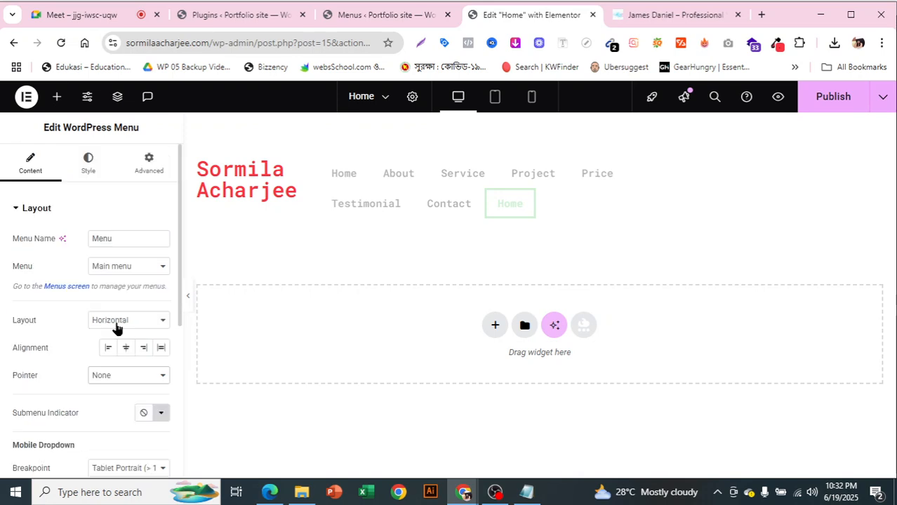
Make the menu's hover text colour the global Primary red
{"action": "left_click", "coordinate": [88, 166]}
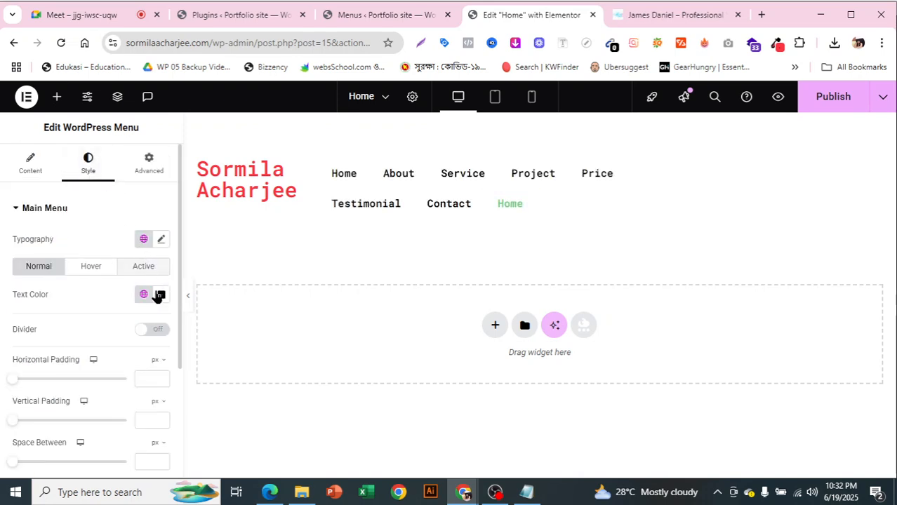
{"action": "left_click", "coordinate": [98, 269]}
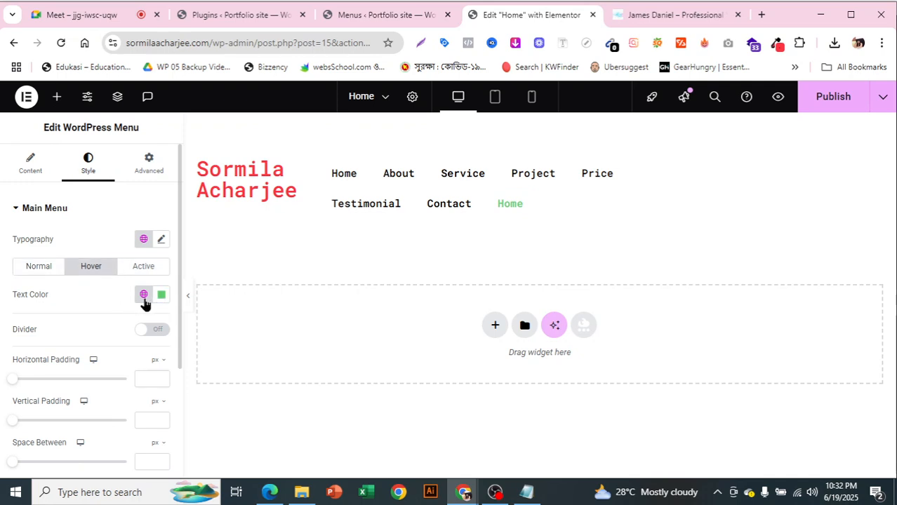
{"action": "left_click", "coordinate": [144, 297]}
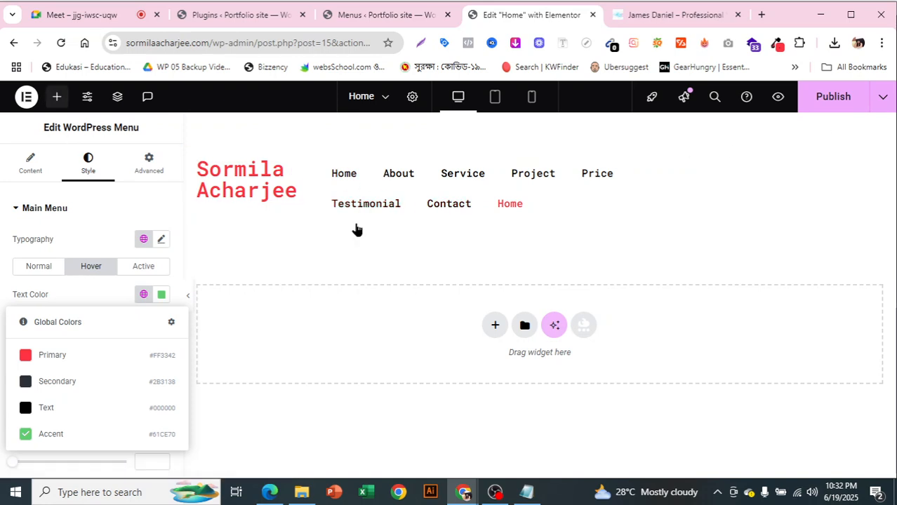
Drag a Button widget, found by searching 'butto', into the header
{"action": "left_click", "coordinate": [57, 97]}
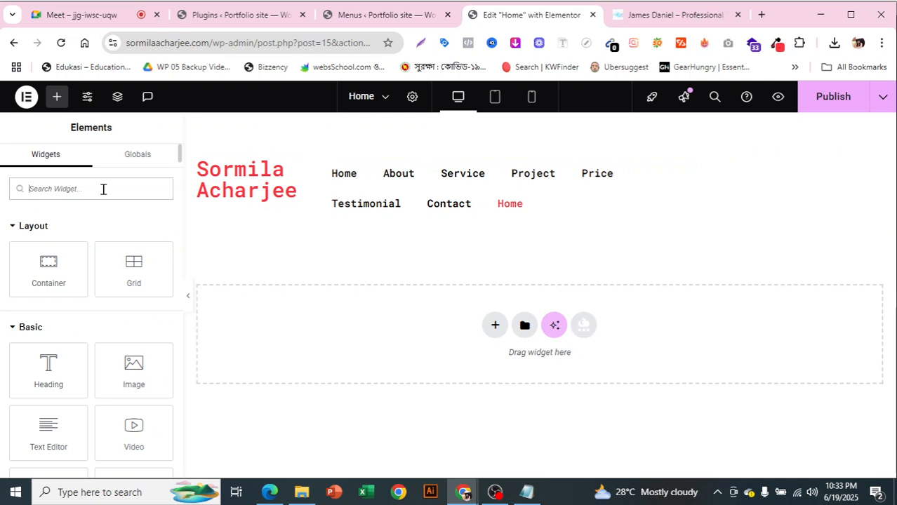
{"action": "type", "text": "butto"}
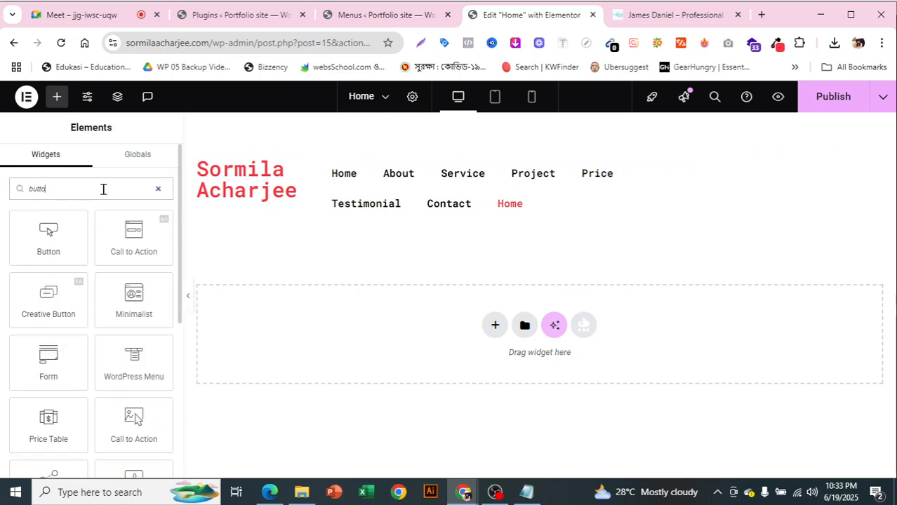
{"action": "left_click_drag", "start_coordinate": [69, 234], "coordinate": [738, 181]}
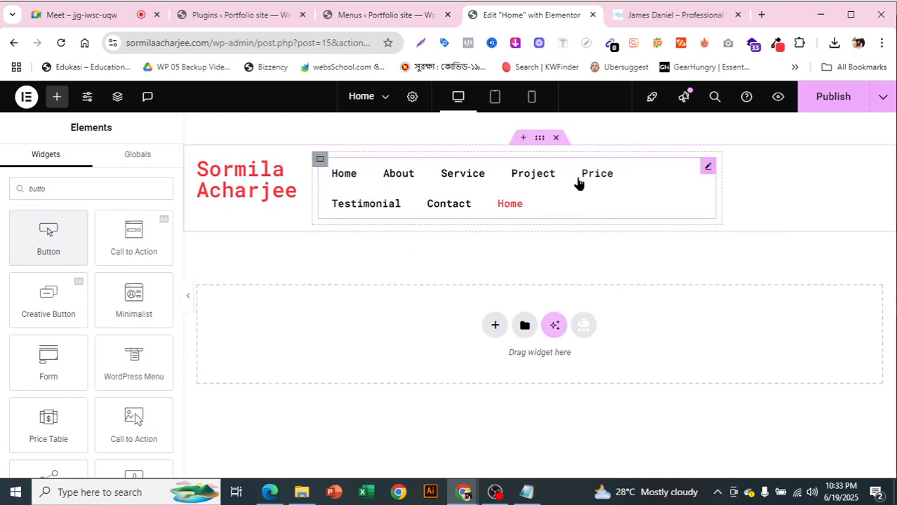
Duplicate the menu container, then delete the menu widget inside the copy
{"action": "right_click", "coordinate": [318, 165]}
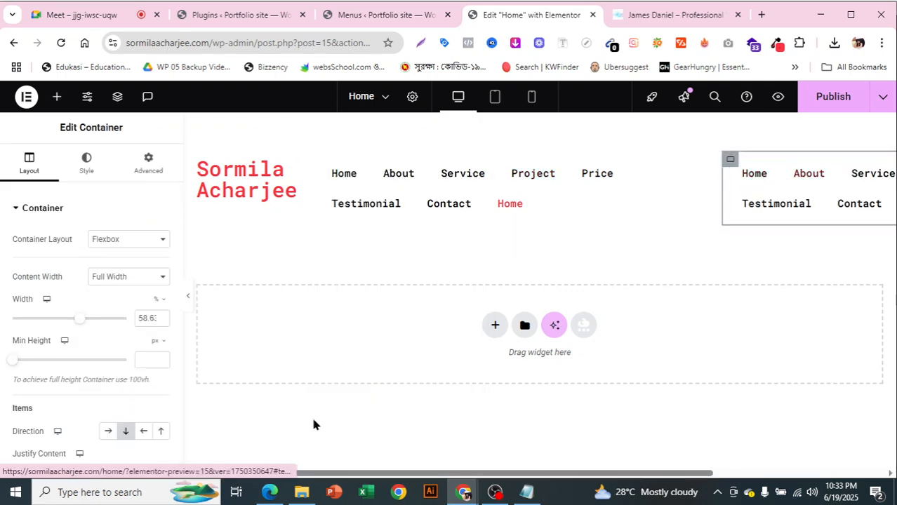
{"action": "left_click_drag", "start_coordinate": [381, 474], "coordinate": [601, 454]}
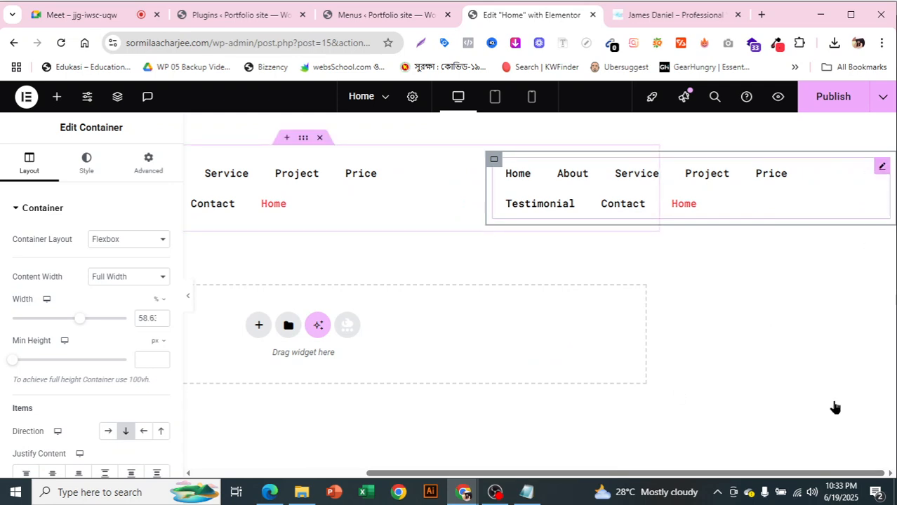
{"action": "right_click", "coordinate": [820, 432]}
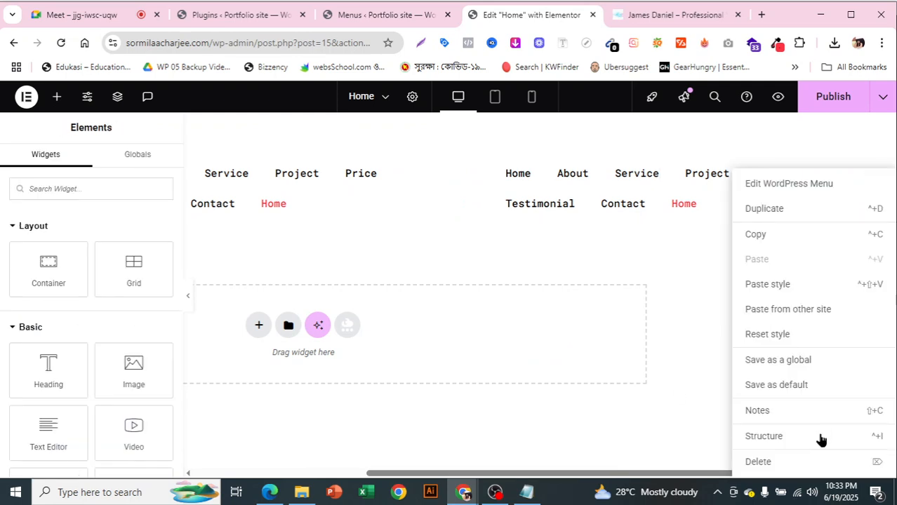
{"action": "left_click", "coordinate": [767, 463]}
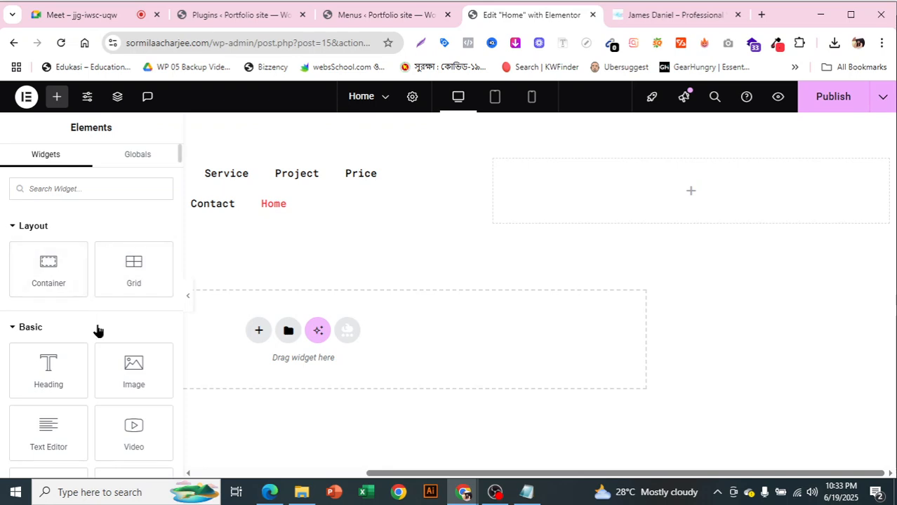
Add a Button widget to the empty container and keep the Default button type
{"action": "left_click", "coordinate": [95, 189]}
{"action": "type", "text": "butto"}
{"action": "left_click_drag", "start_coordinate": [24, 252], "coordinate": [748, 184]}
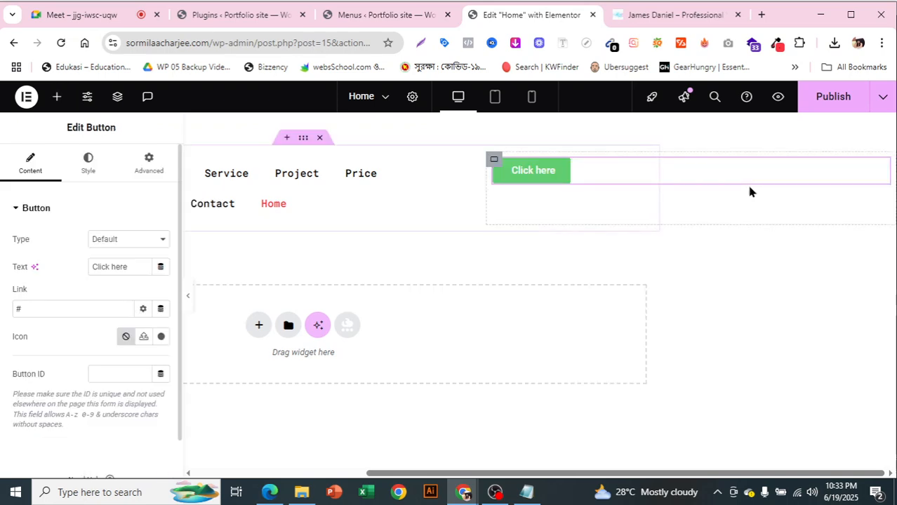
{"action": "left_click", "coordinate": [138, 240]}
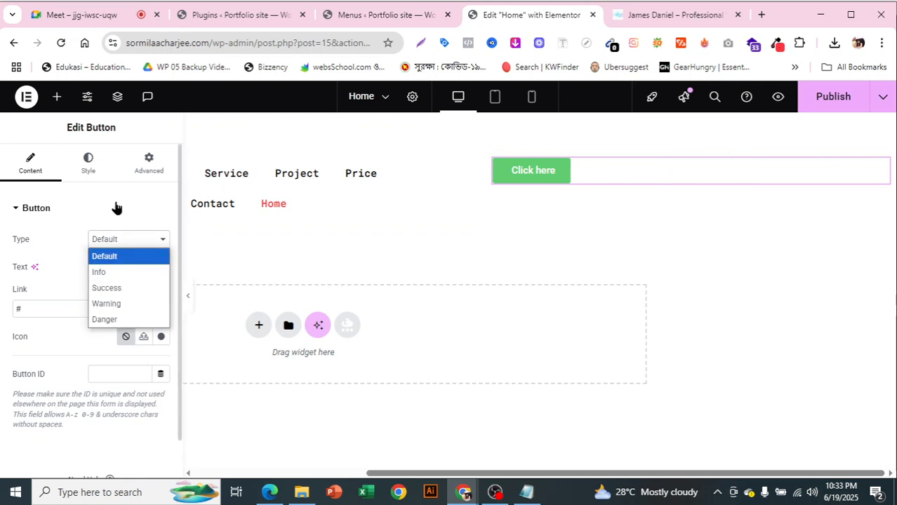
{"action": "left_click", "coordinate": [117, 209]}
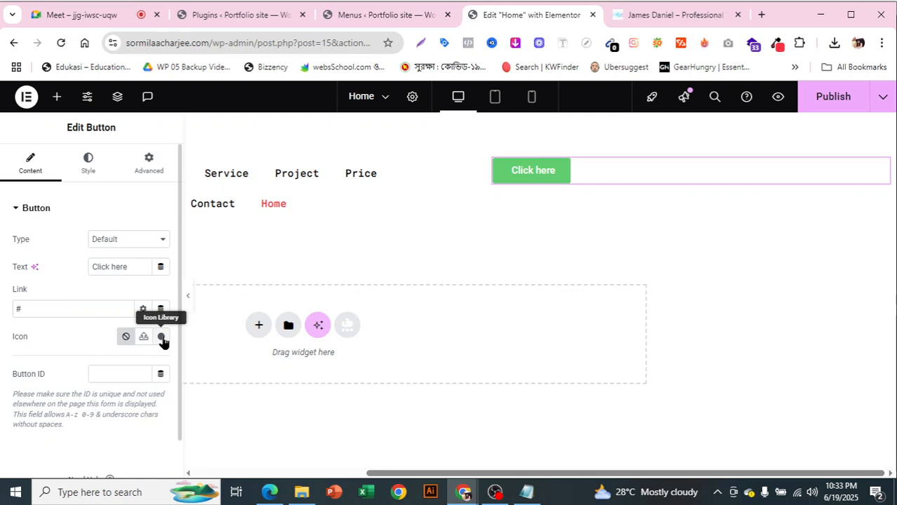
Give the button the Download icon from the Icon Library
{"action": "left_click", "coordinate": [161, 338]}
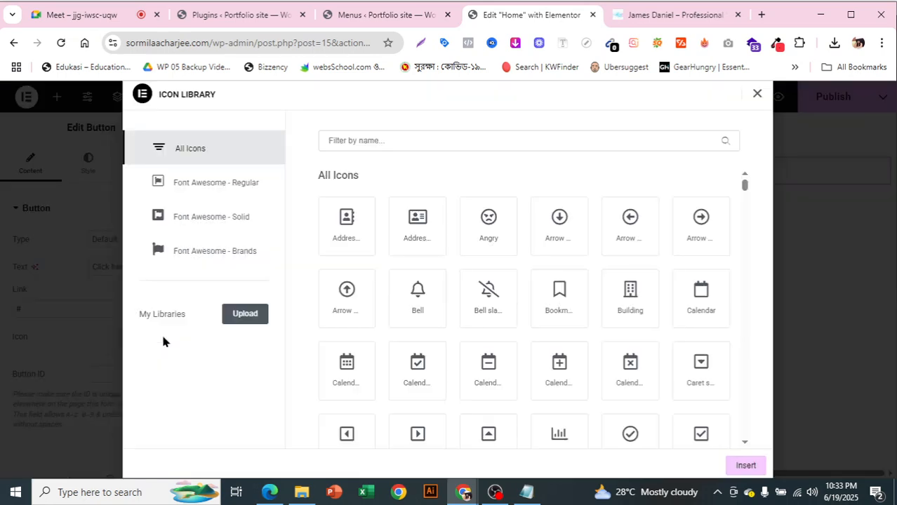
{"action": "left_click", "coordinate": [367, 140]}
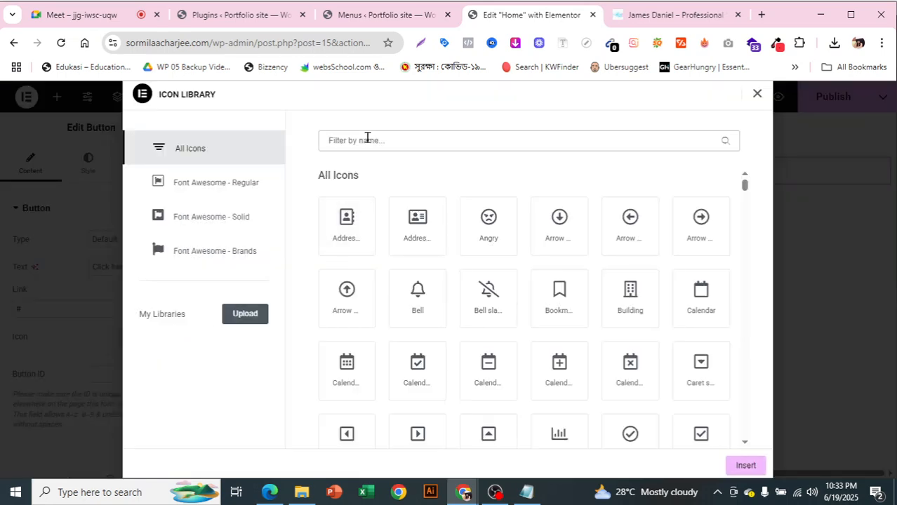
{"action": "type", "text": "downlo"}
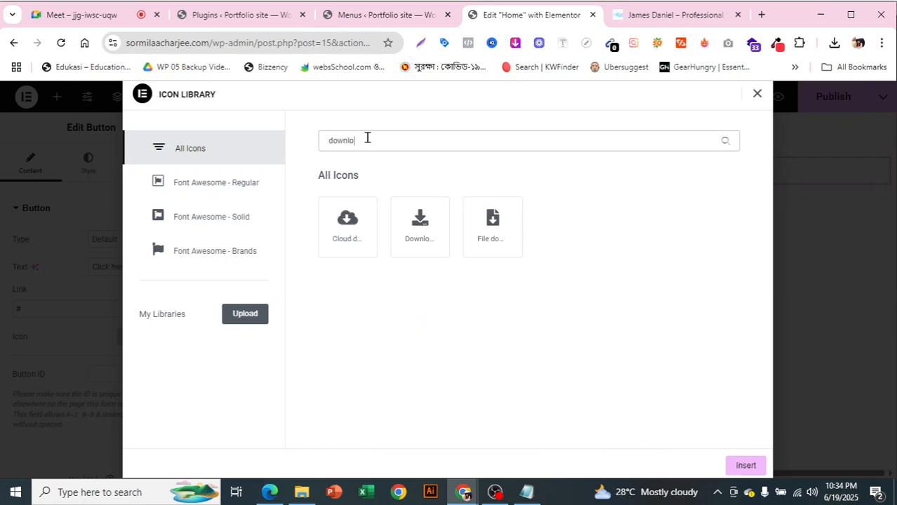
{"action": "left_click", "coordinate": [424, 225]}
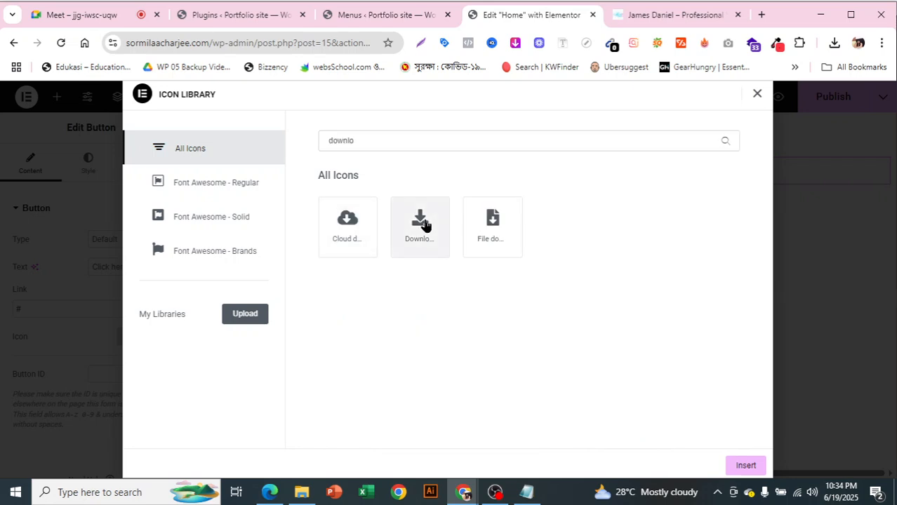
{"action": "left_click", "coordinate": [407, 254]}
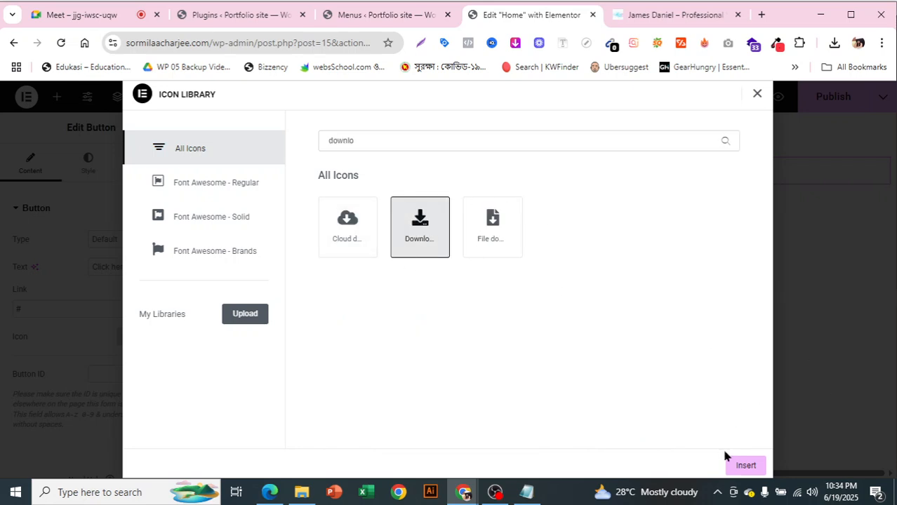
{"action": "left_click", "coordinate": [745, 466]}
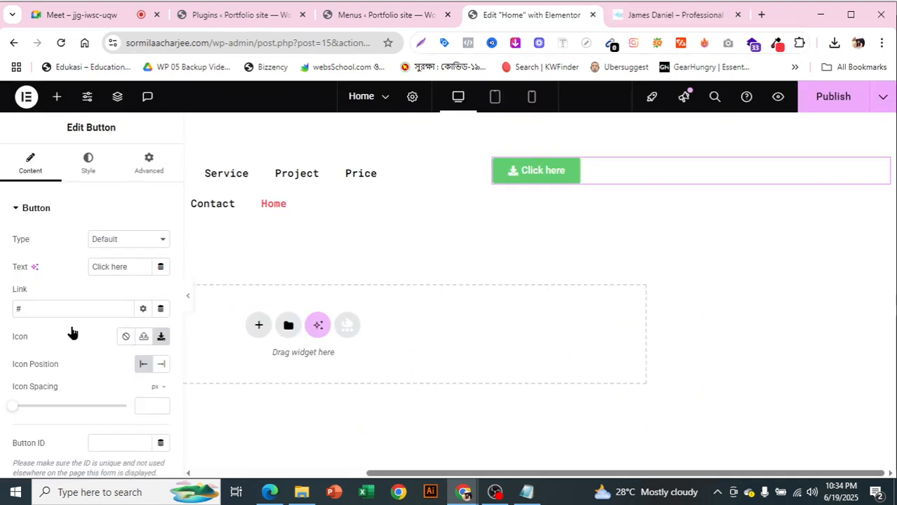
Look through the button's Style settings, then switch to the Google Meet call
{"action": "scroll", "coordinate": [88, 329], "scroll_direction": "down", "scroll_amount": 1}
{"action": "scroll", "coordinate": [89, 329], "scroll_direction": "up", "scroll_amount": 1}
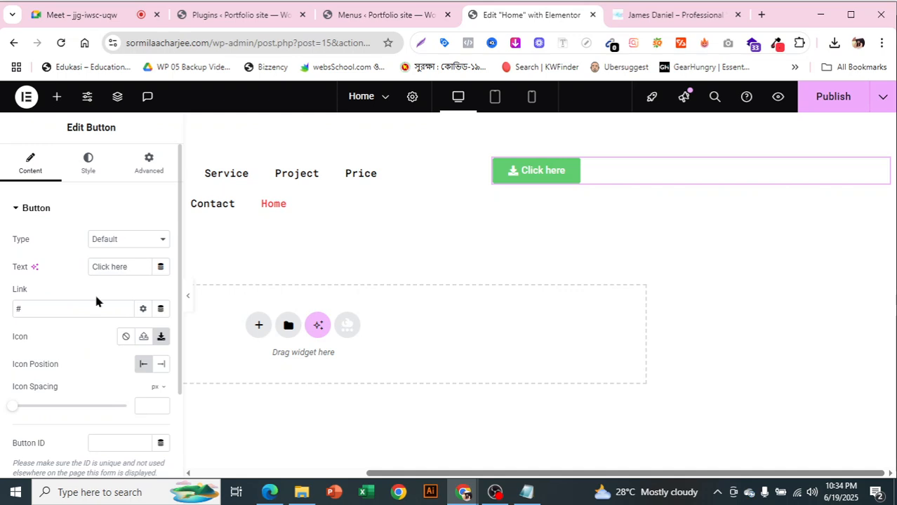
{"action": "left_click", "coordinate": [90, 168]}
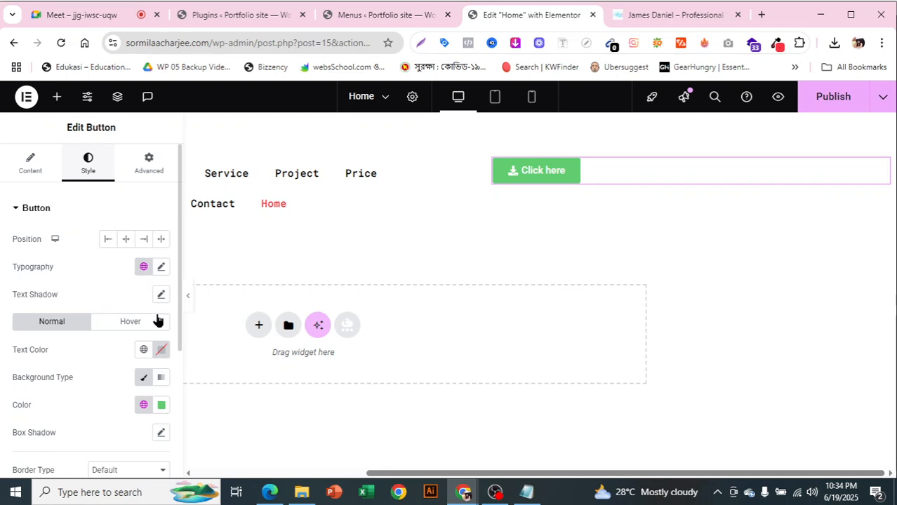
{"action": "scroll", "coordinate": [137, 316], "scroll_direction": "down", "scroll_amount": 3}
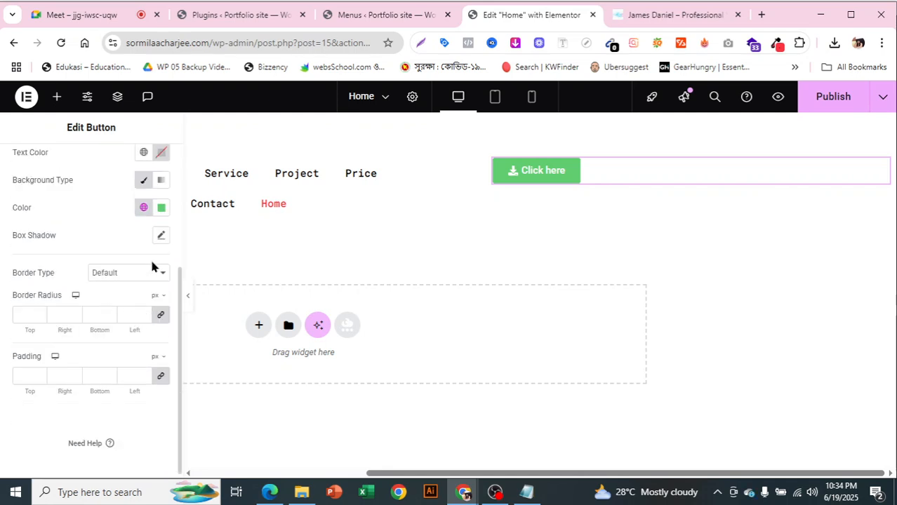
{"action": "scroll", "coordinate": [152, 266], "scroll_direction": "up", "scroll_amount": 1}
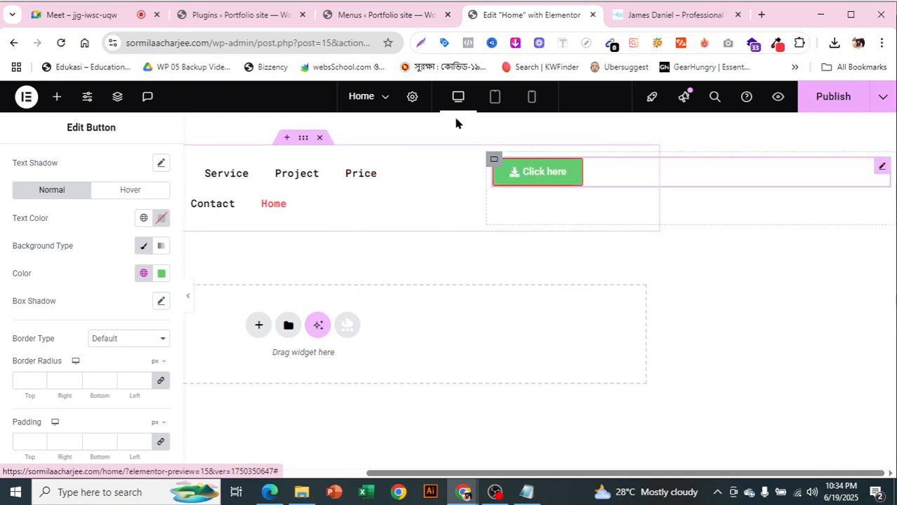
{"action": "left_click", "coordinate": [46, 16]}
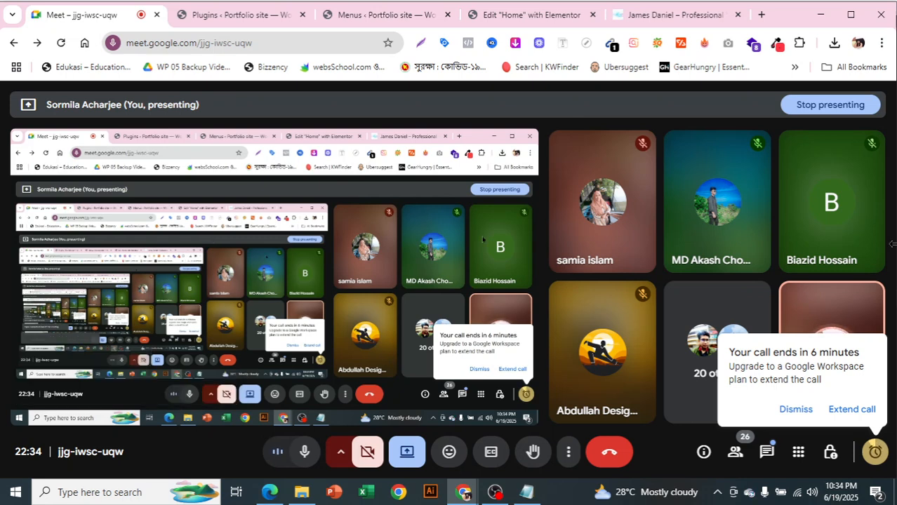
{"action": "left_click", "coordinate": [795, 411]}
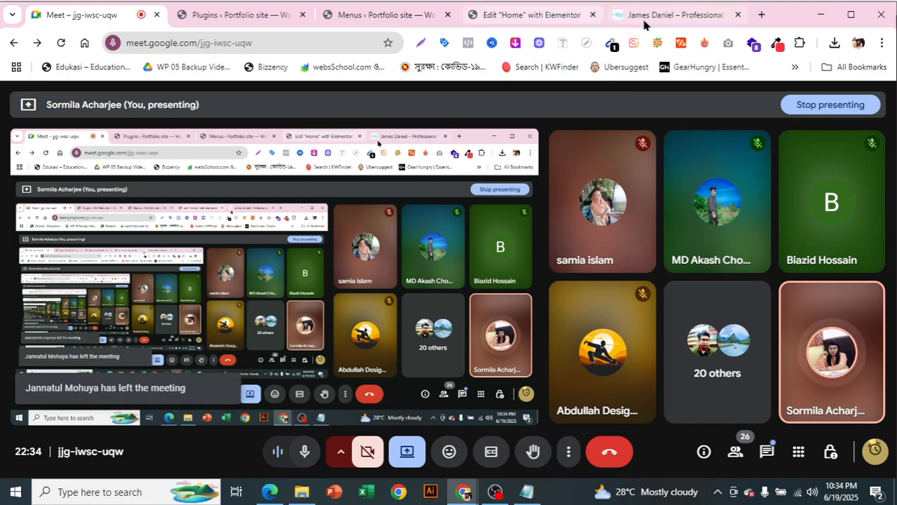
{"action": "left_click", "coordinate": [644, 21]}
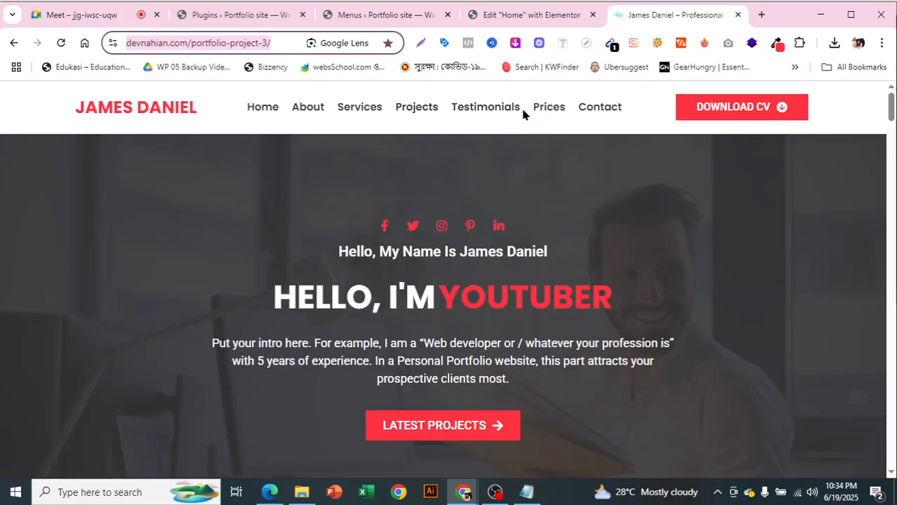
{"action": "left_click", "coordinate": [528, 17]}
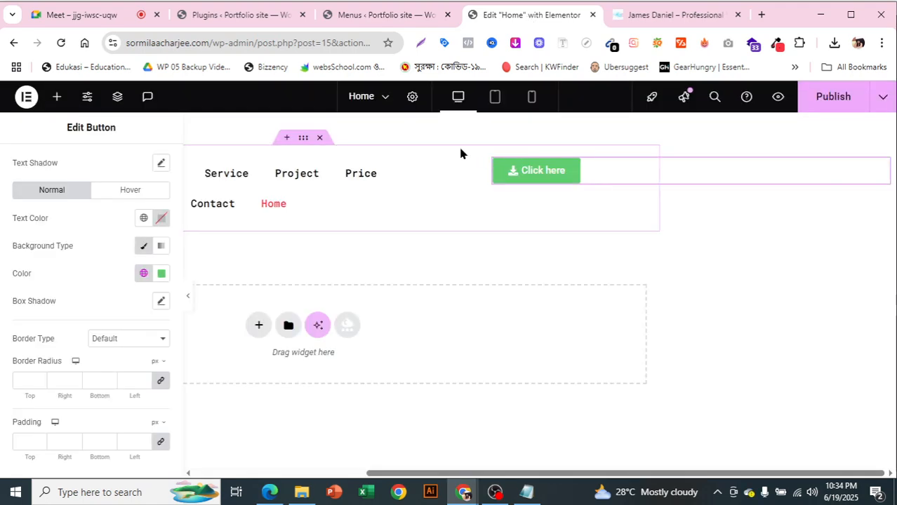
Enter '#home' as the header container's CSS ID in its Advanced settings
{"action": "left_click", "coordinate": [305, 139]}
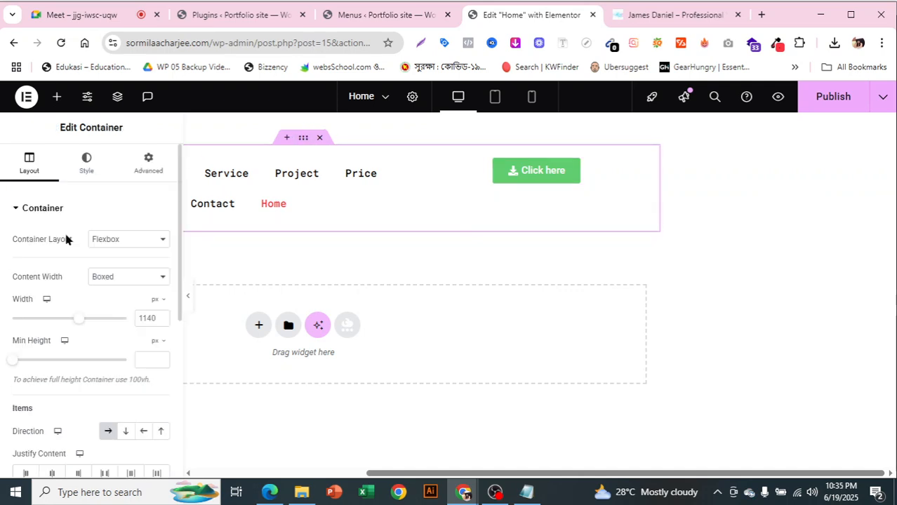
{"action": "scroll", "coordinate": [120, 260], "scroll_direction": "down", "scroll_amount": 3}
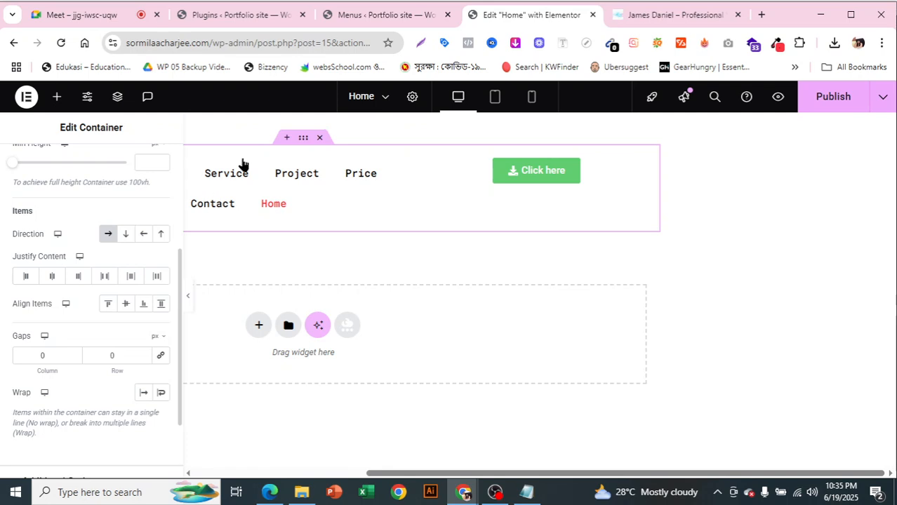
{"action": "left_click", "coordinate": [302, 137]}
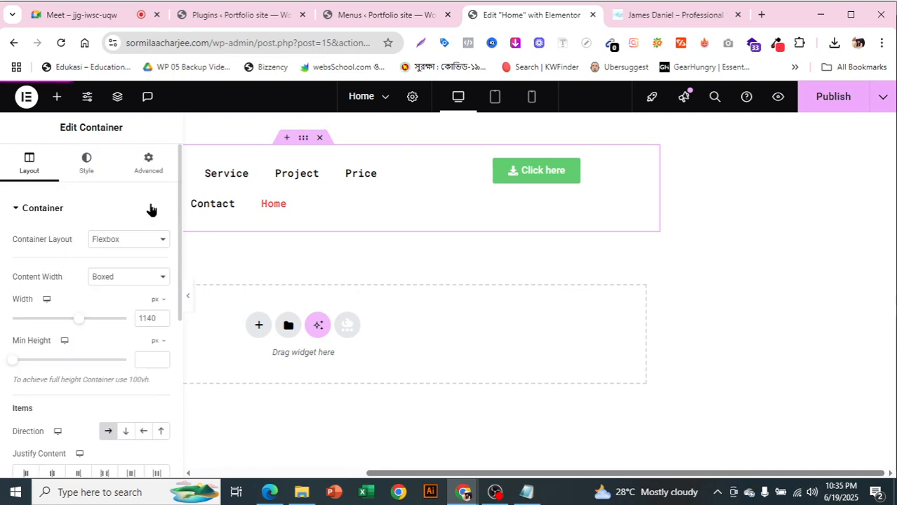
{"action": "left_click", "coordinate": [144, 168]}
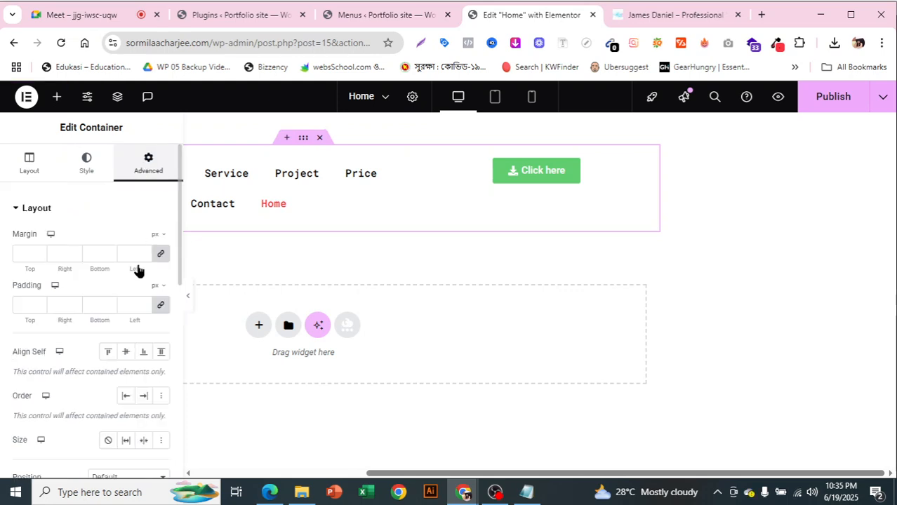
{"action": "scroll", "coordinate": [136, 289], "scroll_direction": "down", "scroll_amount": 2}
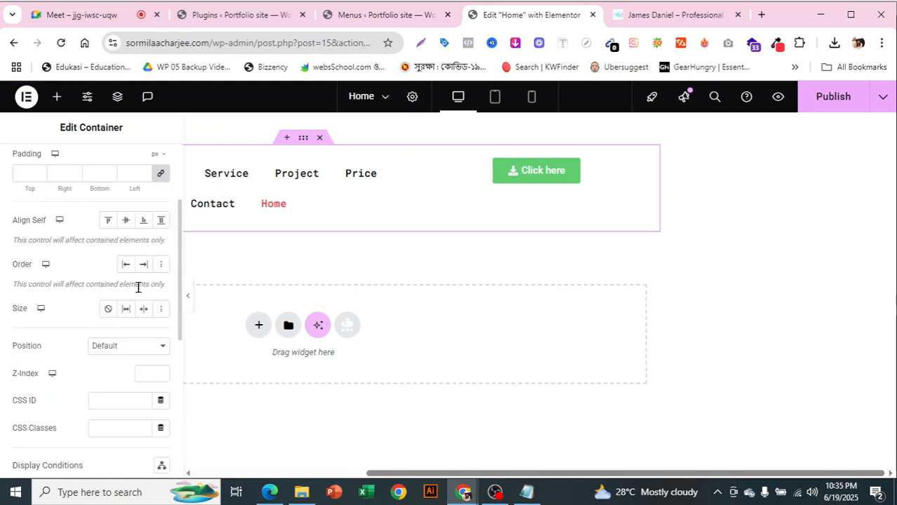
{"action": "scroll", "coordinate": [136, 286], "scroll_direction": "down", "scroll_amount": 1}
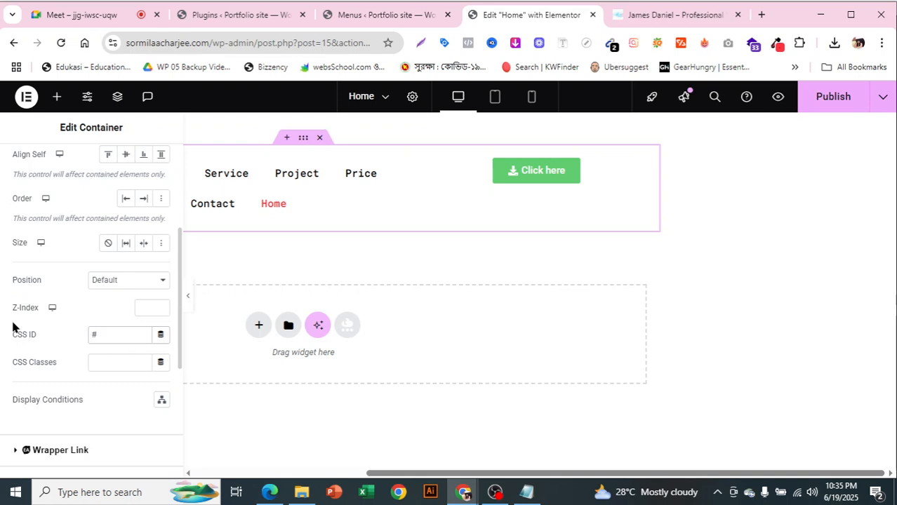
{"action": "type", "text": "ome"}
In Menus, expand Custom Links and the Home item, and copy its #home URL
{"action": "left_click", "coordinate": [395, 15]}
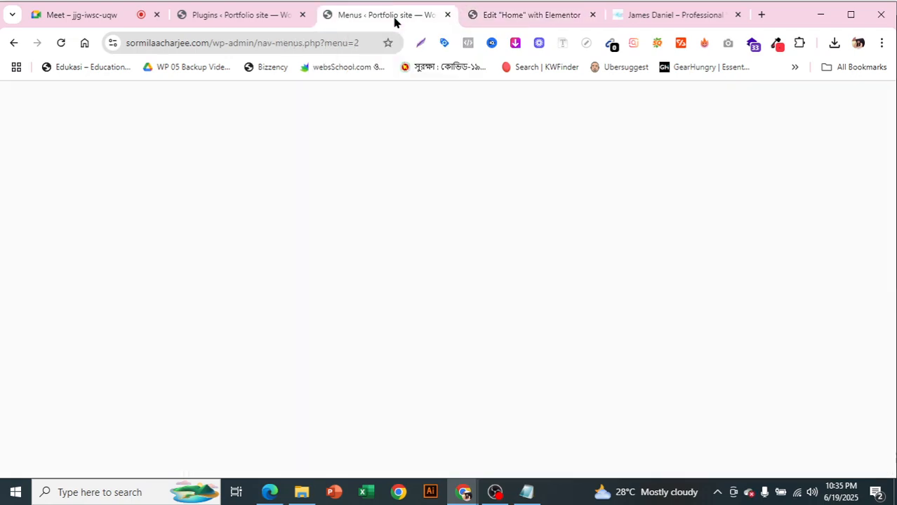
{"action": "scroll", "coordinate": [534, 297], "scroll_direction": "down", "scroll_amount": 7}
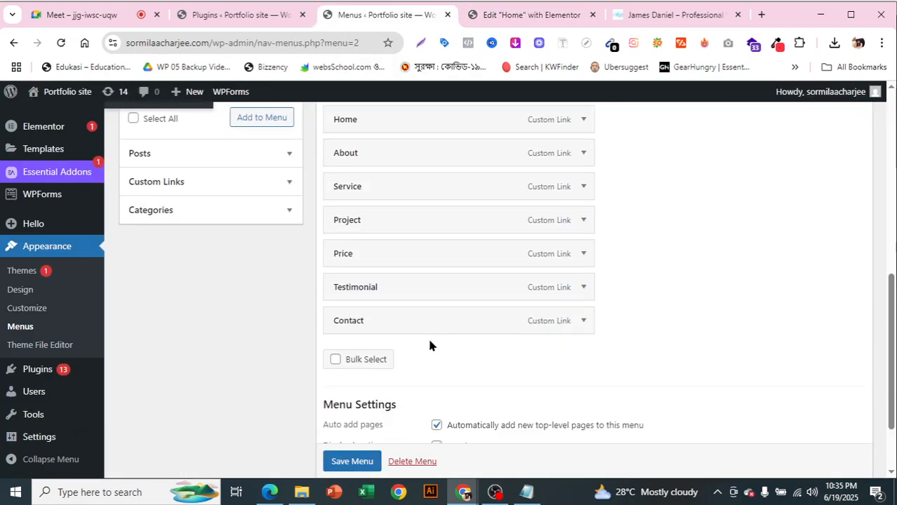
{"action": "left_click", "coordinate": [294, 182]}
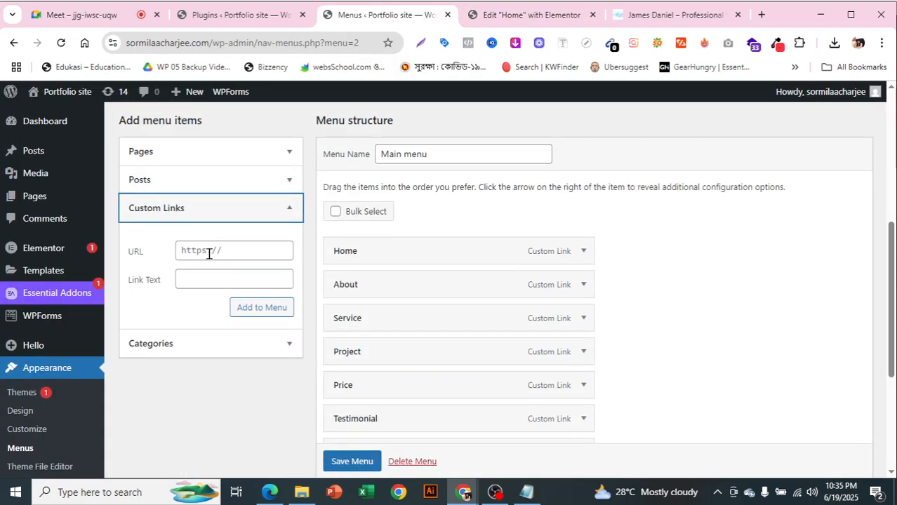
{"action": "left_click", "coordinate": [585, 253]}
{"action": "scroll", "coordinate": [491, 254], "scroll_direction": "down", "scroll_amount": 1}
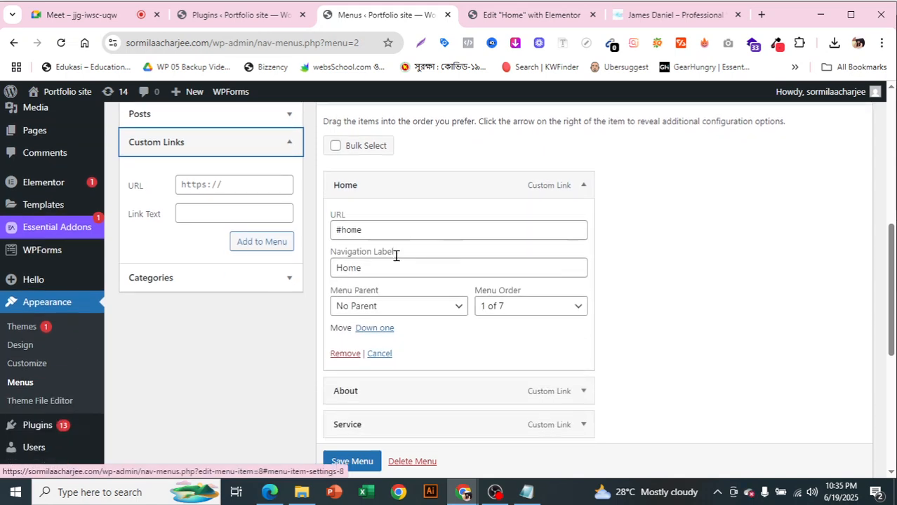
{"action": "left_click_drag", "start_coordinate": [364, 232], "coordinate": [330, 227]}
{"action": "right_click", "coordinate": [344, 235]}
{"action": "left_click", "coordinate": [387, 178]}
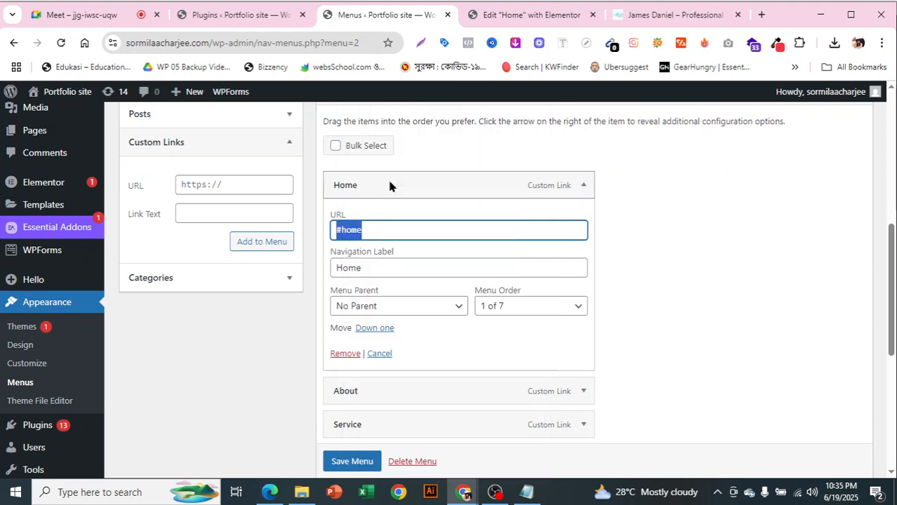
Expand the Testimonial menu item, select its #testimonial URL, then open the James Daniel site
{"action": "left_click", "coordinate": [593, 5]}
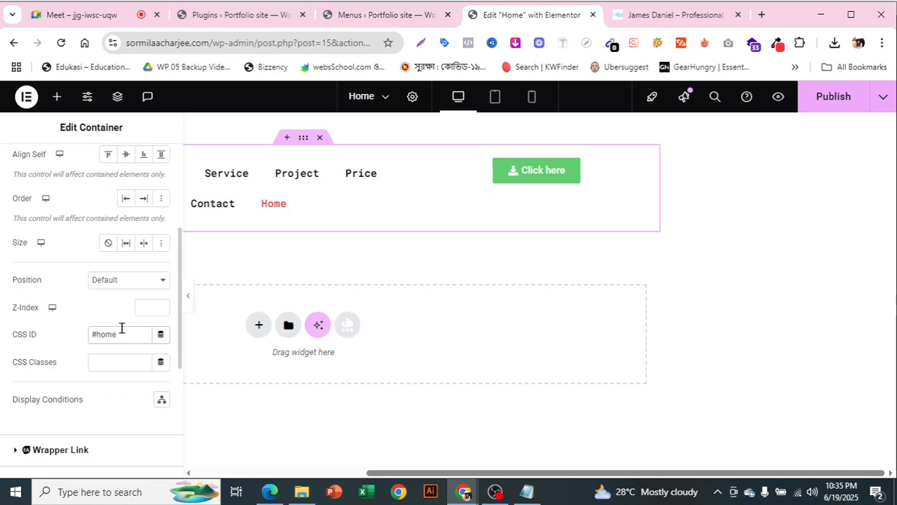
{"action": "left_click", "coordinate": [377, 17]}
{"action": "scroll", "coordinate": [601, 333], "scroll_direction": "down", "scroll_amount": 4}
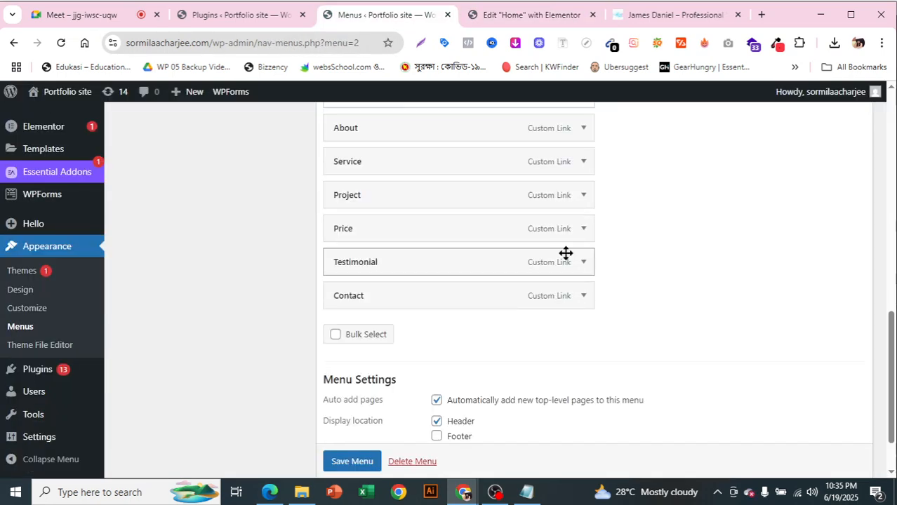
{"action": "left_click", "coordinate": [582, 263]}
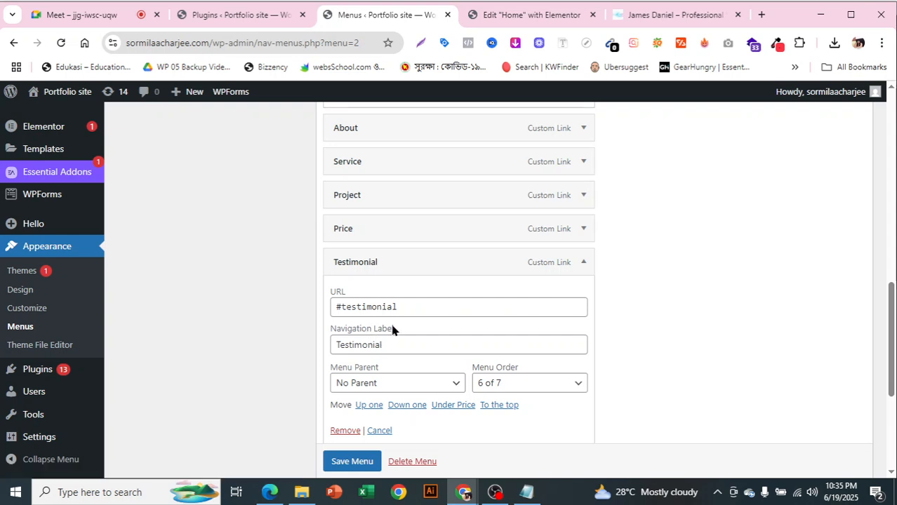
{"action": "left_click_drag", "start_coordinate": [402, 307], "coordinate": [330, 308]}
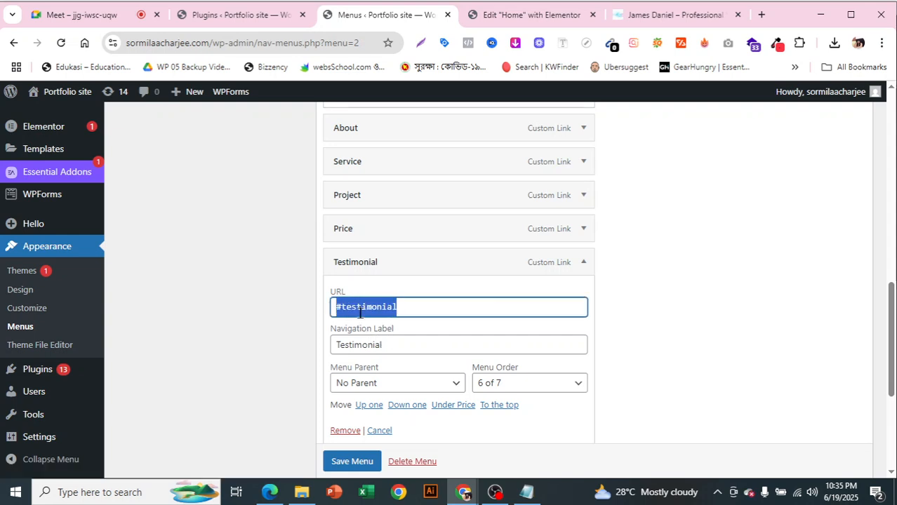
{"action": "left_click", "coordinate": [739, 306]}
{"action": "left_click", "coordinate": [678, 14]}
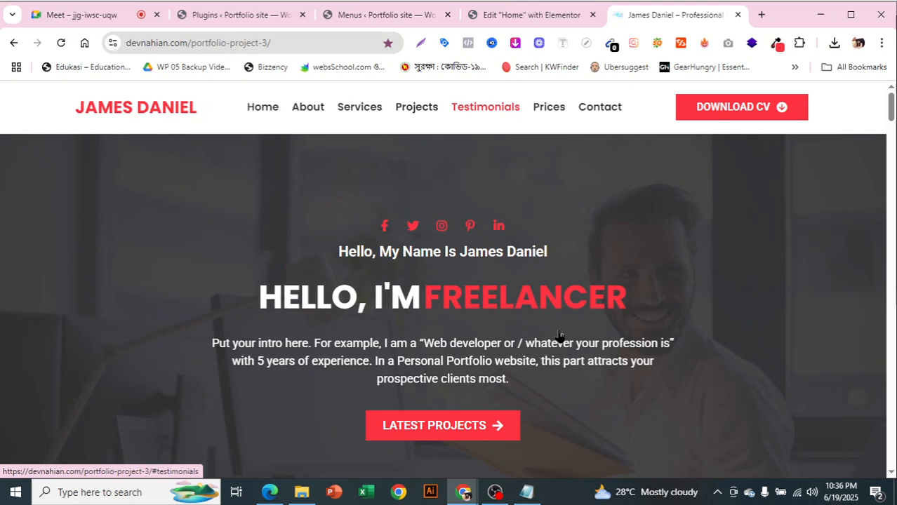
Scroll the James Daniel page's header and menu, then return to the Google Meet call
{"action": "scroll", "coordinate": [559, 336], "scroll_direction": "down", "scroll_amount": 1}
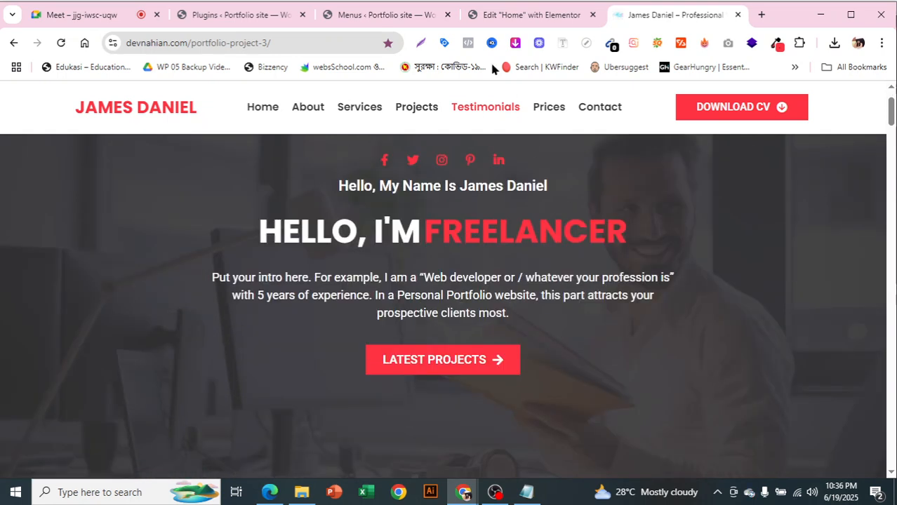
{"action": "left_click", "coordinate": [113, 21]}
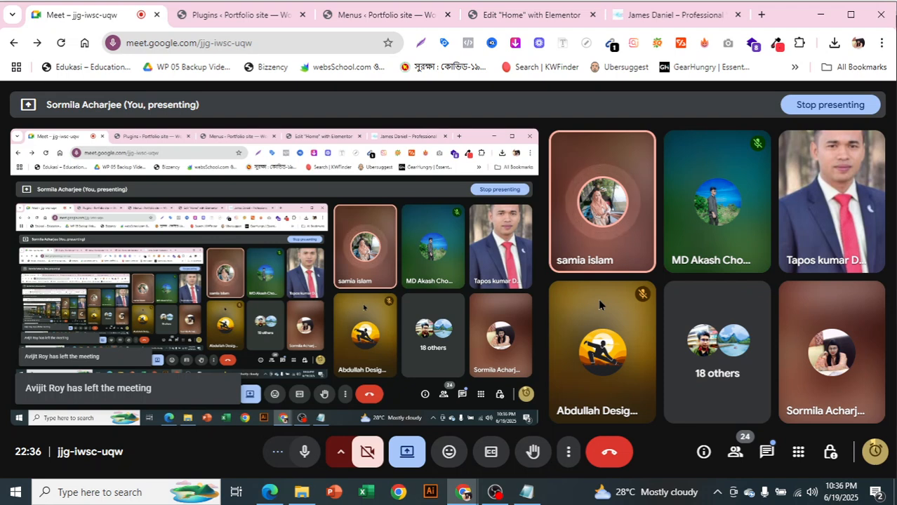
Switch from the Google Meet call to the Portfolio site's Plugins page, showing 27 plugins
{"action": "mouse_move", "coordinate": [858, 355]}
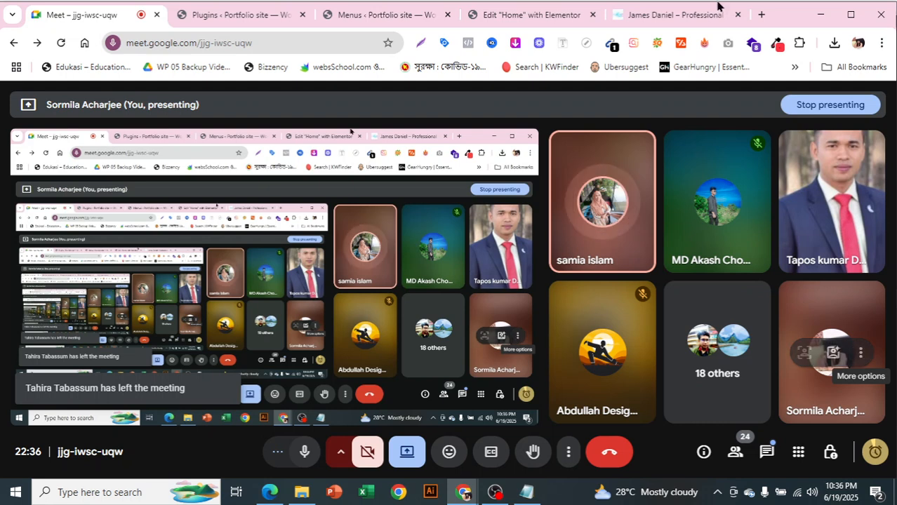
{"action": "left_click", "coordinate": [294, 21]}
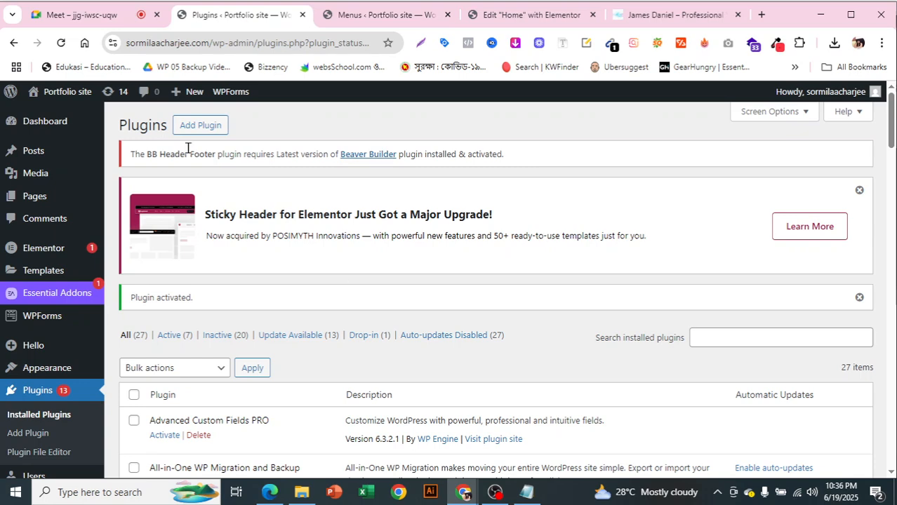
Search the plugin directory for 'back', then replace the search with 'all in one'
{"action": "left_click", "coordinate": [200, 125]}
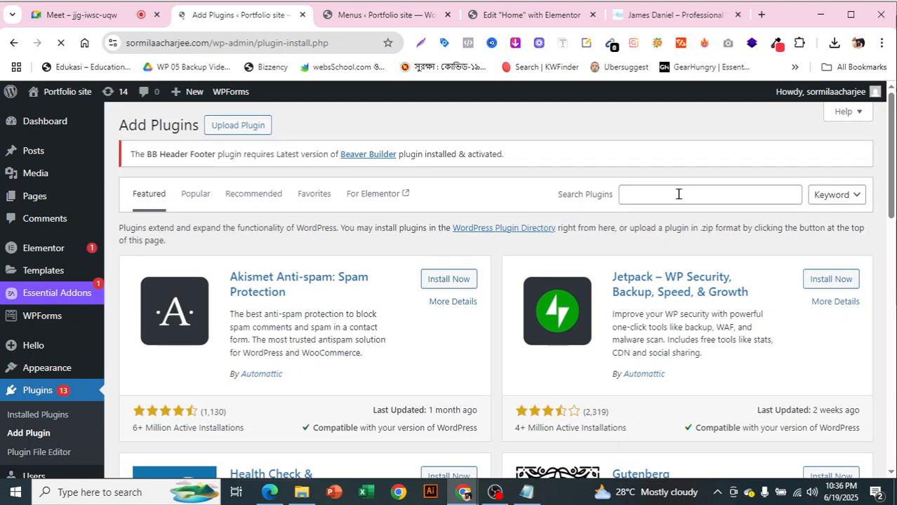
{"action": "left_click", "coordinate": [678, 193]}
{"action": "type", "text": "bac"}
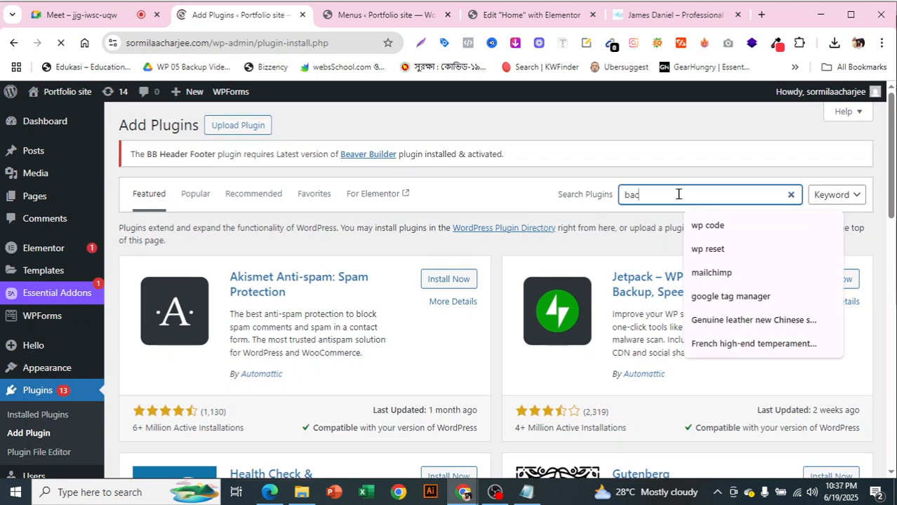
{"action": "type", "text": "k"}
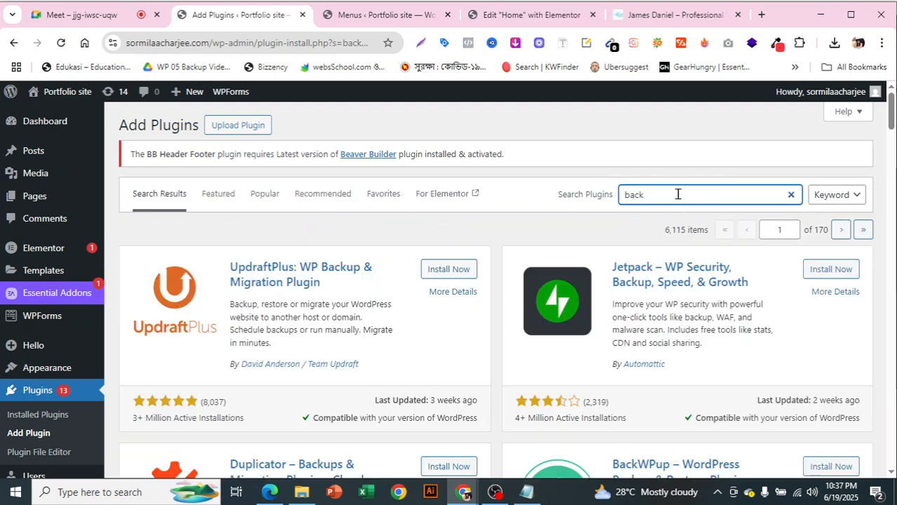
{"action": "scroll", "coordinate": [617, 270], "scroll_direction": "down", "scroll_amount": 4}
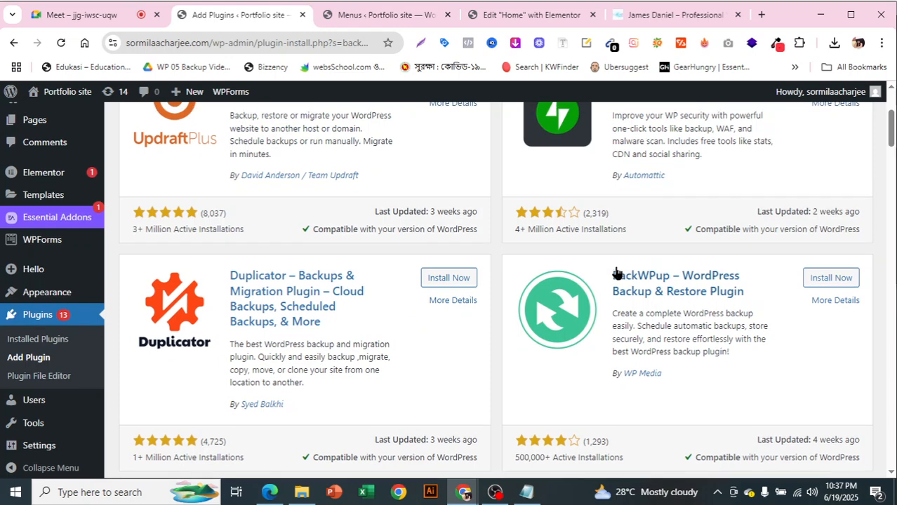
{"action": "scroll", "coordinate": [618, 275], "scroll_direction": "up", "scroll_amount": 4}
{"action": "left_click_drag", "start_coordinate": [649, 195], "coordinate": [611, 208]}
{"action": "key", "text": "BackSpace"}
{"action": "type", "text": "all in one"}
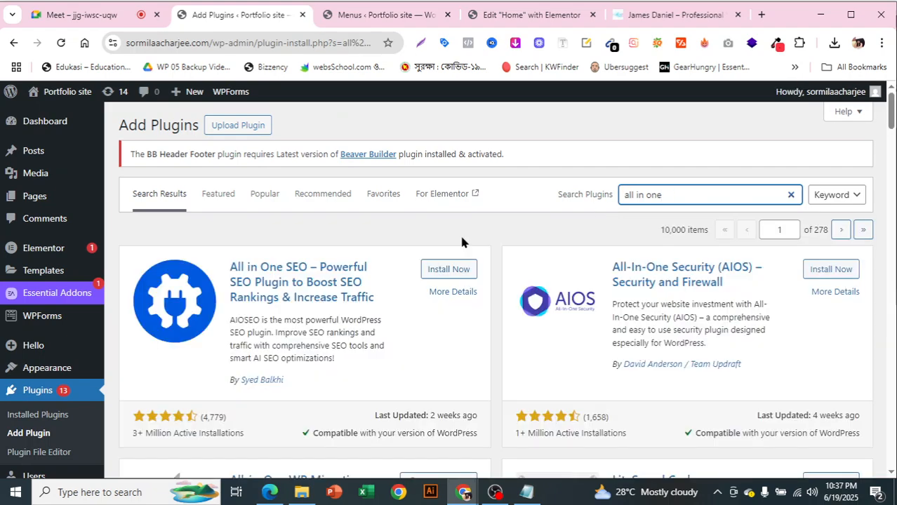
{"action": "scroll", "coordinate": [620, 284], "scroll_direction": "down", "scroll_amount": 5}
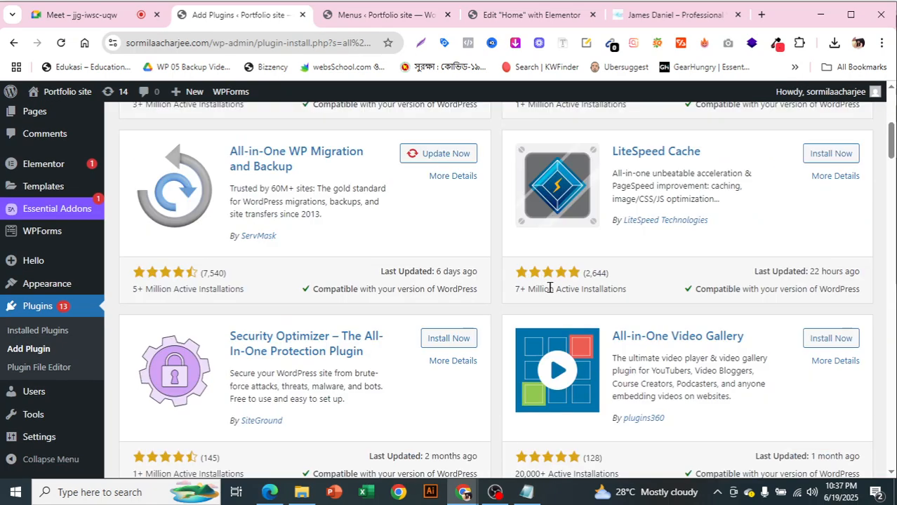
{"action": "scroll", "coordinate": [330, 262], "scroll_direction": "up", "scroll_amount": 2}
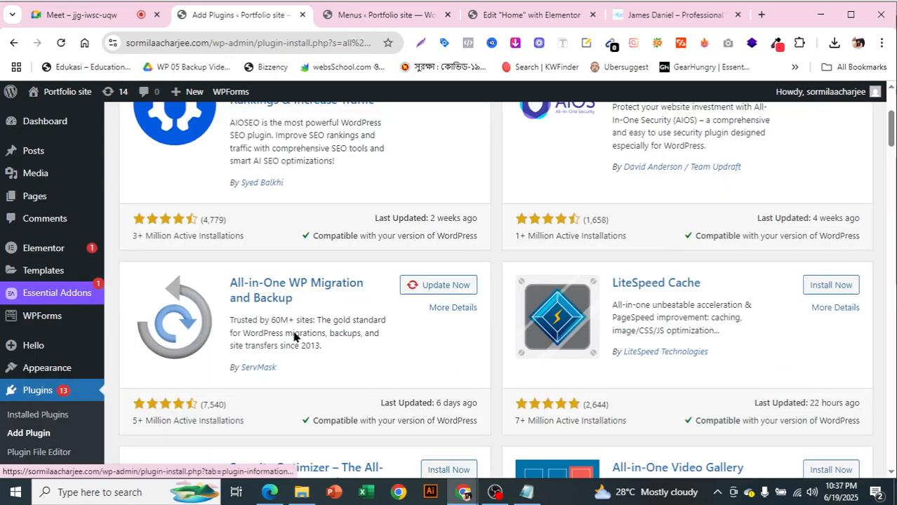
{"action": "left_click", "coordinate": [441, 288]}
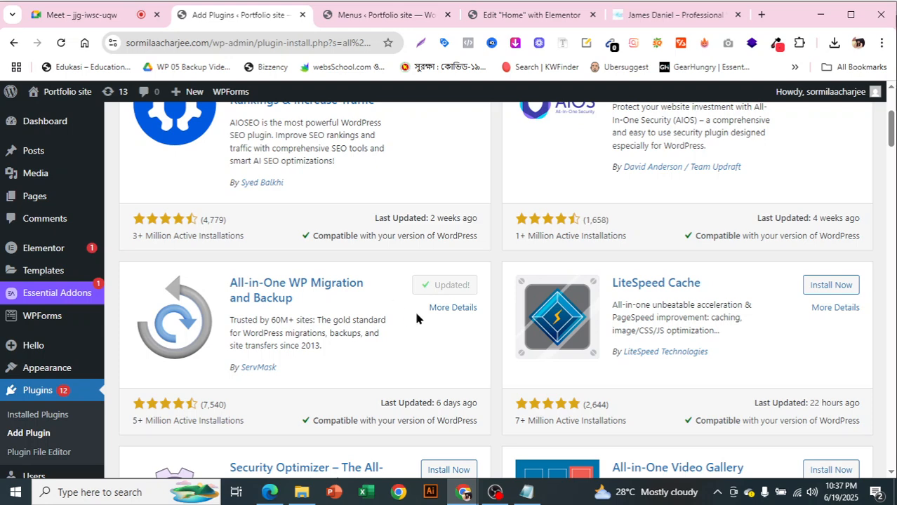
{"action": "scroll", "coordinate": [427, 322], "scroll_direction": "down", "scroll_amount": 2}
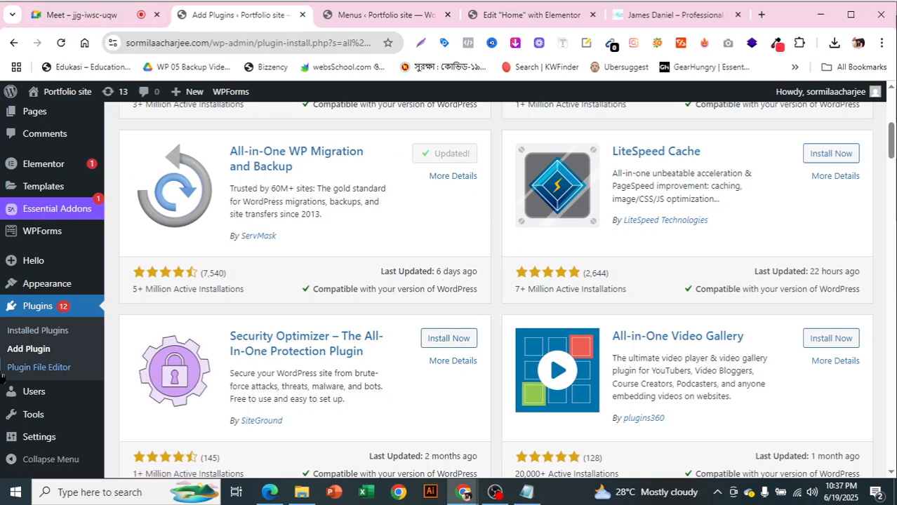
{"action": "scroll", "coordinate": [65, 395], "scroll_direction": "down", "scroll_amount": 1}
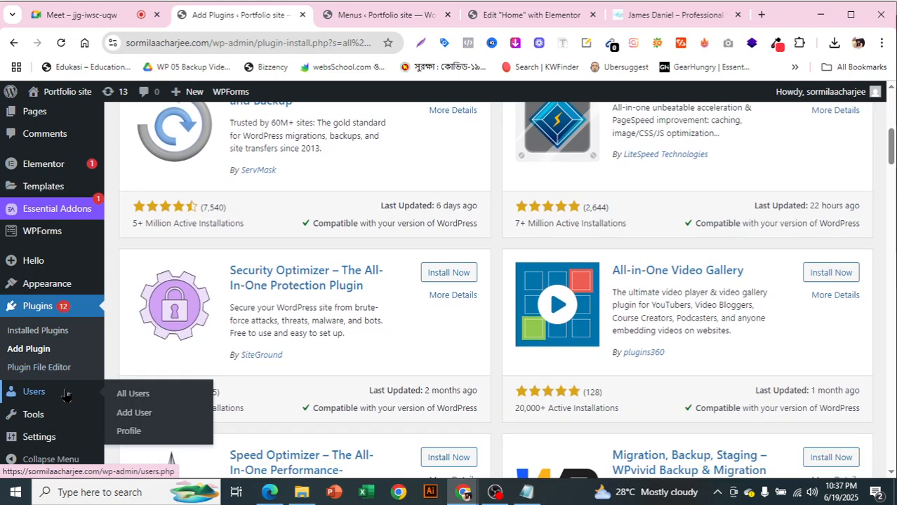
{"action": "scroll", "coordinate": [65, 395], "scroll_direction": "up", "scroll_amount": 1}
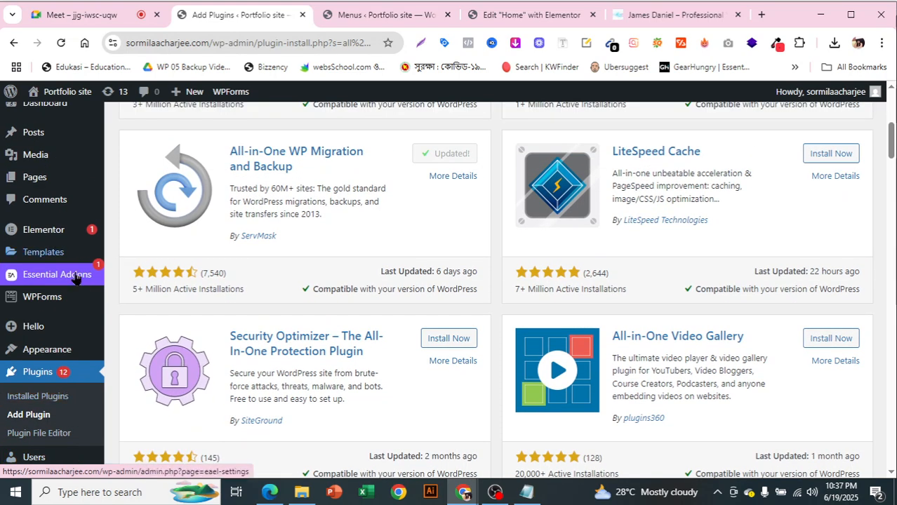
{"action": "scroll", "coordinate": [69, 273], "scroll_direction": "up", "scroll_amount": 3}
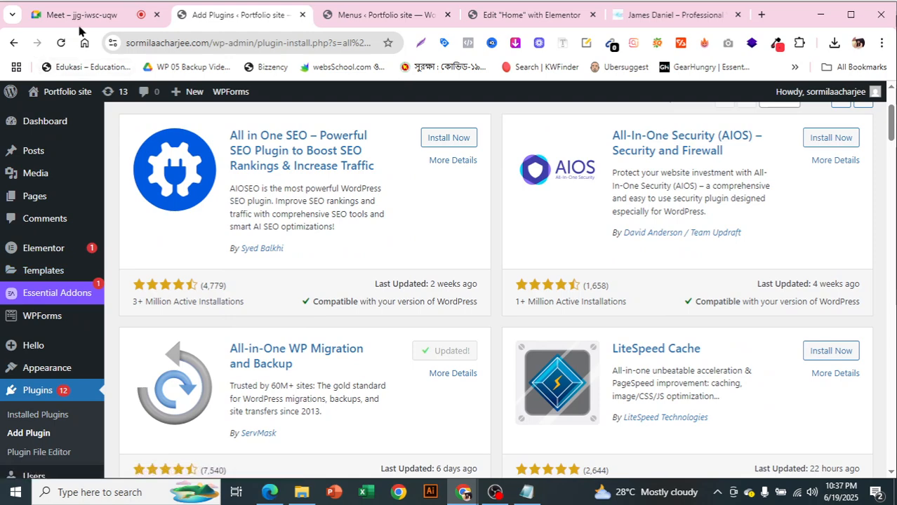
Widen the header's nav container so Testimonial fits on the first row, then open Site Settings
{"action": "left_click", "coordinate": [562, 15]}
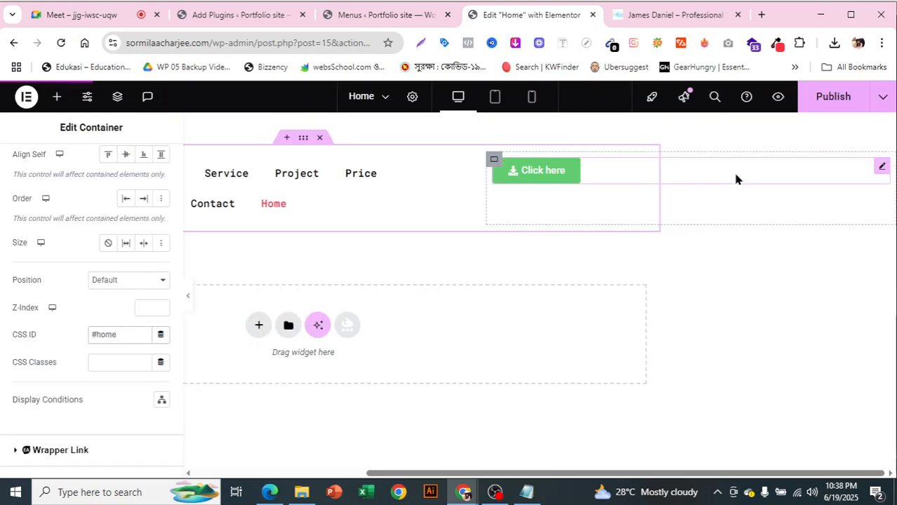
{"action": "left_click_drag", "start_coordinate": [485, 194], "coordinate": [524, 192]}
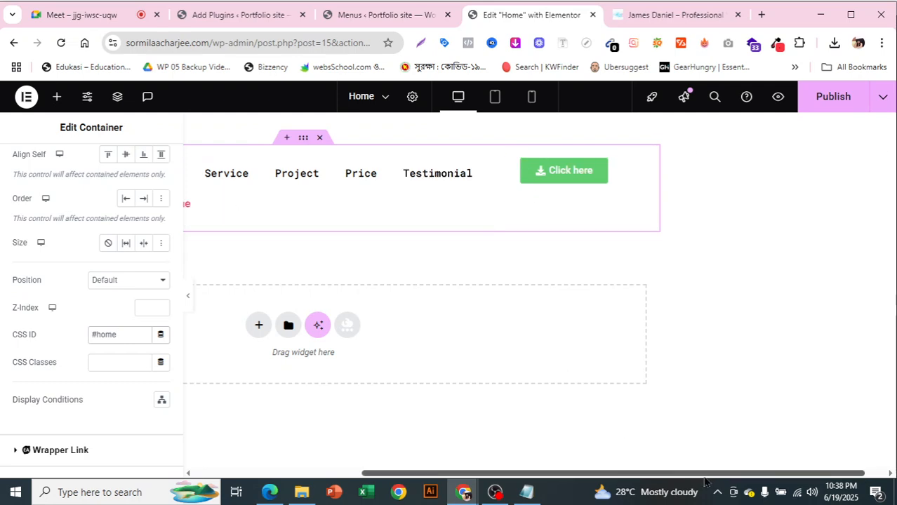
{"action": "left_click_drag", "start_coordinate": [709, 482], "coordinate": [500, 481]}
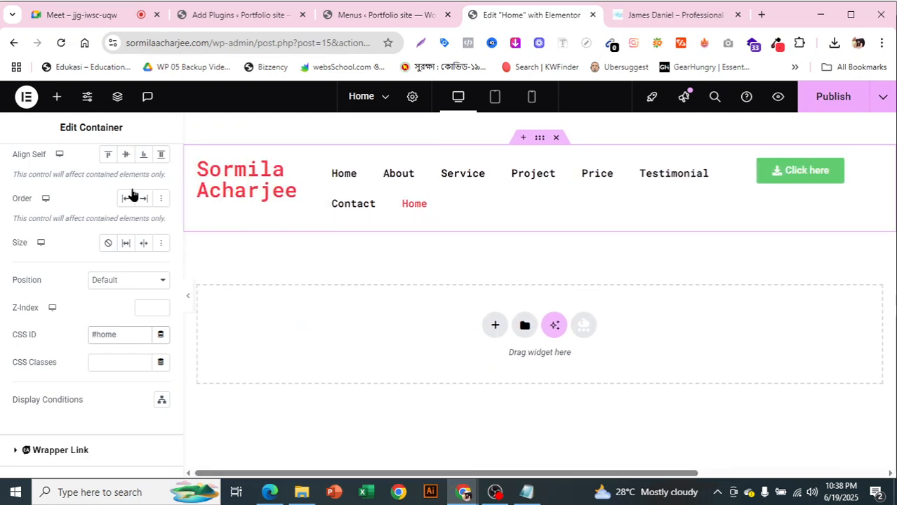
{"action": "left_click", "coordinate": [87, 99]}
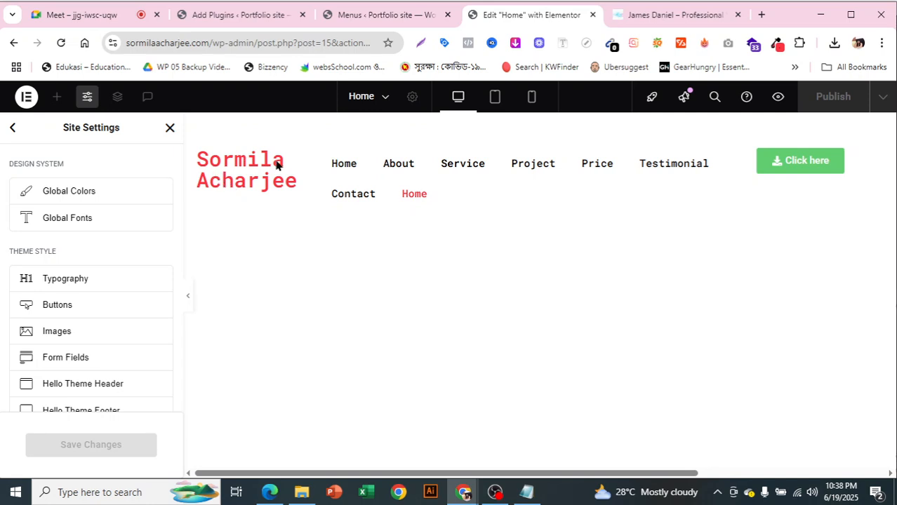
{"action": "left_click", "coordinate": [119, 191]}
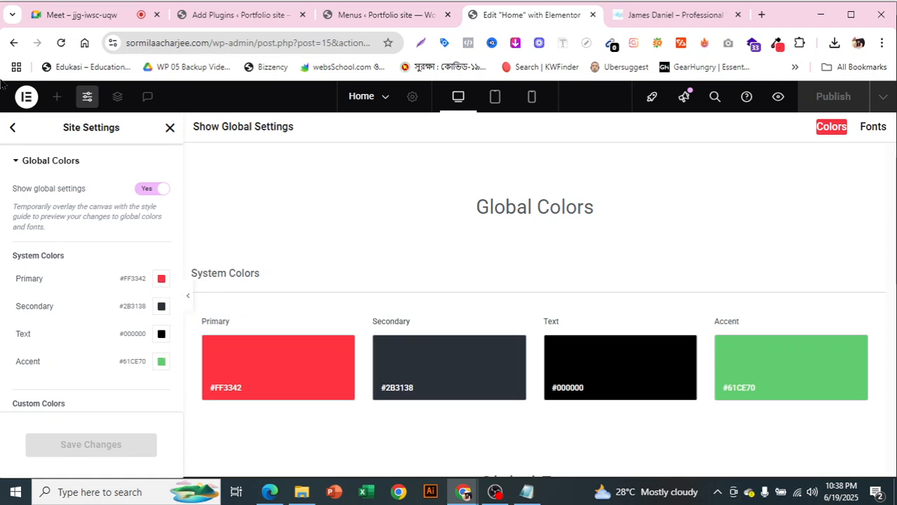
{"action": "left_click", "coordinate": [14, 130]}
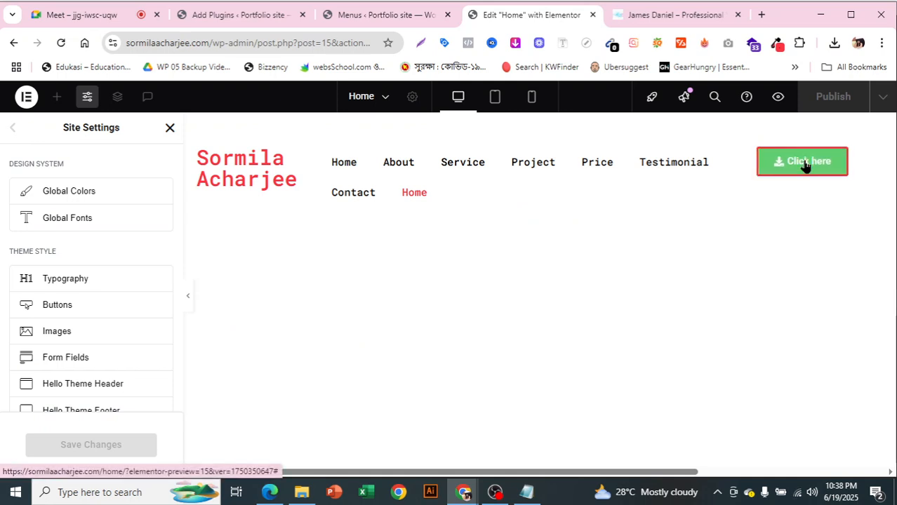
Review the Buttons theme style (red #FF3342 background) and open Elementor's Settings Page in a new tab
{"action": "left_click", "coordinate": [77, 309]}
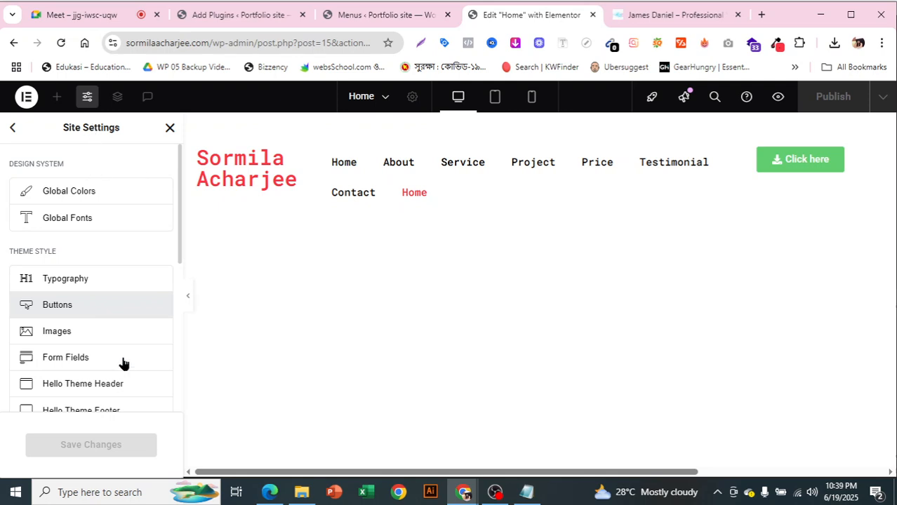
{"action": "scroll", "coordinate": [124, 362], "scroll_direction": "down", "scroll_amount": 1}
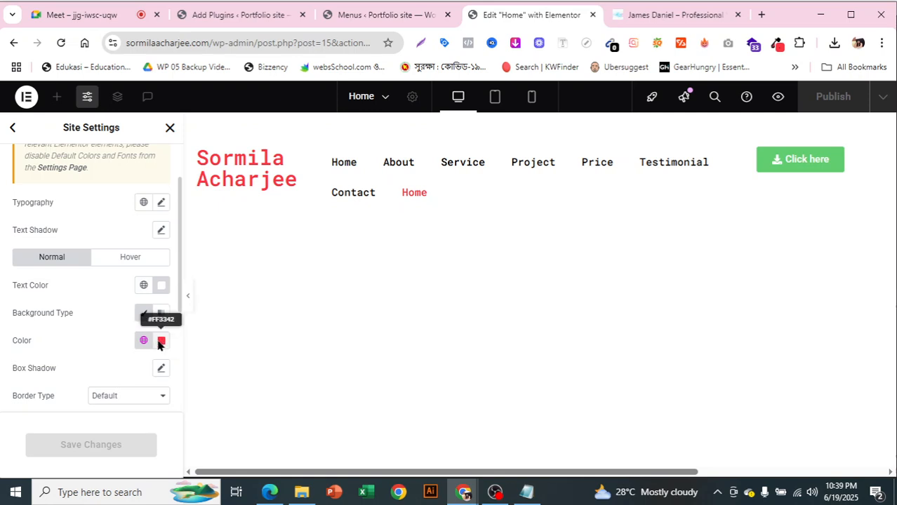
{"action": "scroll", "coordinate": [111, 278], "scroll_direction": "down", "scroll_amount": 1}
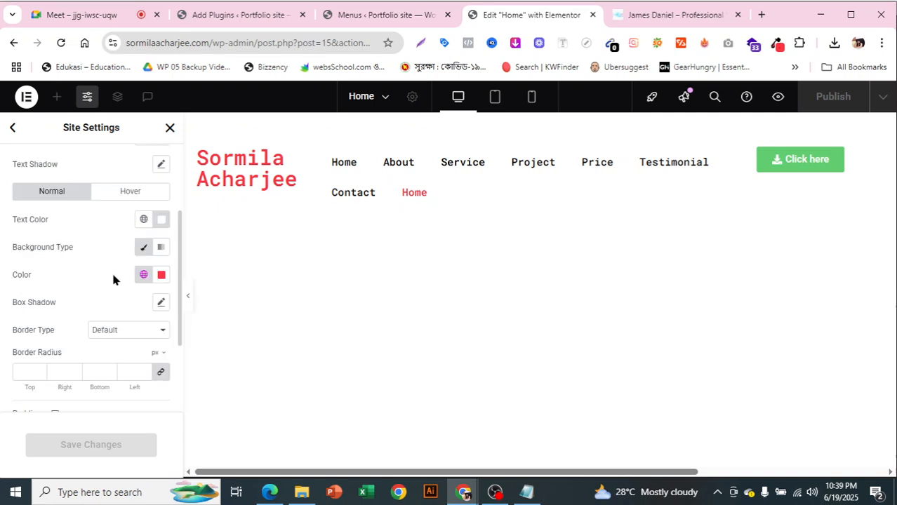
{"action": "scroll", "coordinate": [113, 280], "scroll_direction": "up", "scroll_amount": 2}
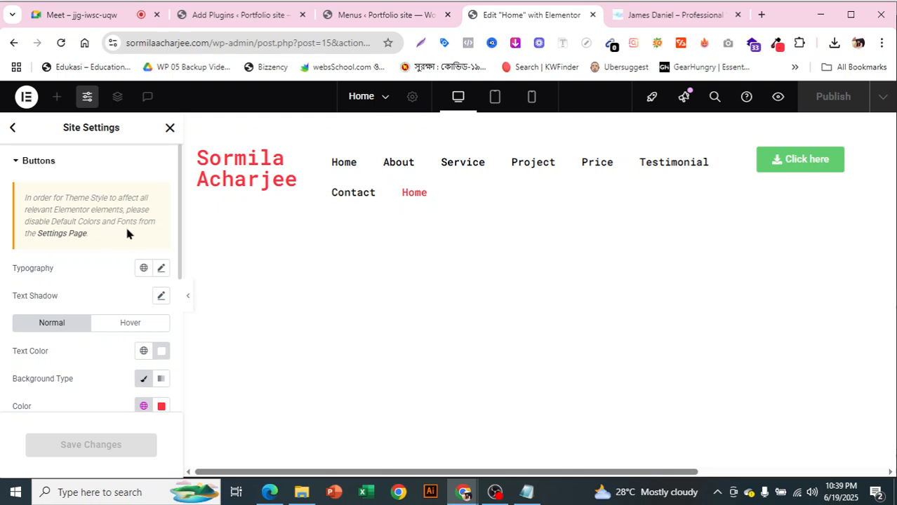
{"action": "right_click", "coordinate": [66, 236]}
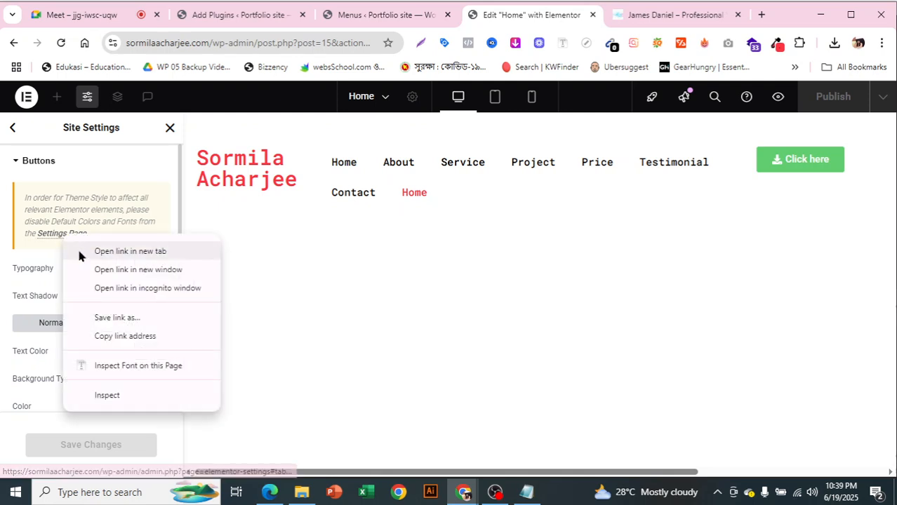
{"action": "left_click", "coordinate": [105, 251]}
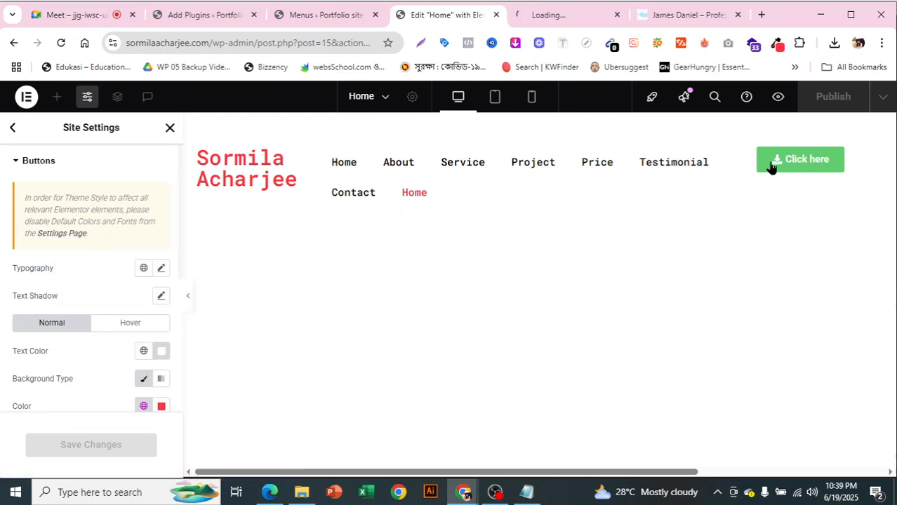
Save Elementor settings with Default Colors and Default Fonts disabled, then return to the Home page editor
{"action": "left_click", "coordinate": [578, 19]}
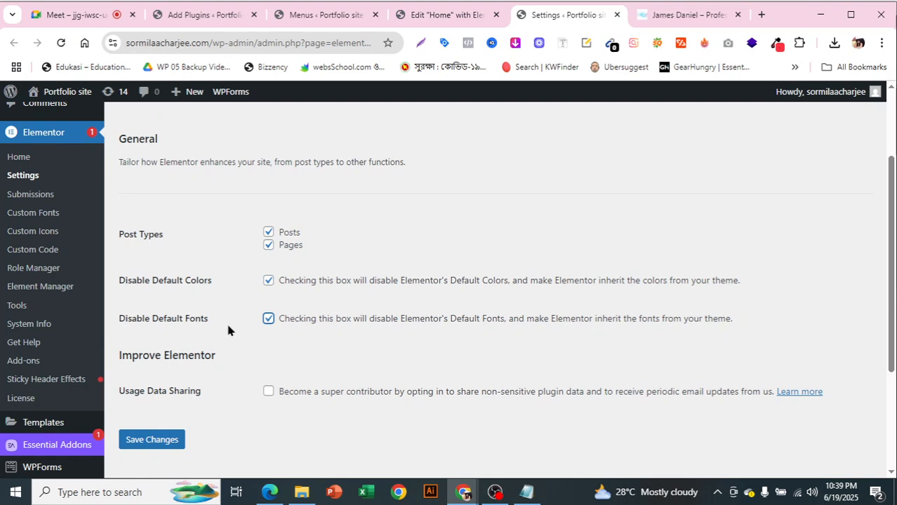
{"action": "left_click", "coordinate": [157, 440]}
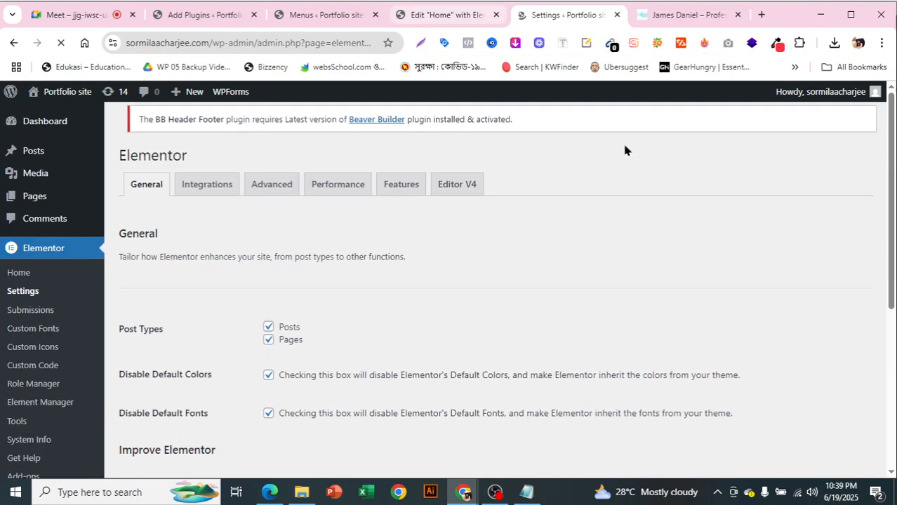
{"action": "left_click", "coordinate": [468, 19]}
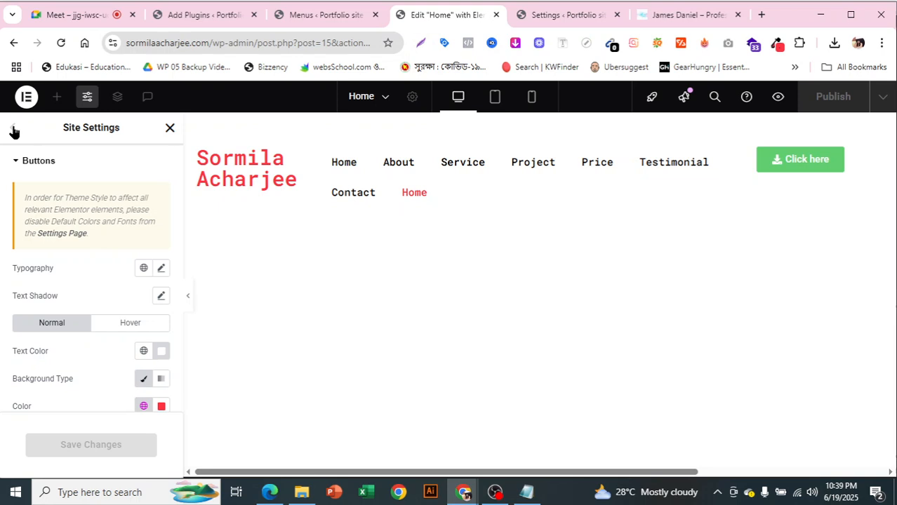
Leave Site Settings and return to the widget library on the Home page
{"action": "left_click", "coordinate": [13, 131]}
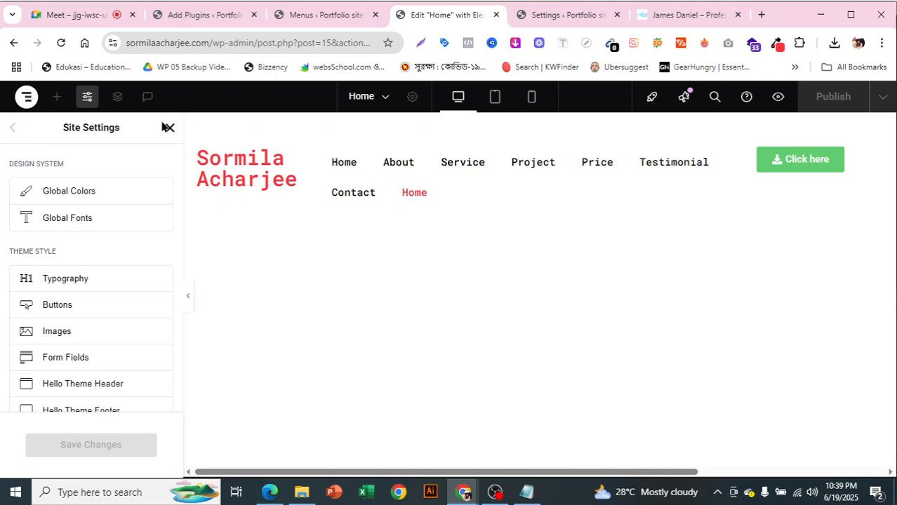
{"action": "left_click", "coordinate": [170, 129]}
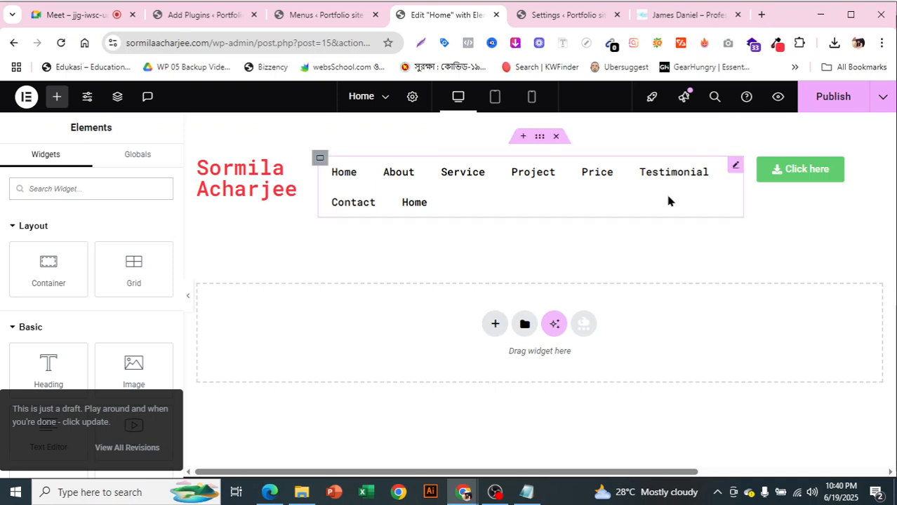
Add a flexbox container below the header holding a 'Click here' button of type Info
{"action": "left_click", "coordinate": [493, 323]}
{"action": "left_click", "coordinate": [474, 355]}
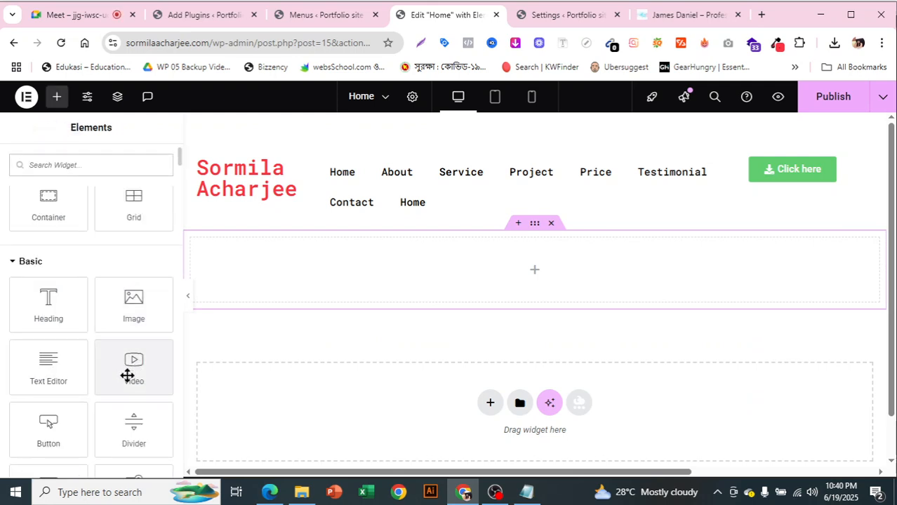
{"action": "left_click_drag", "start_coordinate": [56, 425], "coordinate": [549, 339]}
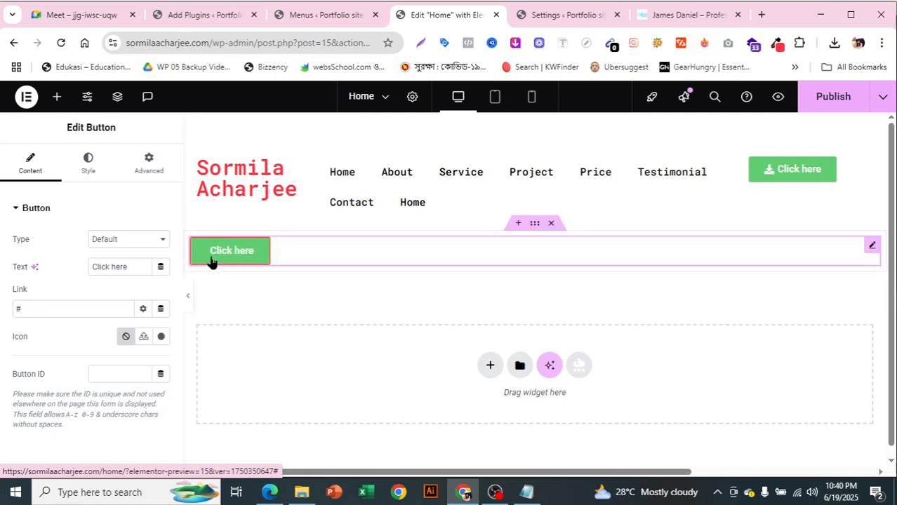
{"action": "left_click", "coordinate": [104, 242]}
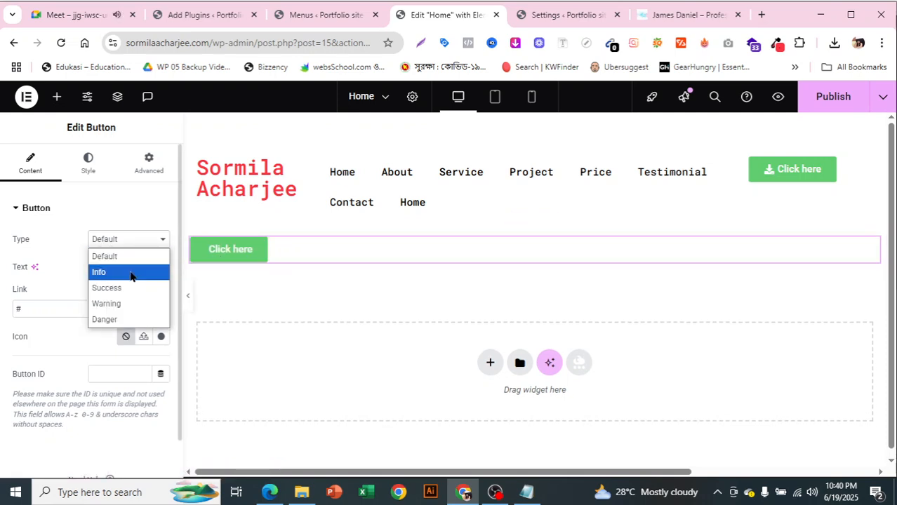
{"action": "left_click", "coordinate": [127, 272]}
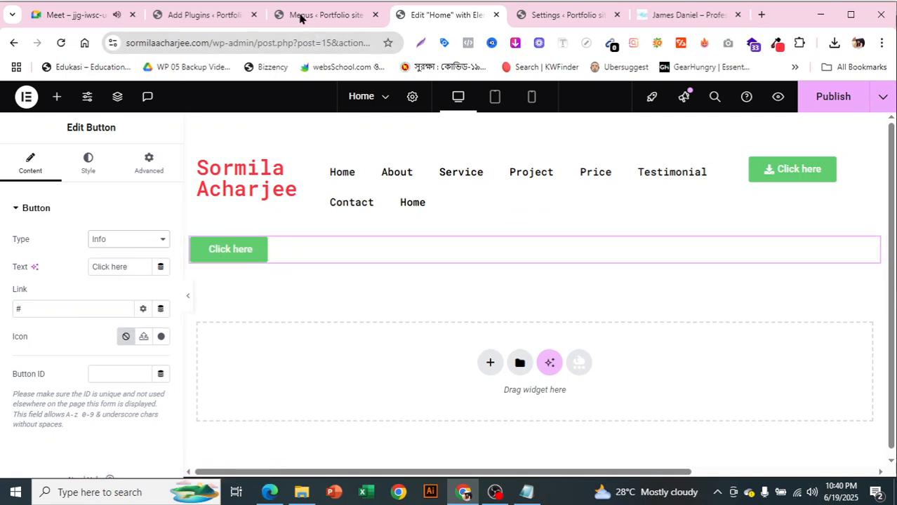
Re-save Elementor's general settings with Default Colors and Default Fonts still disabled
{"action": "left_click", "coordinate": [562, 15]}
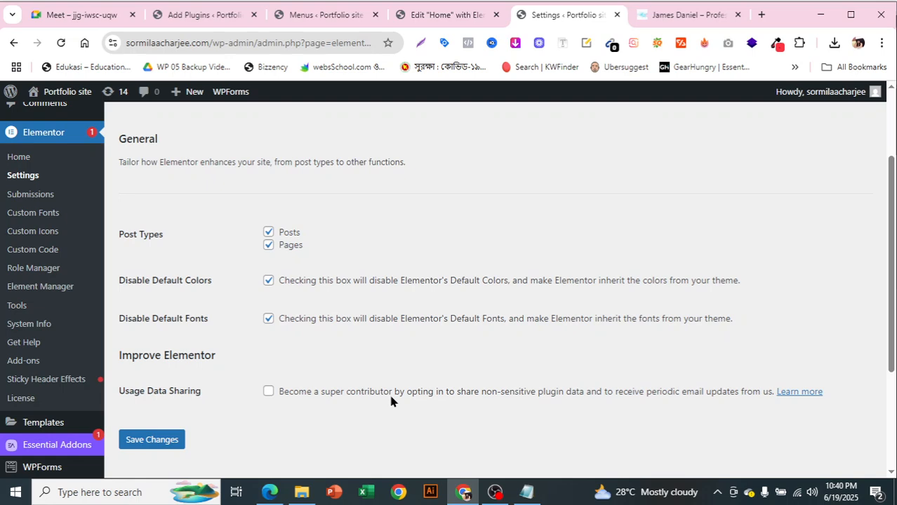
{"action": "scroll", "coordinate": [184, 424], "scroll_direction": "up", "scroll_amount": 1}
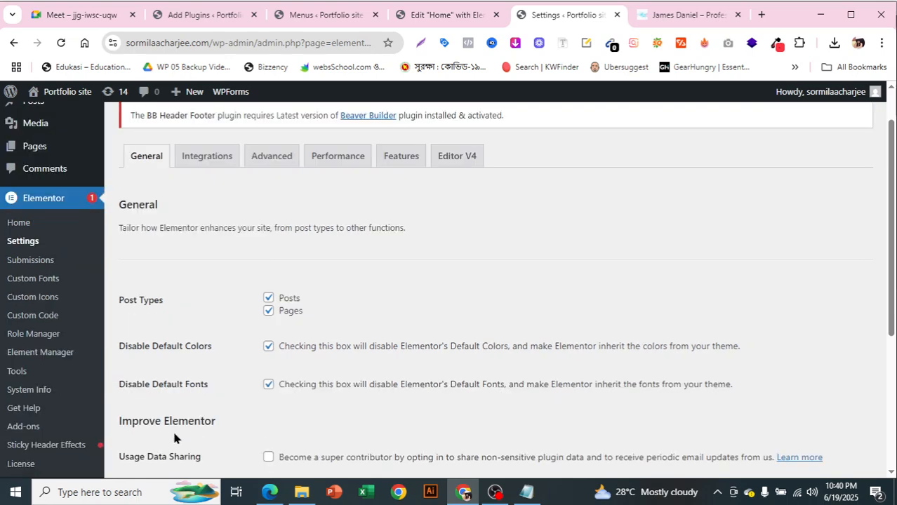
{"action": "scroll", "coordinate": [173, 429], "scroll_direction": "down", "scroll_amount": 2}
{"action": "left_click", "coordinate": [152, 373]}
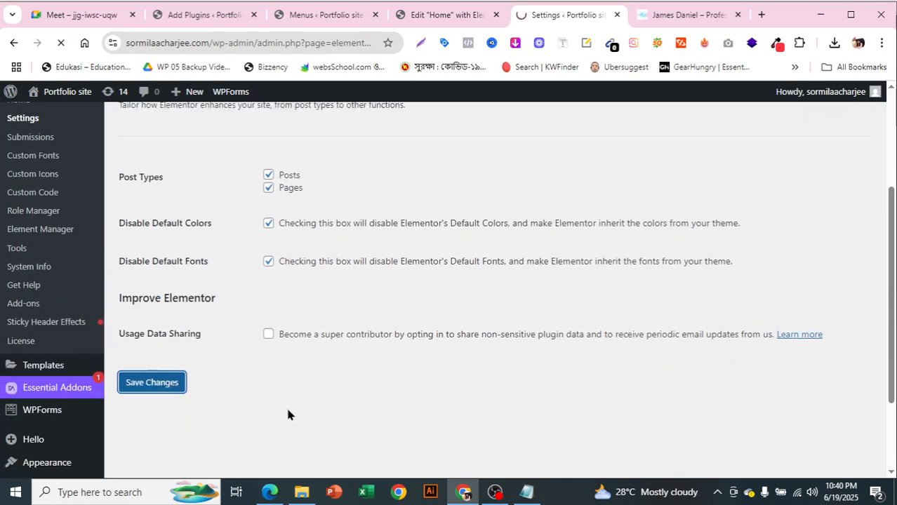
{"action": "scroll", "coordinate": [176, 260], "scroll_direction": "down", "scroll_amount": 3}
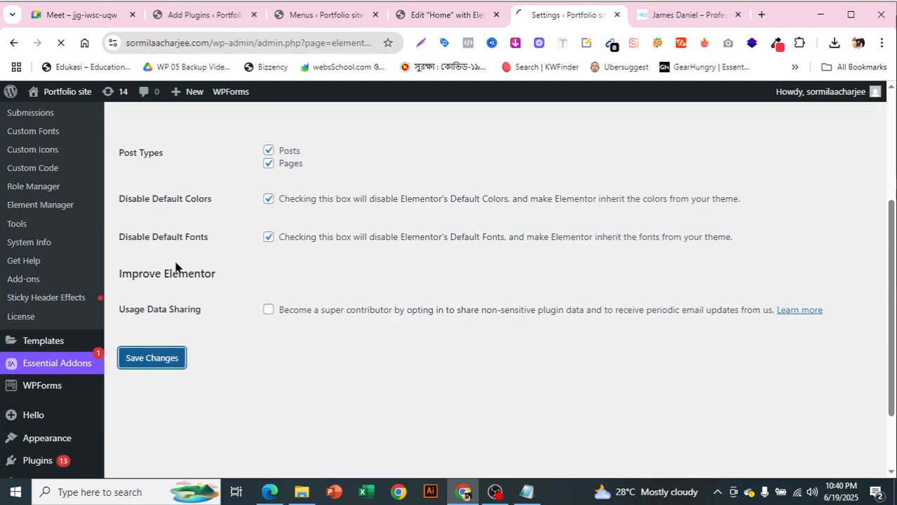
{"action": "scroll", "coordinate": [176, 272], "scroll_direction": "up", "scroll_amount": 3}
{"action": "scroll", "coordinate": [229, 338], "scroll_direction": "down", "scroll_amount": 2}
{"action": "scroll", "coordinate": [230, 340], "scroll_direction": "up", "scroll_amount": 2}
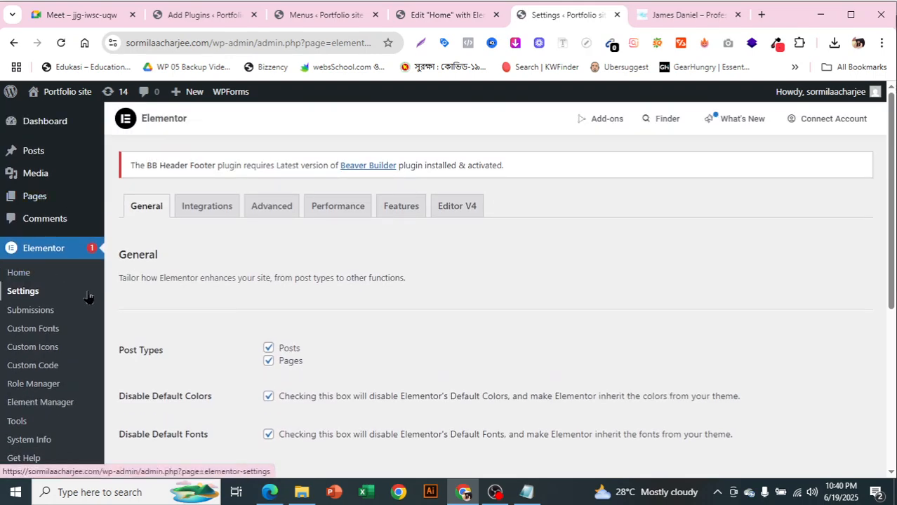
{"action": "scroll", "coordinate": [108, 330], "scroll_direction": "down", "scroll_amount": 1}
{"action": "scroll", "coordinate": [105, 330], "scroll_direction": "down", "scroll_amount": 2}
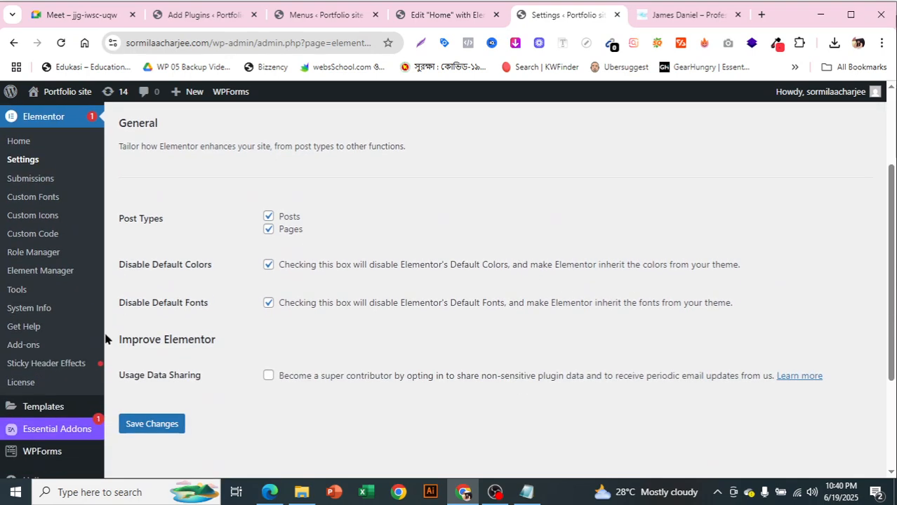
{"action": "mouse_move", "coordinate": [99, 340]}
{"action": "scroll", "coordinate": [91, 347], "scroll_direction": "down", "scroll_amount": 2}
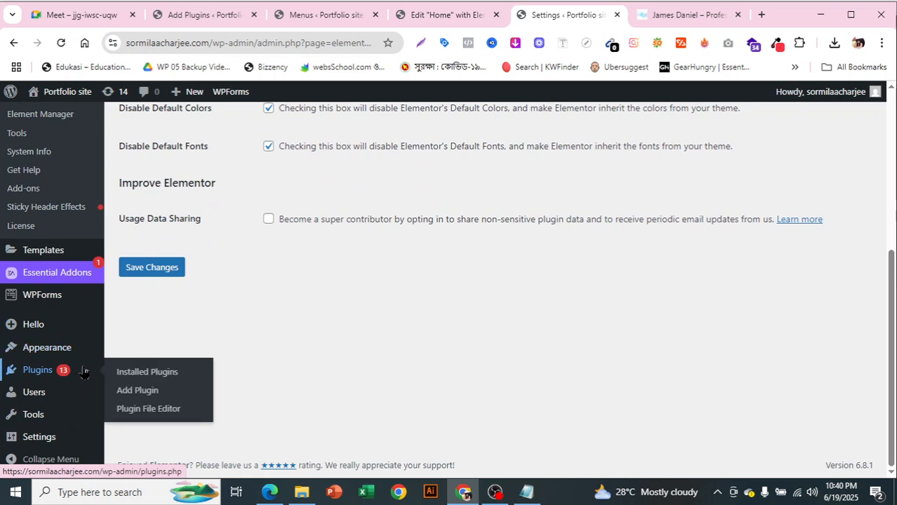
Switch back to the Google Meet tab, where the meeting has ended
{"action": "left_click", "coordinate": [61, 23]}
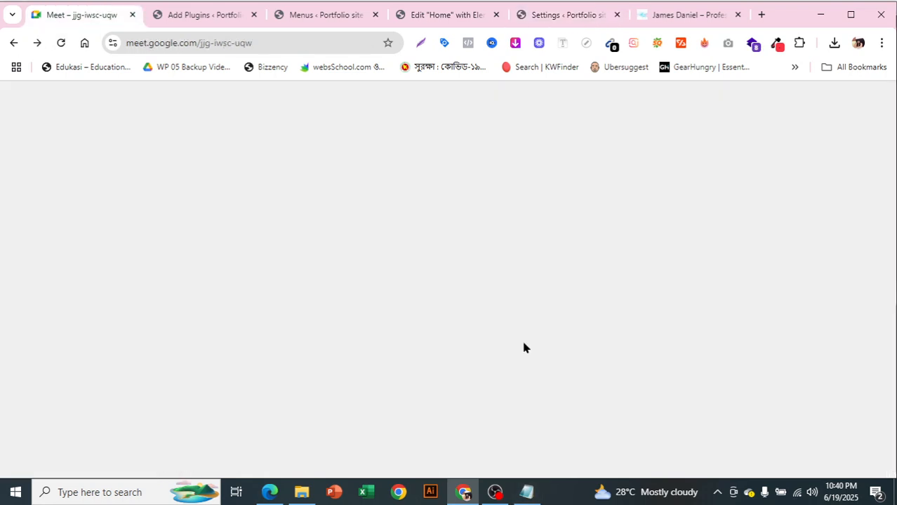